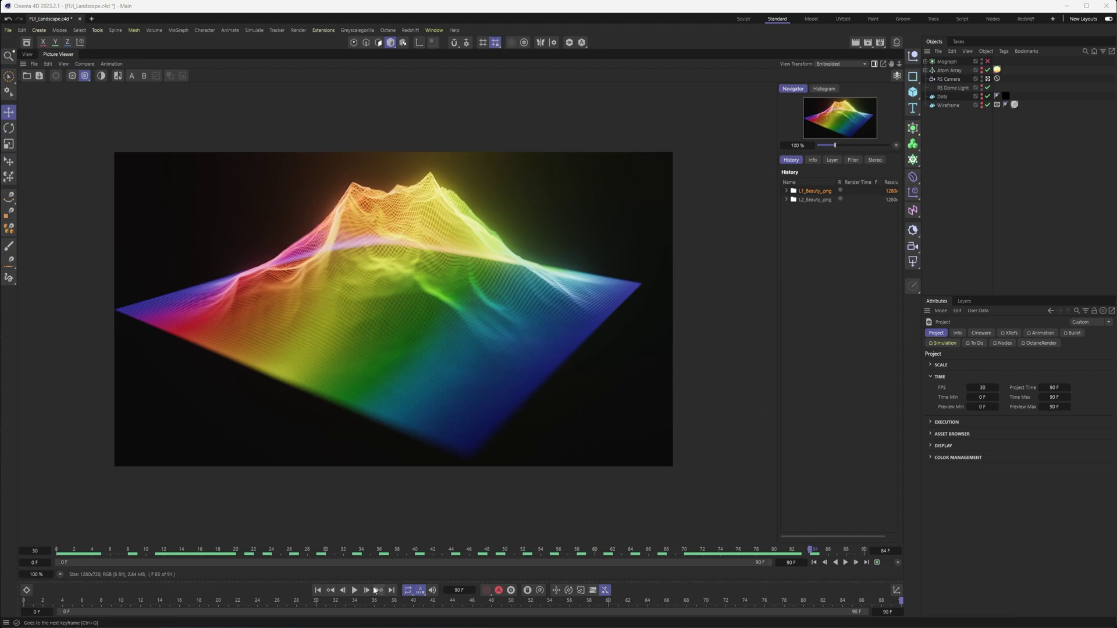
Play back the L1_Beauty_png and L2_Beauty_png render sequences.
click(845, 563)
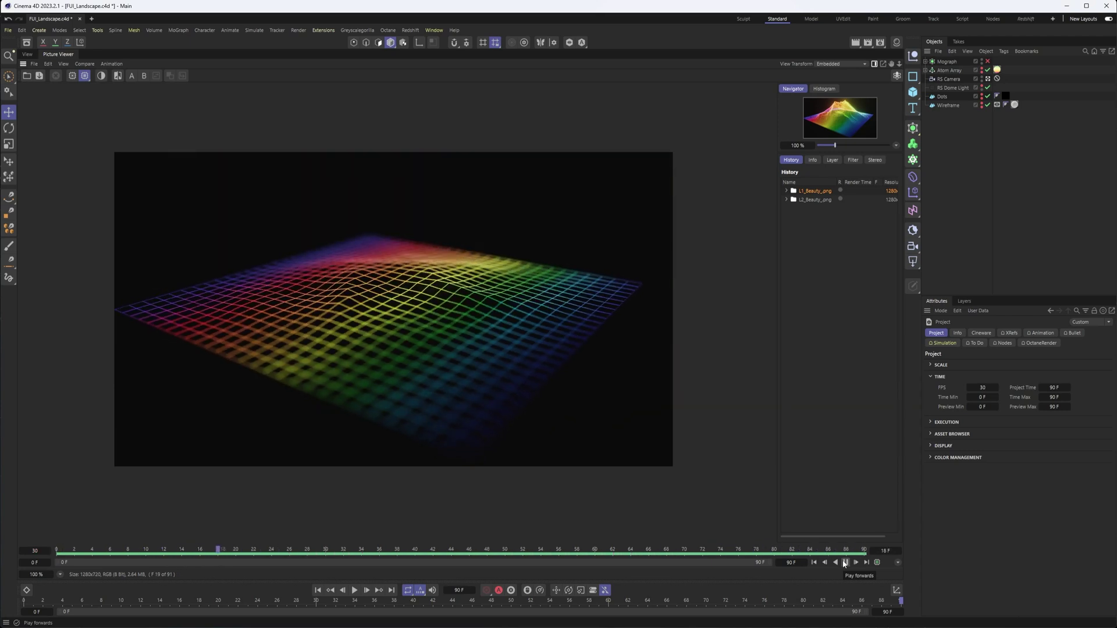
click(814, 200)
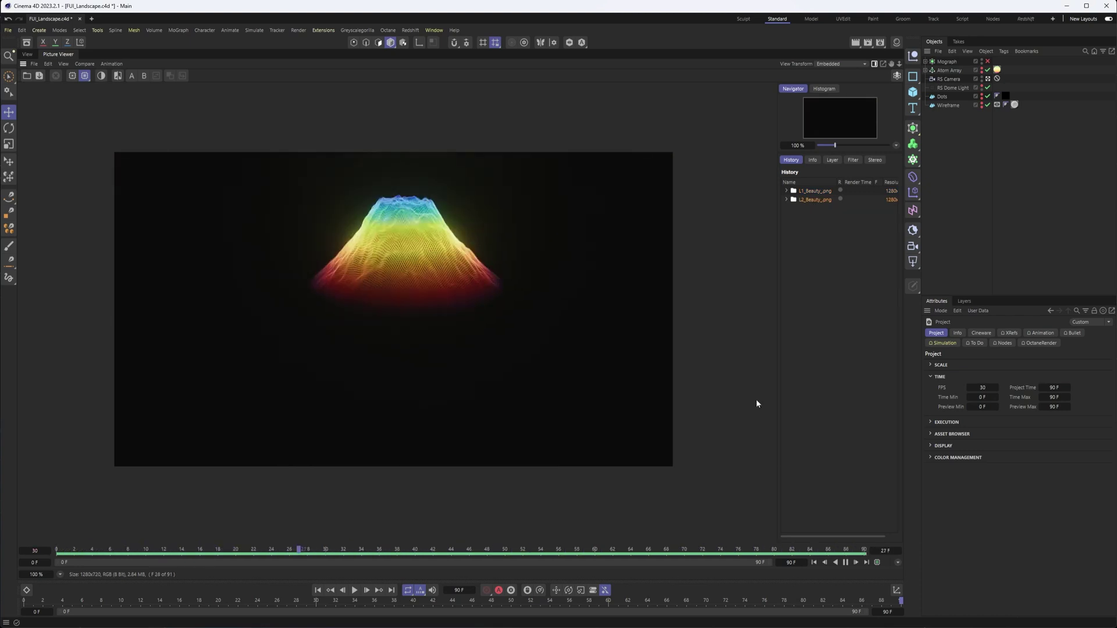
click(848, 564)
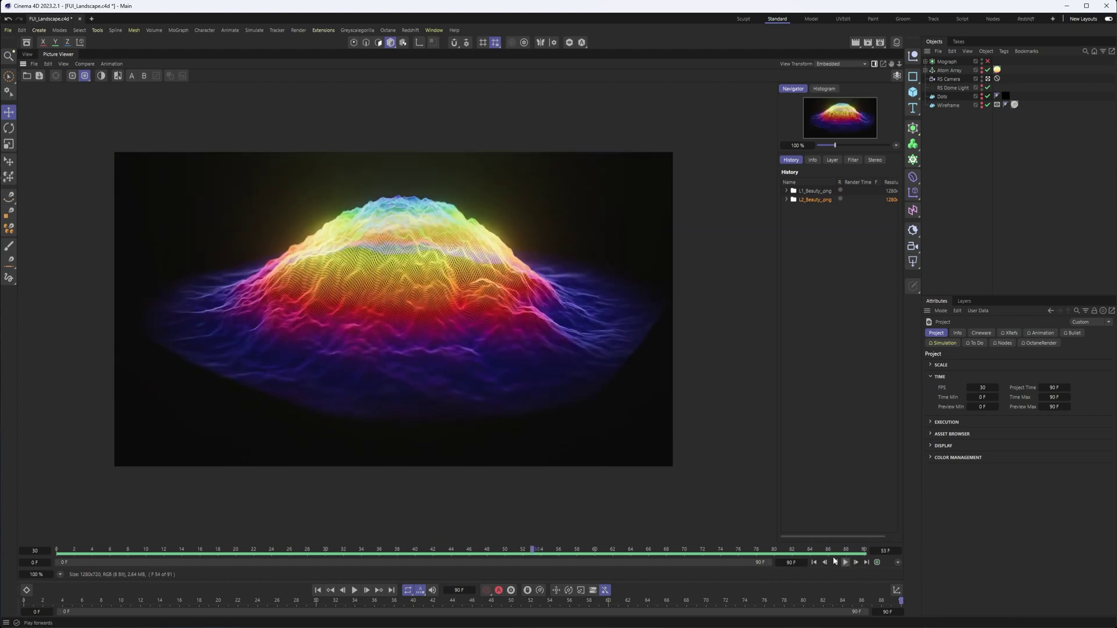
Switch to the 3D view of the Untitled 2 project and add a Landscape primitive.
click(91, 18)
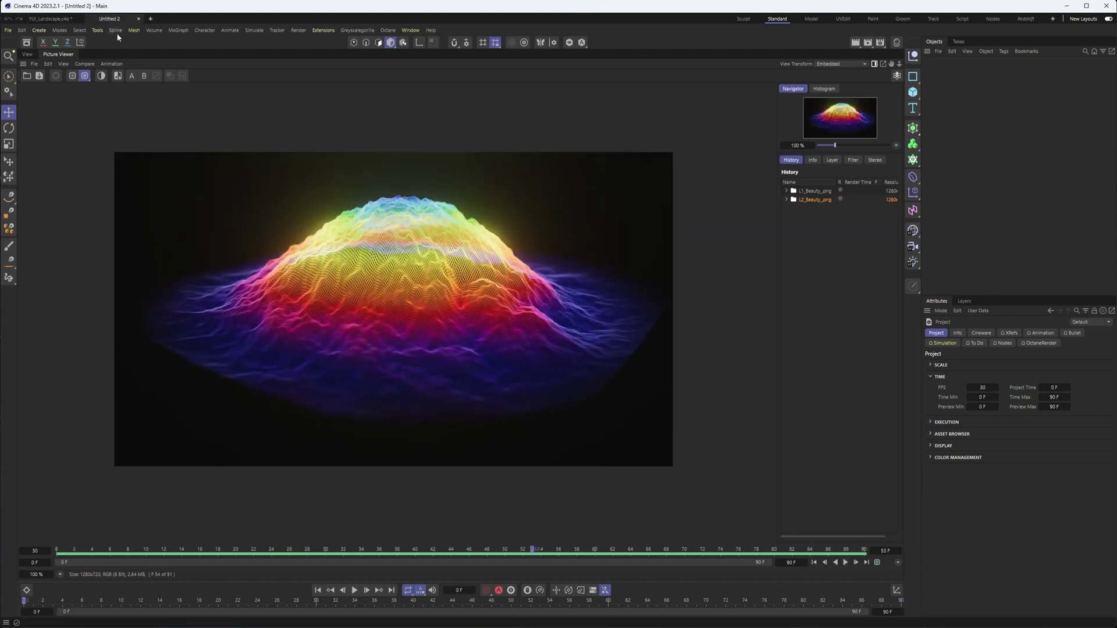
click(27, 54)
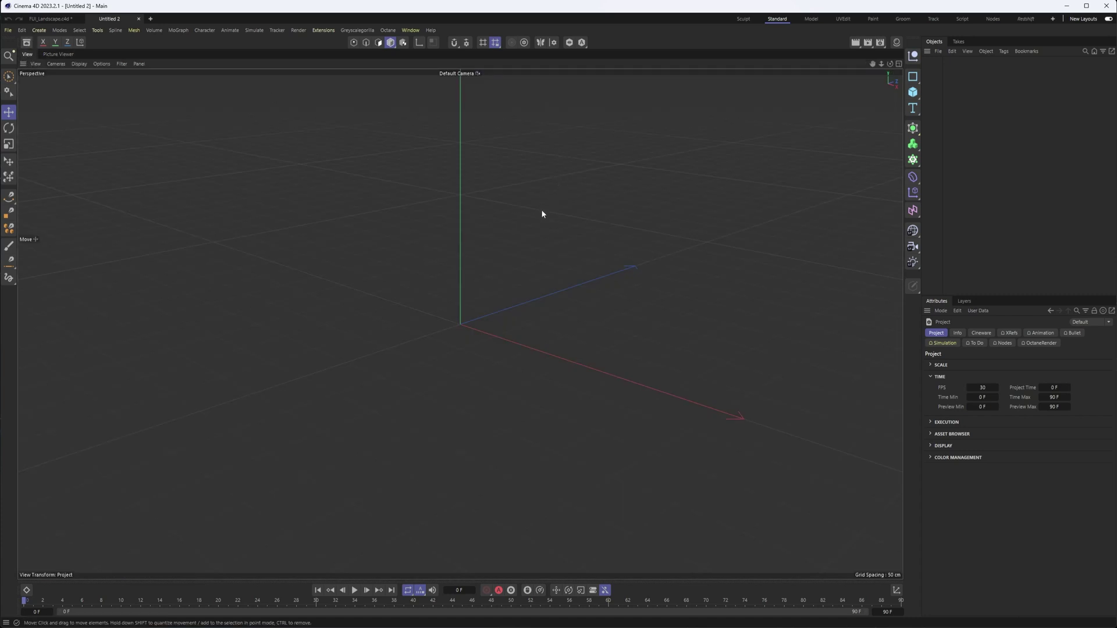
alt+drag(460, 326, 510, 327)
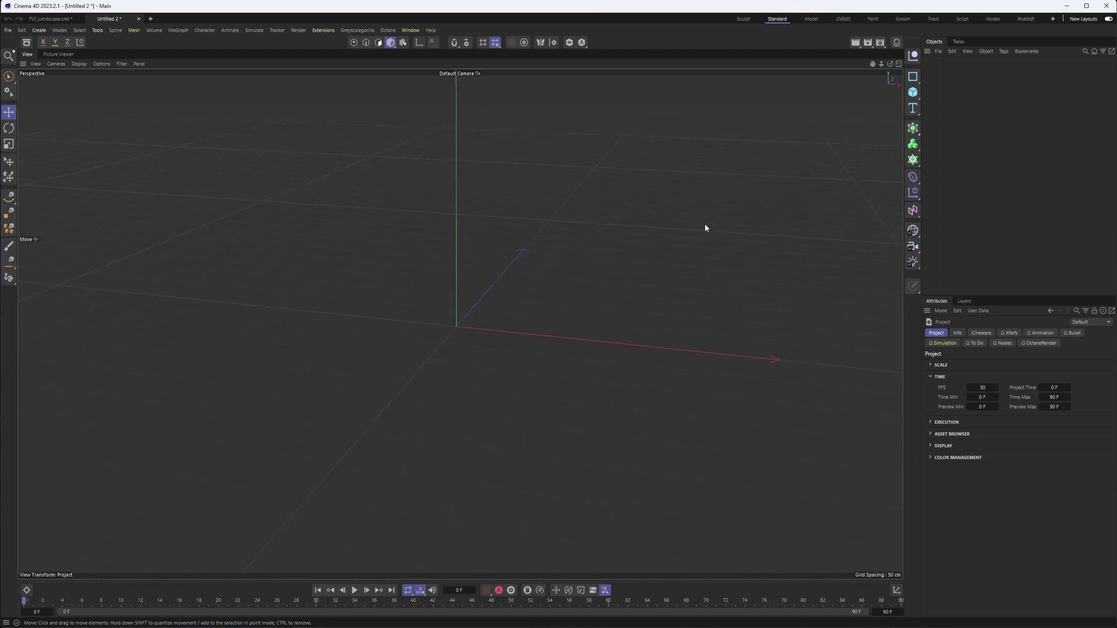
click(914, 93)
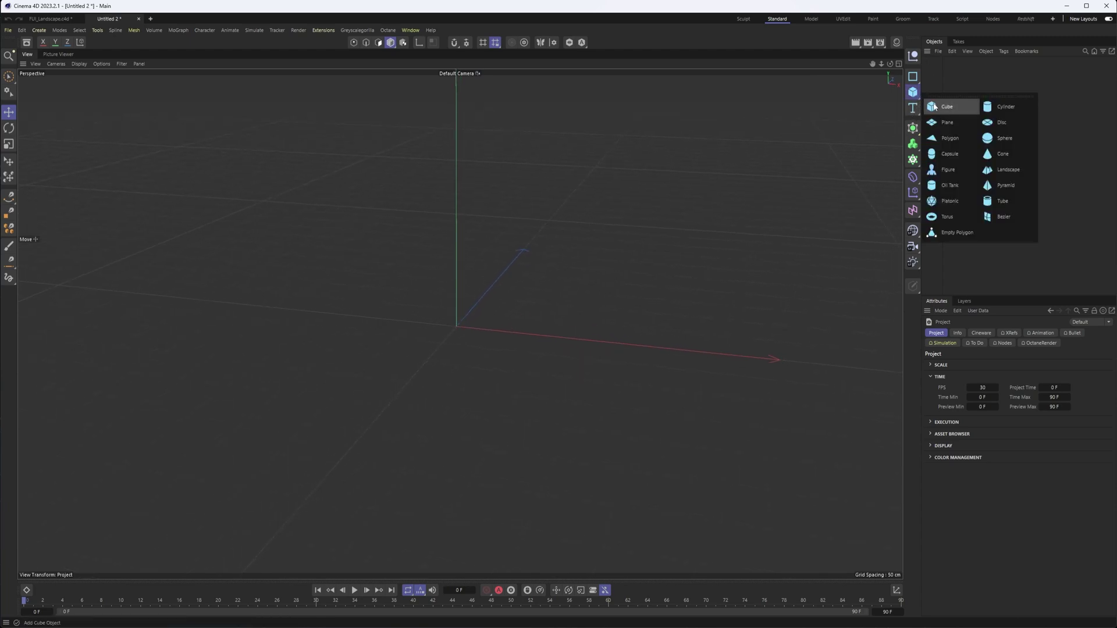
click(995, 170)
mouse_move(479, 372)
alt+mouse_down()
mouse_move(584, 362)
mouse_move(484, 358)
alt+mouse_up()
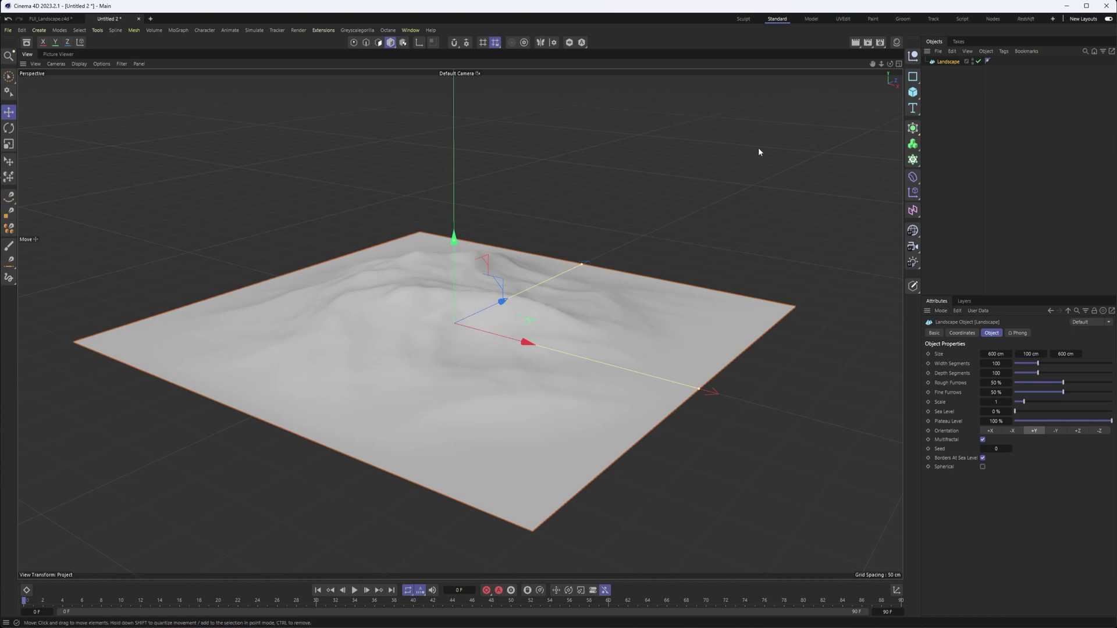
alt+drag(539, 288, 523, 288)
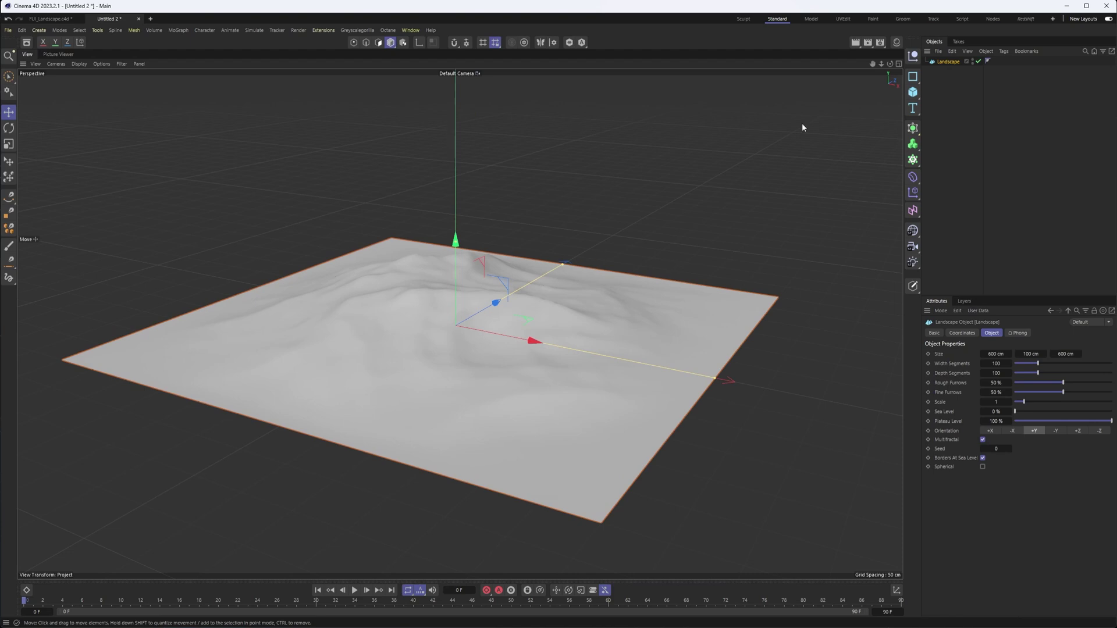
Set the project's renderer to Redshift in the render settings.
click(881, 43)
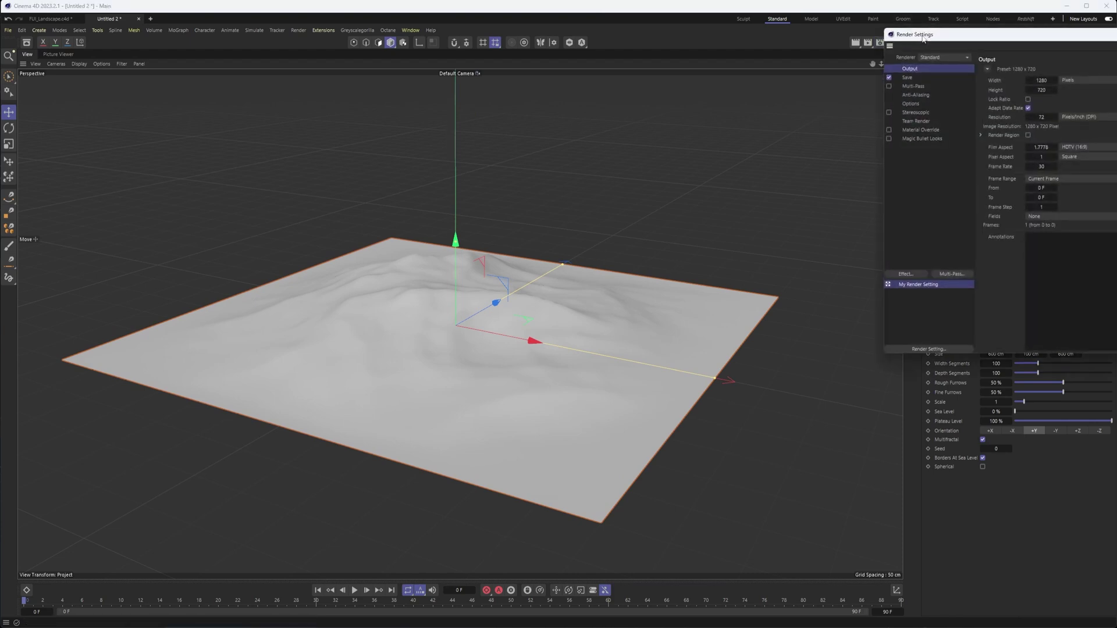
click(707, 98)
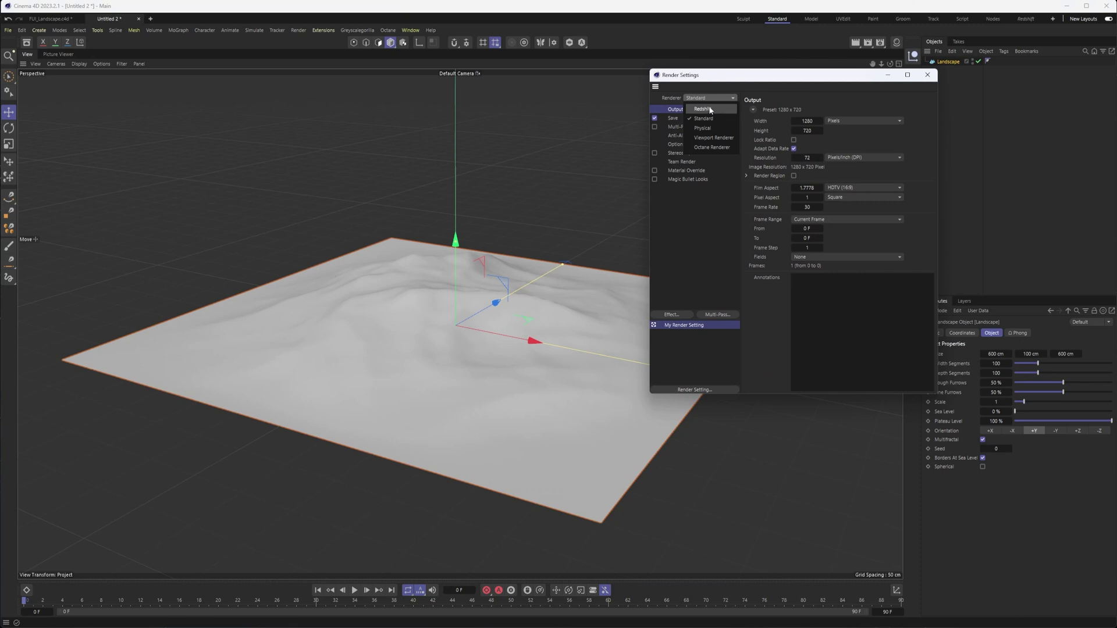
click(704, 109)
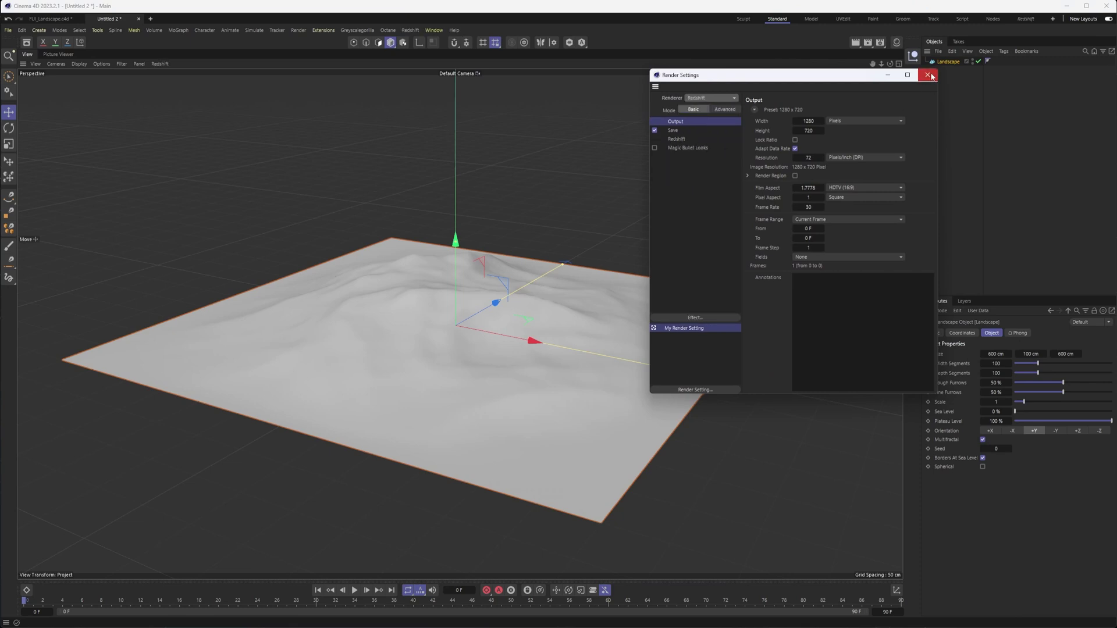
click(929, 75)
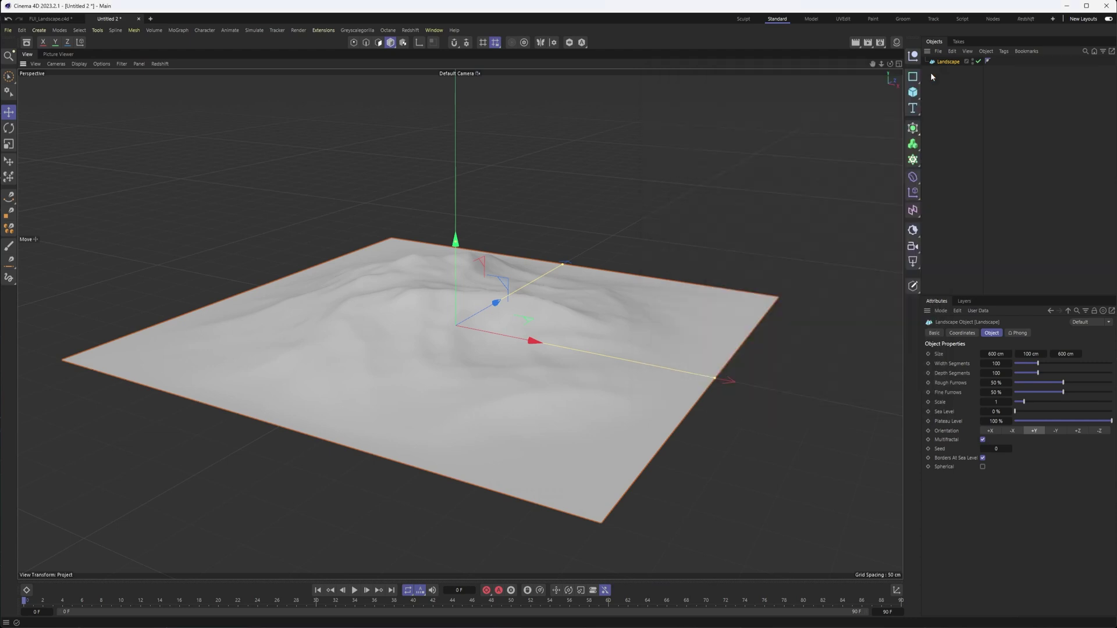
Add a Redshift Dome Light and set its color to near-black with a value of 1%.
click(913, 261)
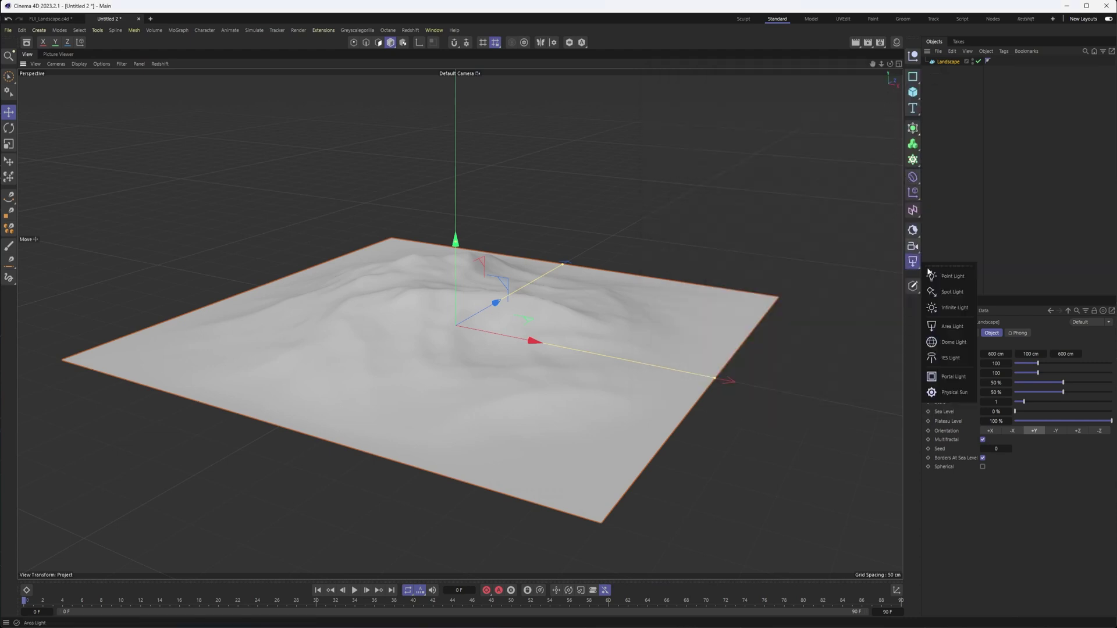
click(956, 343)
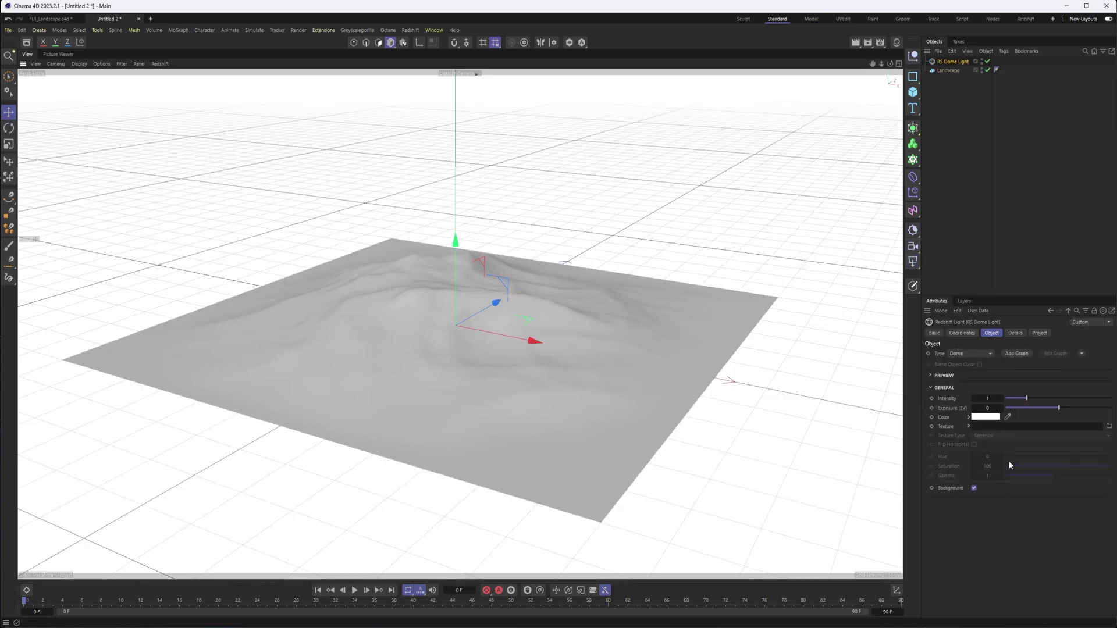
click(989, 417)
drag(984, 435, 874, 294)
drag(789, 321, 788, 380)
click(881, 377)
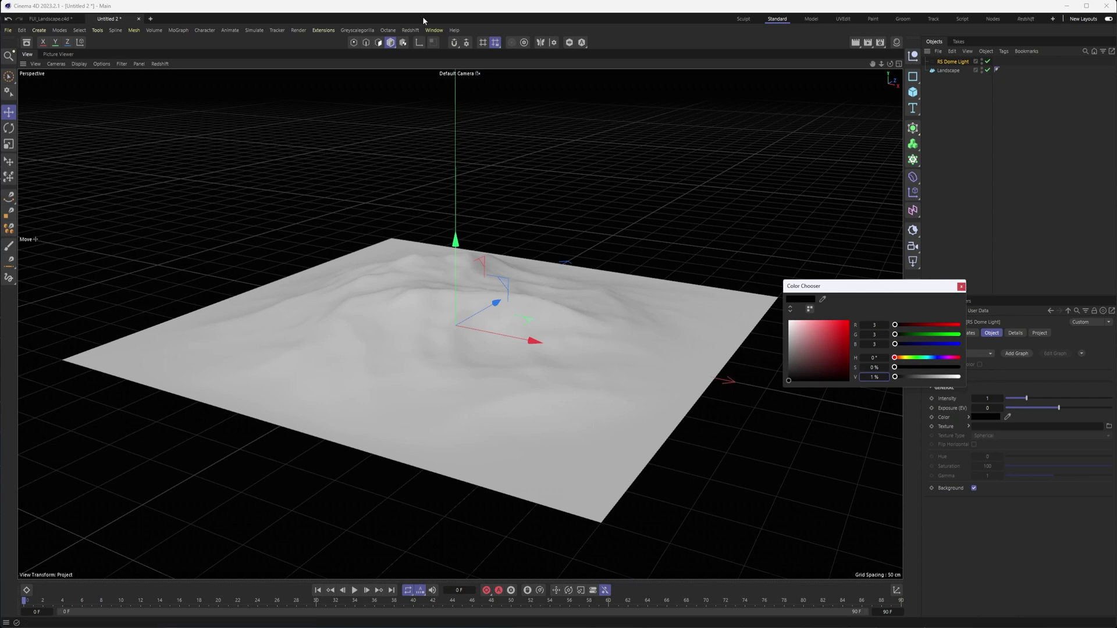
click(992, 373)
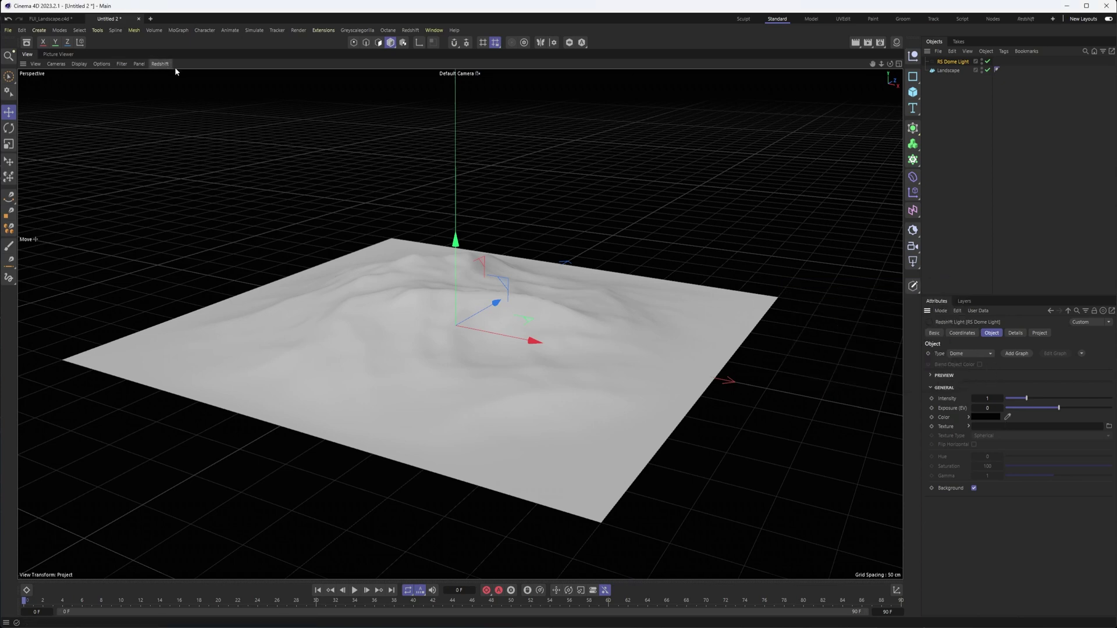
Create a new default Redshift material, open it in the Node Editor, and dock the editor below the viewport.
click(896, 43)
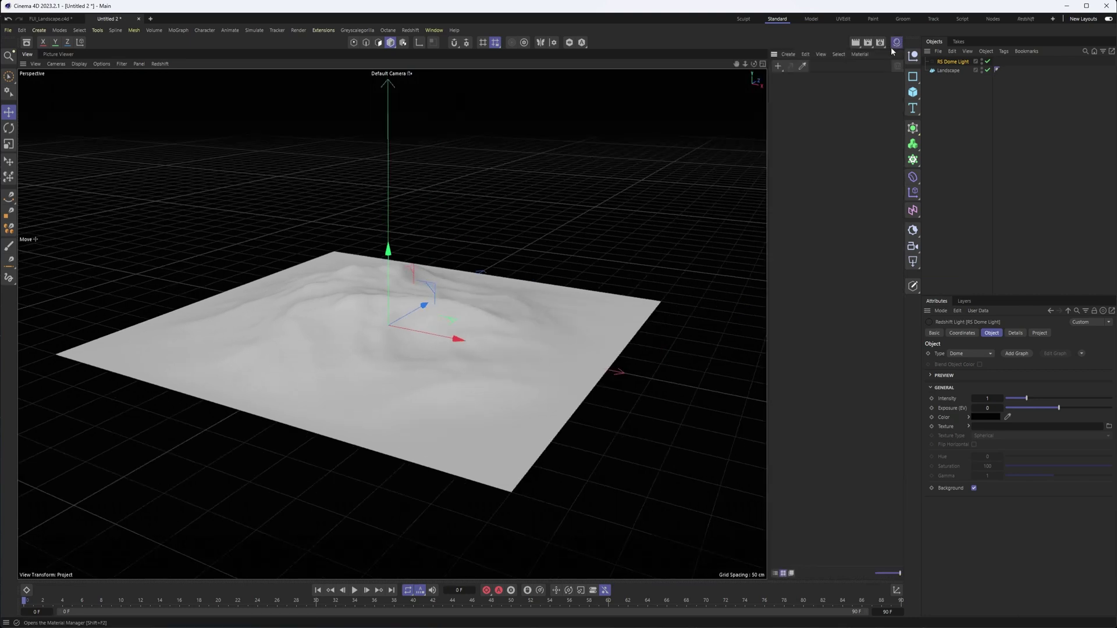
click(777, 67)
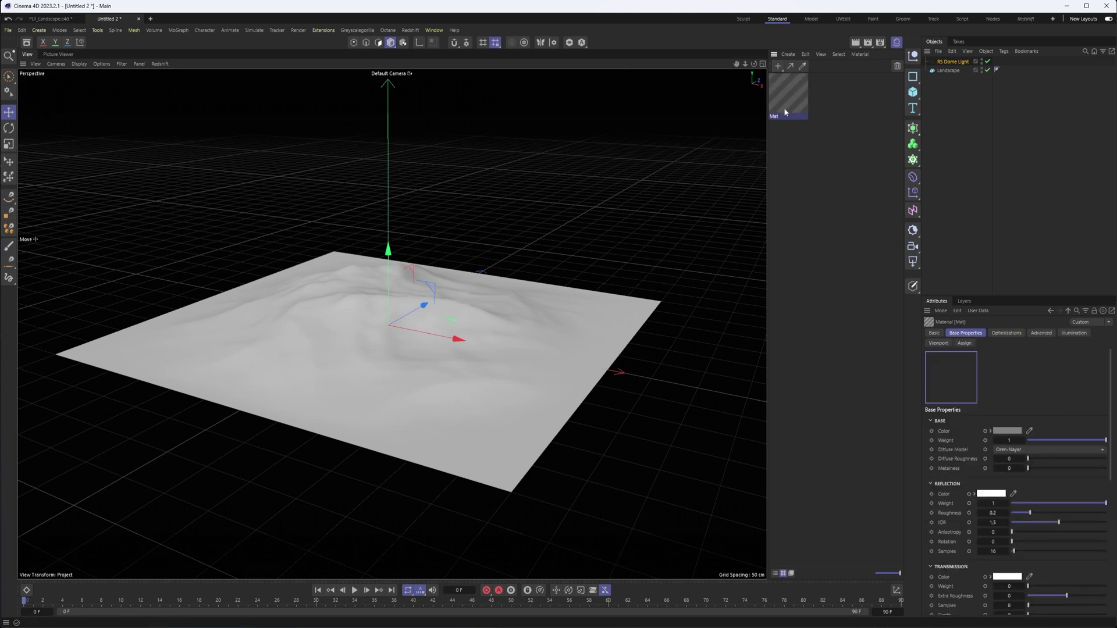
double_click(791, 93)
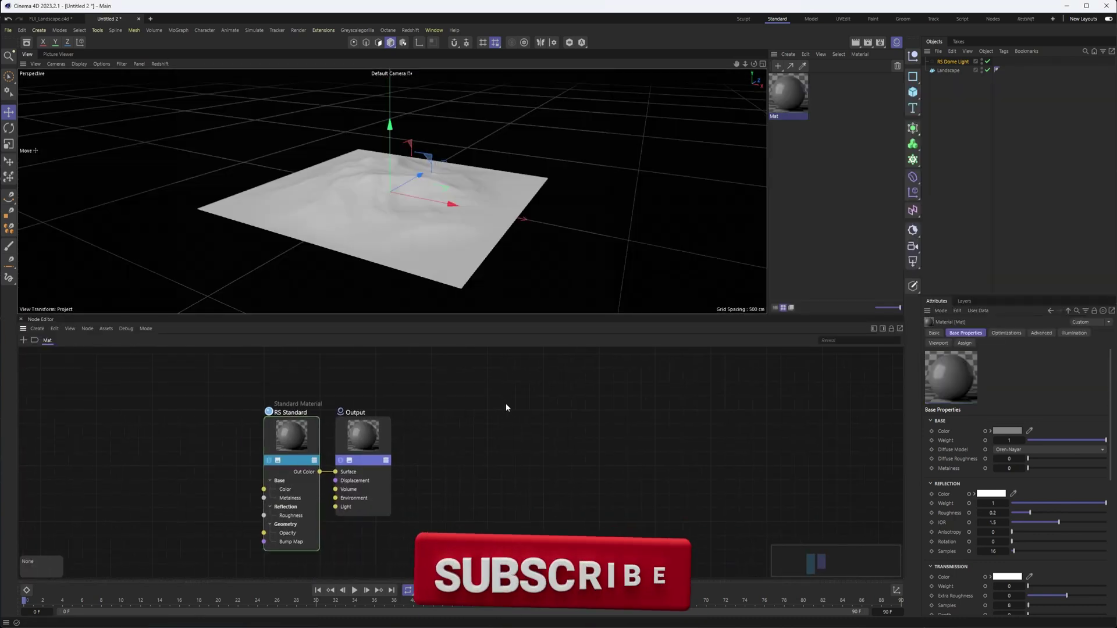
middle_drag(505, 405, 773, 386)
Add a WireFrame node to the material and connect its output to the RS Standard node's Opacity.
double_click(23, 352)
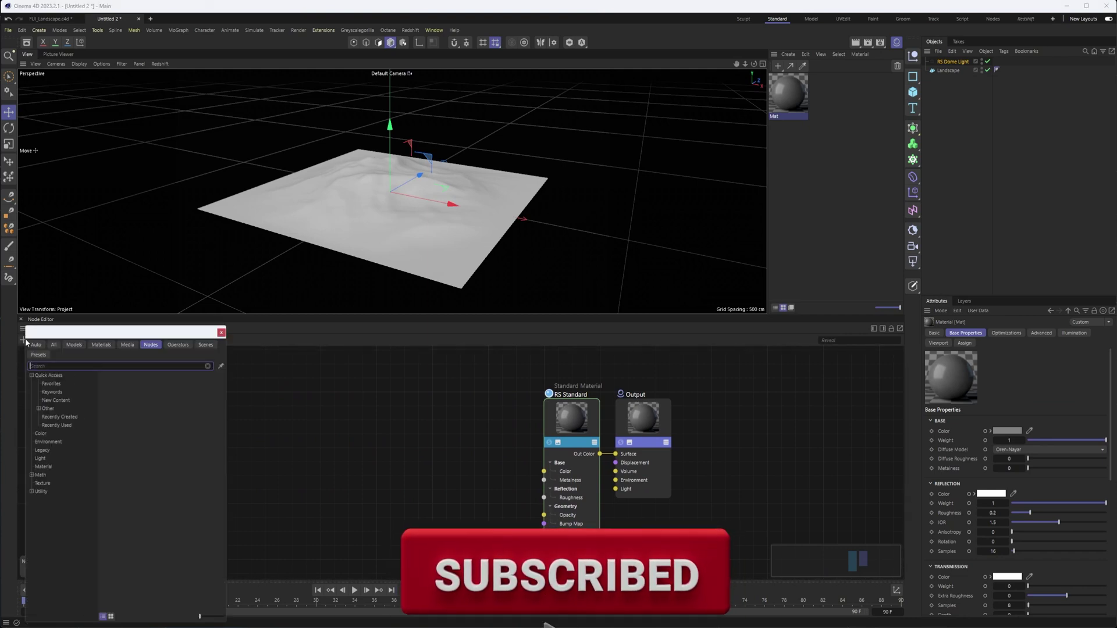
text(wire)
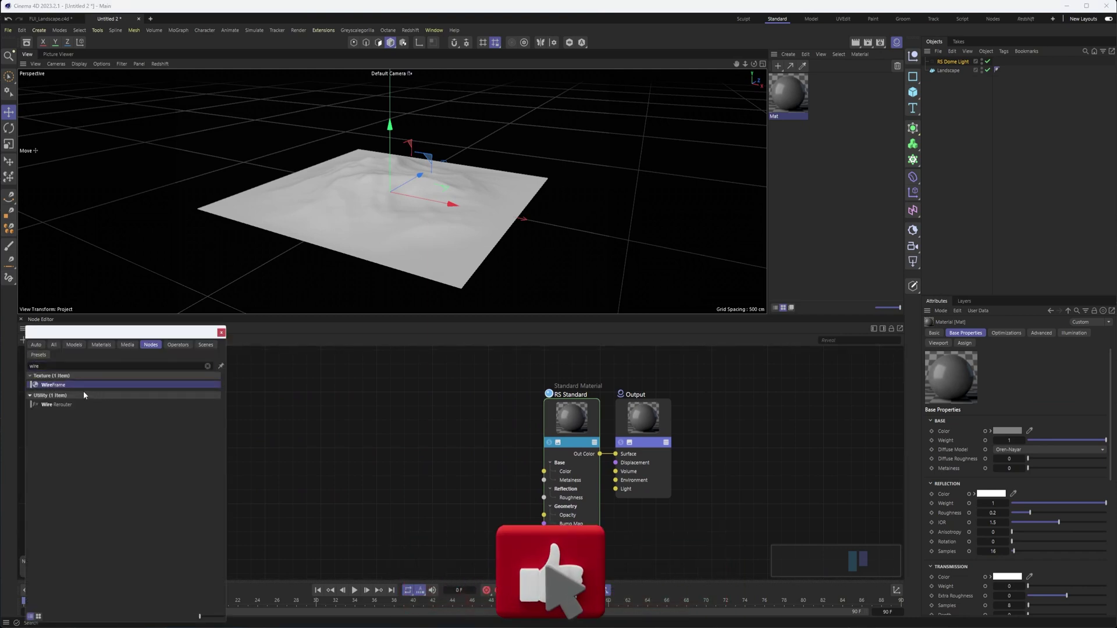
drag(54, 386, 383, 418)
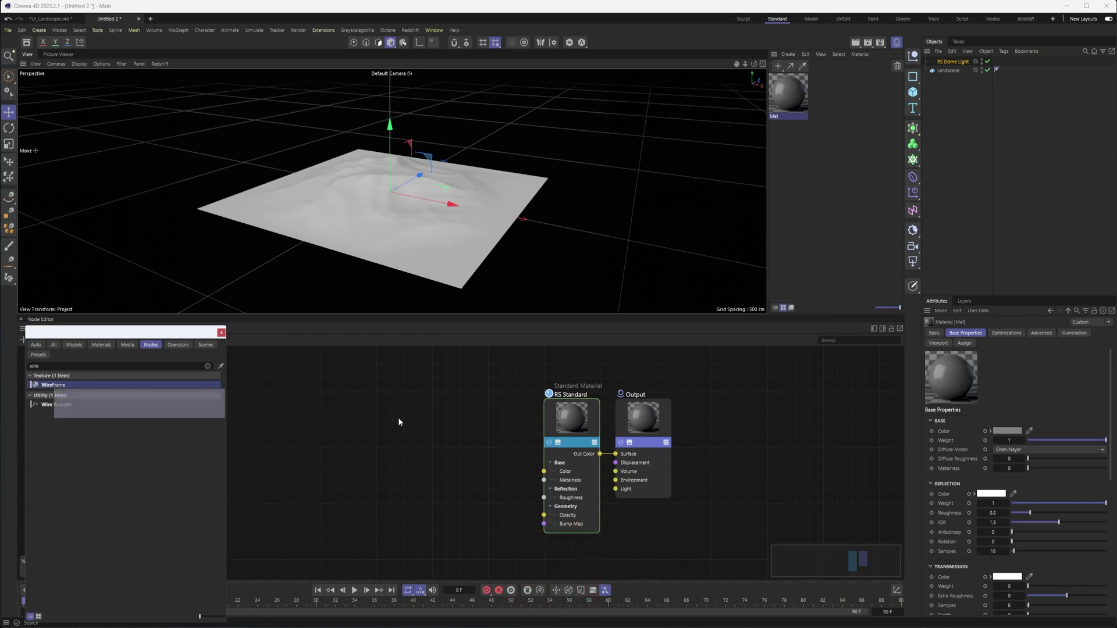
key(Return)
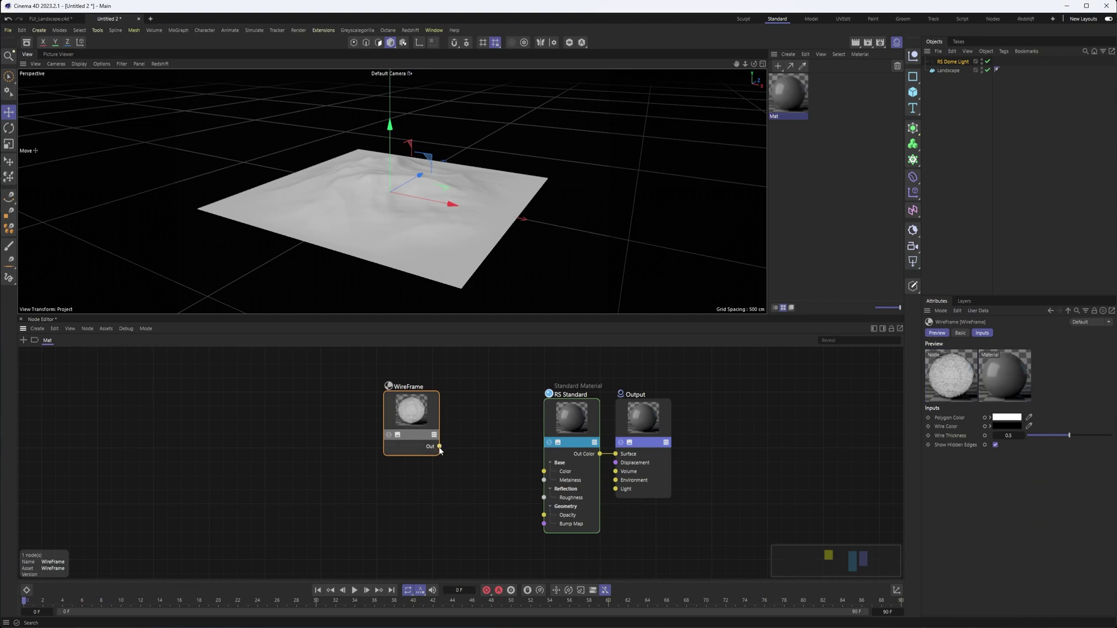
drag(439, 447, 544, 515)
drag(422, 408, 406, 463)
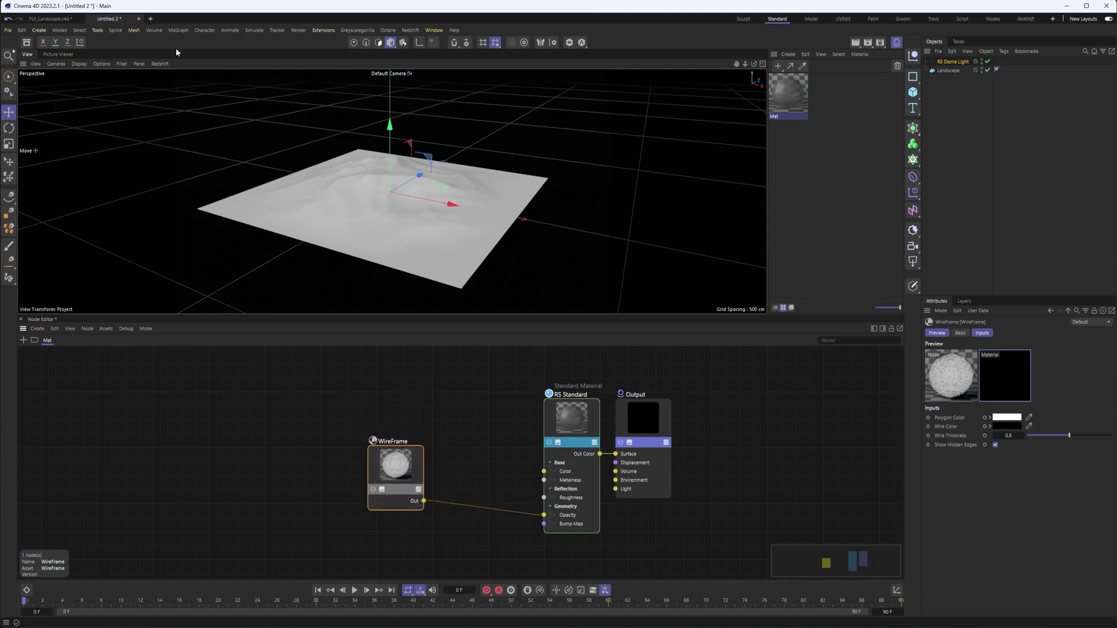
Start the live Redshift render in the perspective view.
click(159, 64)
click(165, 80)
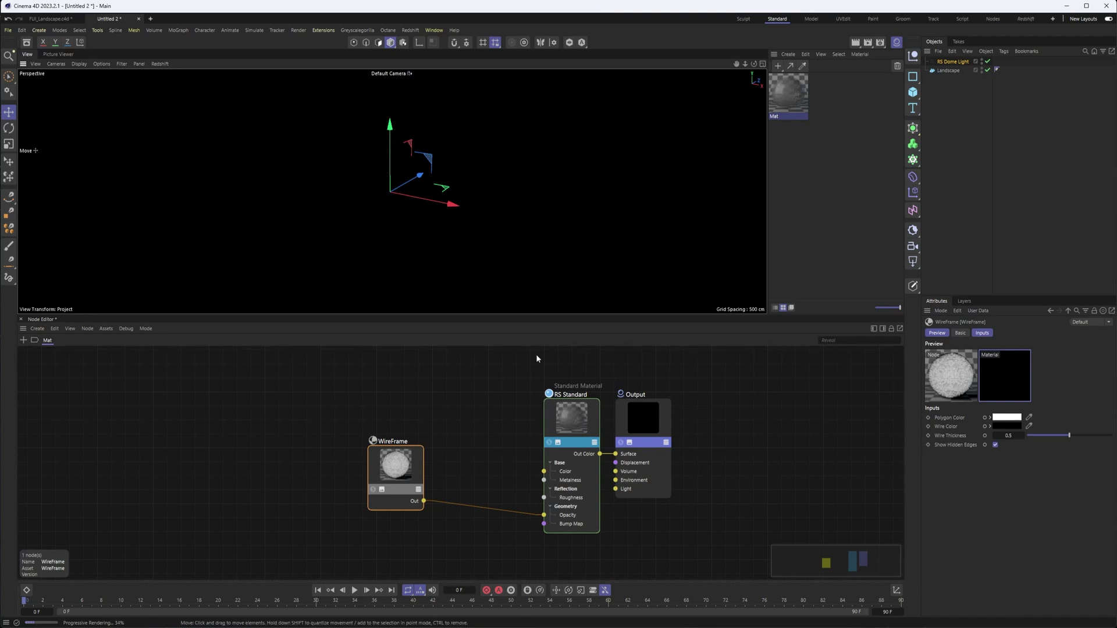
Set the RS Standard node's base color to pure white and its emission weight to 2.
click(584, 419)
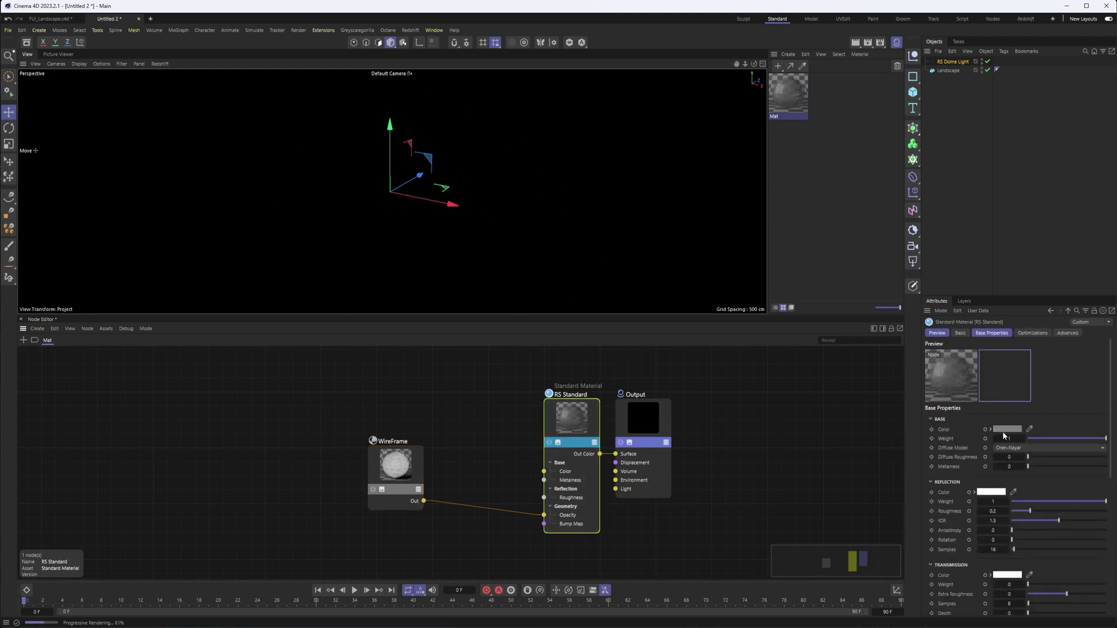
click(1003, 433)
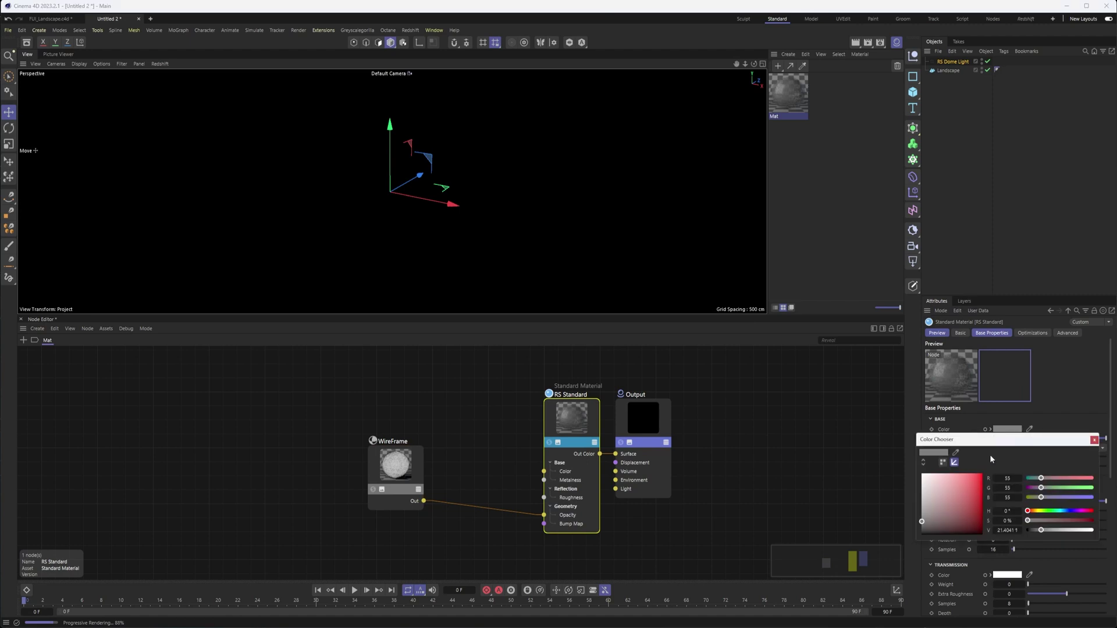
drag(946, 493, 921, 472)
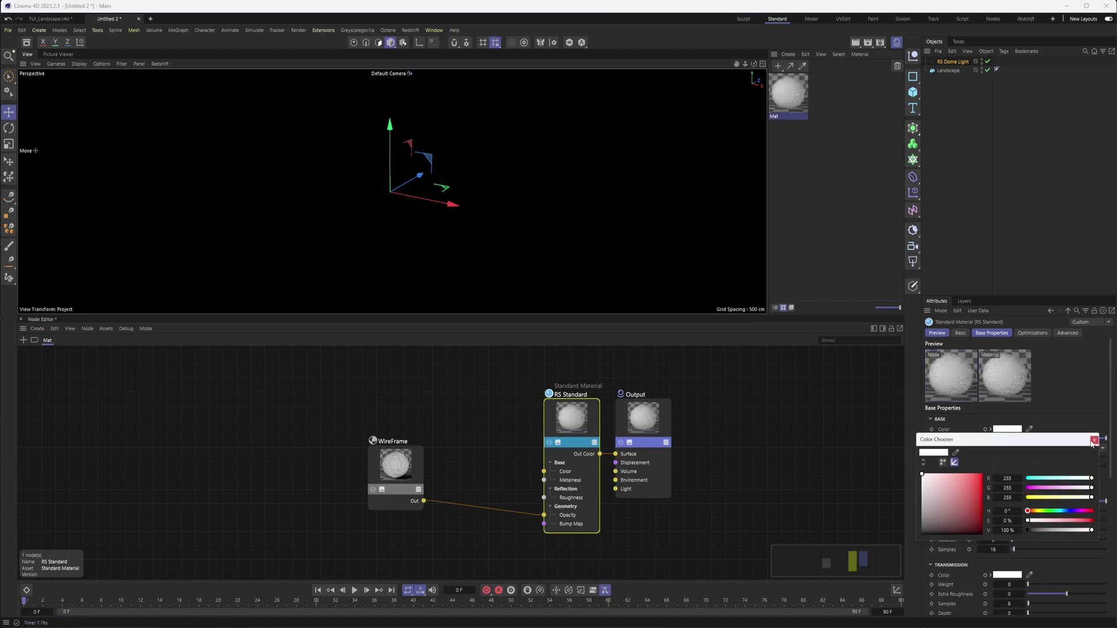
click(1095, 440)
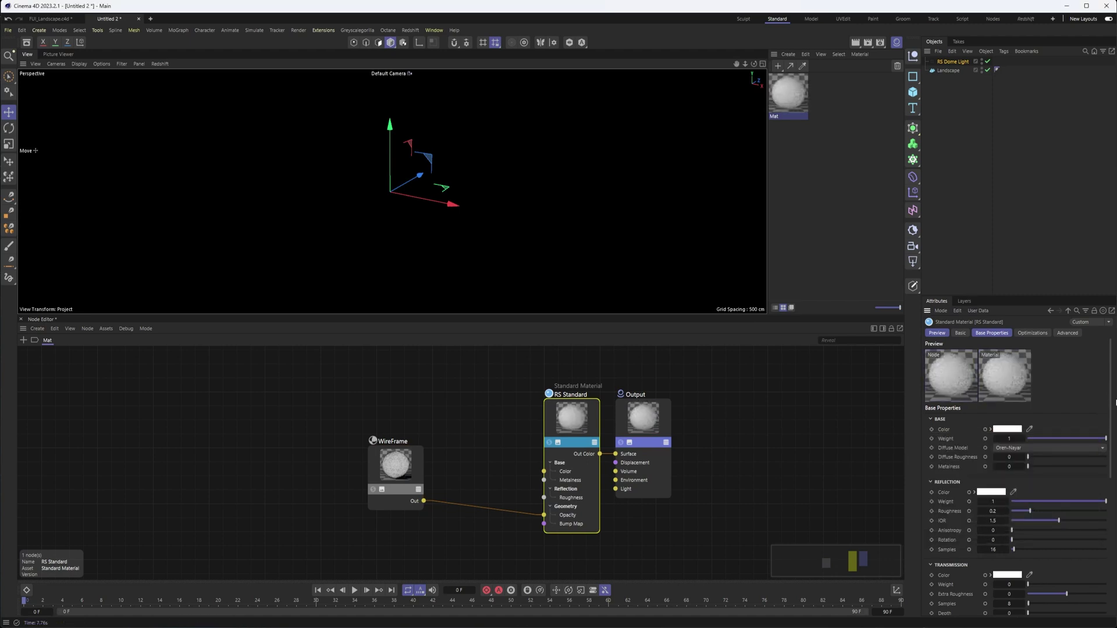
drag(1114, 410, 1092, 558)
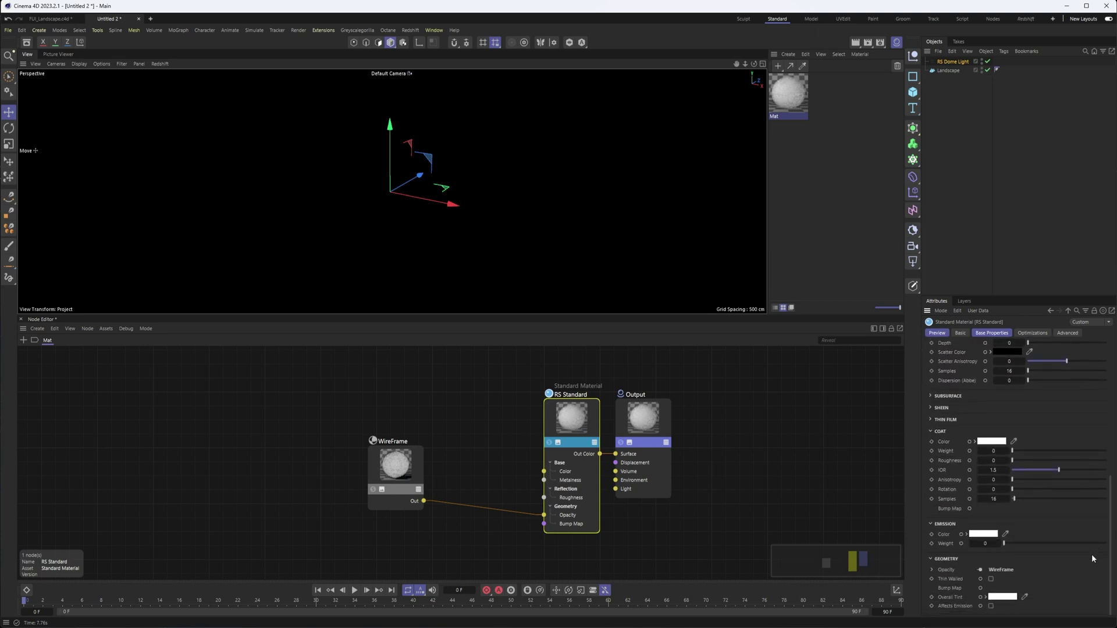
drag(1014, 547, 1108, 544)
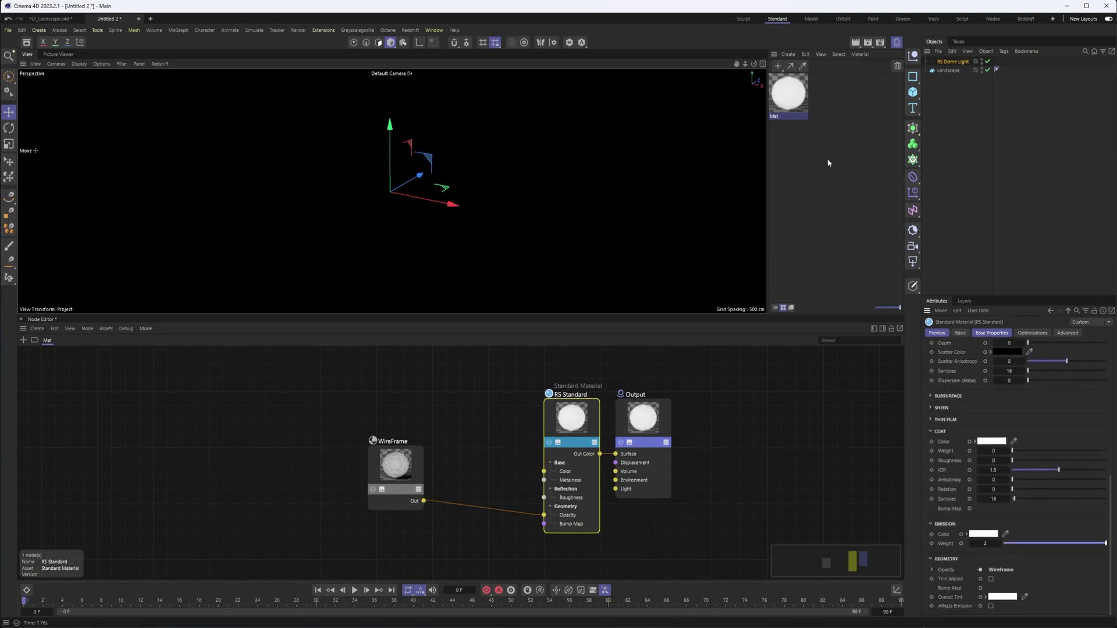
Apply the wireframe material to the Landscape object and check its wires in the render view.
drag(782, 114, 947, 73)
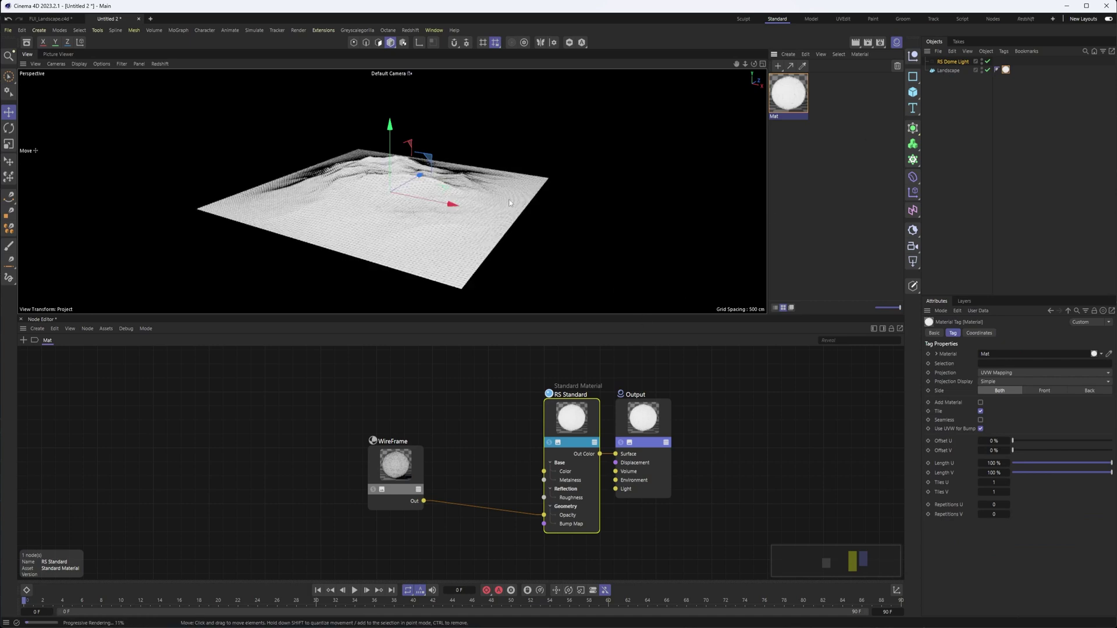
scroll(431, 214, up, 6)
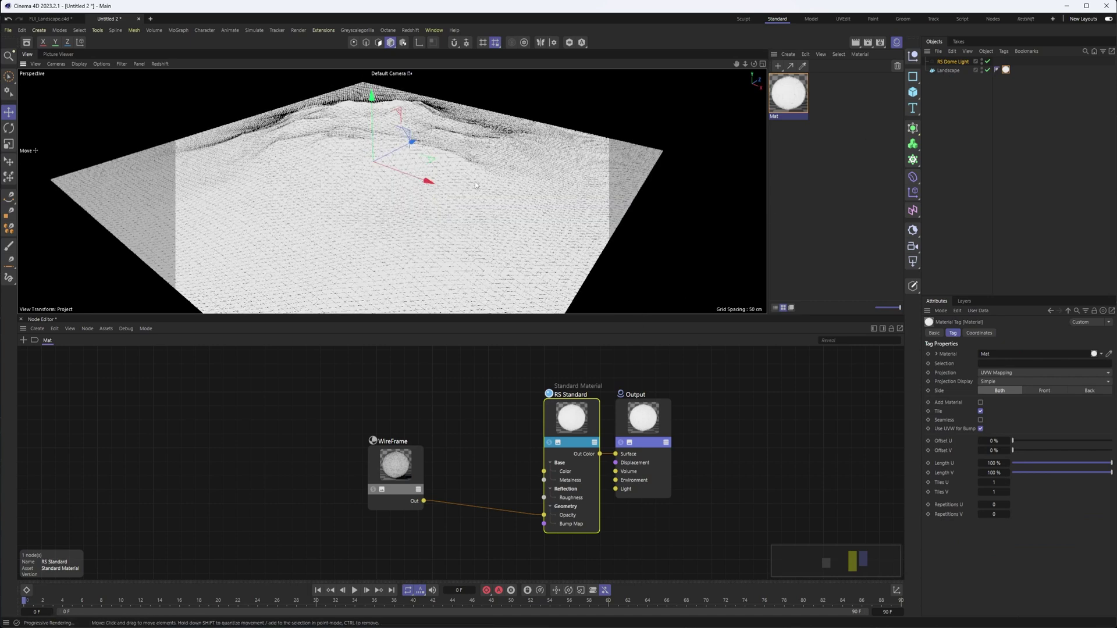
scroll(503, 206, down, 5)
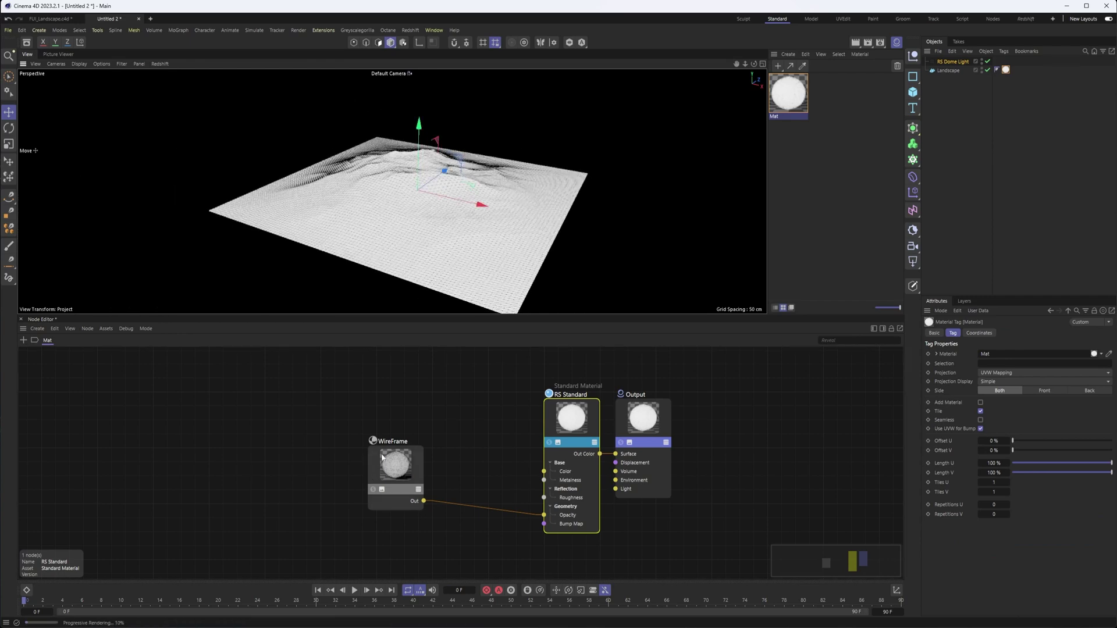
Turn off Show Hidden Edges on the WireFrame node and compare the landscape's wires up close with it on and off.
drag(402, 459, 439, 425)
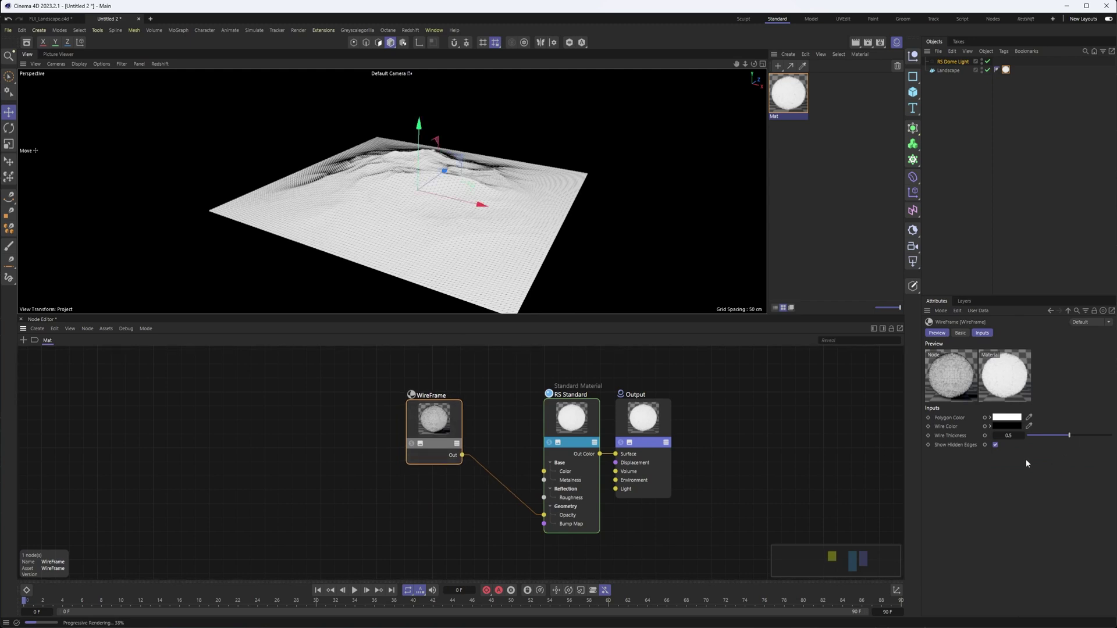
click(996, 446)
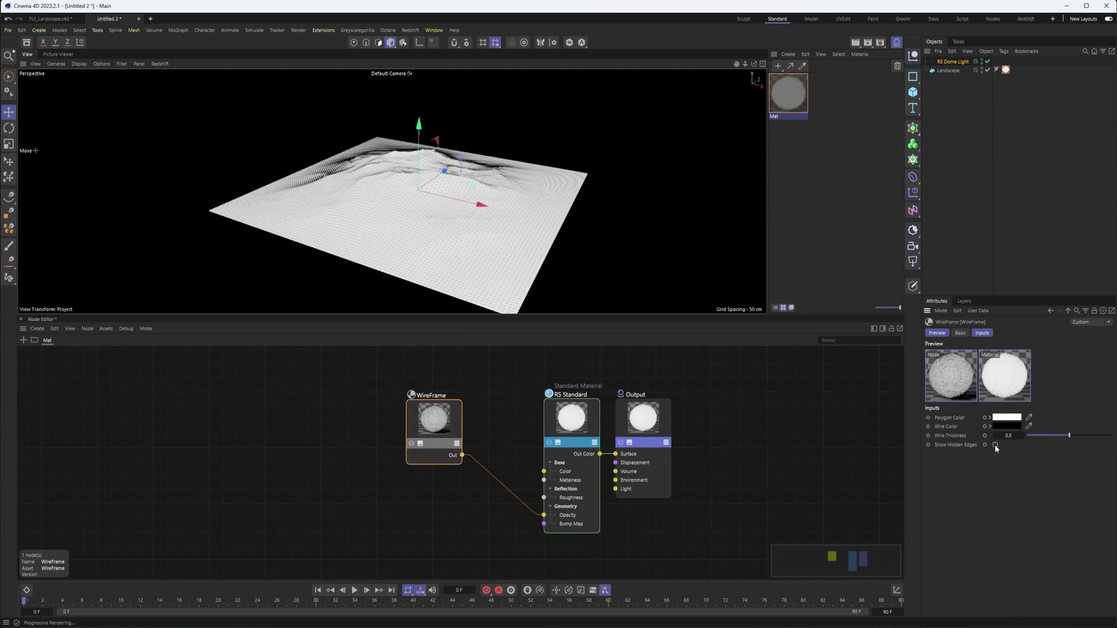
alt+right_drag(506, 279, 571, 260)
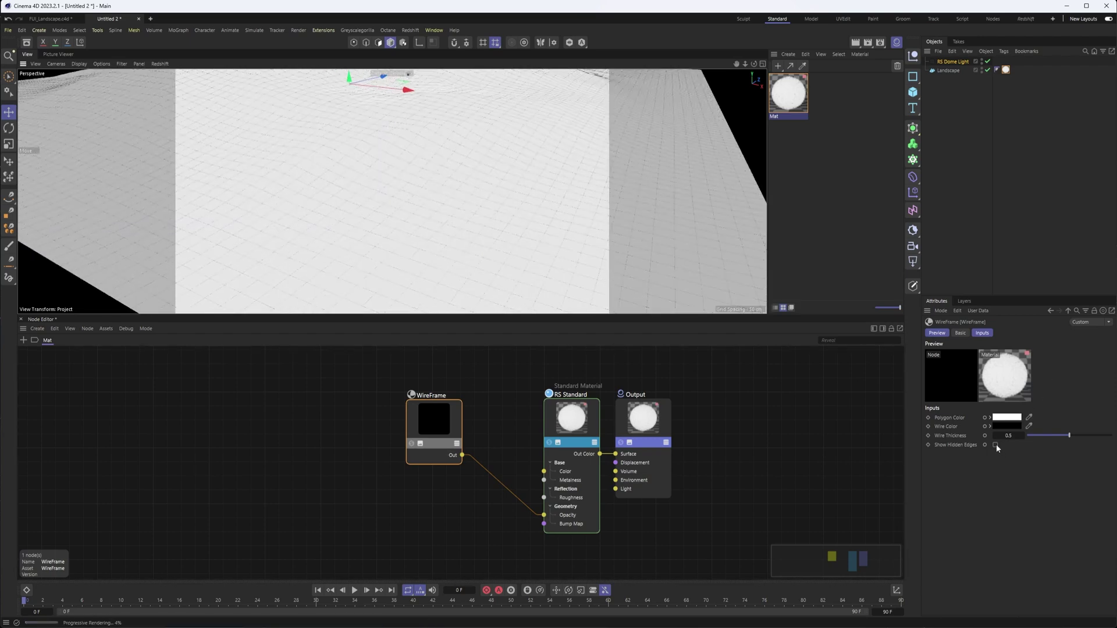
click(995, 445)
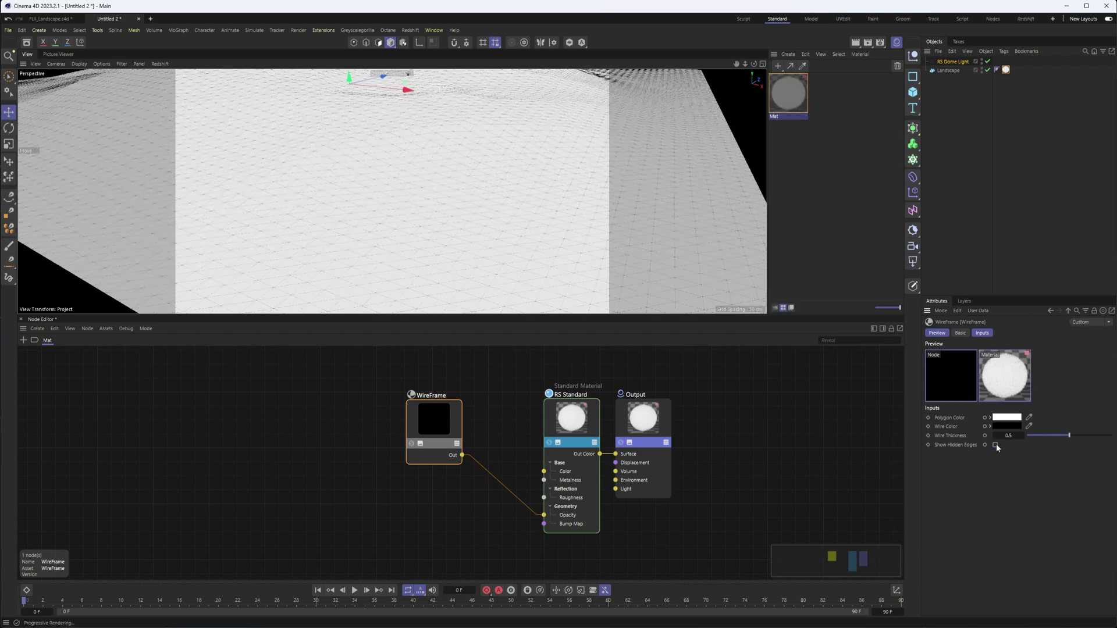
click(996, 444)
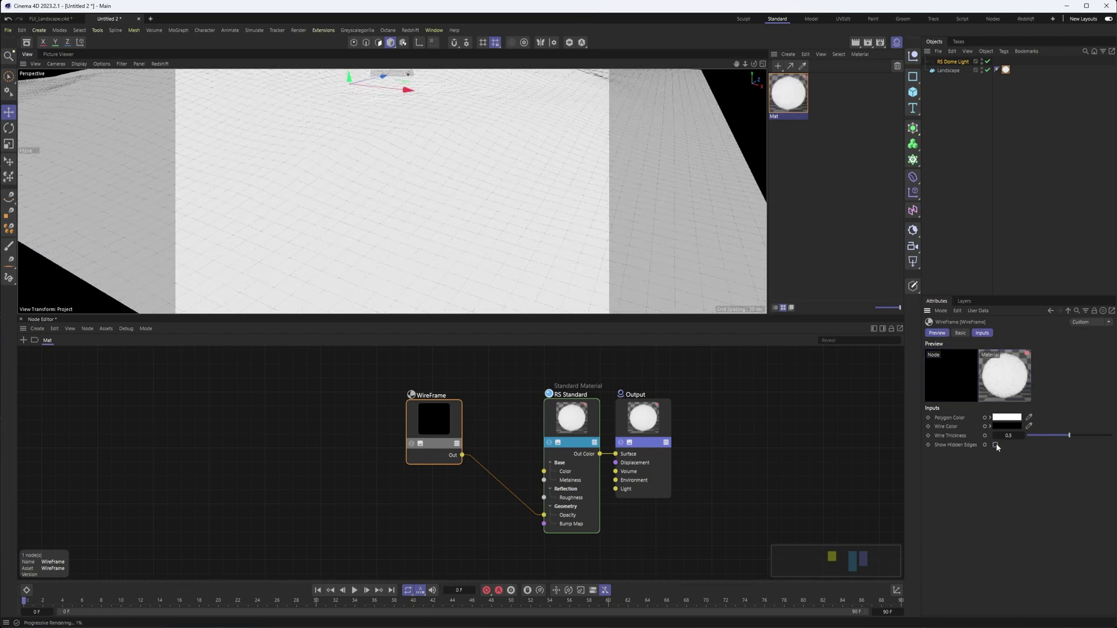
Swap the WireFrame node's colors, making the polygon color black and the wire color white, and inspect the landscape's grid.
click(952, 436)
scroll(460, 218, down, 10)
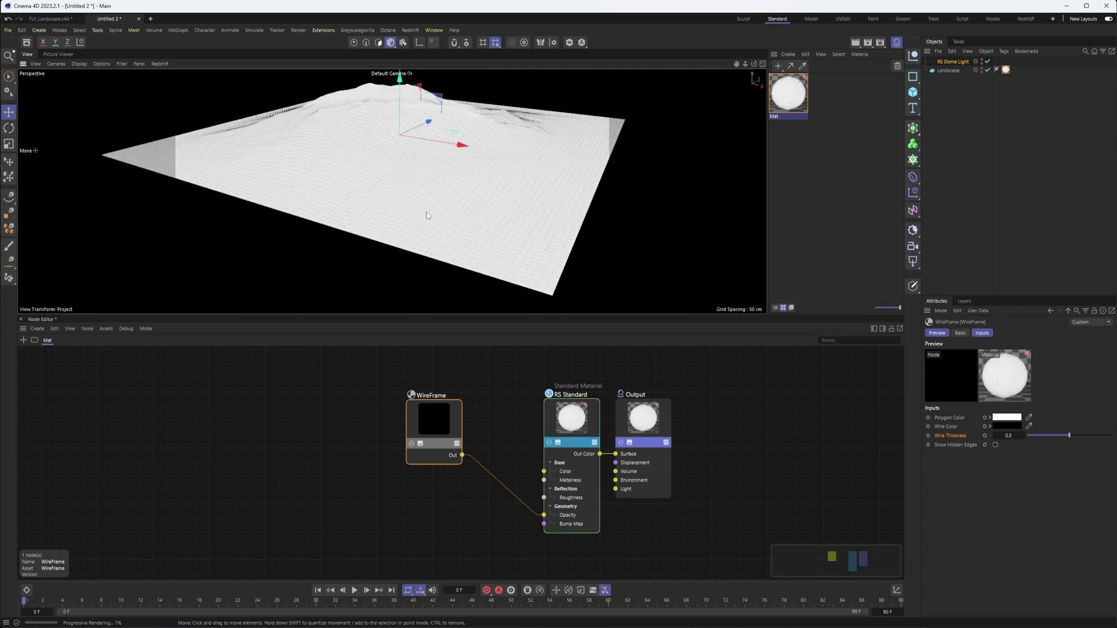
alt+drag(424, 227, 417, 238)
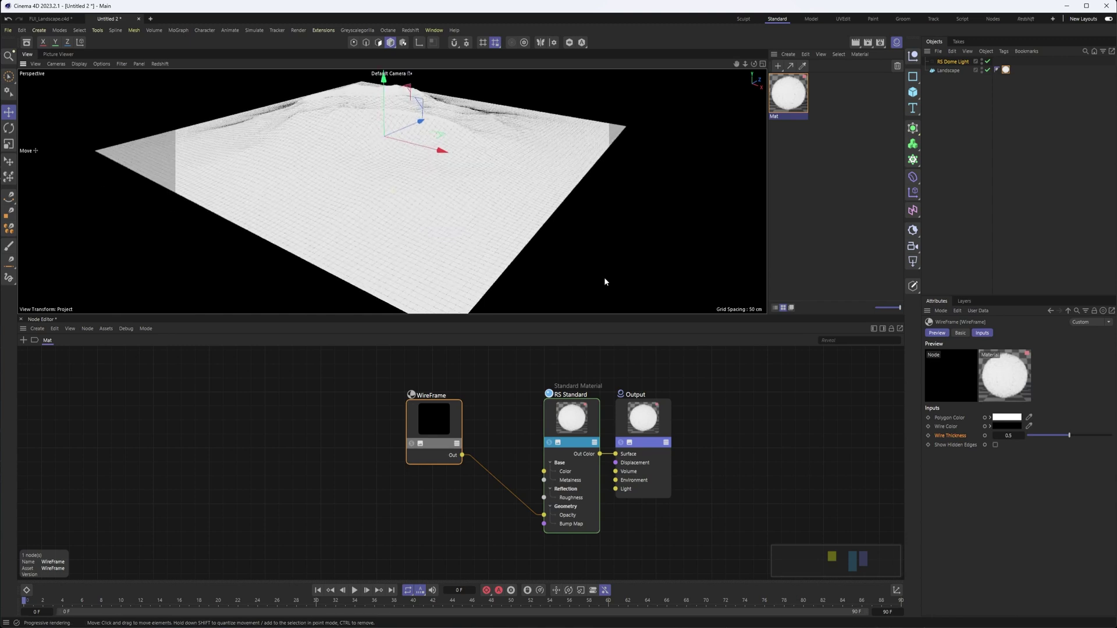
right_click(1004, 428)
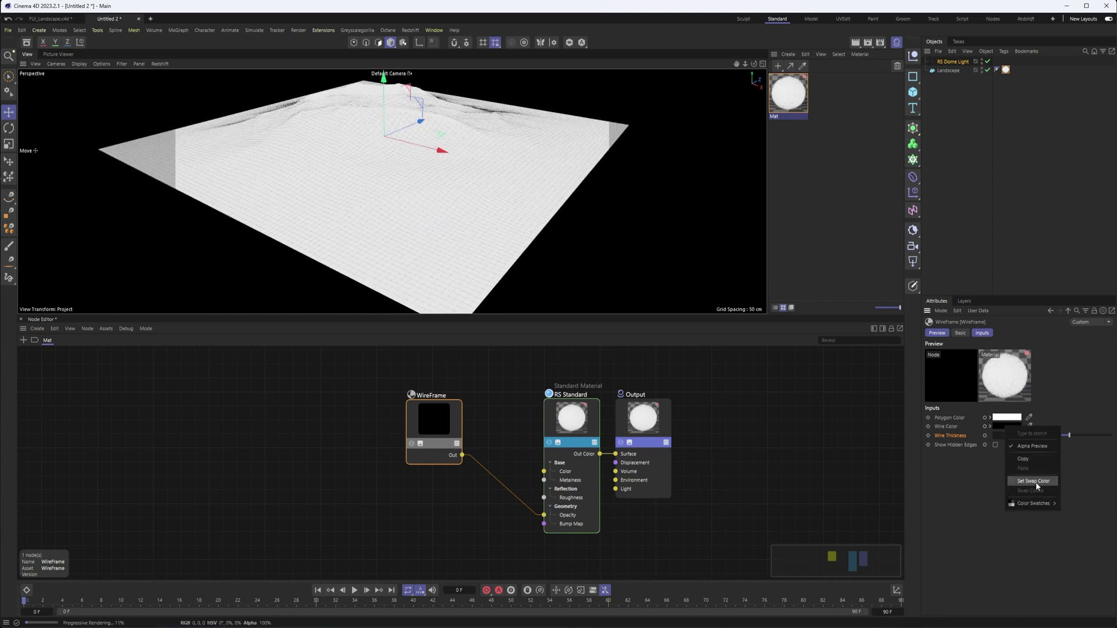
click(1036, 483)
right_click(1012, 416)
click(1040, 480)
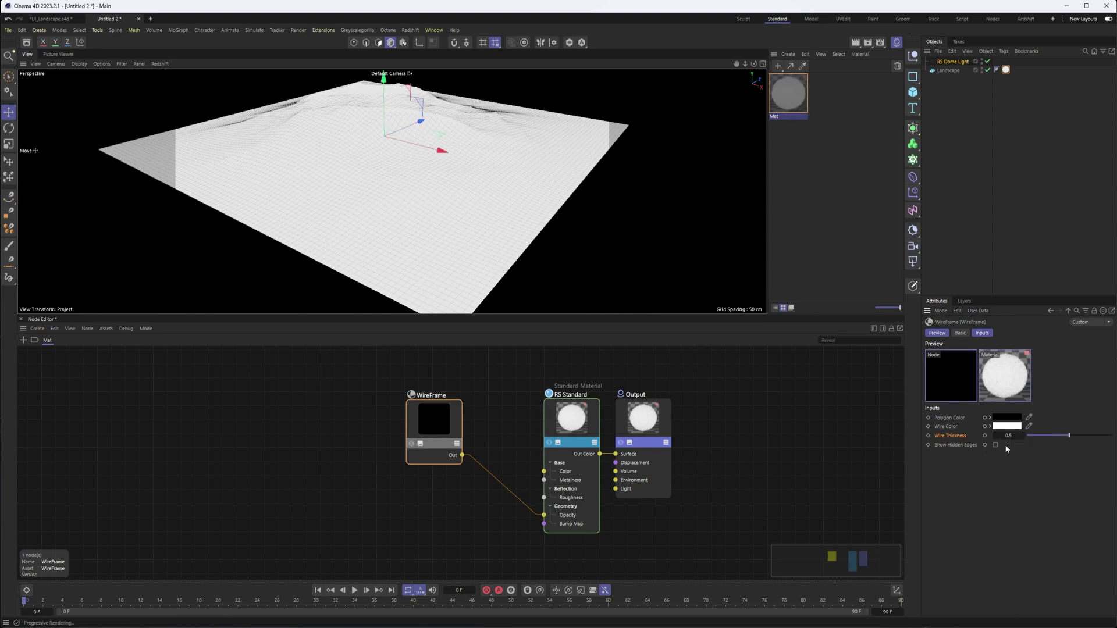
alt+middle_drag(429, 175, 471, 232)
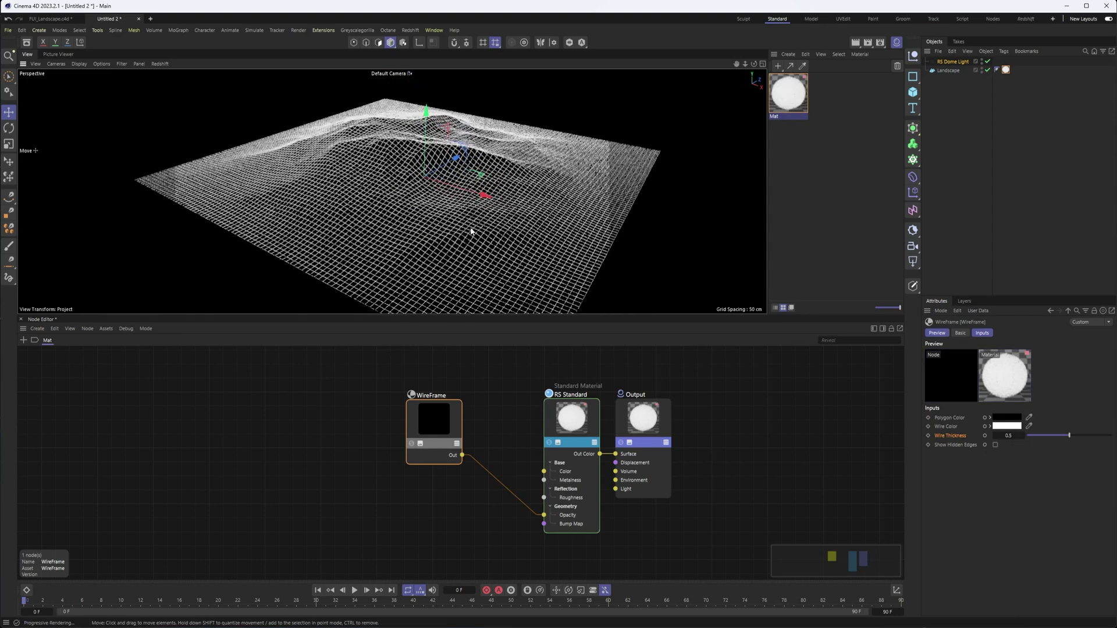
alt+drag(392, 180, 670, 181)
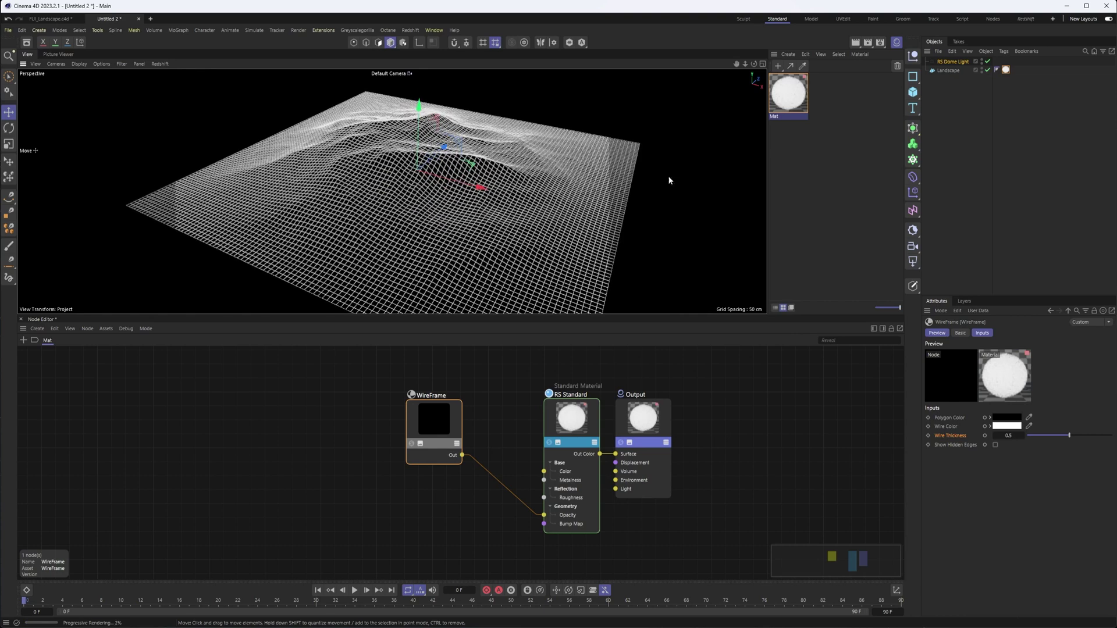
drag(435, 430, 402, 505)
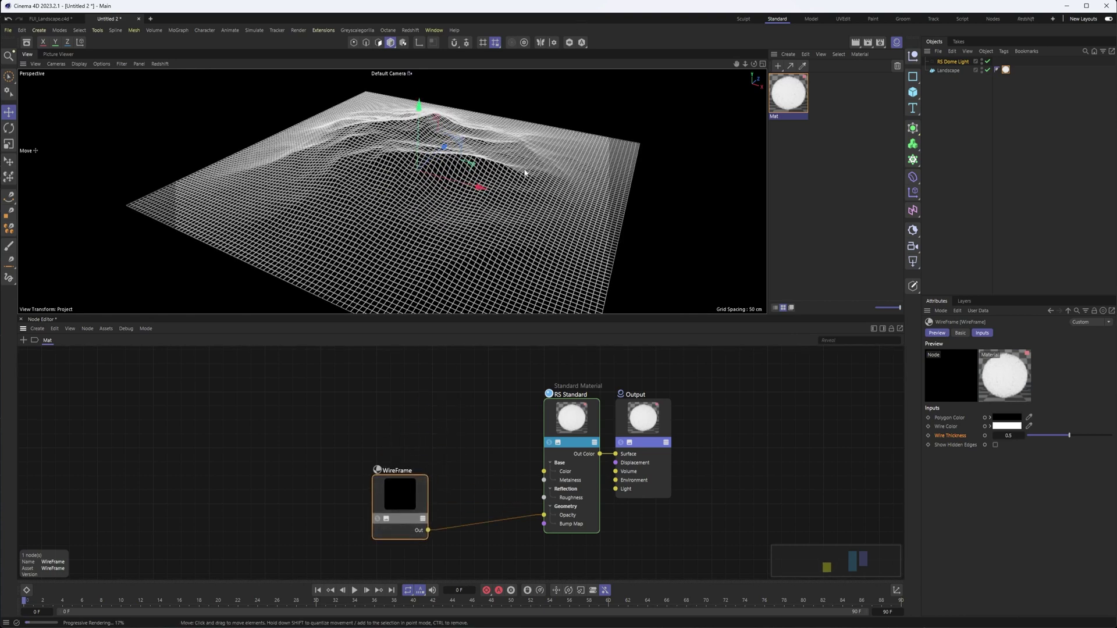
alt+middle_drag(518, 166, 507, 157)
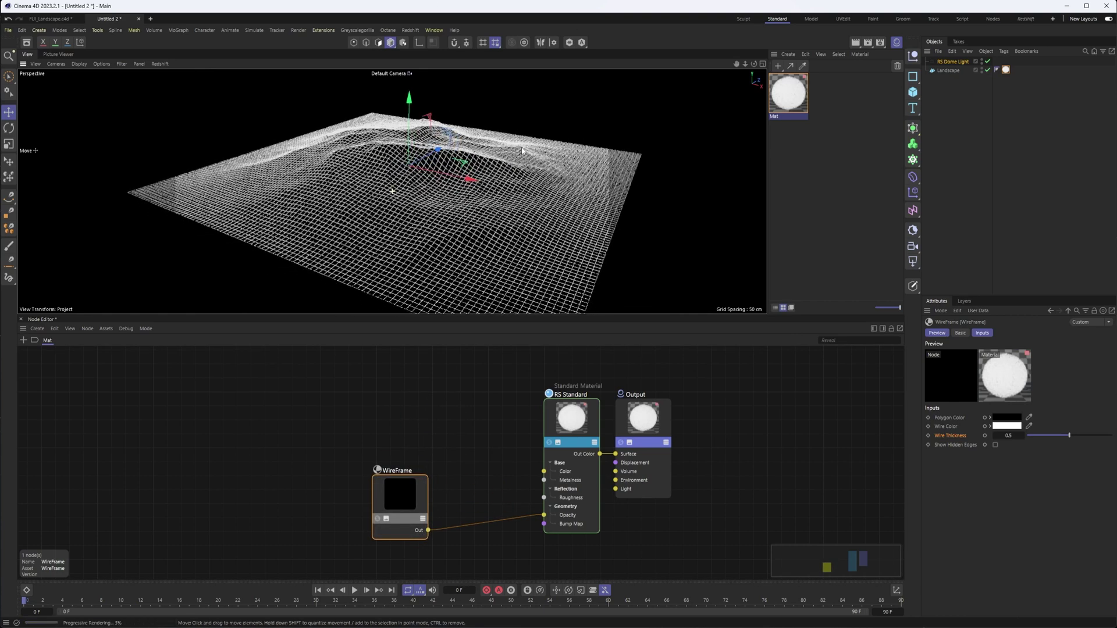
click(947, 71)
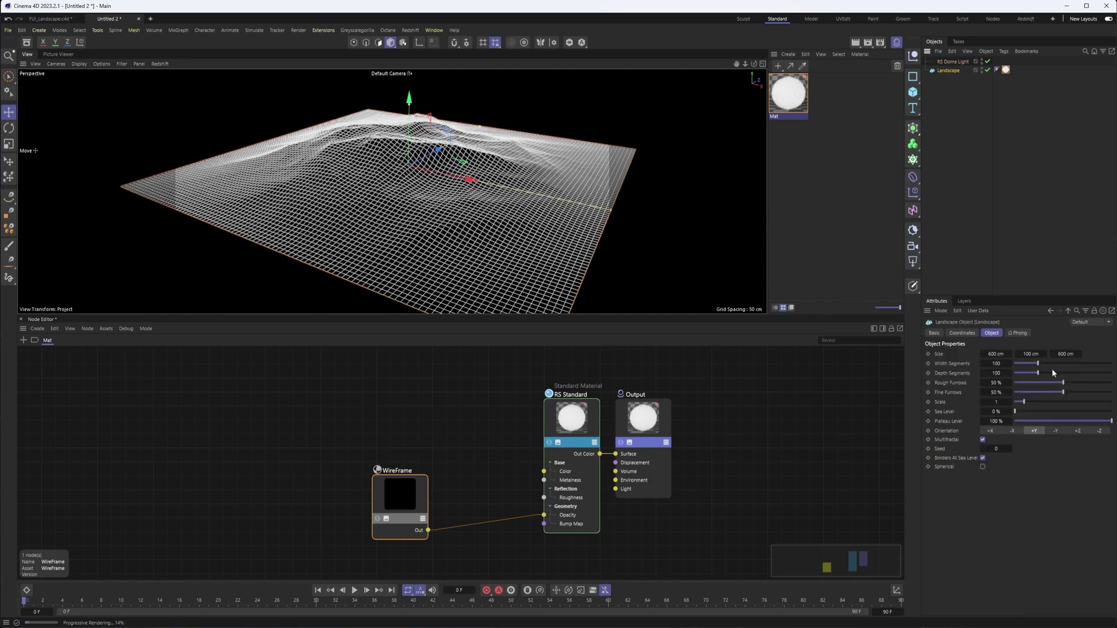
drag(1046, 354, 1016, 374)
key(ctrl+z)
key(ctrl+z)
alt+drag(536, 254, 506, 249)
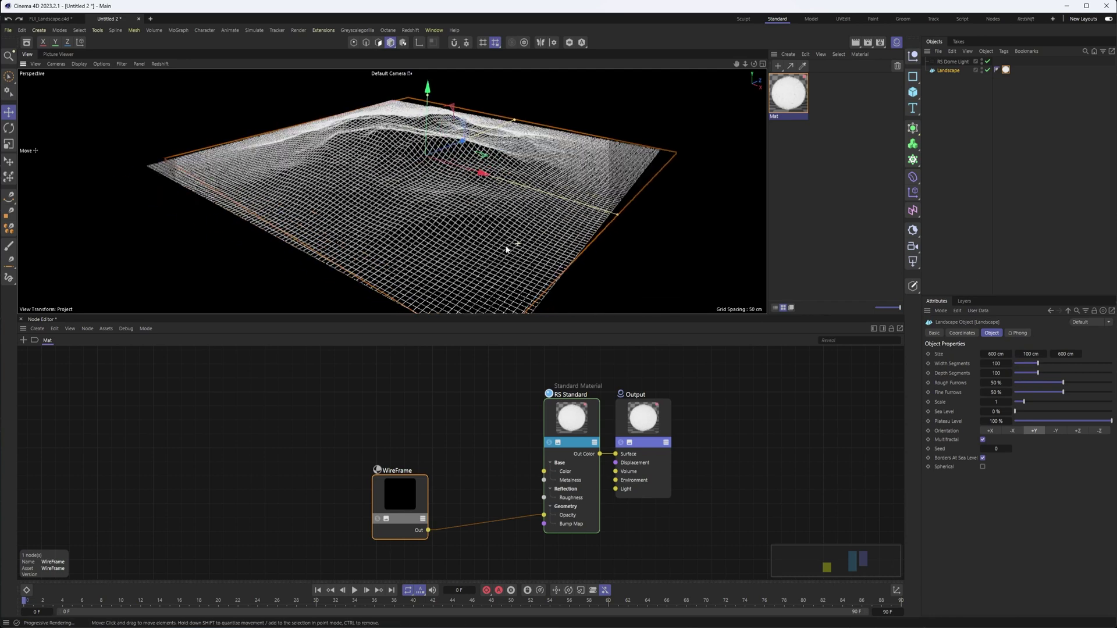
Add a Ramp node to the material and connect its output to the RS Standard node's base Color.
drag(400, 487, 405, 491)
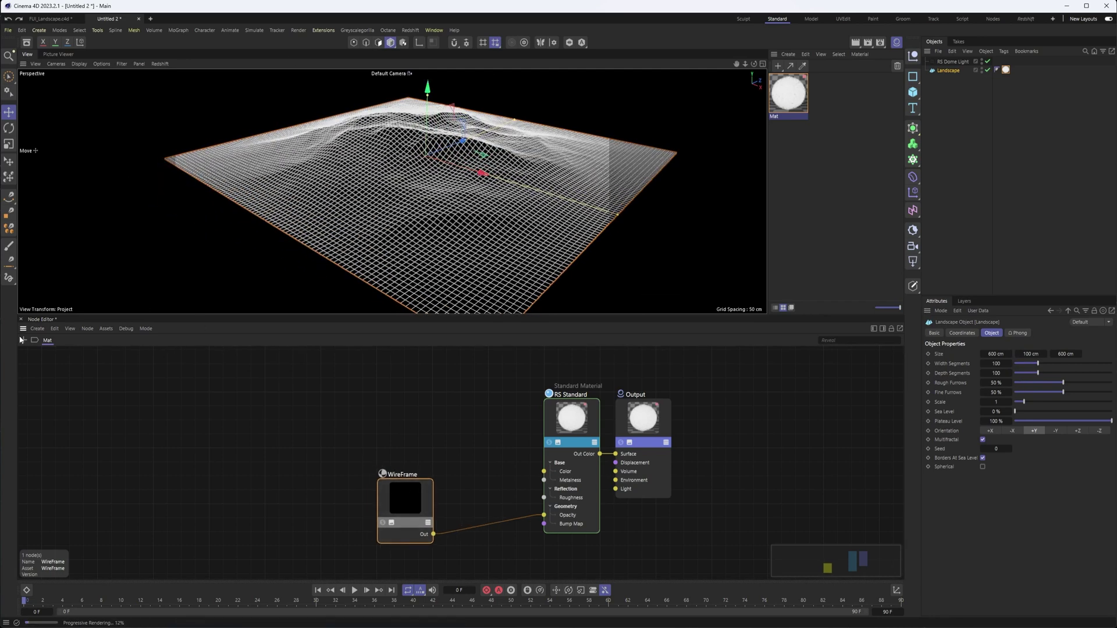
key(shift+c)
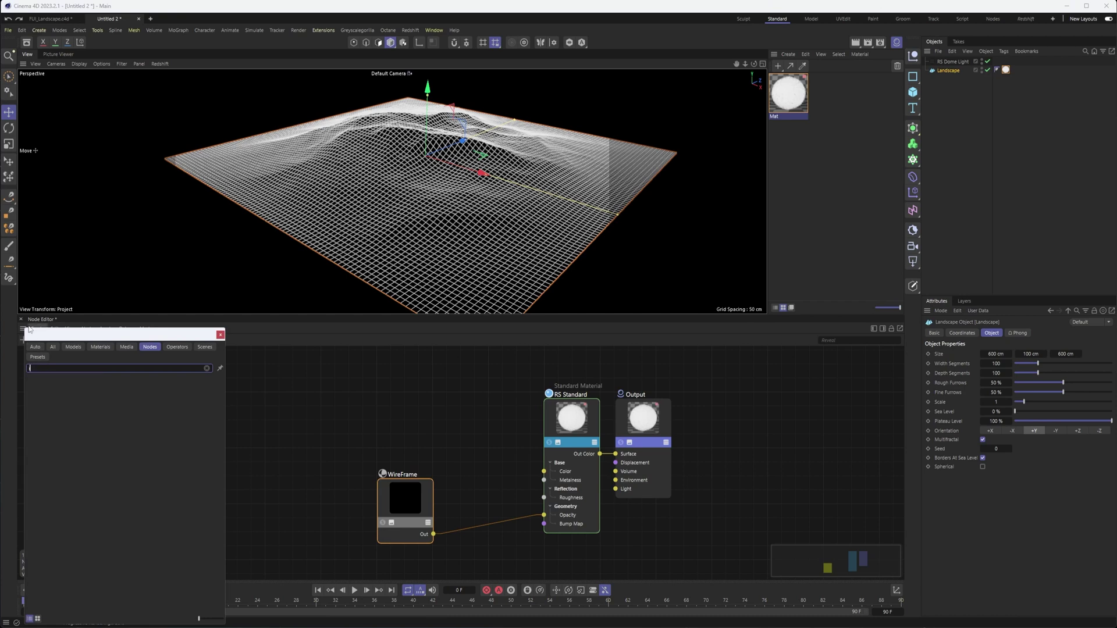
text(ramp)
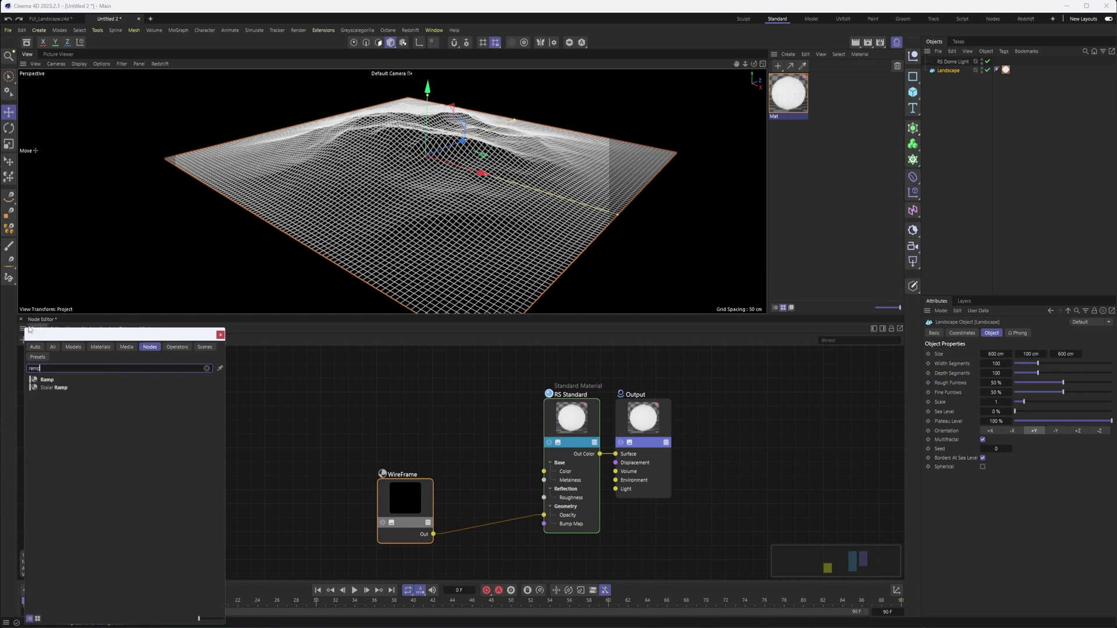
double_click(42, 382)
drag(453, 466, 542, 472)
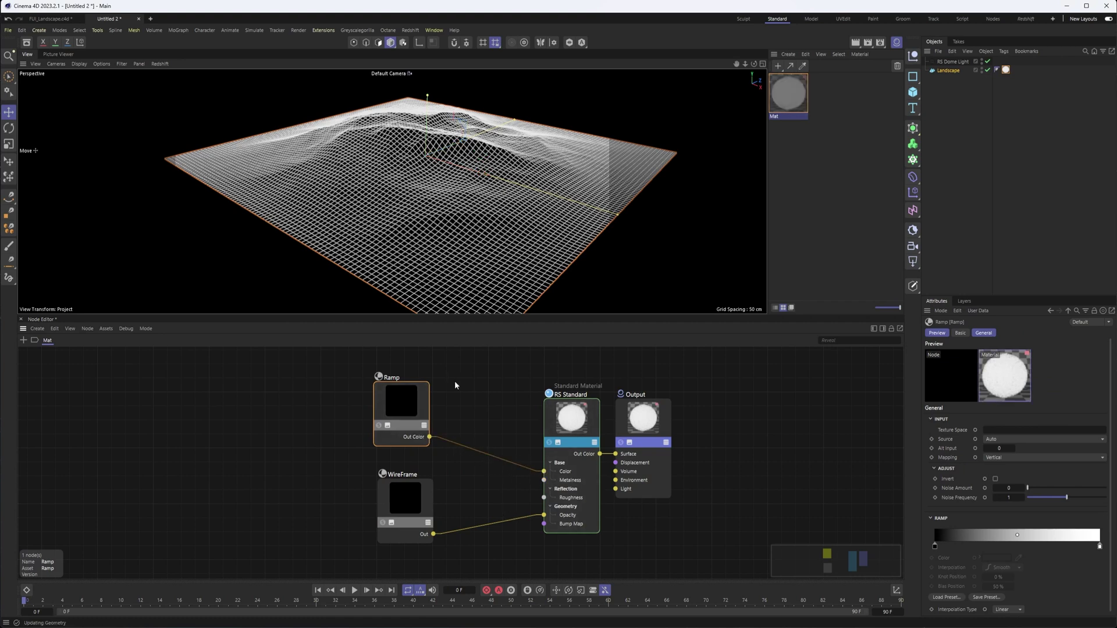
Connect the Ramp node's output to the RS Standard node's Emission Color as well.
drag(402, 392, 427, 376)
drag(458, 424, 547, 417)
mouse_move(594, 501)
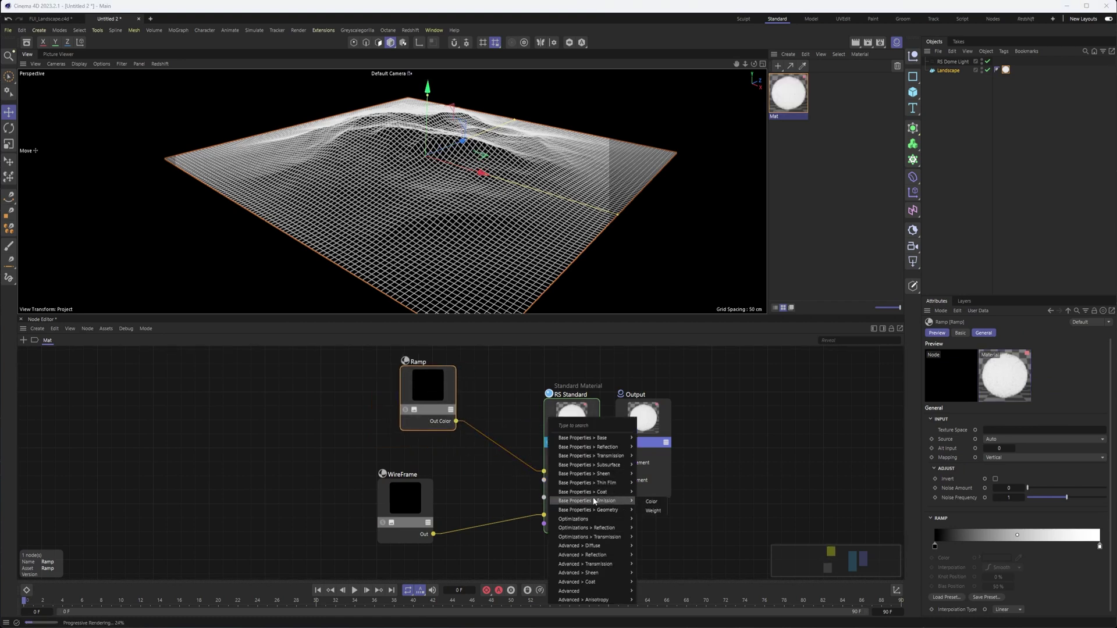
click(651, 501)
drag(440, 376, 414, 400)
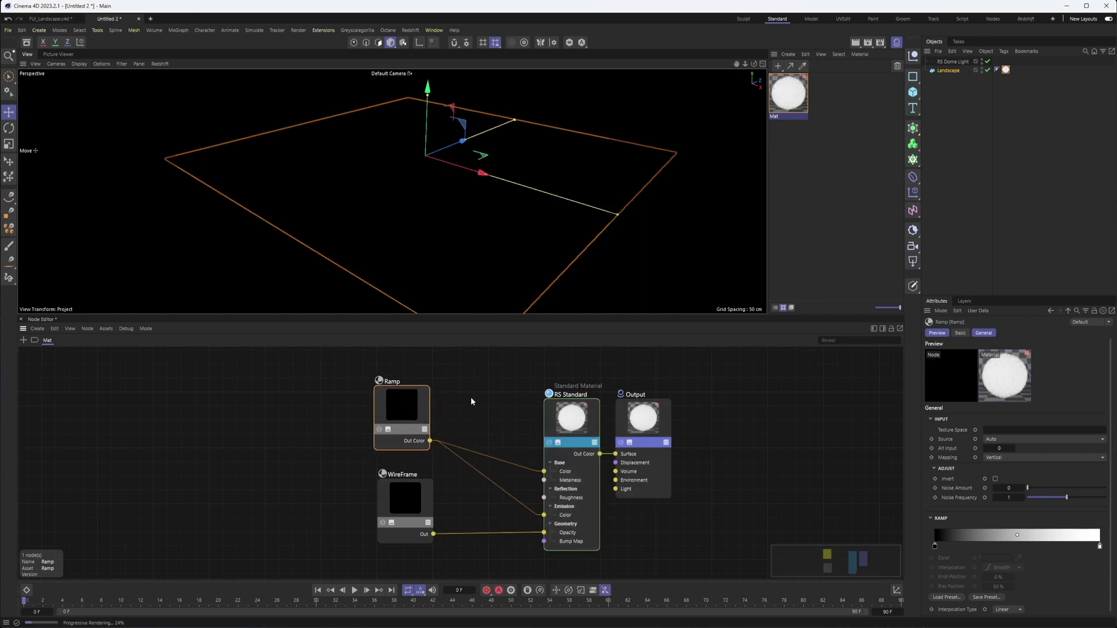
Load the Full Colors gradient preset into the Ramp node.
click(940, 598)
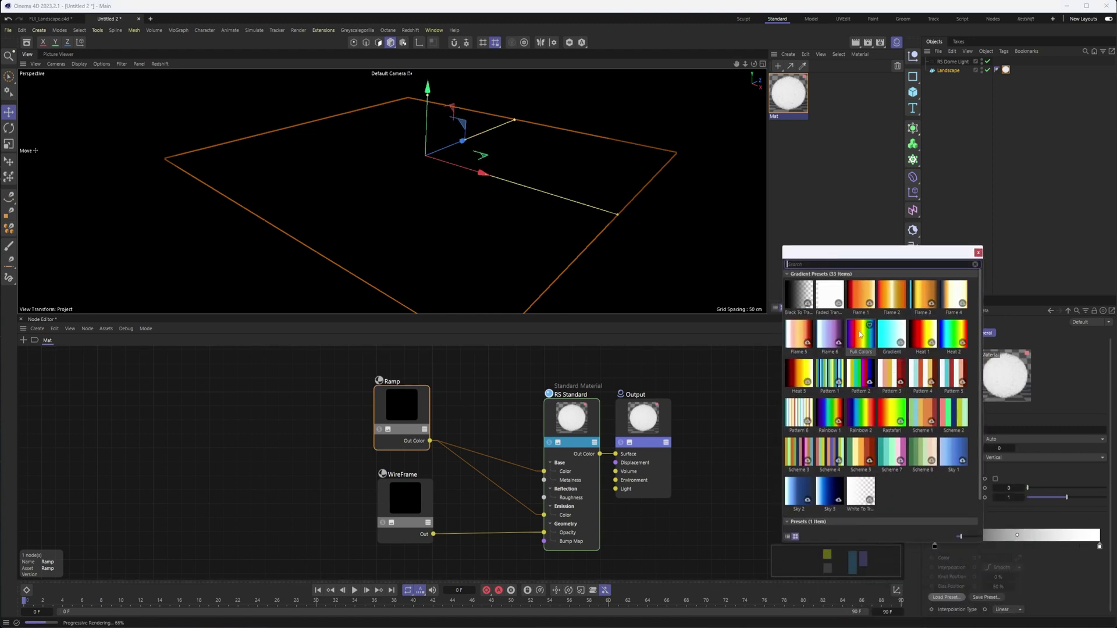
double_click(860, 334)
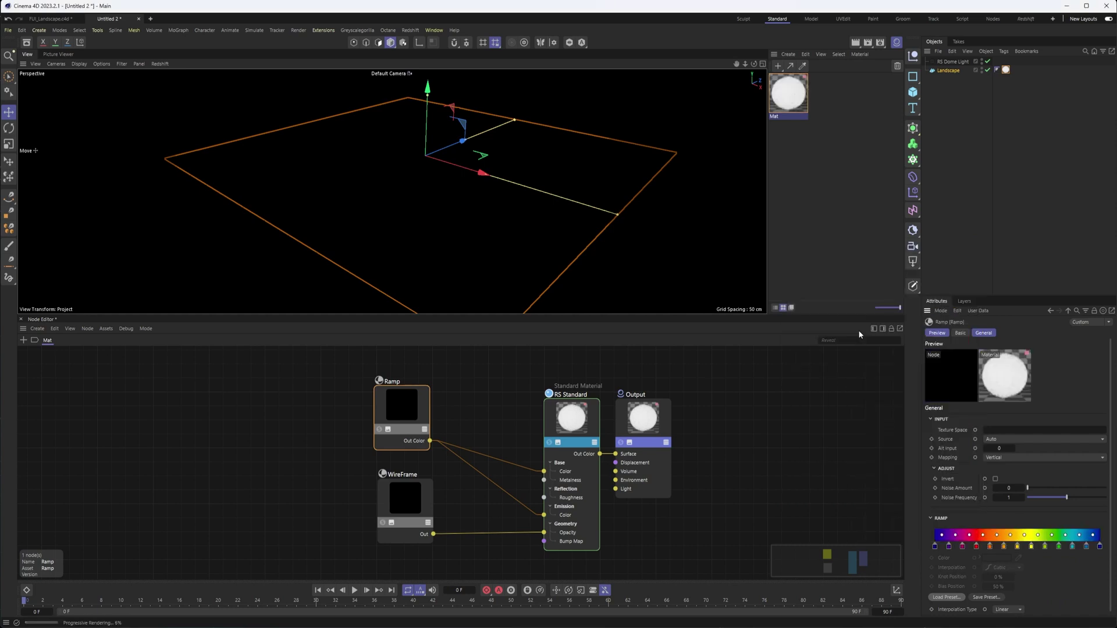
drag(394, 406, 425, 412)
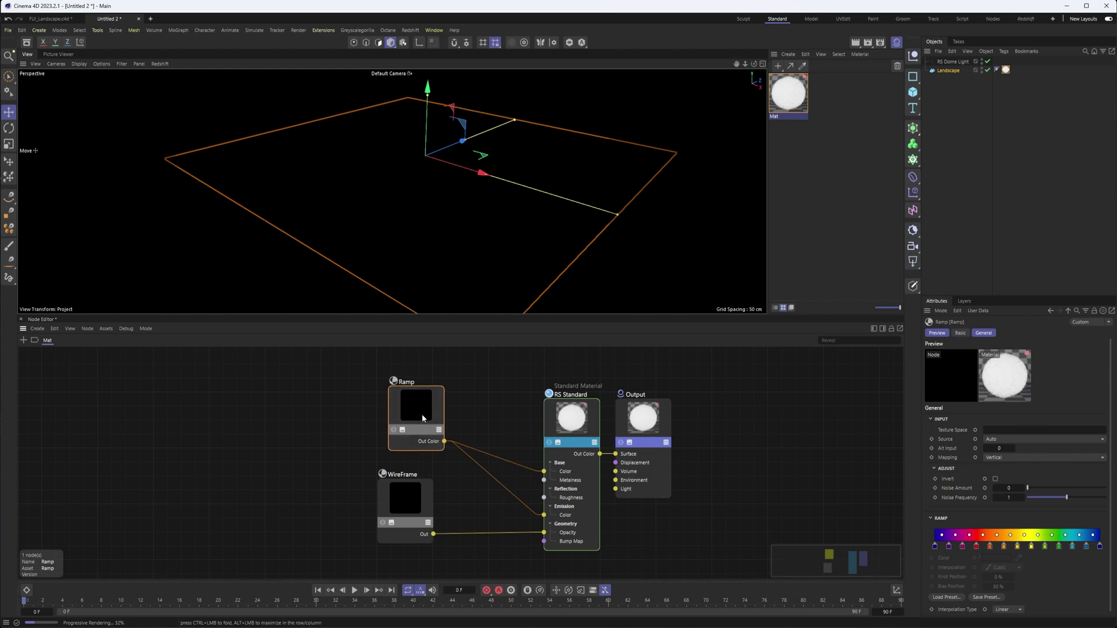
Select the Landscape's material tag and stop the live Redshift render in the perspective view.
click(1006, 70)
click(160, 64)
click(168, 81)
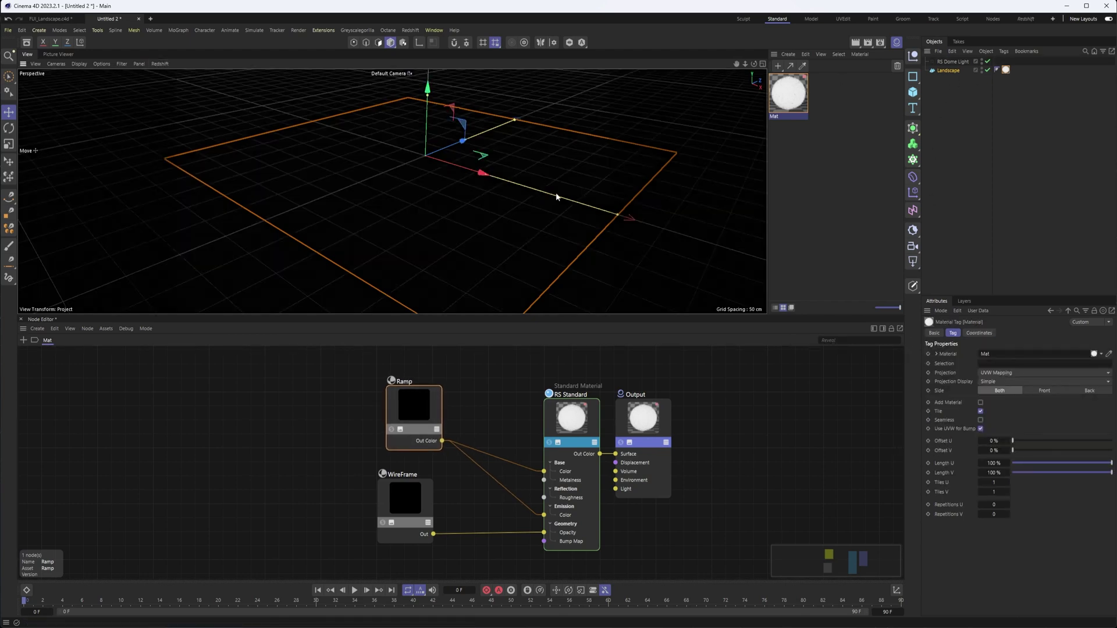
alt+drag(557, 192, 531, 190)
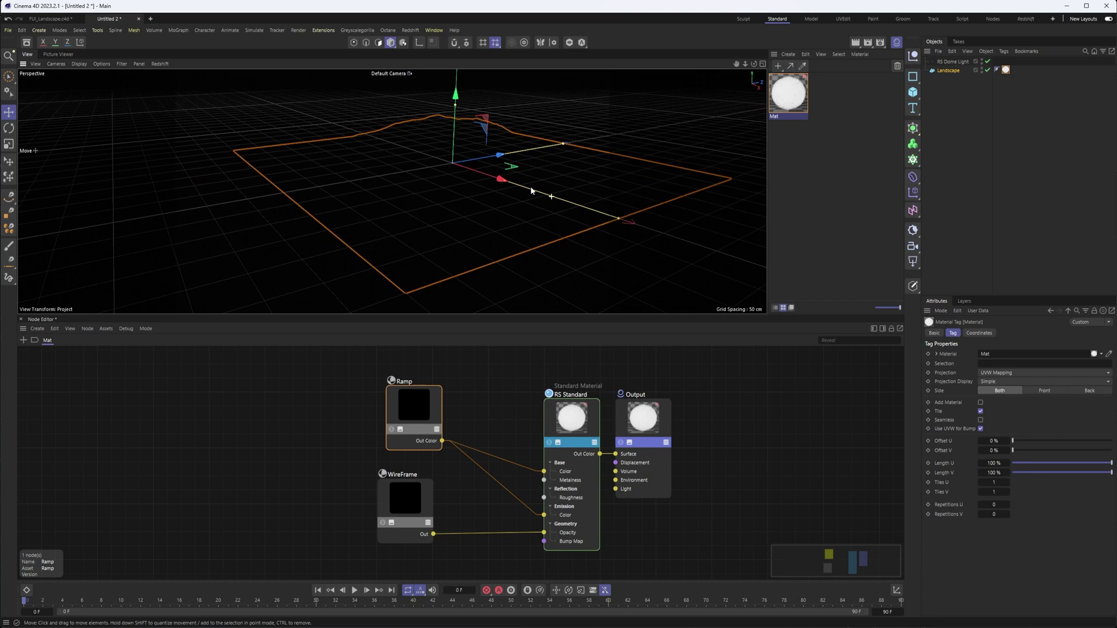
Hide the RS Dome Light in the viewport and turn off the viewport's display of materials.
click(982, 61)
alt+drag(480, 181, 492, 181)
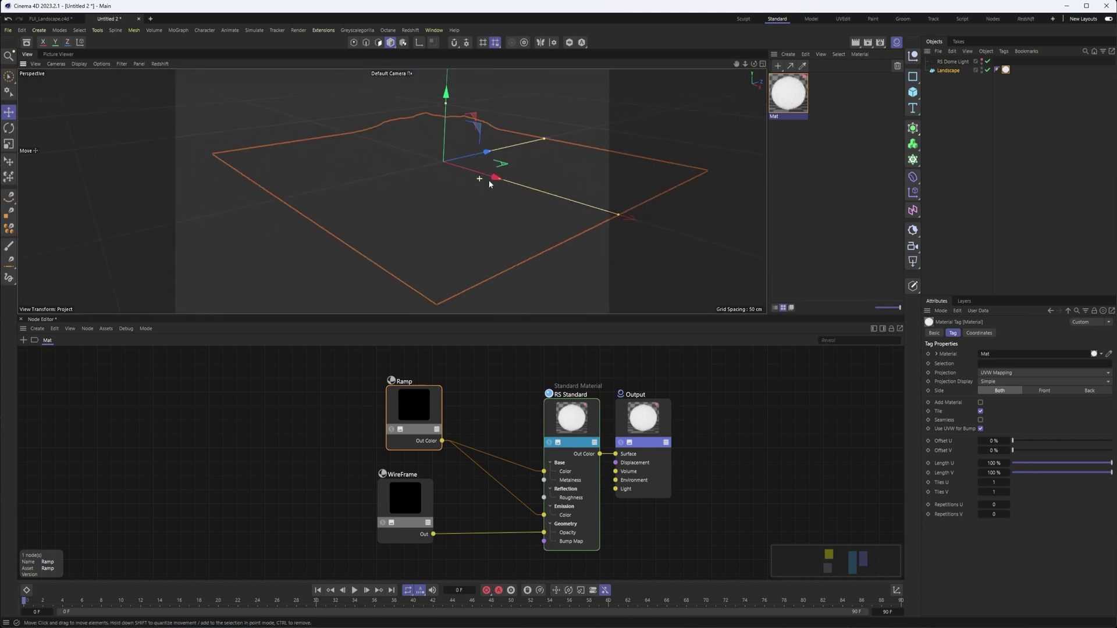
click(120, 67)
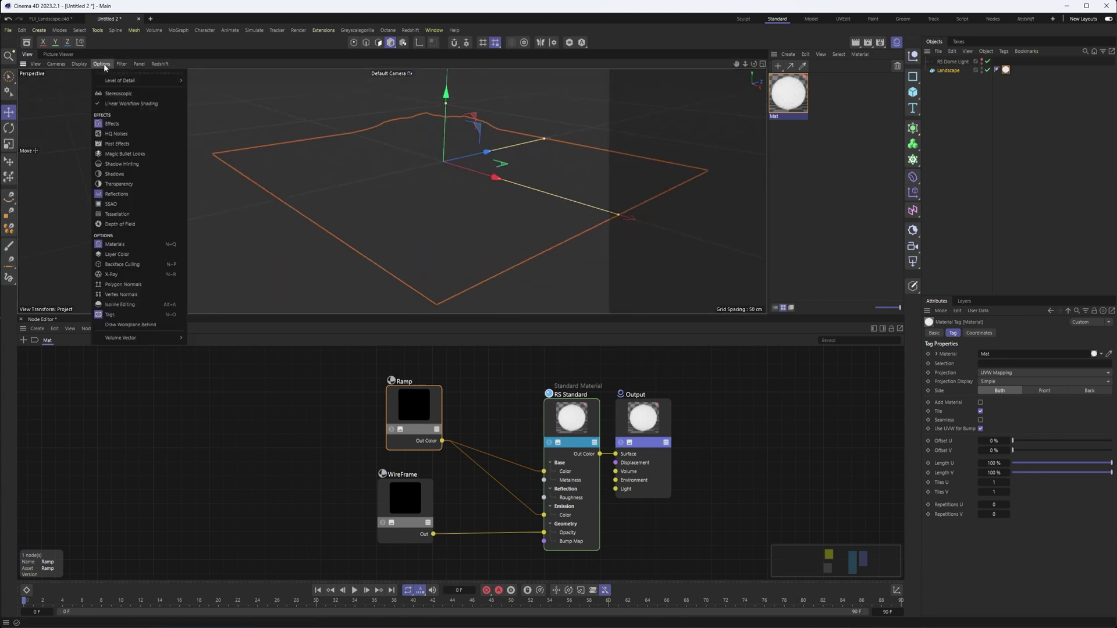
click(145, 245)
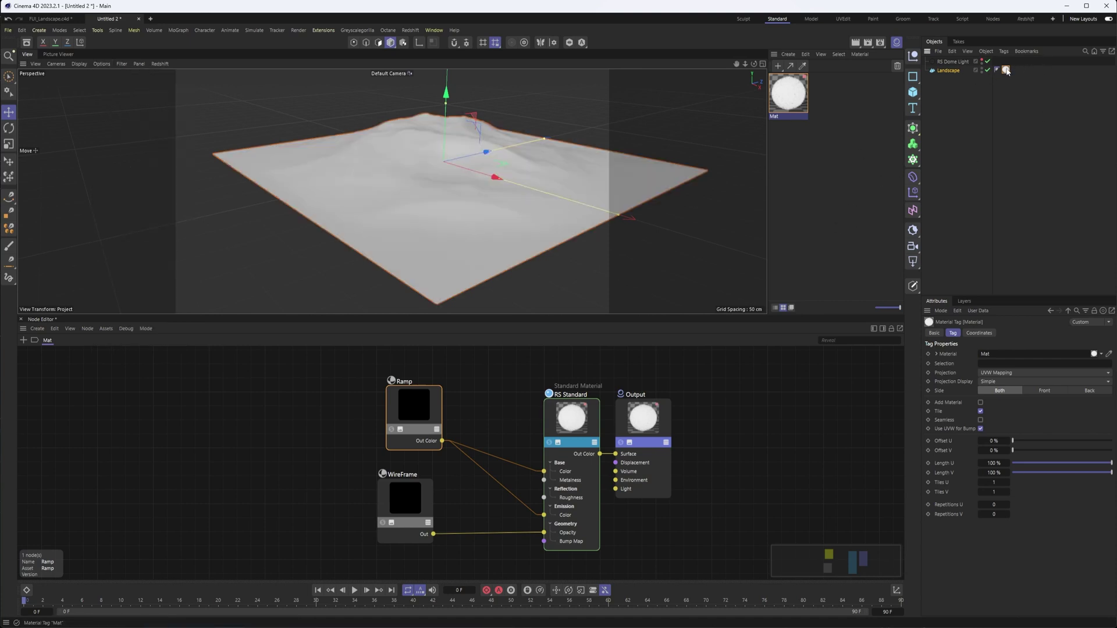
Set the Landscape material tag's projection to Flat and switch to texture mode to show the projection plane.
click(1018, 373)
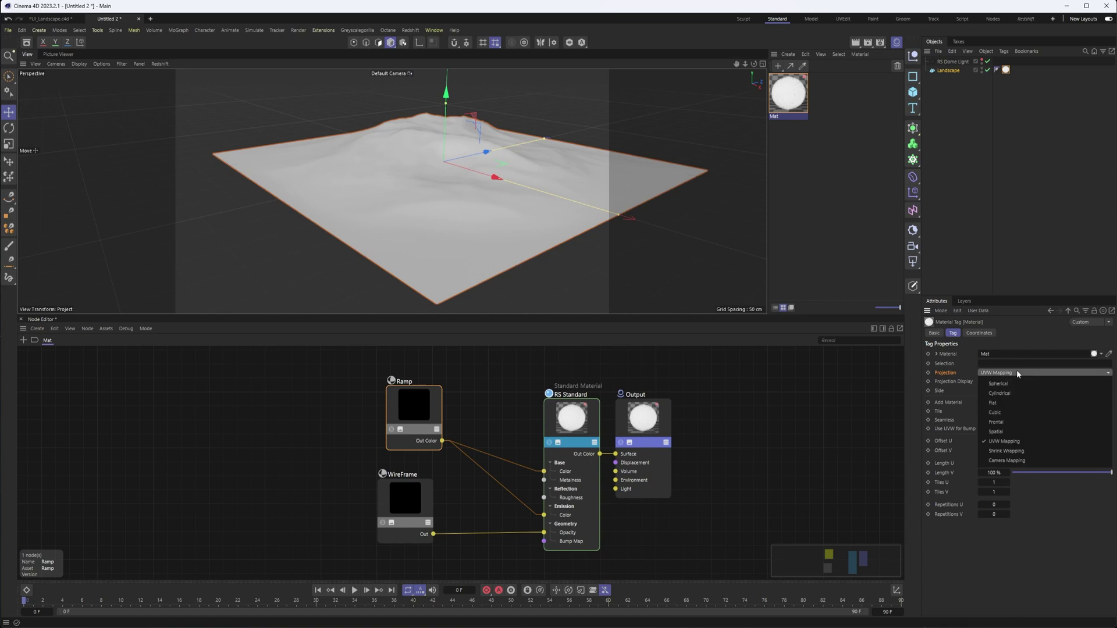
click(1014, 402)
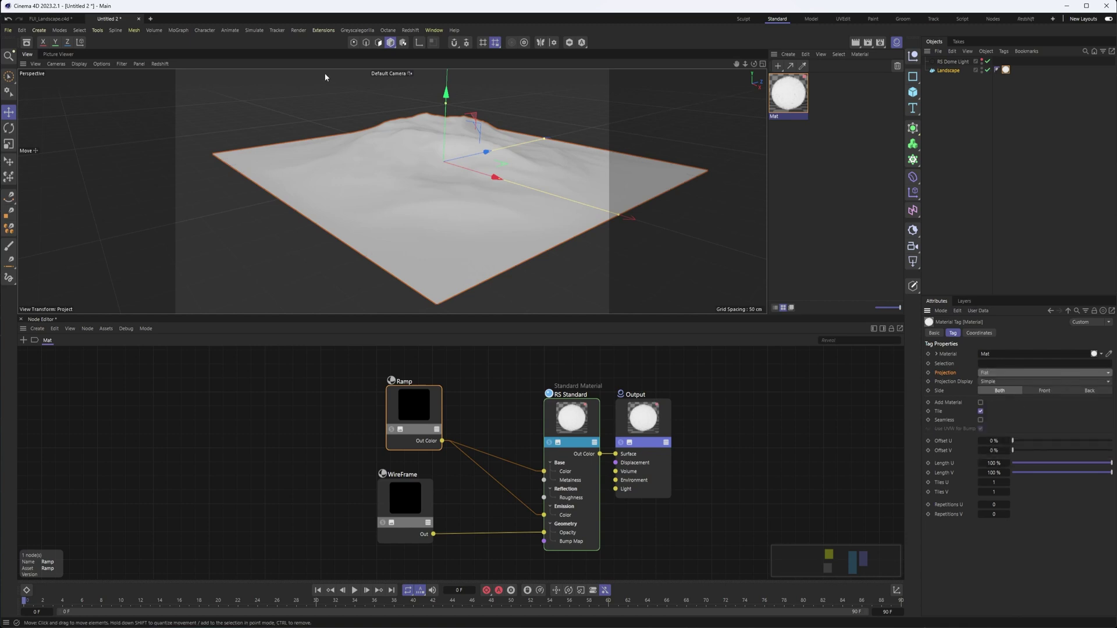
click(402, 43)
alt+drag(521, 167, 564, 159)
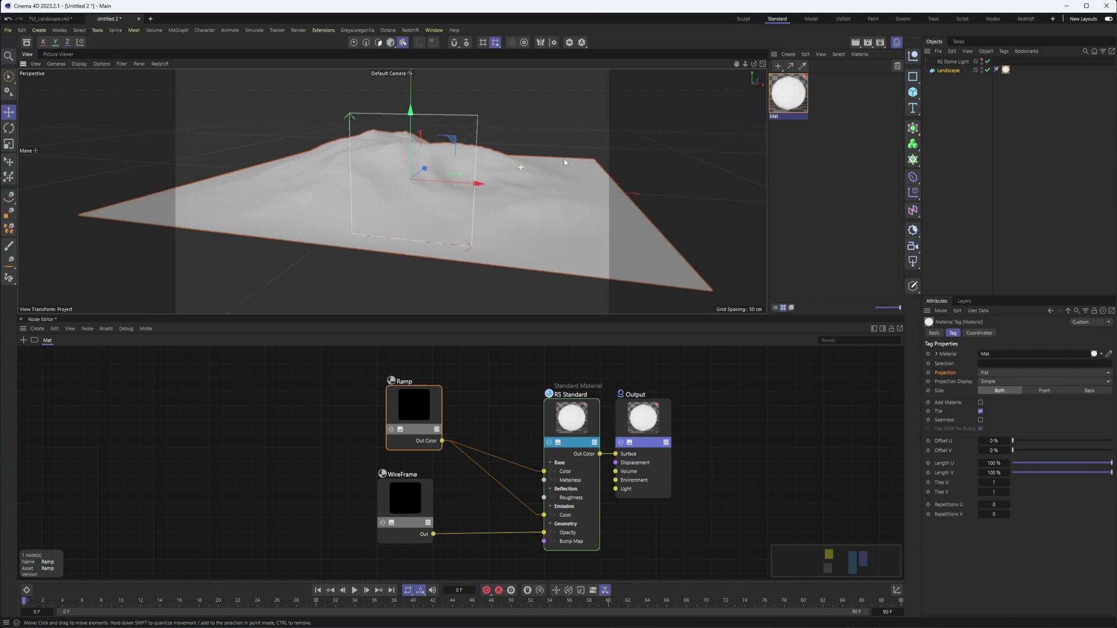
Fit the material tag's flat projection to the Landscape object.
right_click(943, 74)
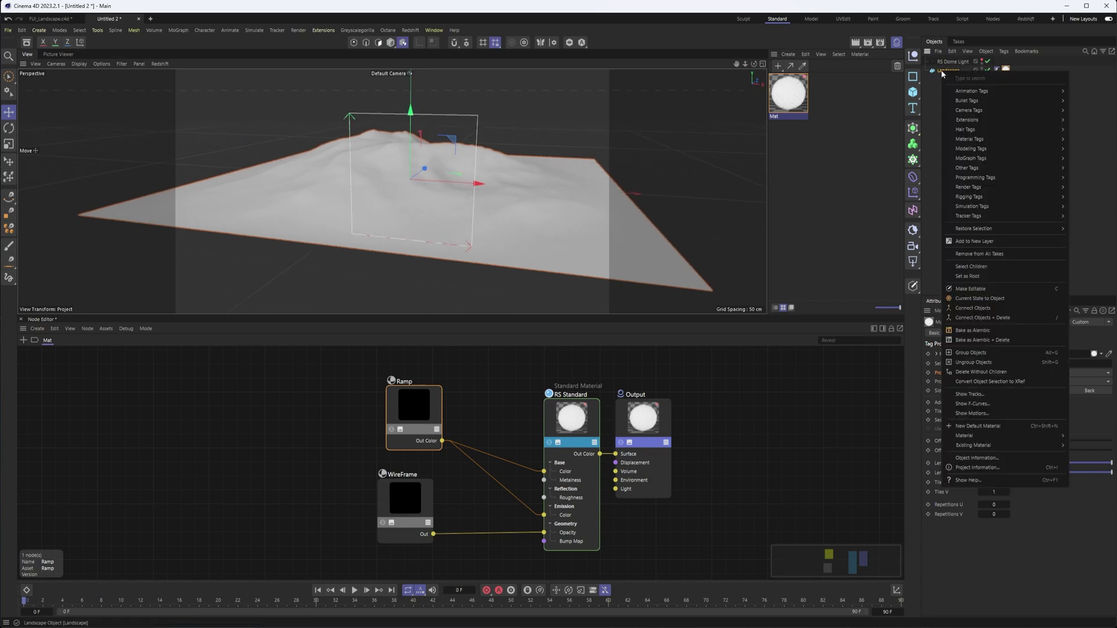
click(1006, 70)
right_click(1006, 70)
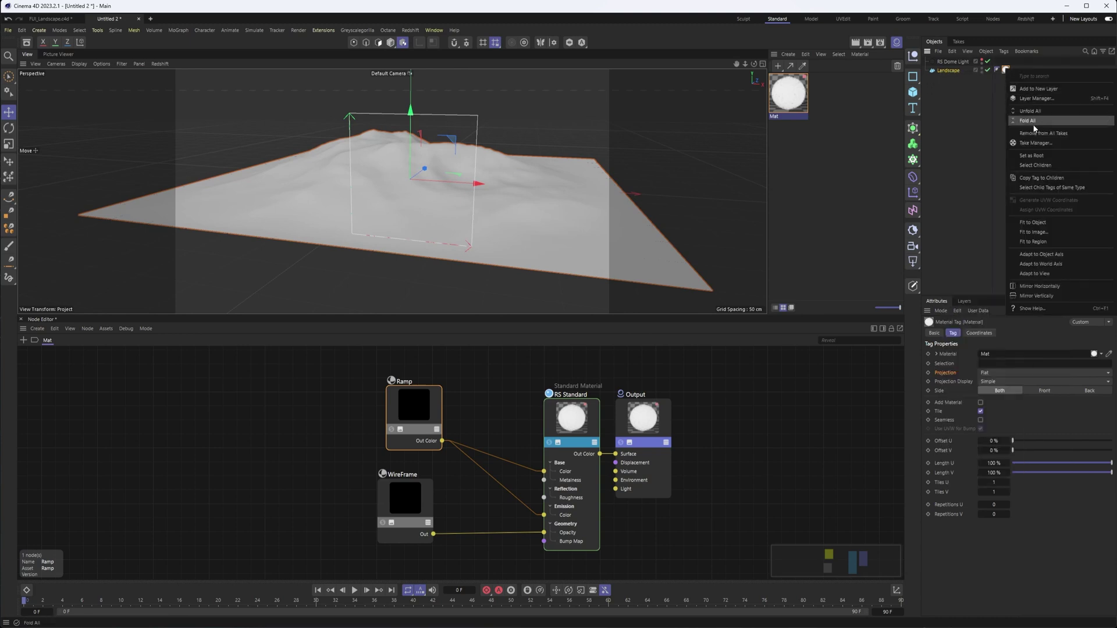
click(1043, 222)
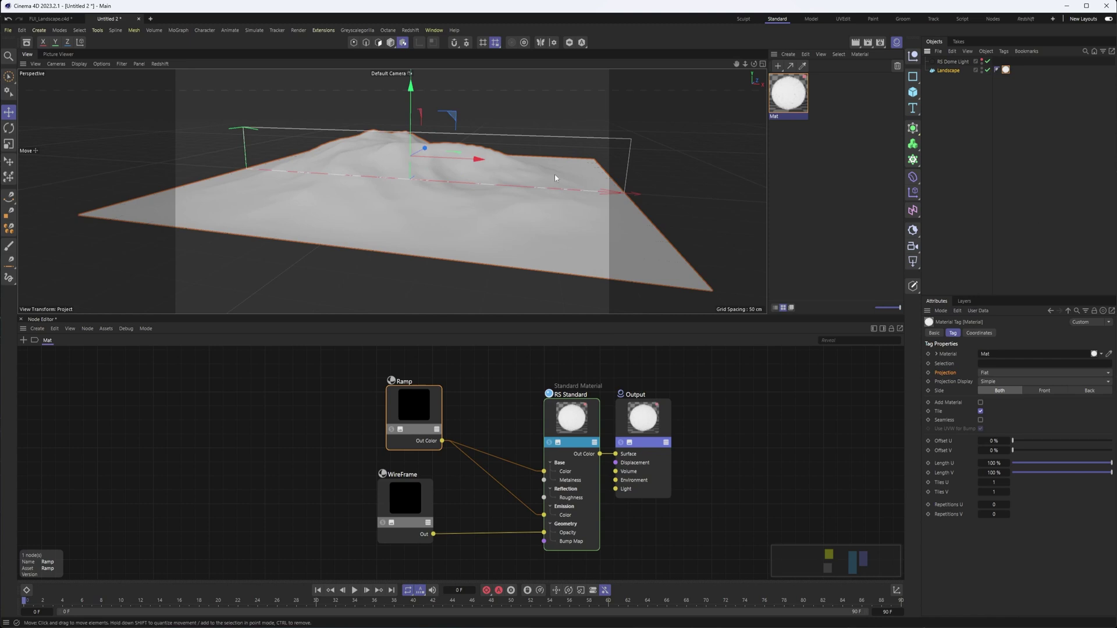
Return to model mode and start the live Redshift render in the perspective view.
alt+drag(412, 179, 424, 199)
click(390, 42)
click(160, 64)
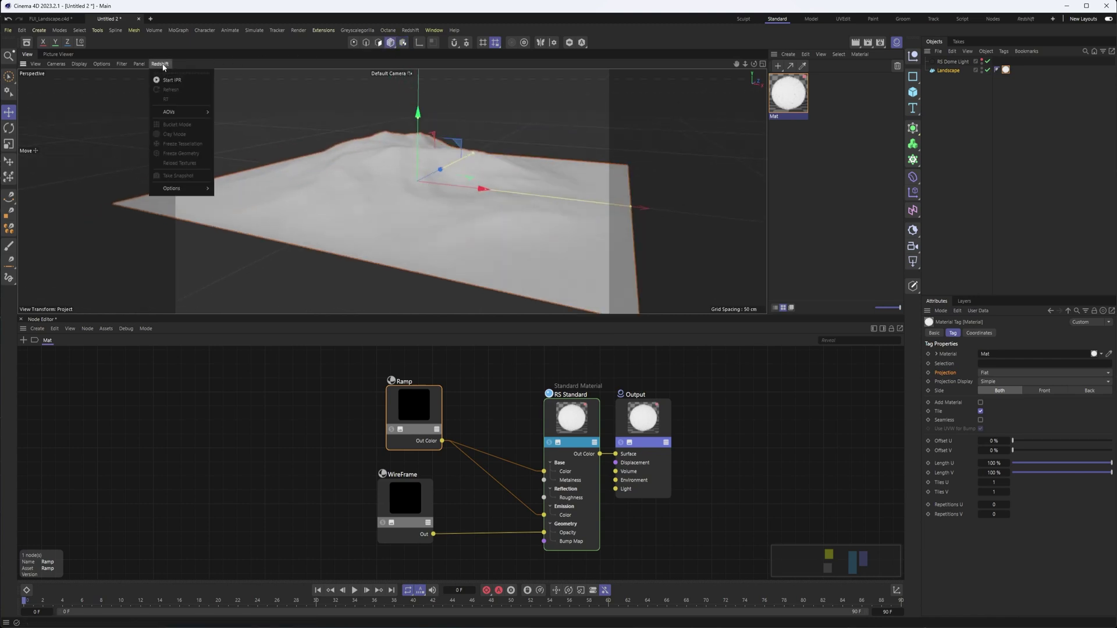
click(169, 79)
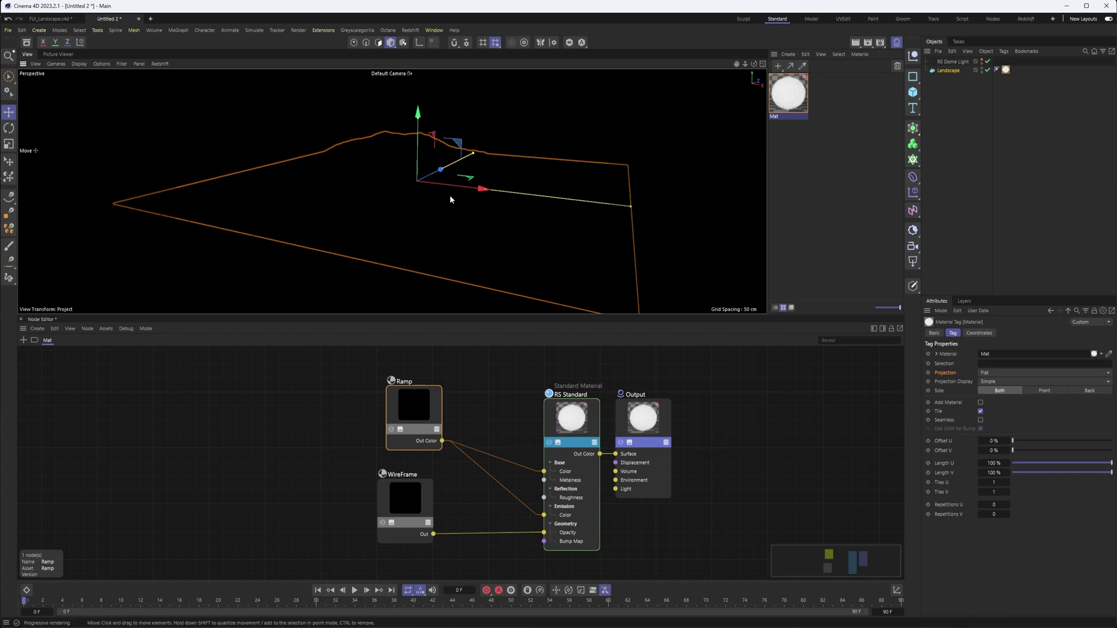
Frame the whole landscape, create an RS Camera from that view and look through it.
alt+drag(525, 206, 589, 167)
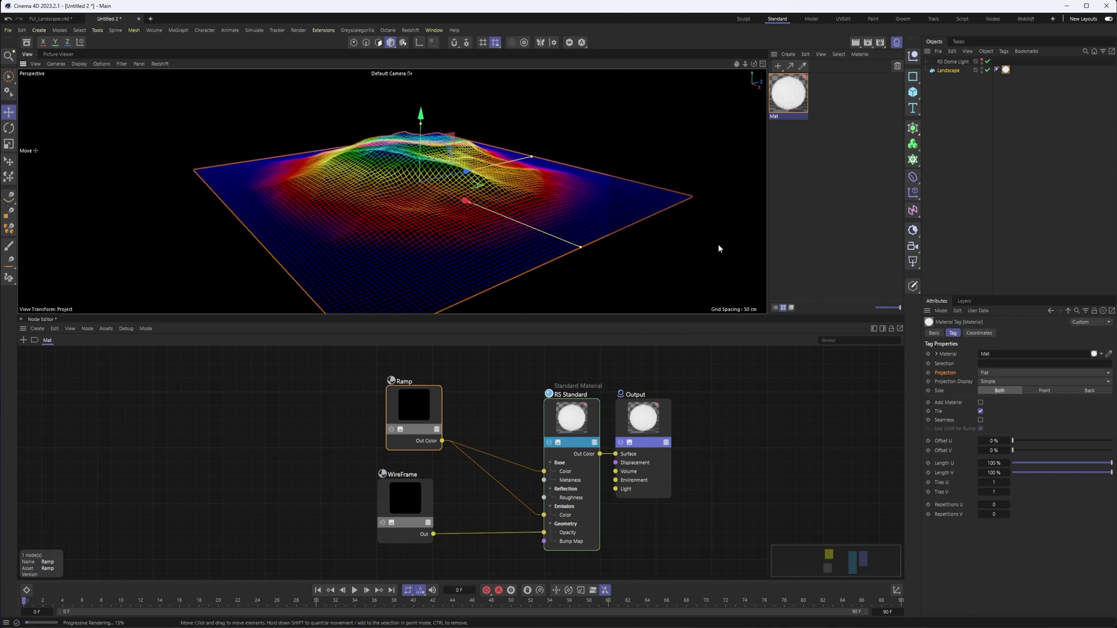
click(913, 246)
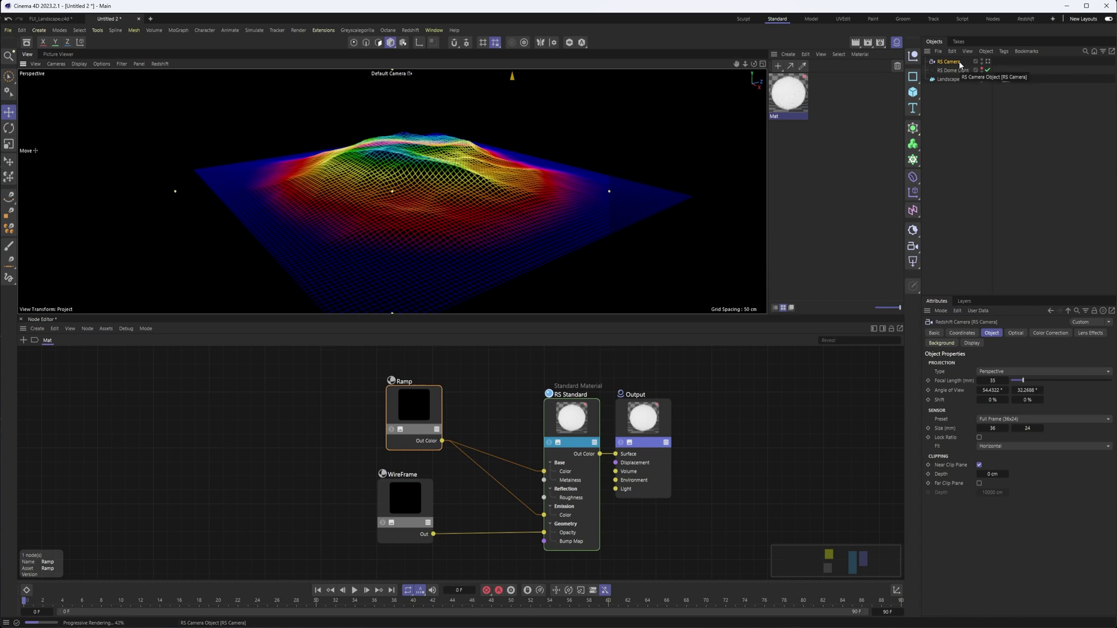
click(988, 61)
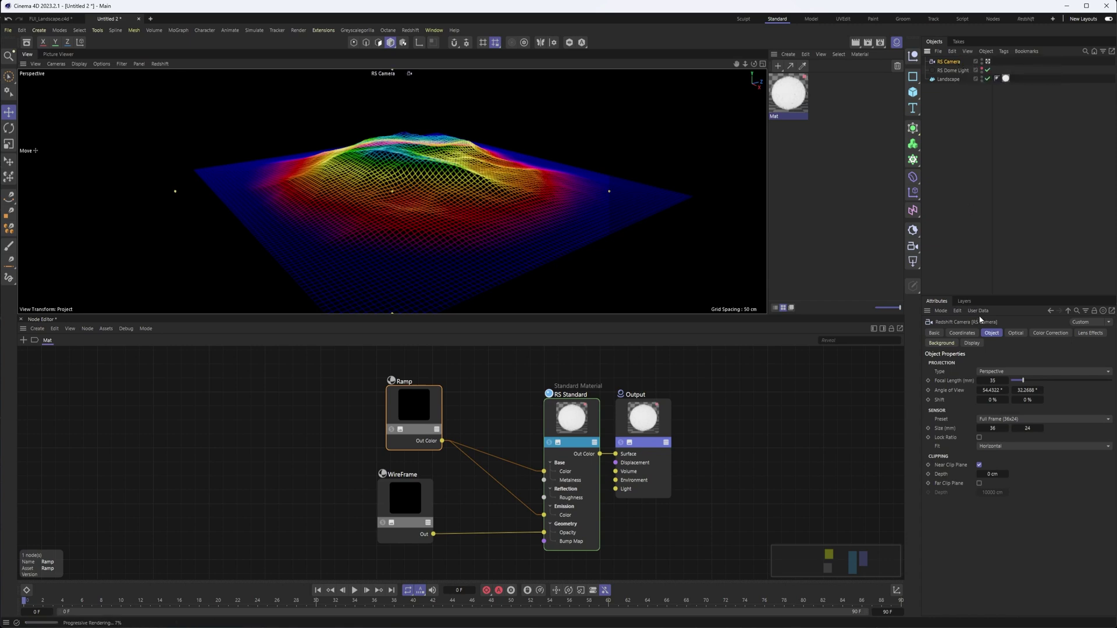
Pick the RS Camera's focus distance on the terrain at about 628 cm, set its aperture to 0.1 and enable Bokeh.
click(1016, 333)
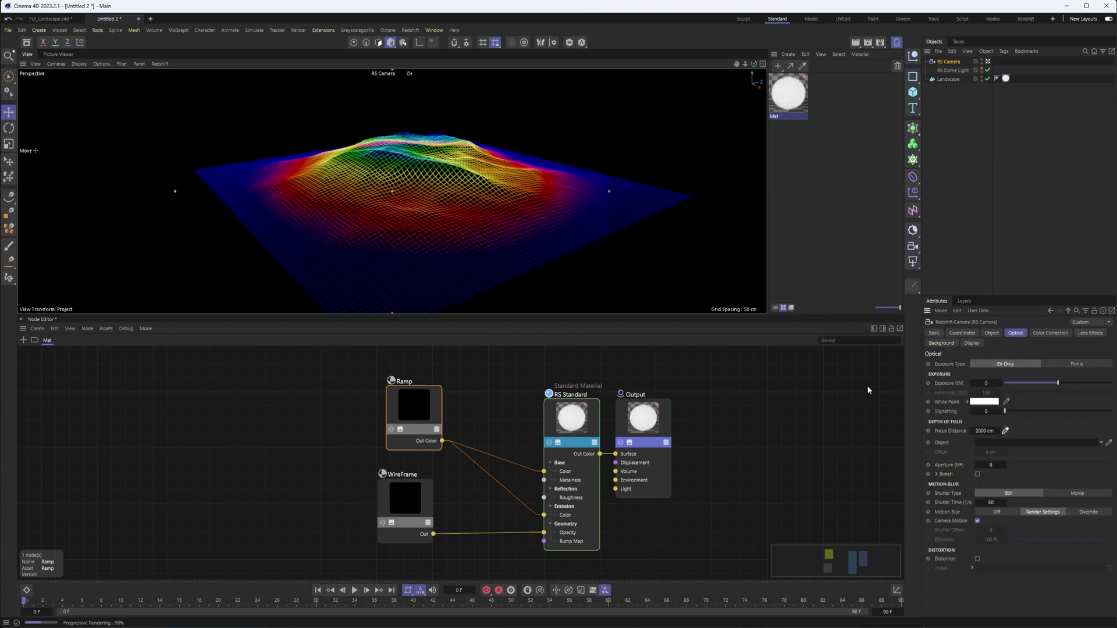
click(411, 160)
click(991, 465)
text(1)
text(0.)
click(978, 475)
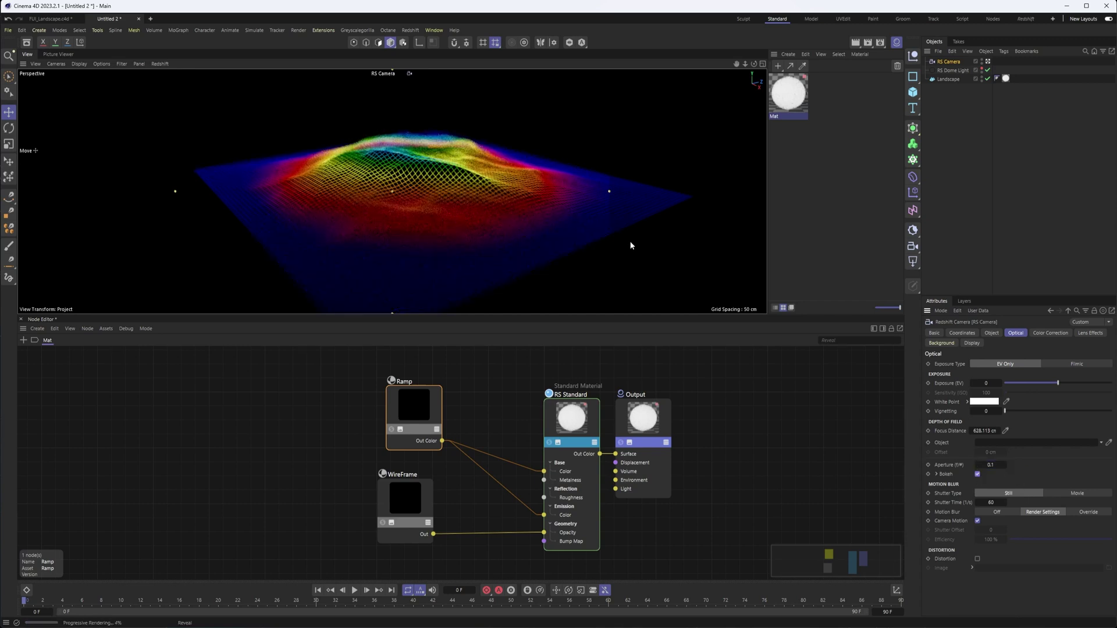
click(937, 474)
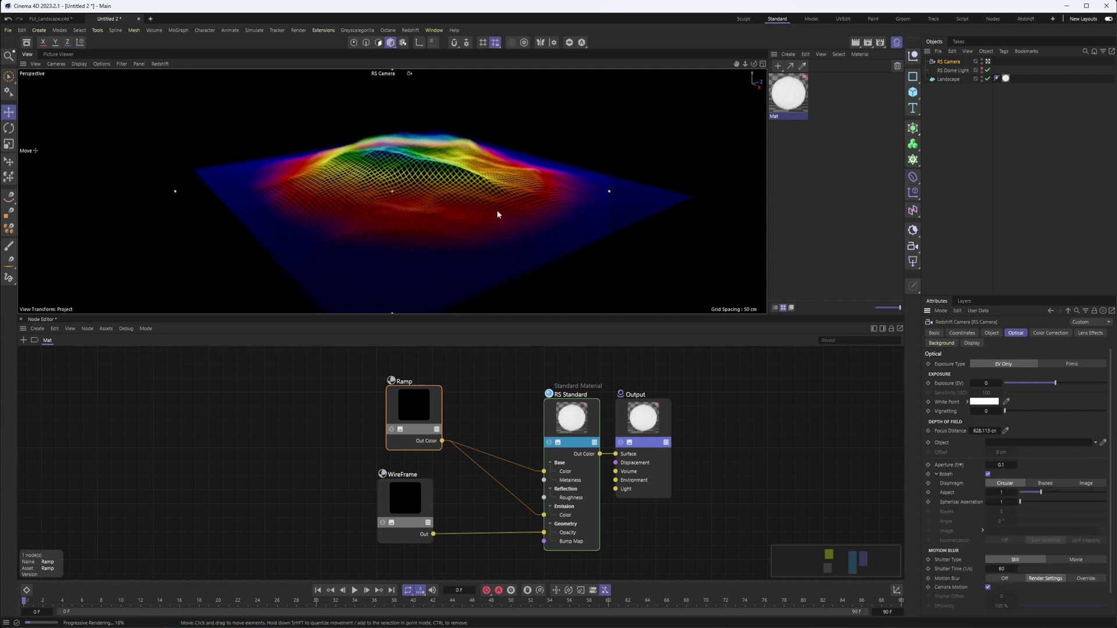
click(937, 474)
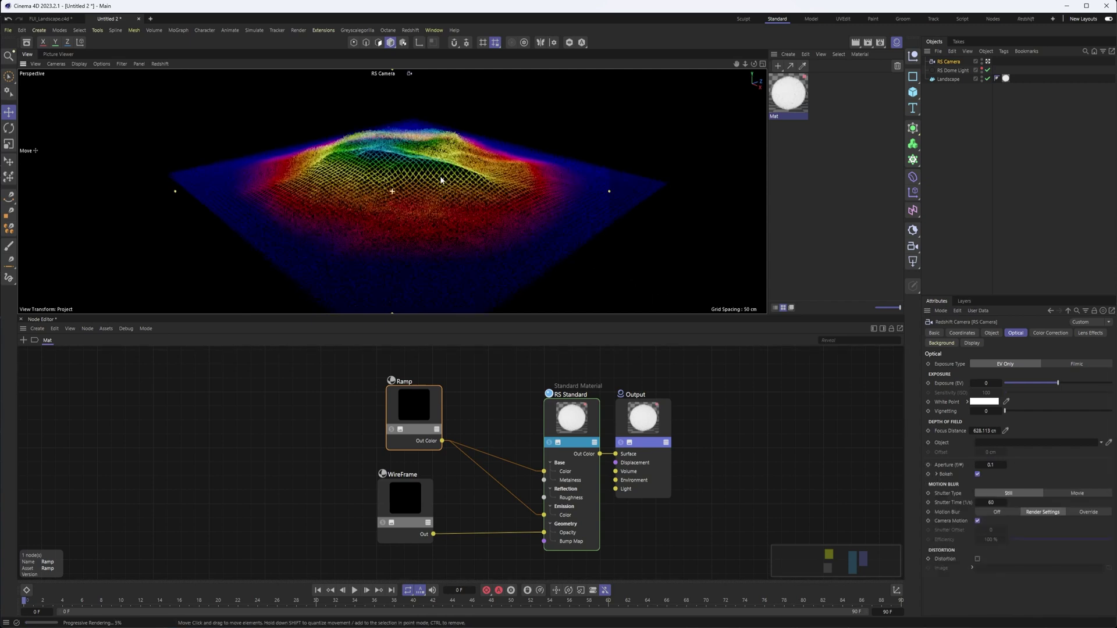
Set the RS Camera's aperture to 0.3 and check the softer depth of field on the landscape.
click(984, 465)
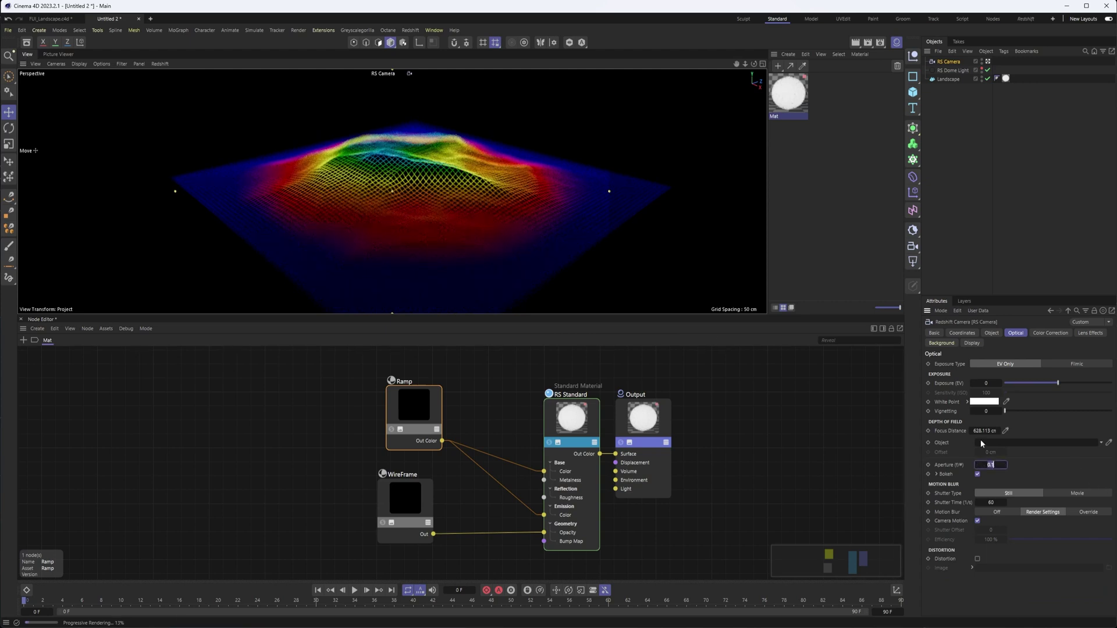
text(.3)
key(Return)
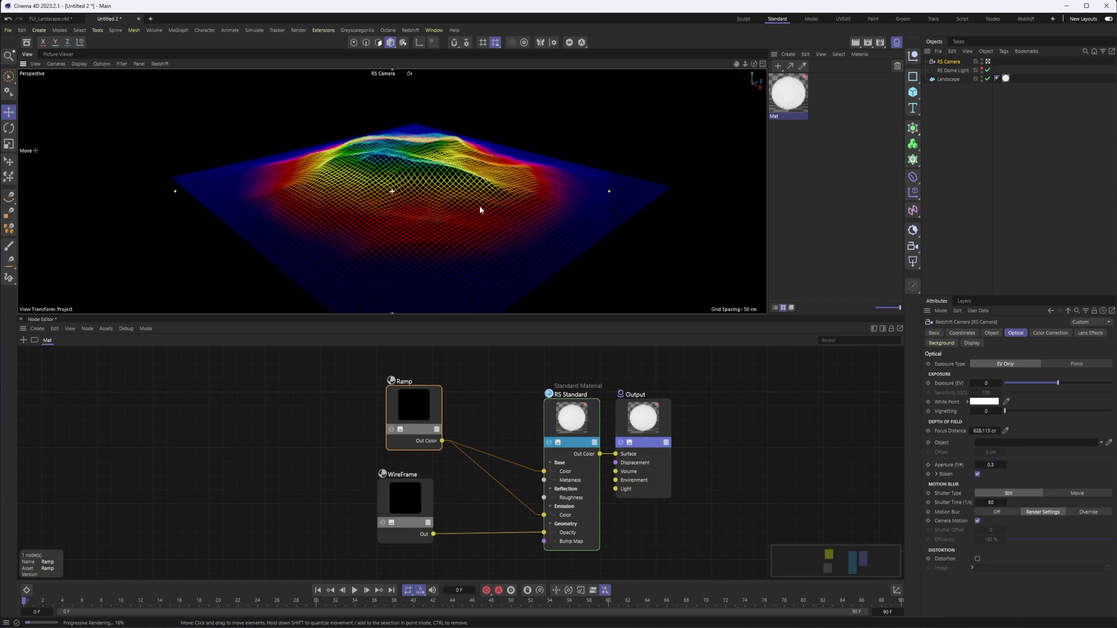
alt+middle_drag(478, 215, 454, 195)
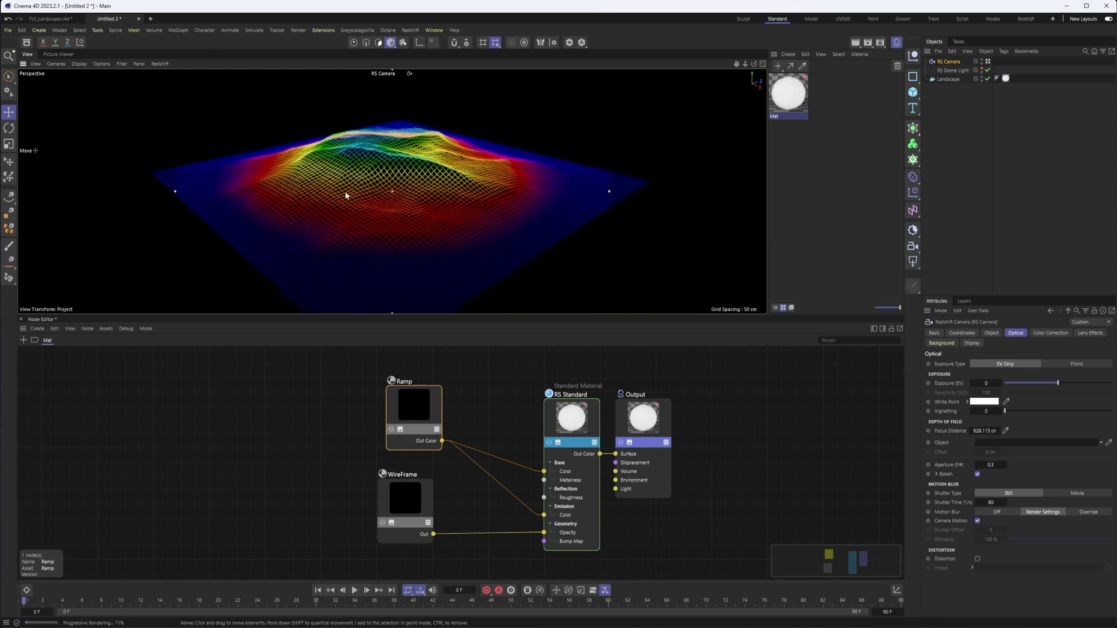
Override the RS Camera's bloom lens effect and lower its threshold to 2.
click(1081, 334)
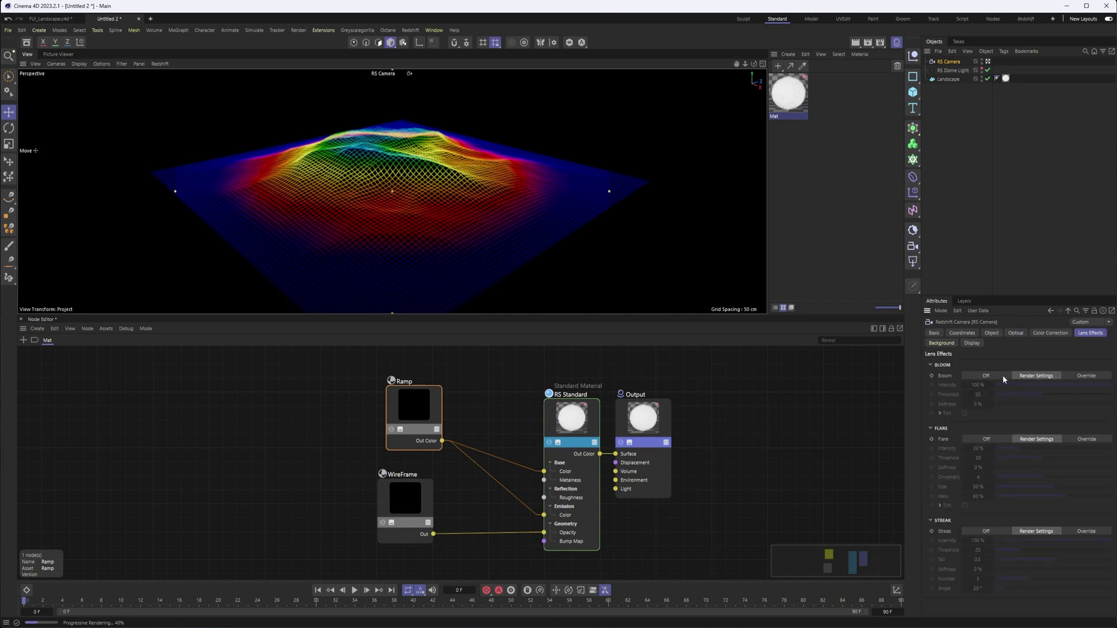
click(1076, 377)
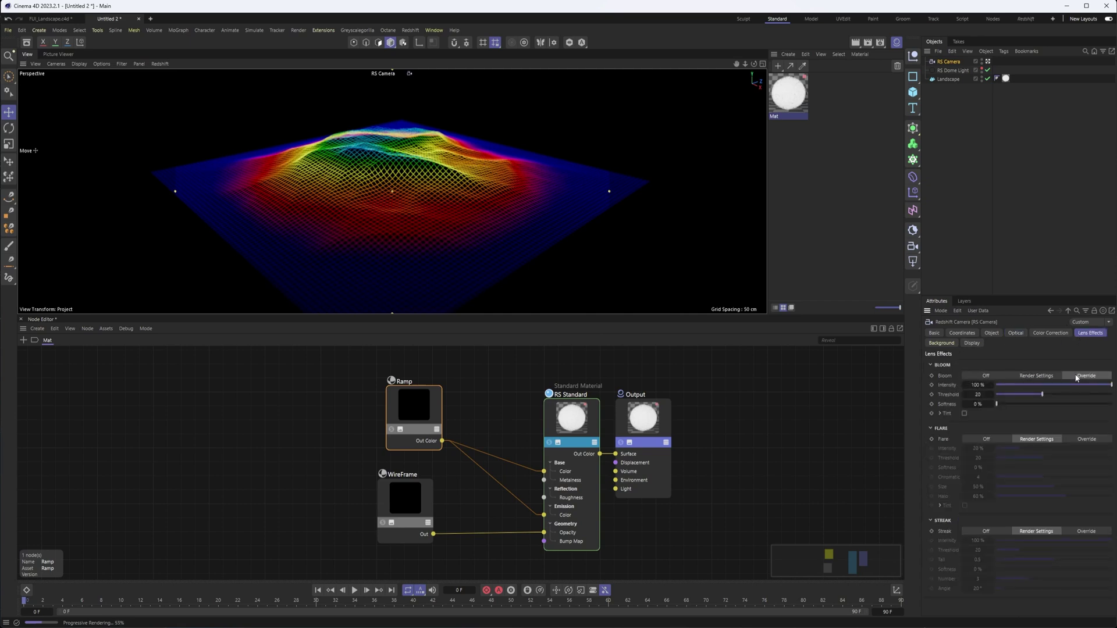
drag(1032, 397, 1017, 396)
Check the live render's Post-Effects option and lower the RS Camera's bloom threshold to 0.
click(169, 64)
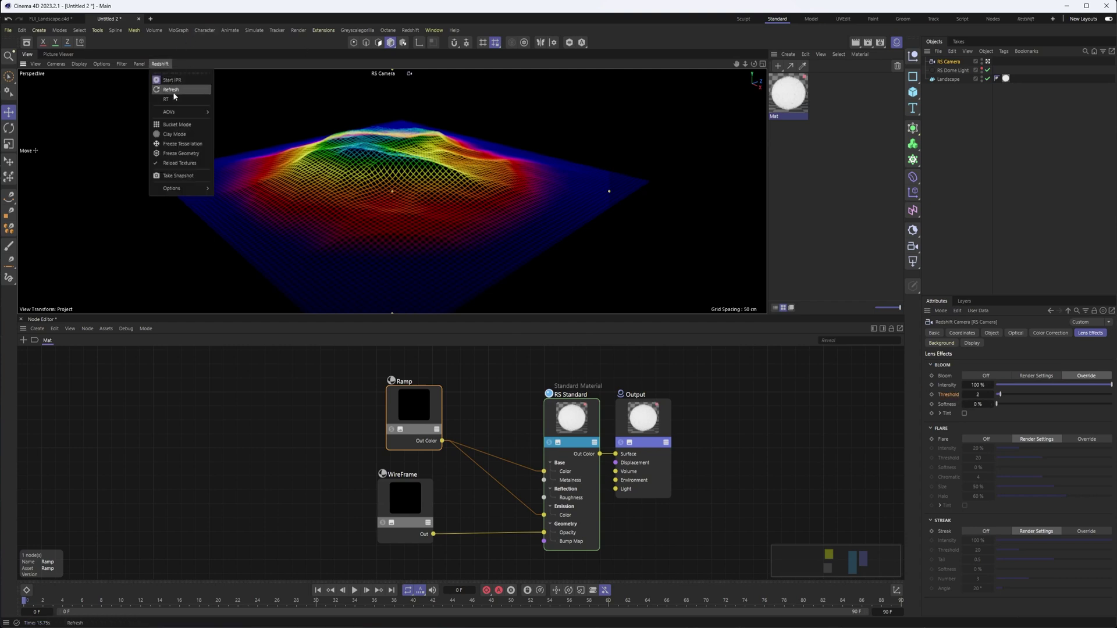
mouse_move(189, 188)
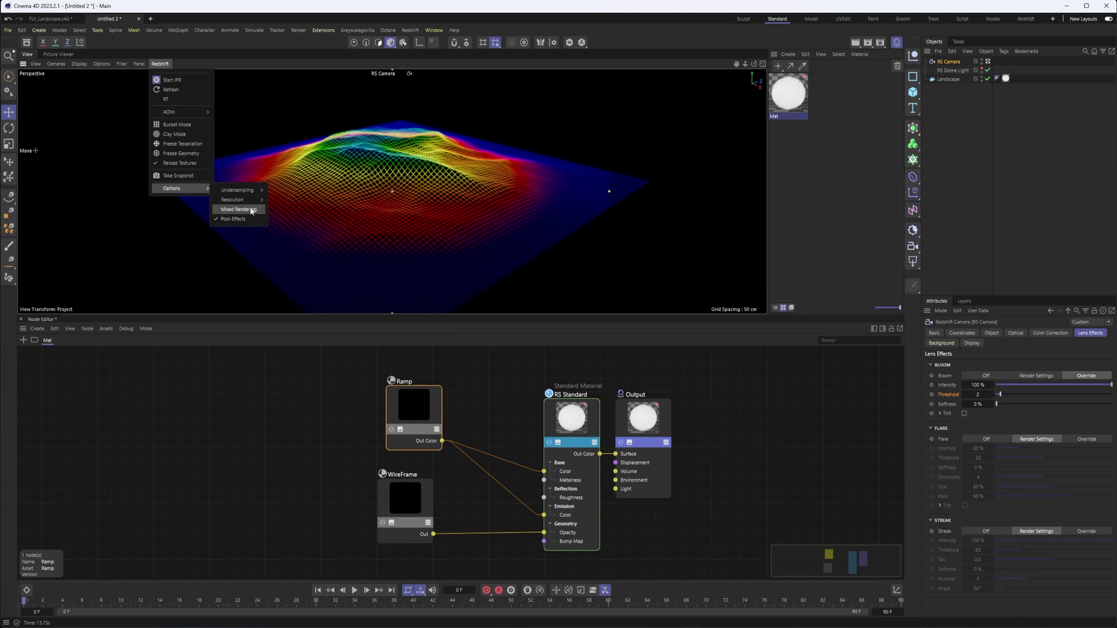
click(994, 398)
drag(1000, 396, 998, 398)
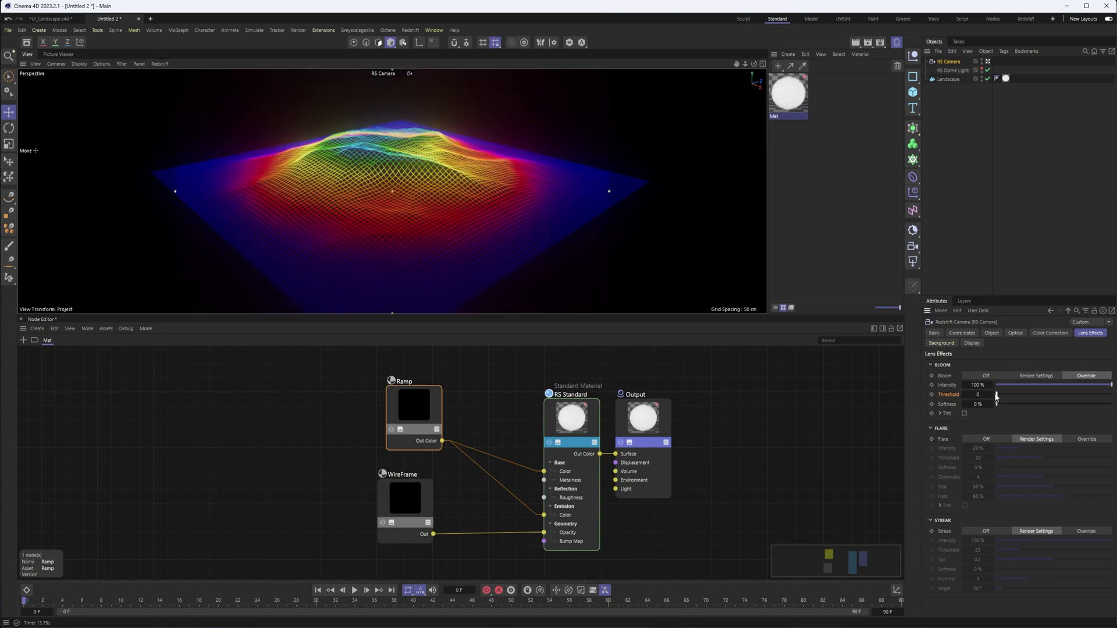
Set the emission weight of the RS Standard material to 3.
click(584, 422)
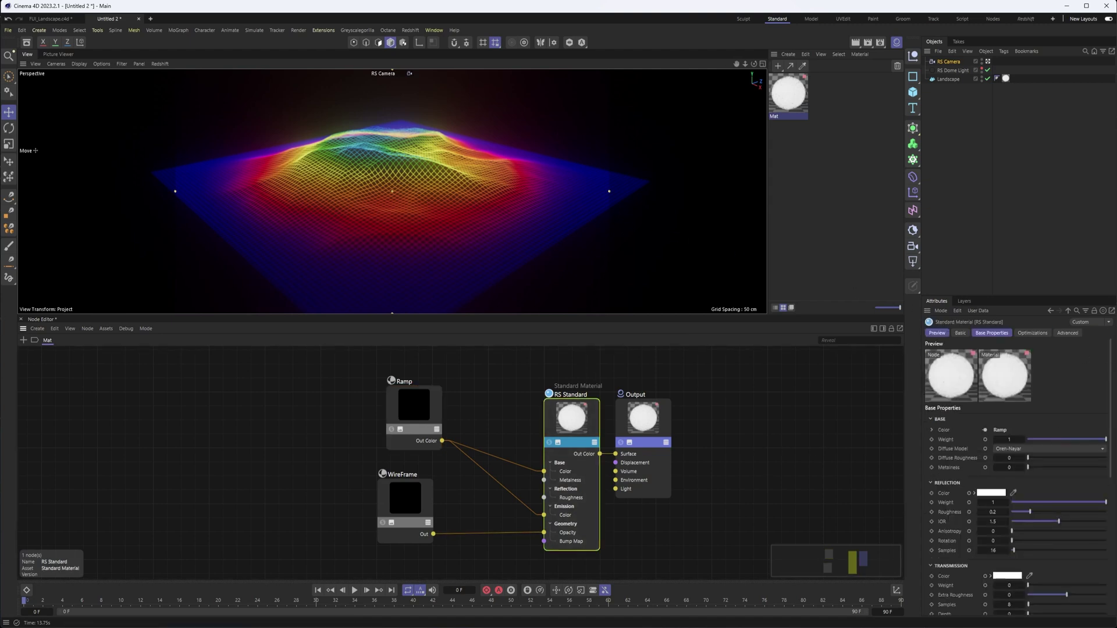
scroll(973, 556, down, 10)
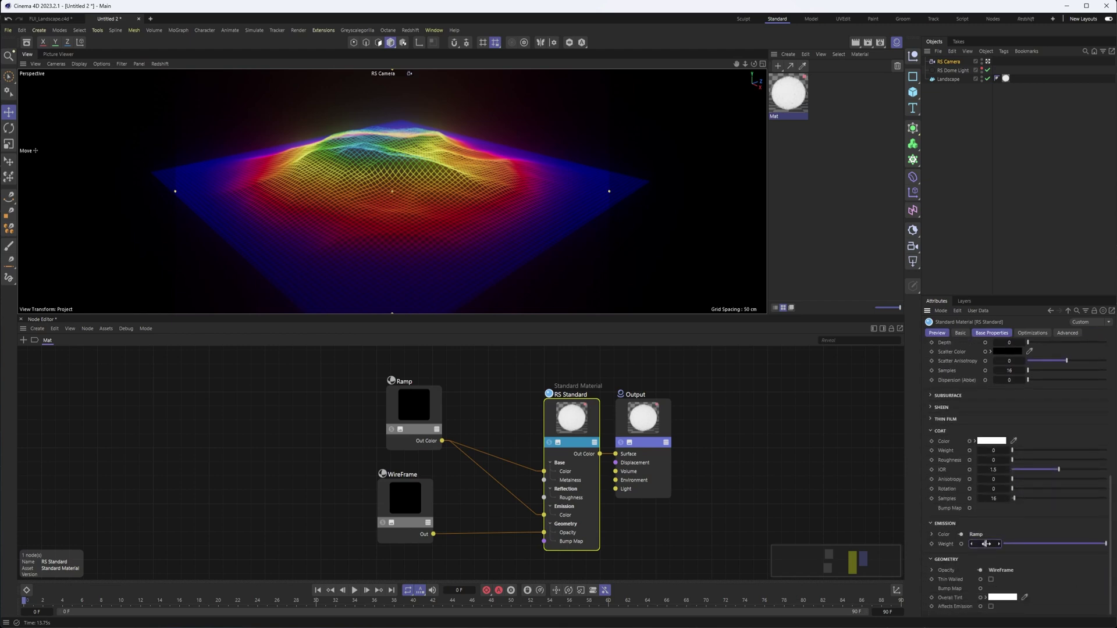
key(Return)
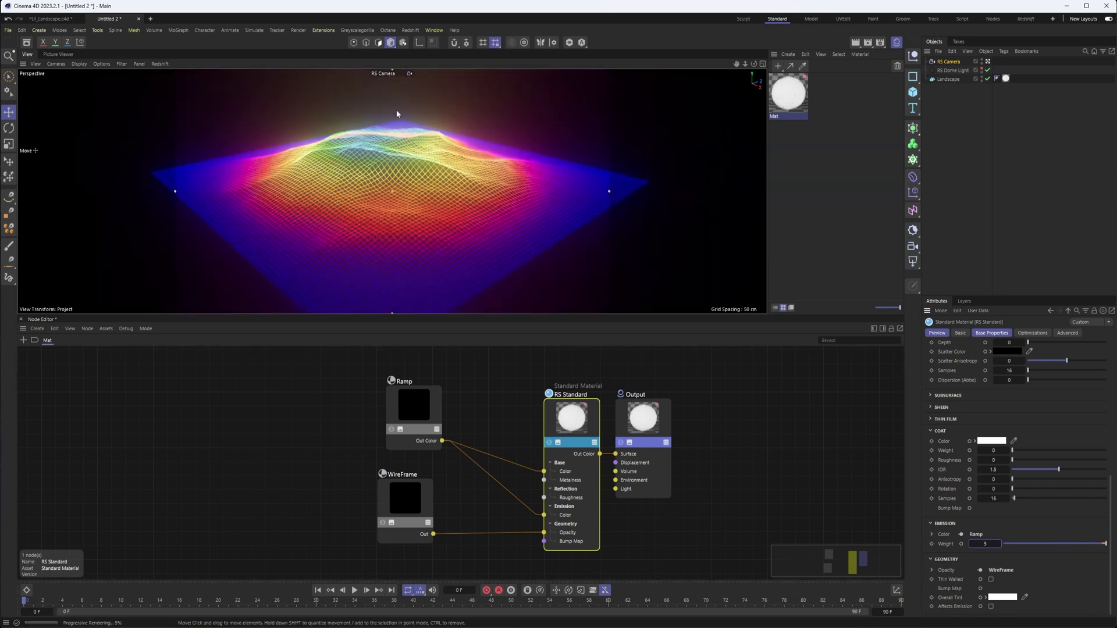
Set the RS Camera's bloom threshold to 1 and view the landscape from above.
click(1007, 79)
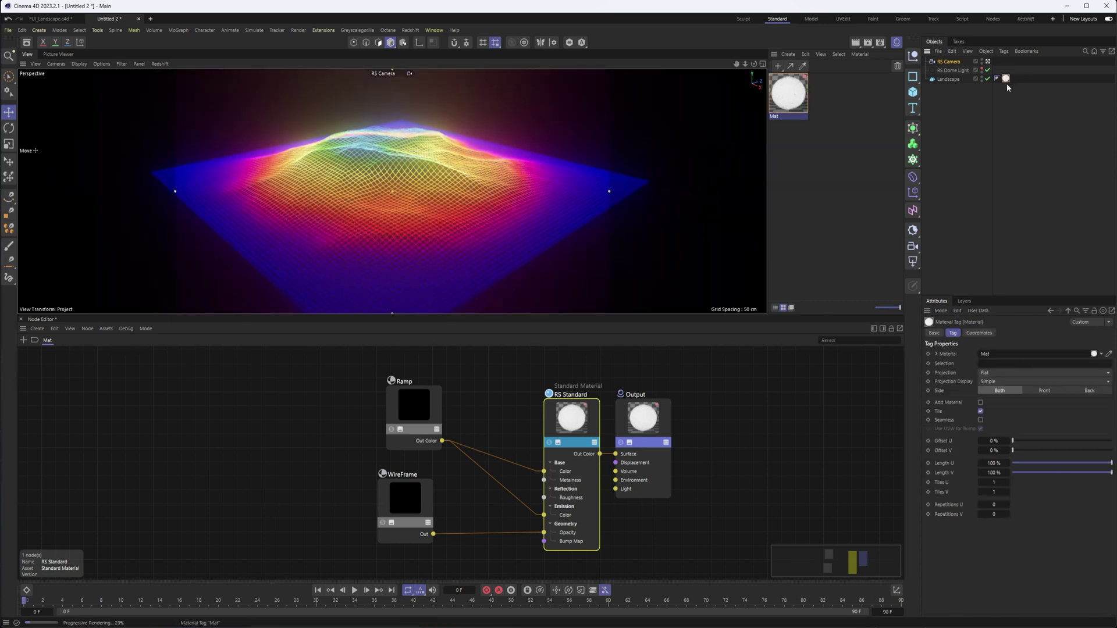
click(955, 62)
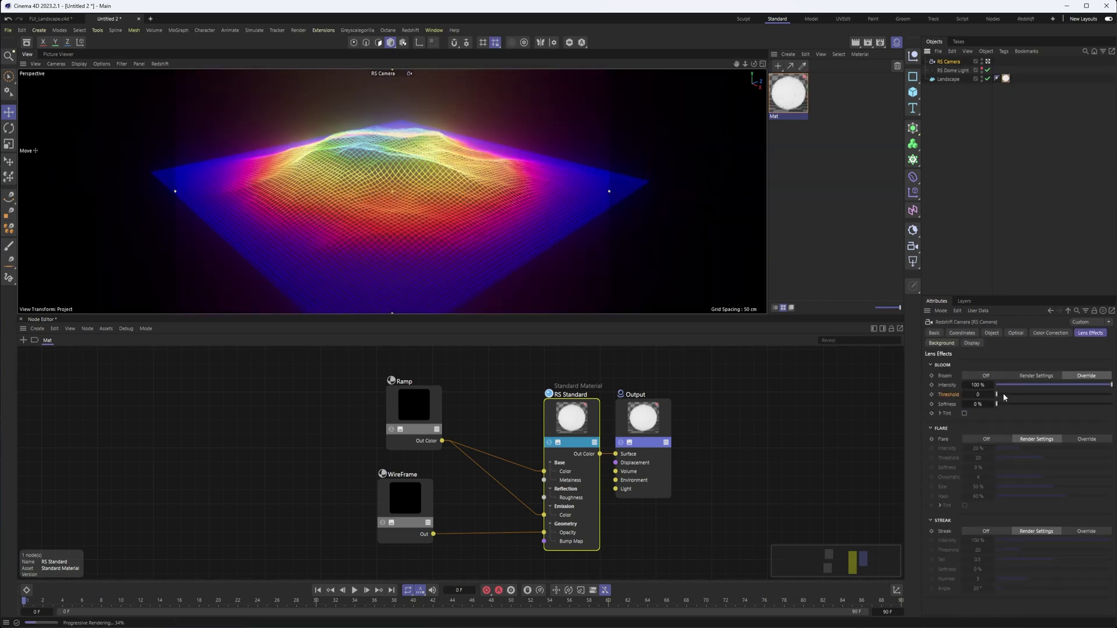
drag(993, 397, 993, 397)
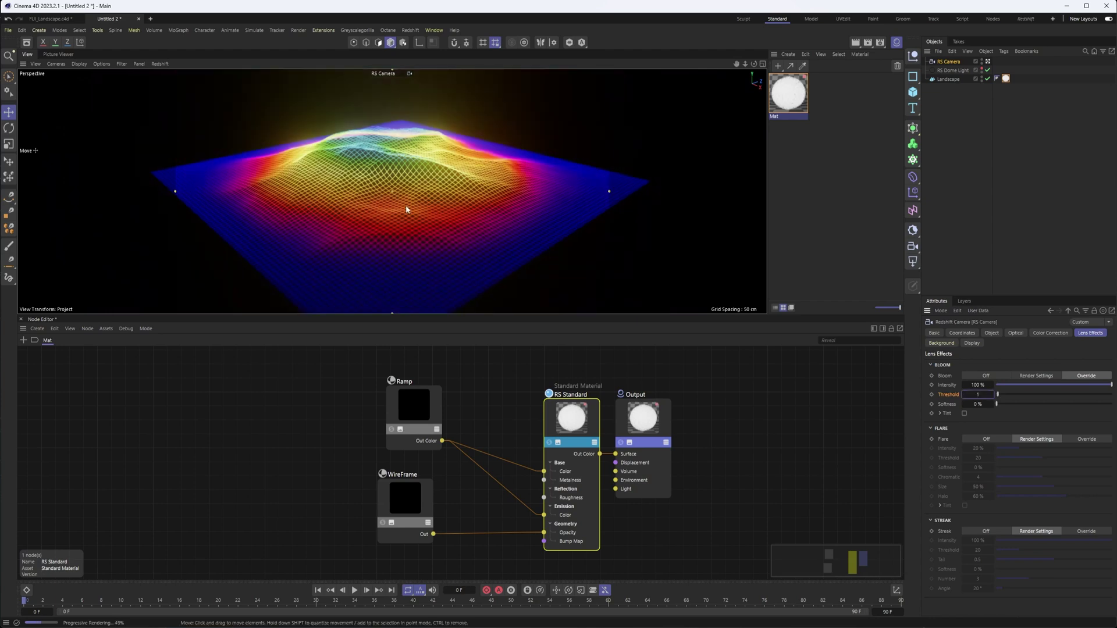
alt+drag(407, 204, 399, 195)
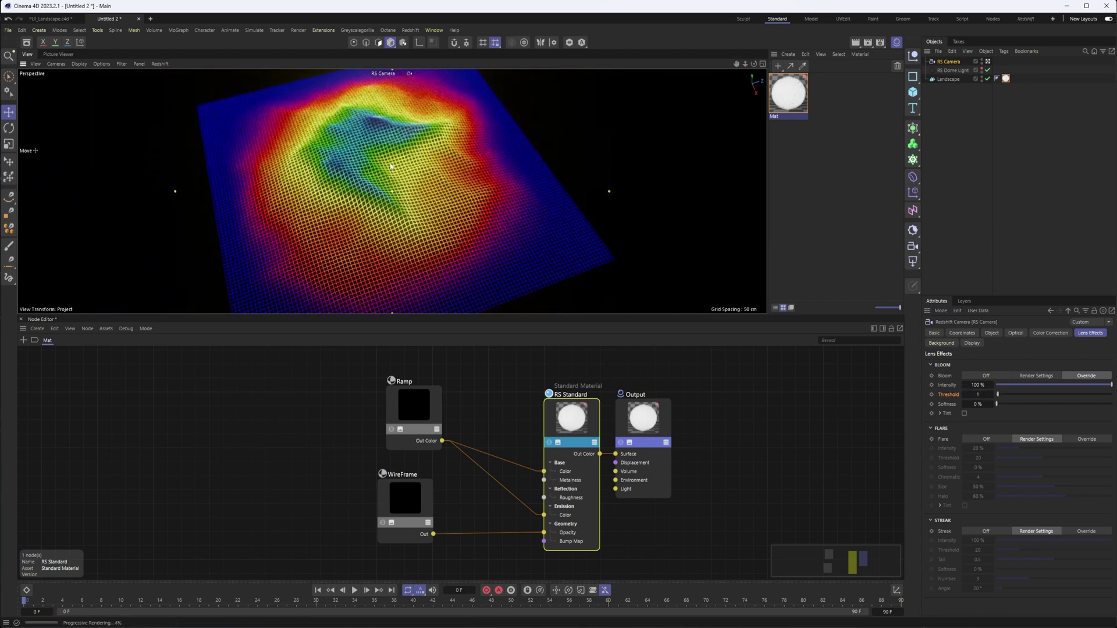
Delete the cyan and blue knots at the end of the Ramp's gradient and distribute the remaining knots evenly.
click(427, 438)
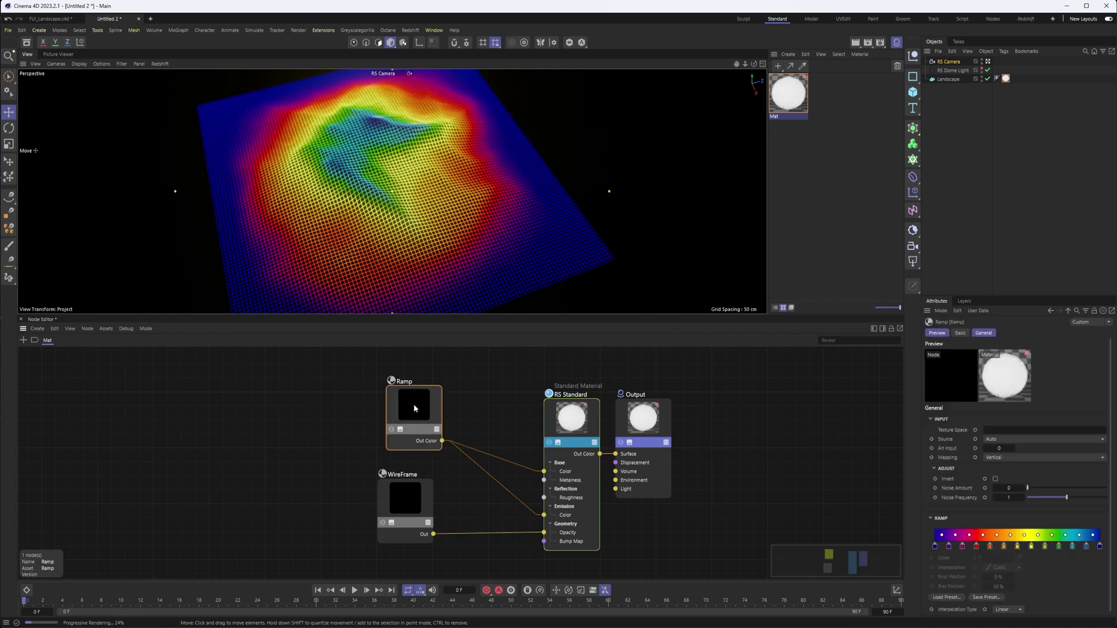
click(1086, 545)
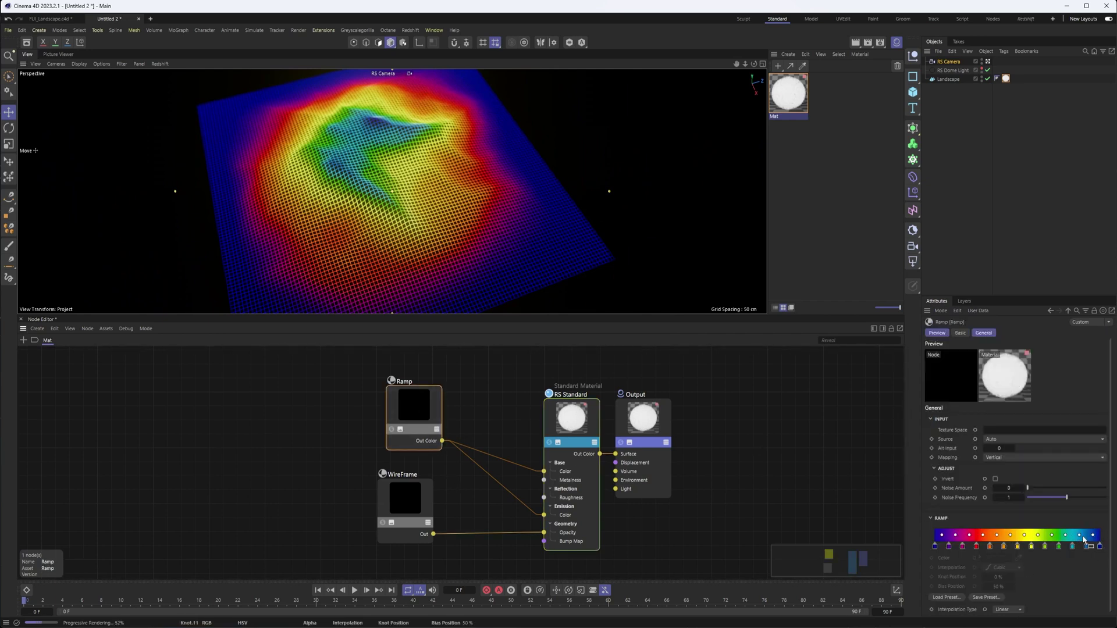
drag(1100, 547, 1099, 519)
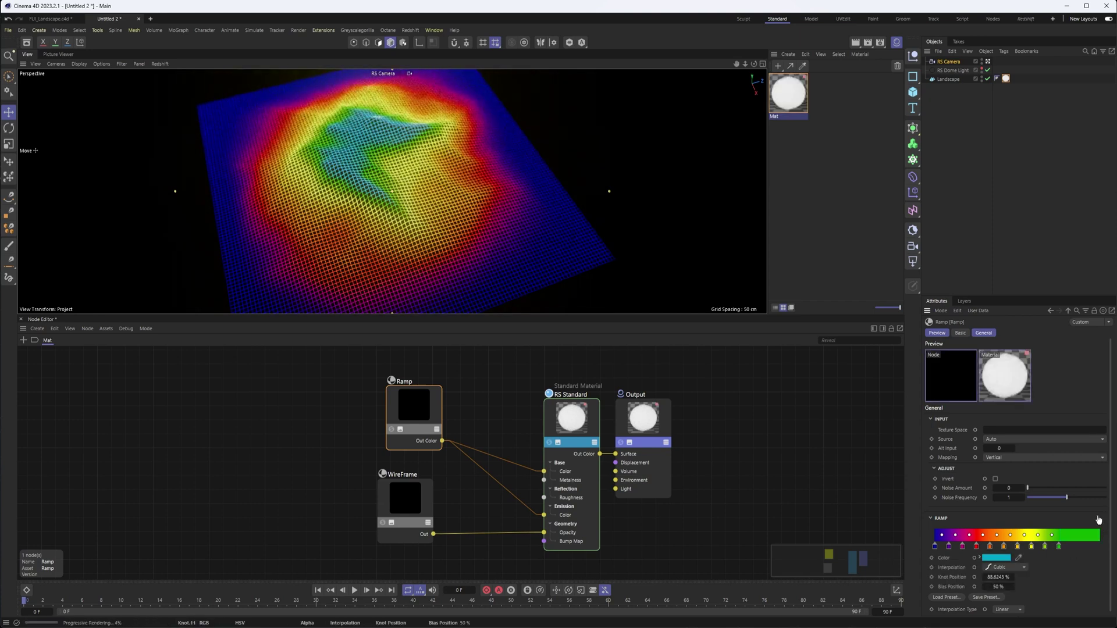
right_click(1087, 542)
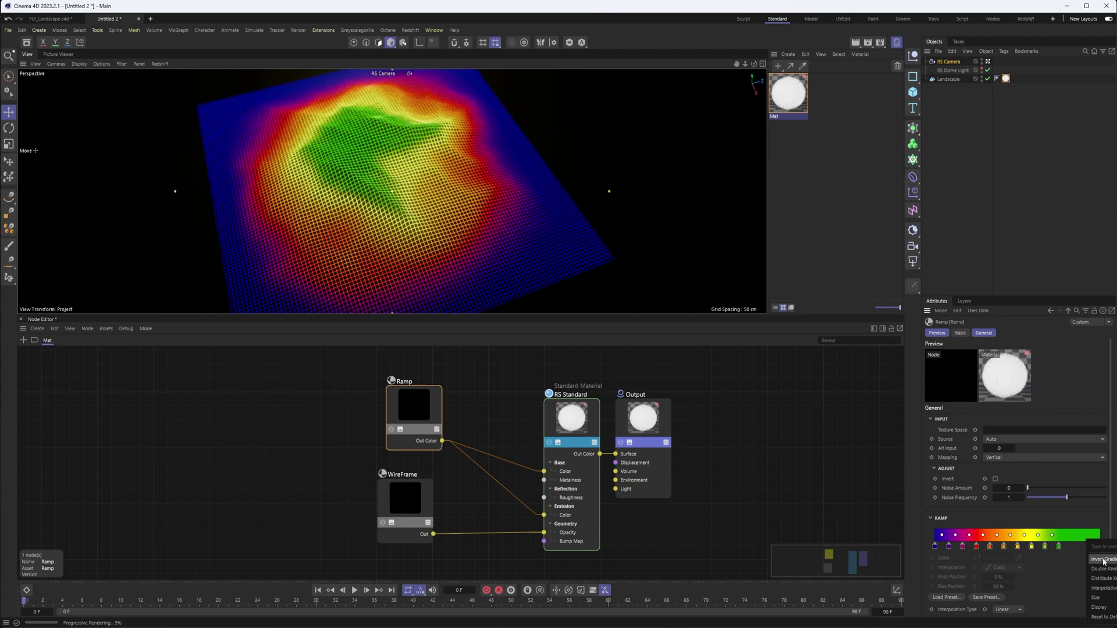
click(1102, 579)
Move the Ramp's last green knot to about 92% and the lime knot before it to about 85%.
alt+drag(372, 173, 459, 137)
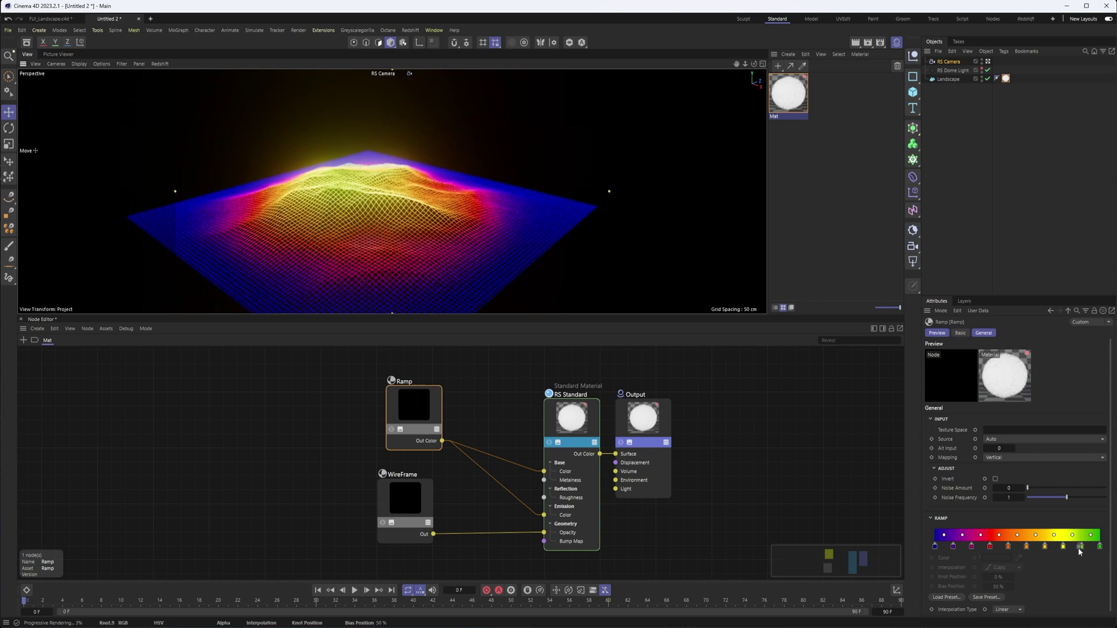
drag(1099, 547, 1094, 549)
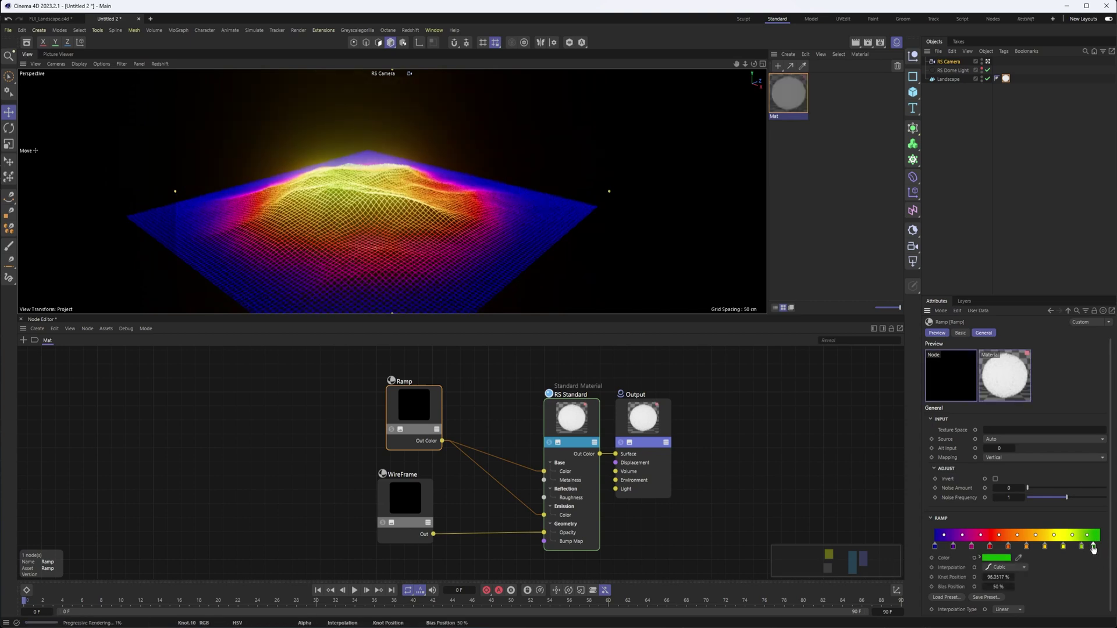
click(1082, 547)
drag(1082, 548, 1076, 547)
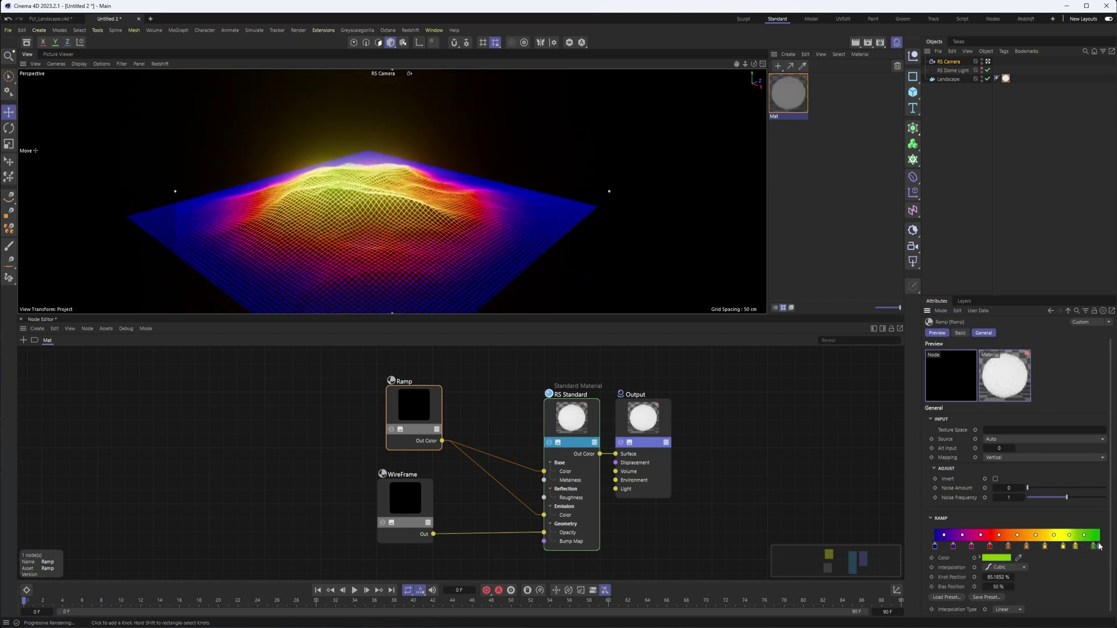
alt+drag(407, 233, 389, 179)
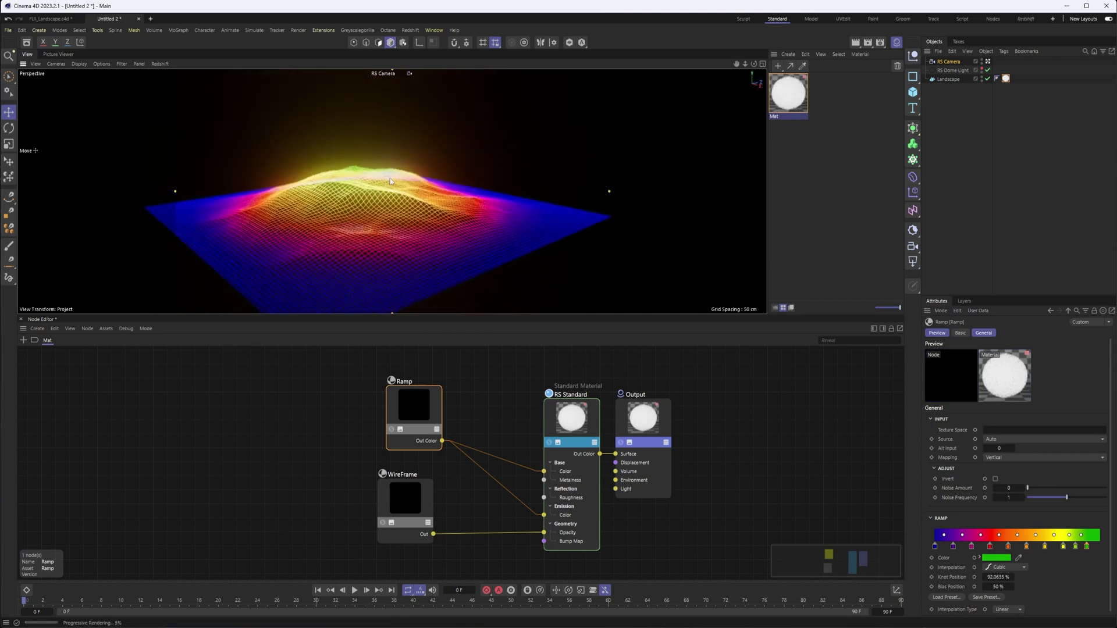
Reduce the Landscape object's height to 25 cm.
click(949, 79)
drag(1046, 356, 1041, 358)
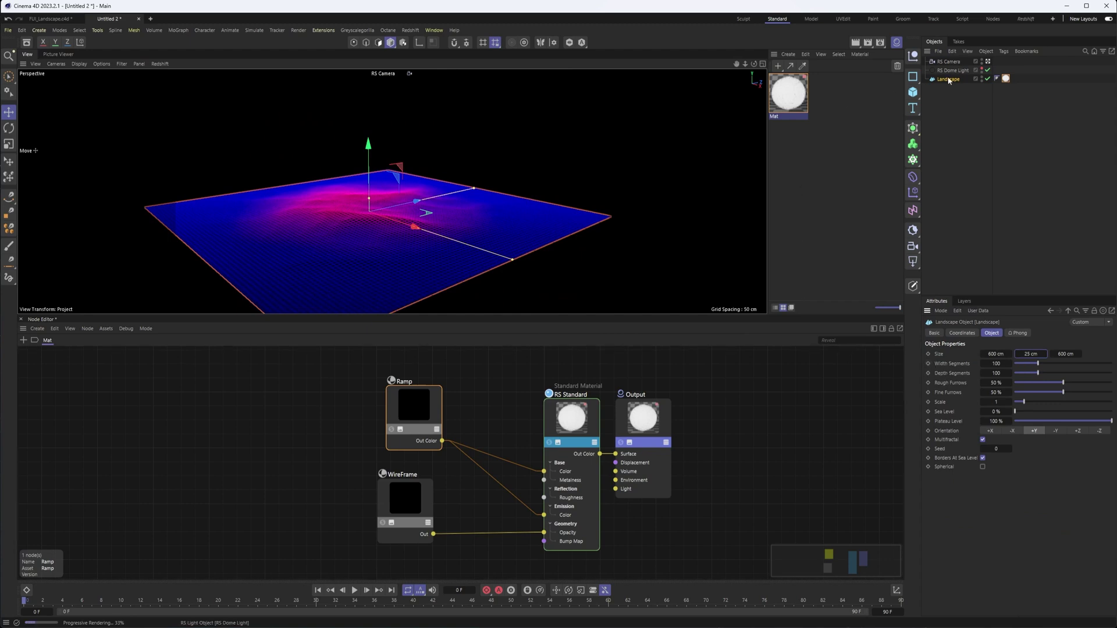
Create a new project and try to close the Untitled 2 project.
click(151, 20)
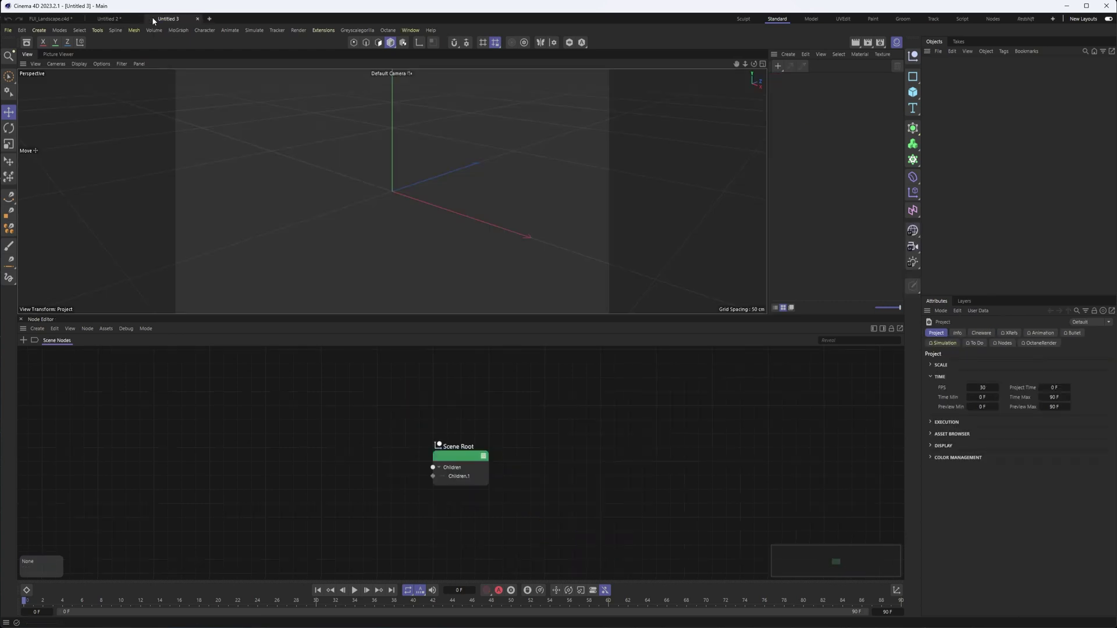
click(139, 19)
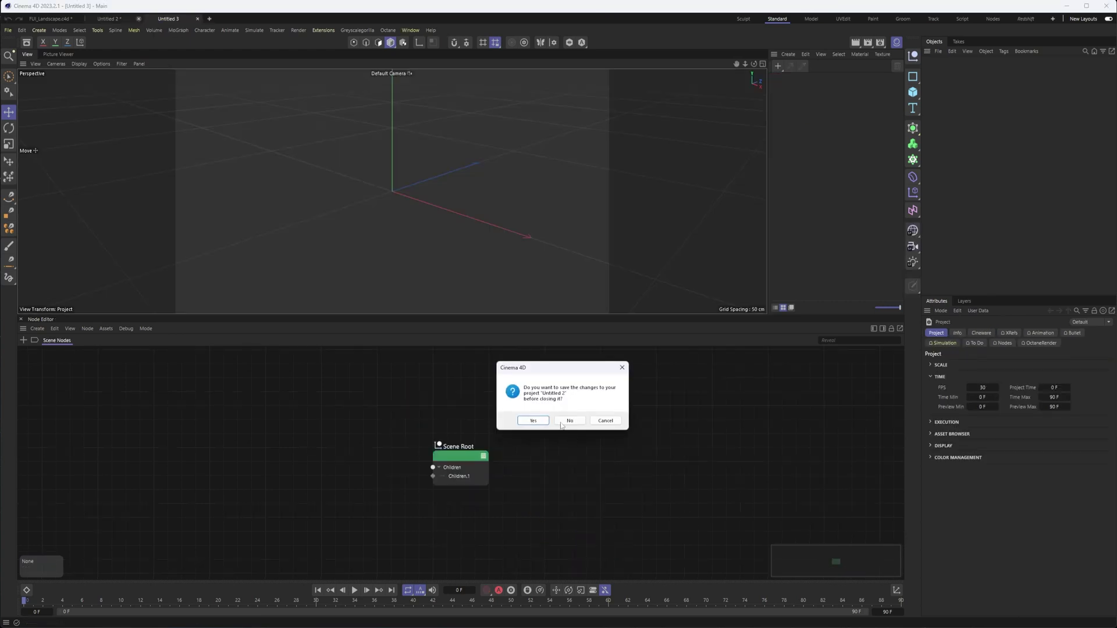
click(605, 420)
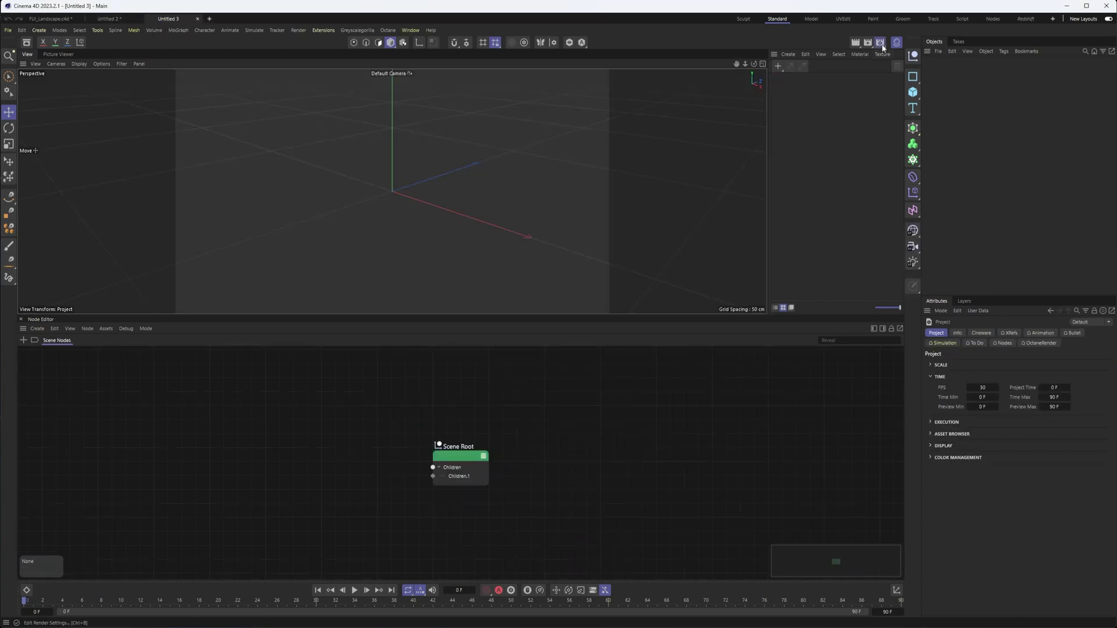
Set the new project's renderer to Redshift in the render settings and close them.
click(880, 43)
click(941, 61)
click(936, 71)
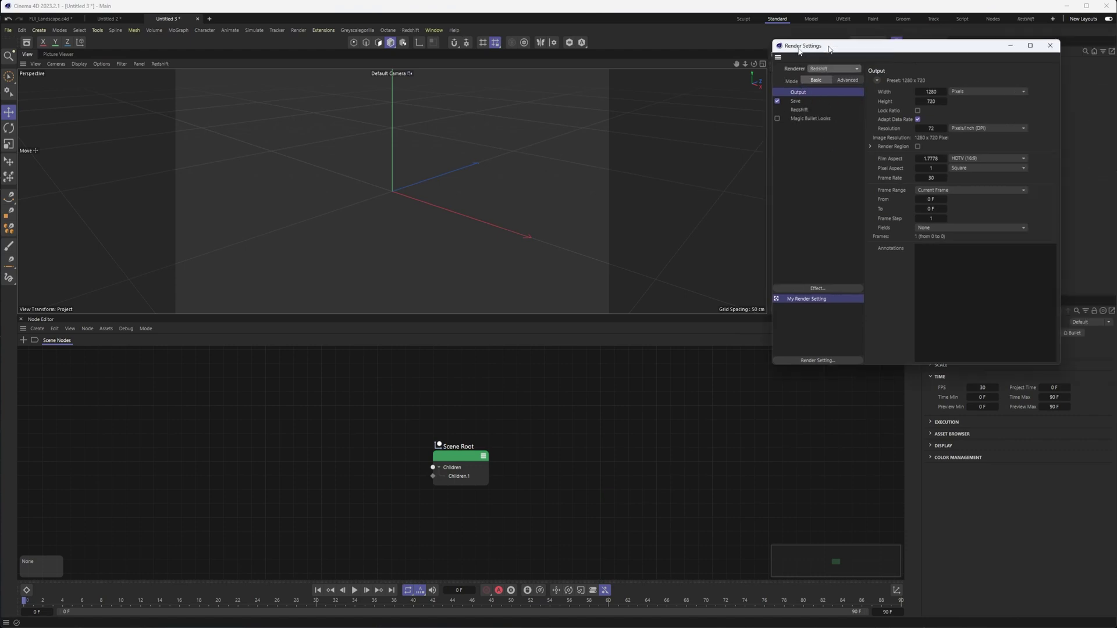
click(958, 53)
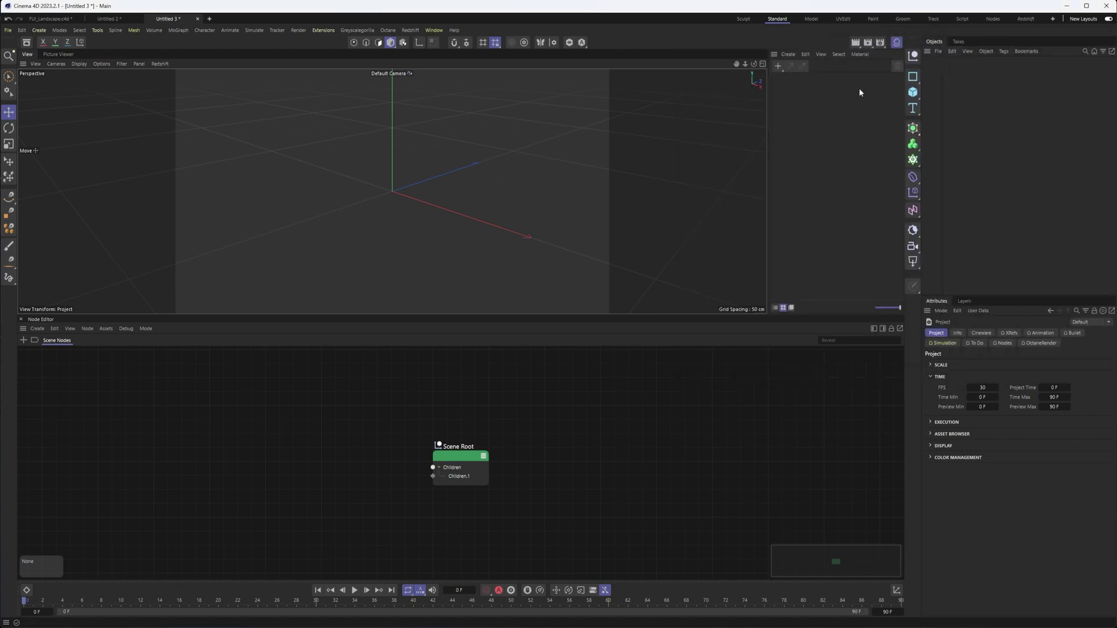
Add a Plane primitive to the empty scene.
click(915, 99)
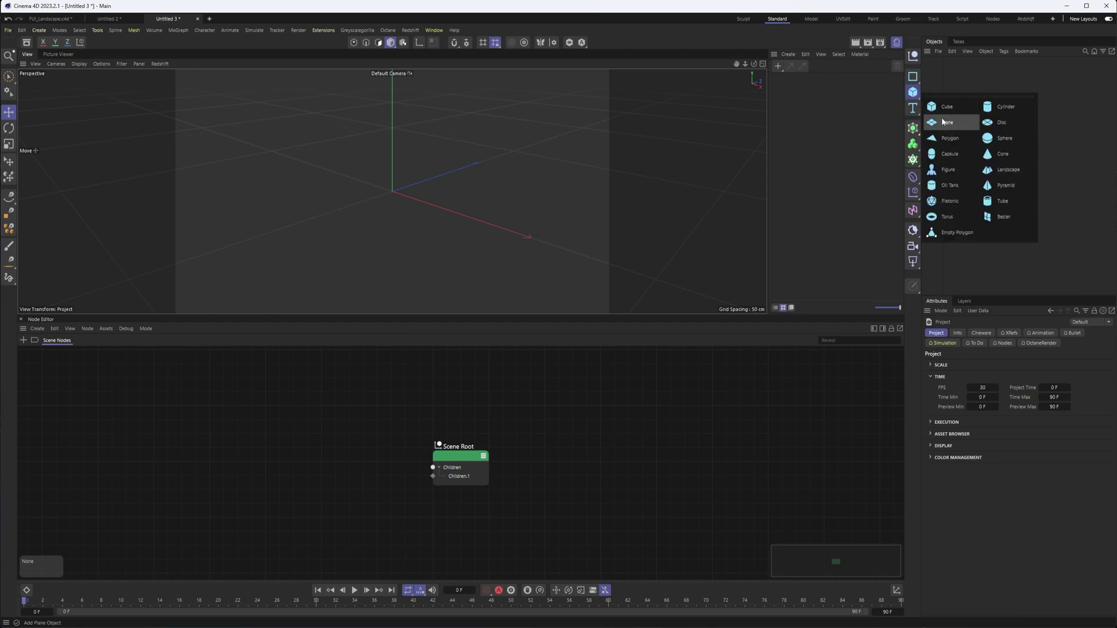
click(943, 122)
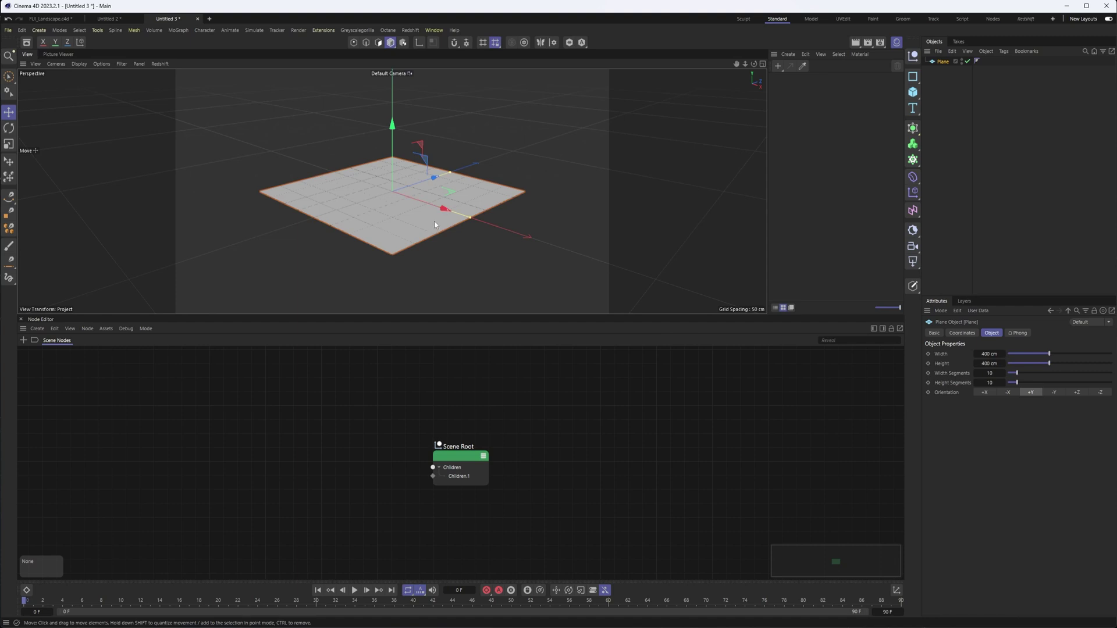
mouse_move(473, 213)
alt+middle_down()
mouse_move(462, 225)
mouse_move(470, 210)
alt+middle_up()
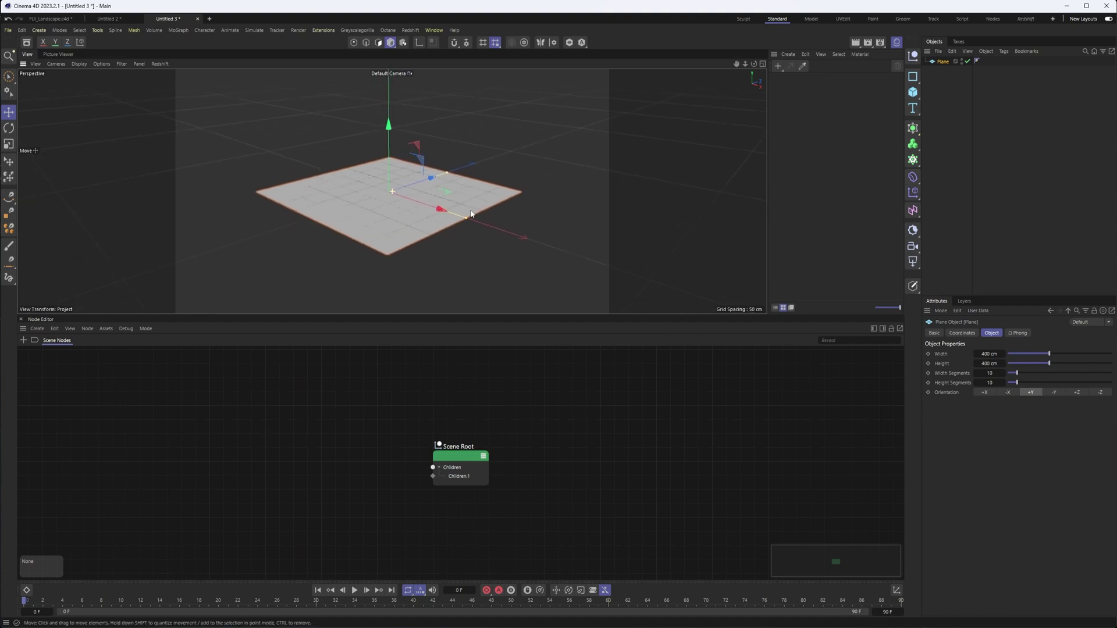
alt+drag(471, 214, 452, 216)
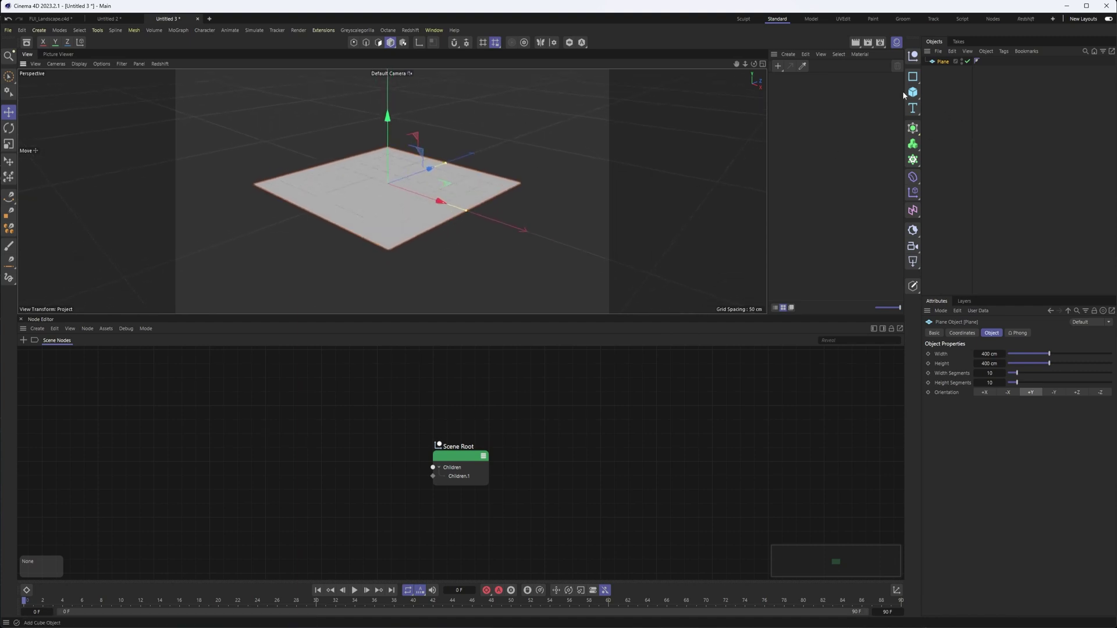
Add a Displacer deformer as a child of the Plane and restore the Standard layout with a full-size viewport.
click(158, 63)
click(917, 181)
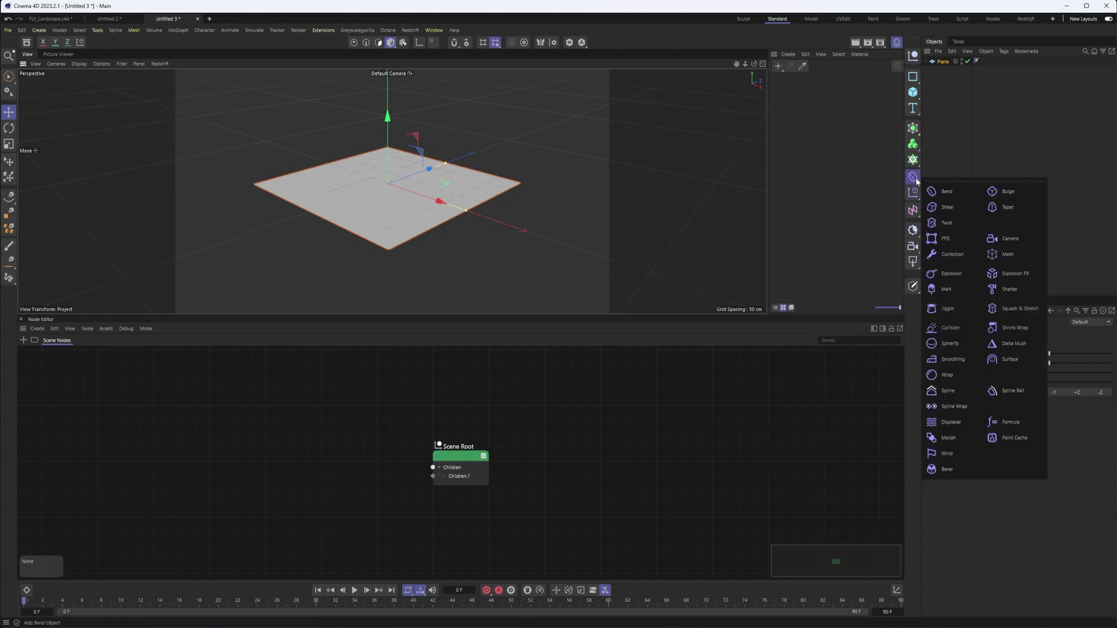
click(945, 423)
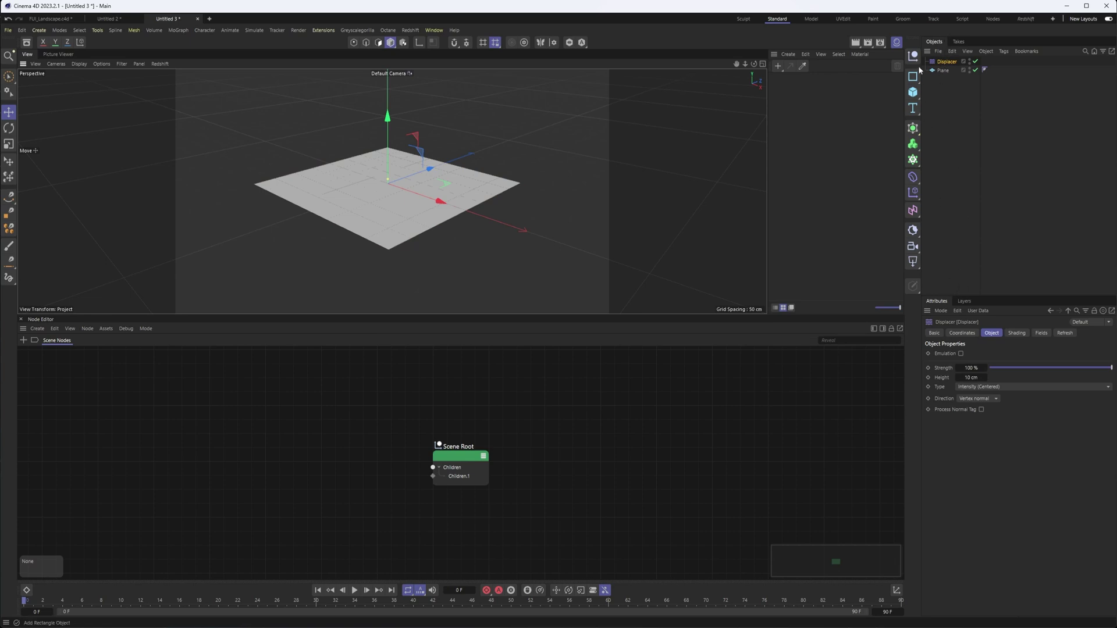
drag(943, 64, 943, 71)
drag(944, 72, 941, 69)
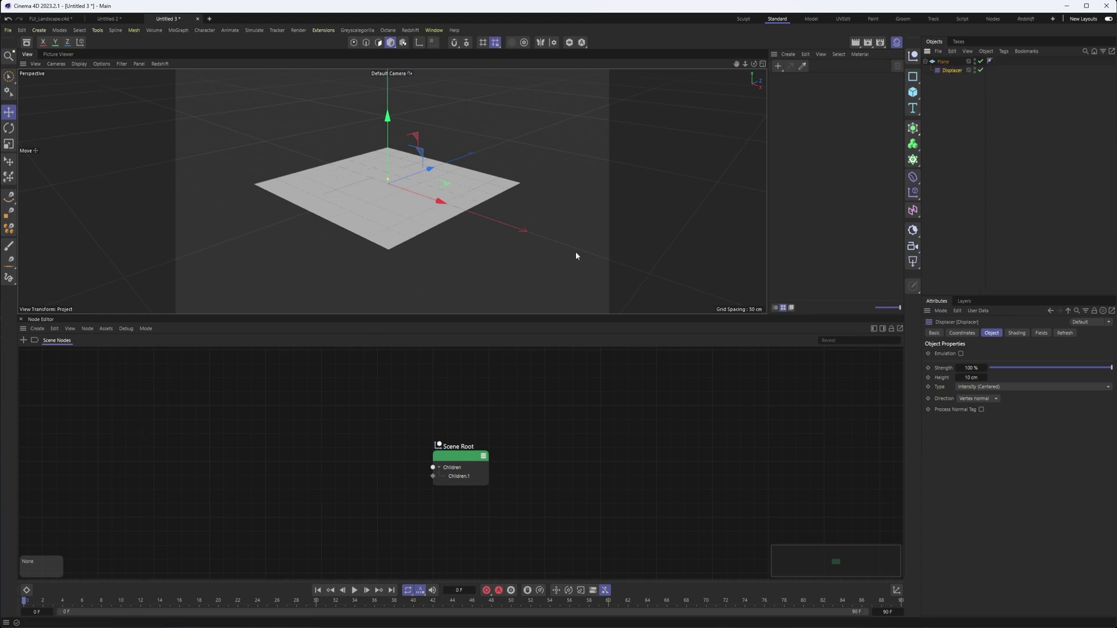
click(774, 20)
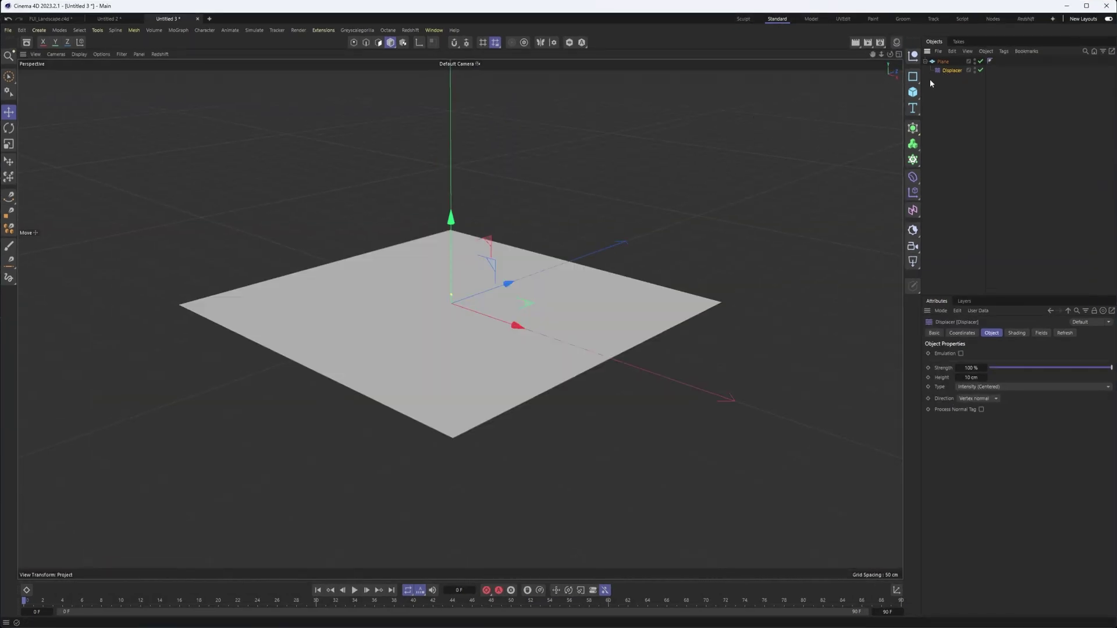
Assign a Layer shader to the Displacer's shading and add a Gradient shader inside it.
click(1015, 332)
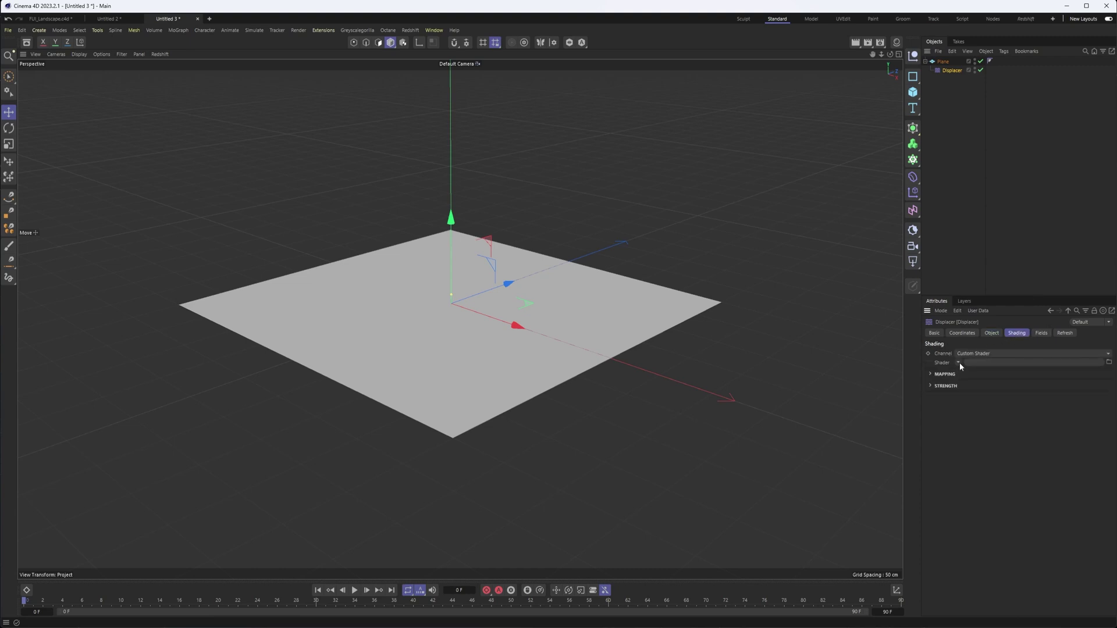
click(958, 363)
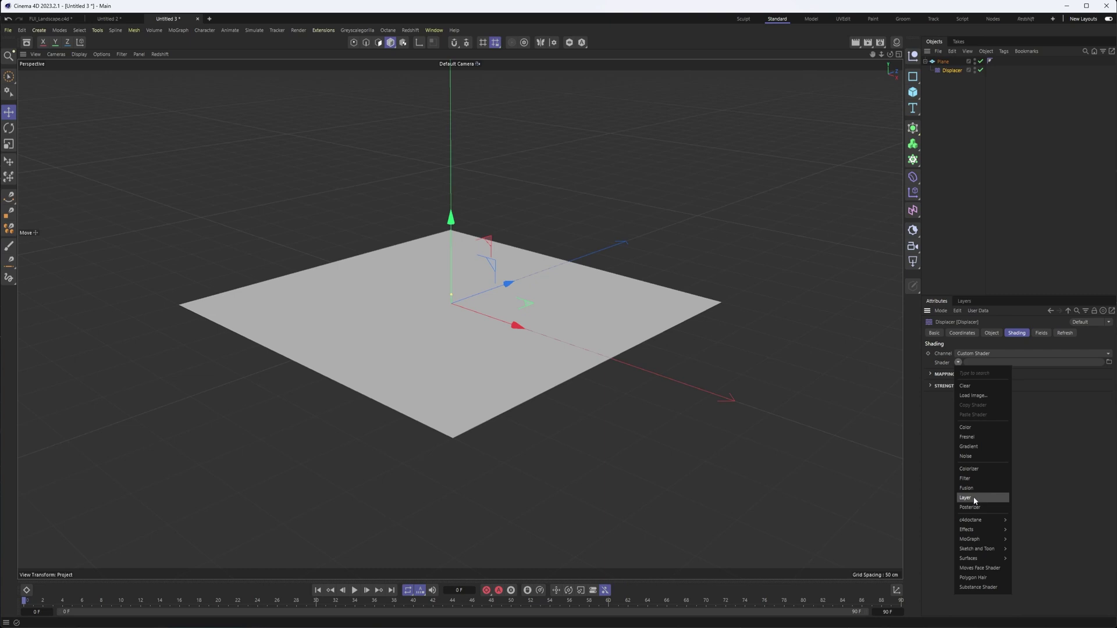
click(974, 499)
click(985, 362)
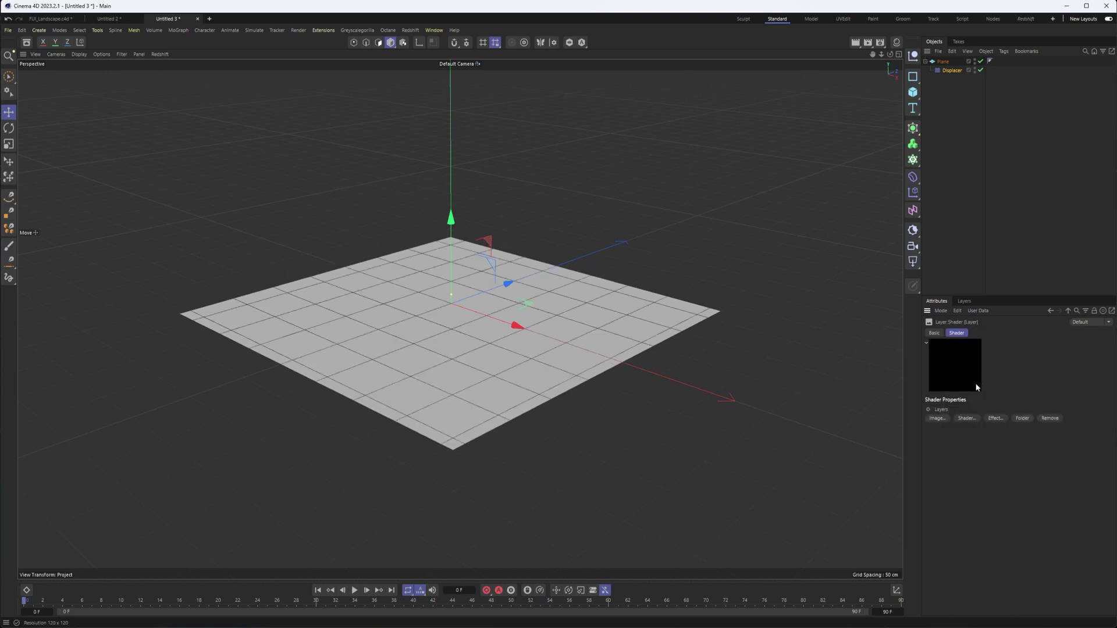
click(967, 419)
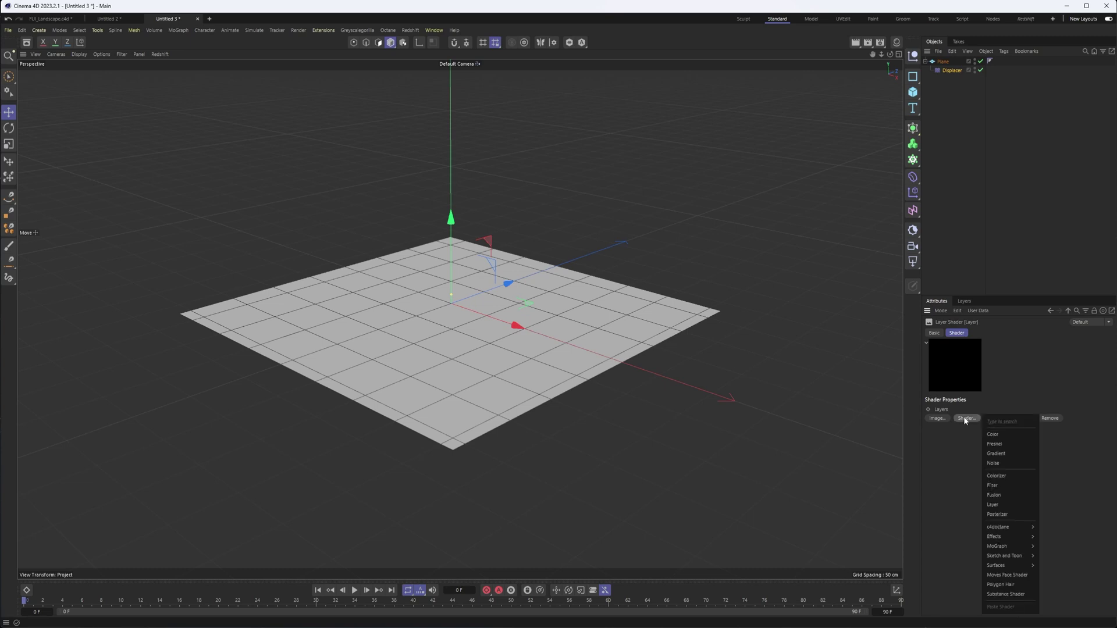
click(1014, 455)
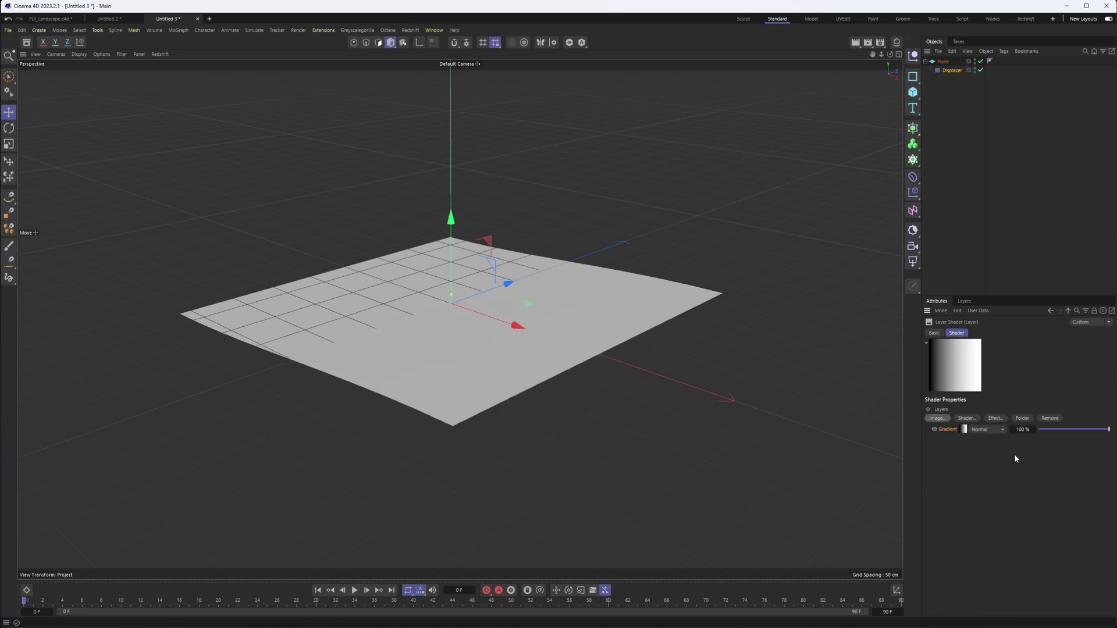
Increase the Plane's width and height segments to the top of their slider ranges.
click(943, 61)
drag(1025, 370, 1113, 373)
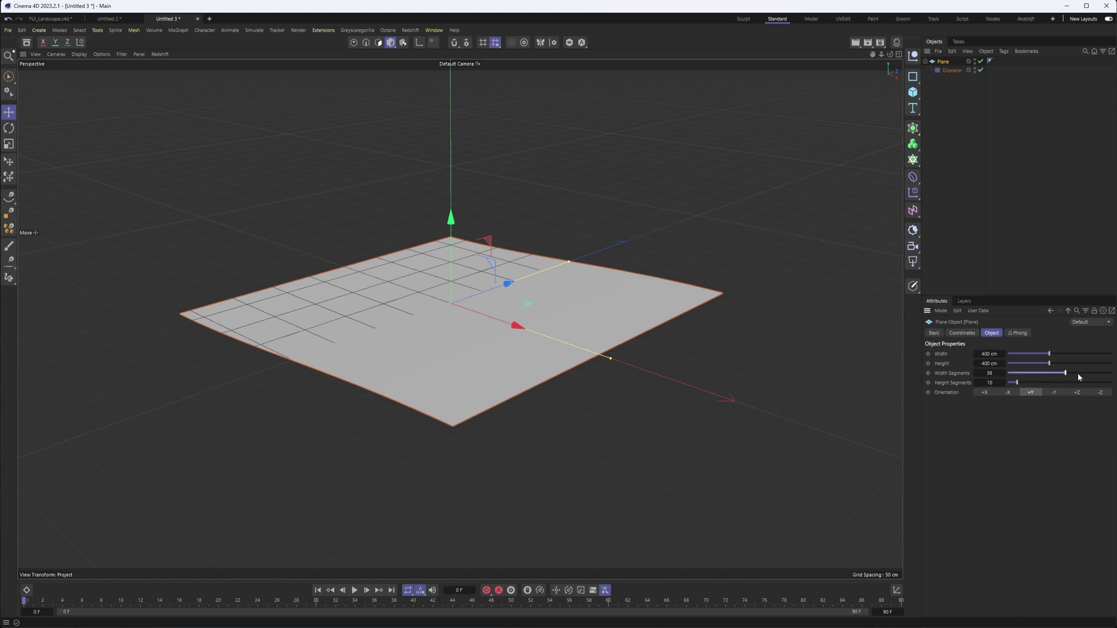
drag(1017, 382, 1112, 382)
Set the type of the Gradient inside the Displacer's Layer shader to 2D - Circular.
click(951, 70)
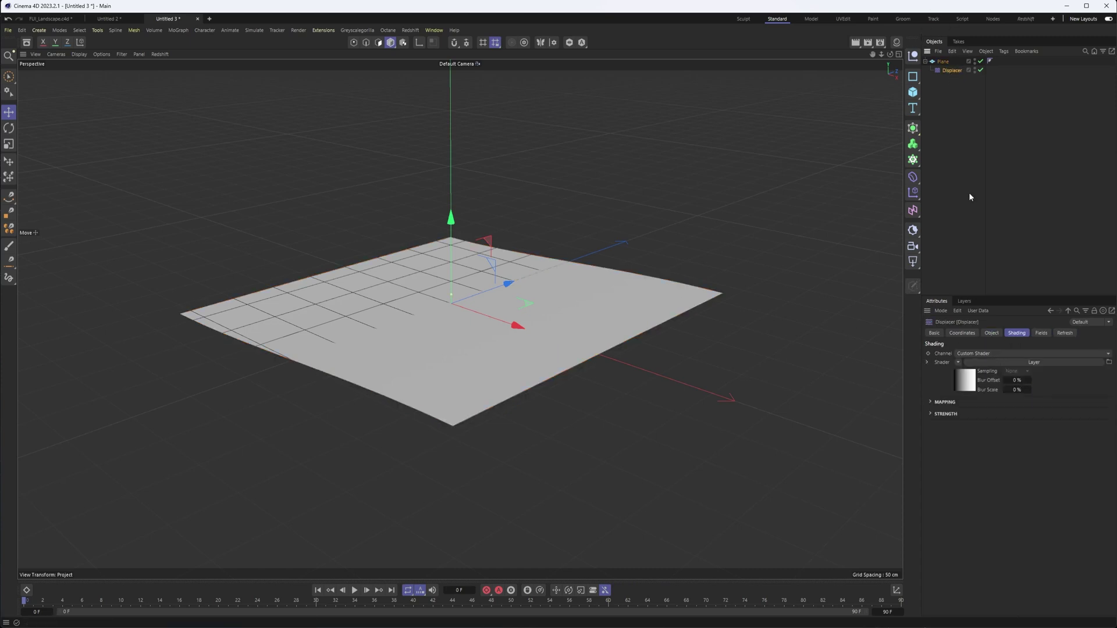
click(986, 362)
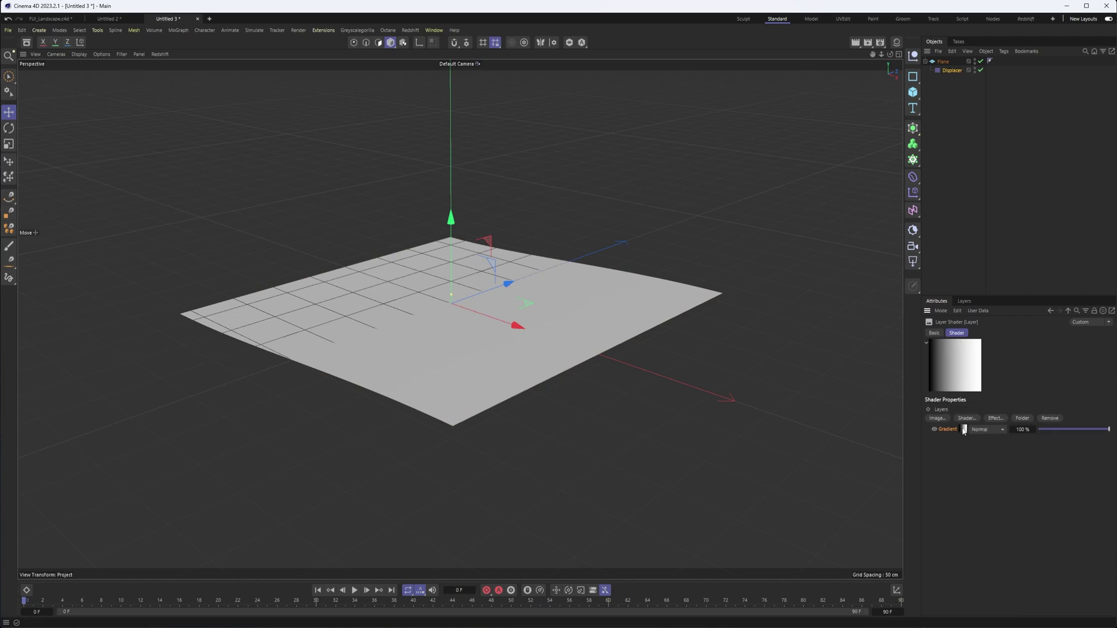
click(964, 430)
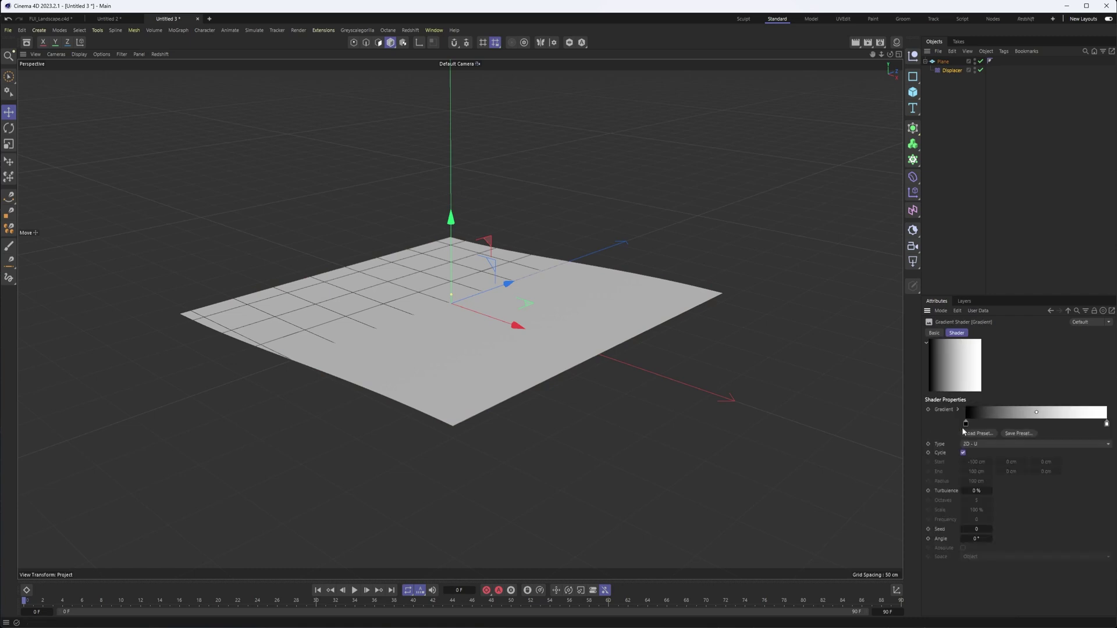
click(992, 445)
click(994, 488)
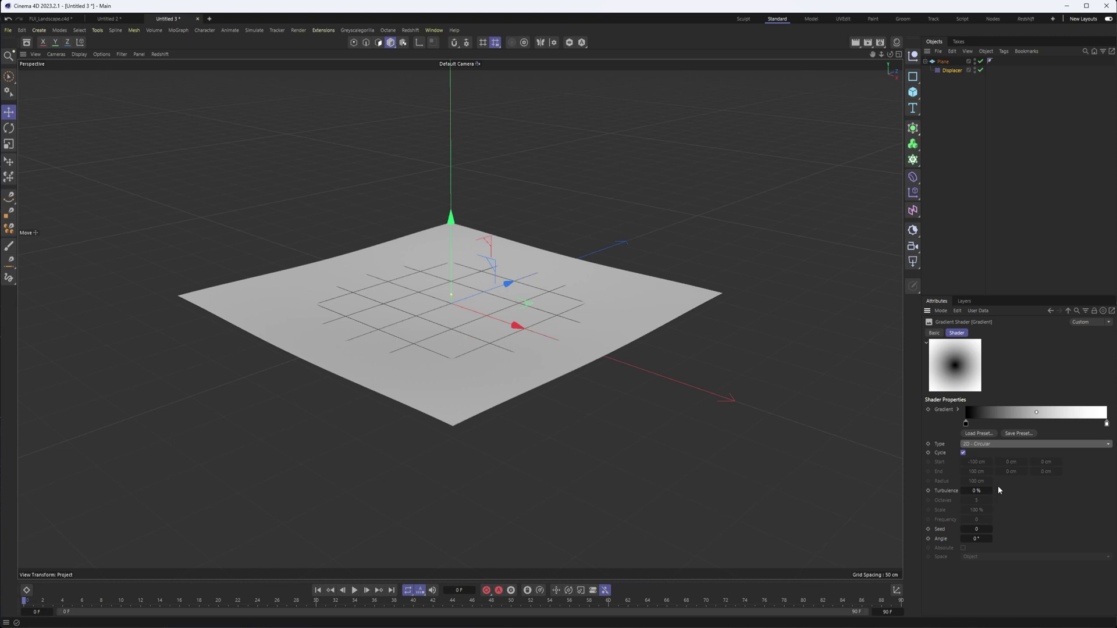
Display the mesh lines over the shaded surface in the viewport and invert the circular gradient.
mouse_move(412, 289)
alt+mouse_down()
mouse_move(437, 272)
mouse_move(426, 296)
alt+mouse_up()
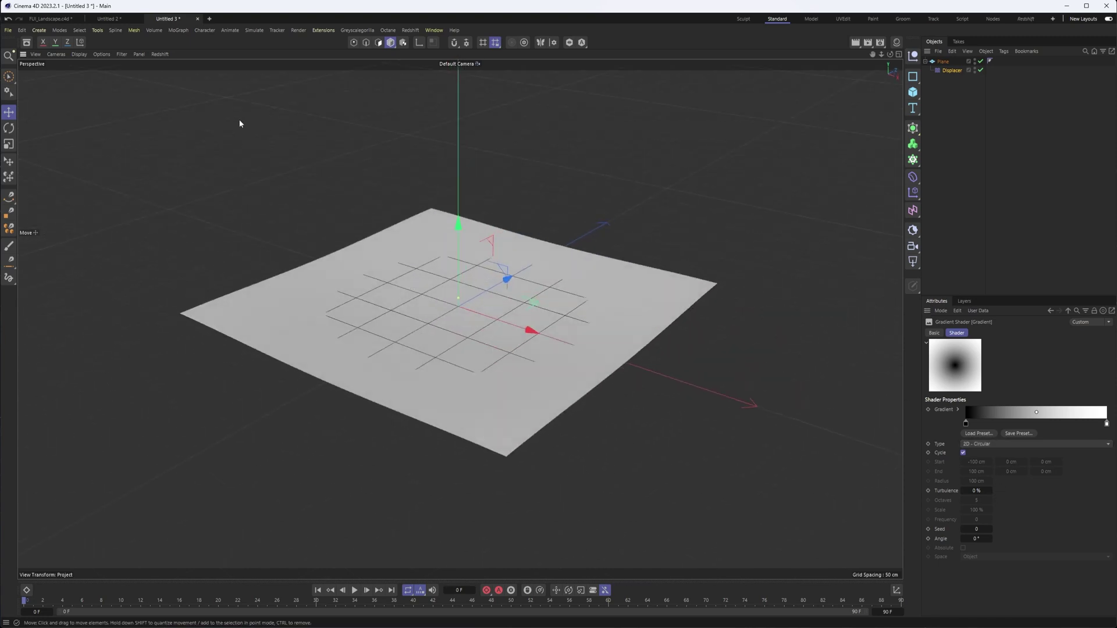
click(79, 54)
click(96, 88)
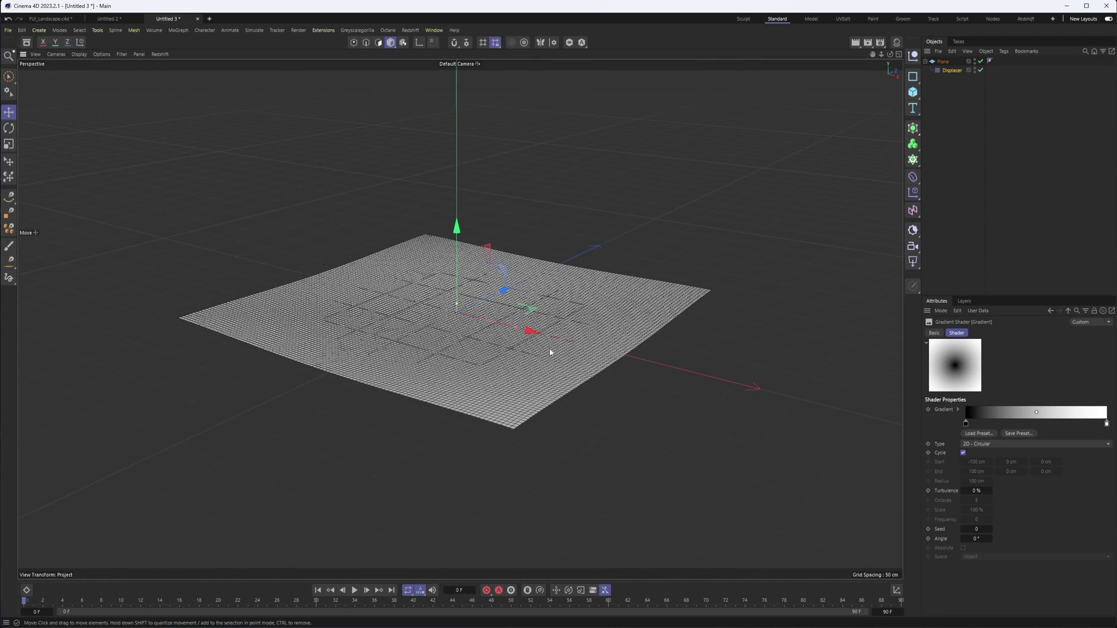
right_click(997, 410)
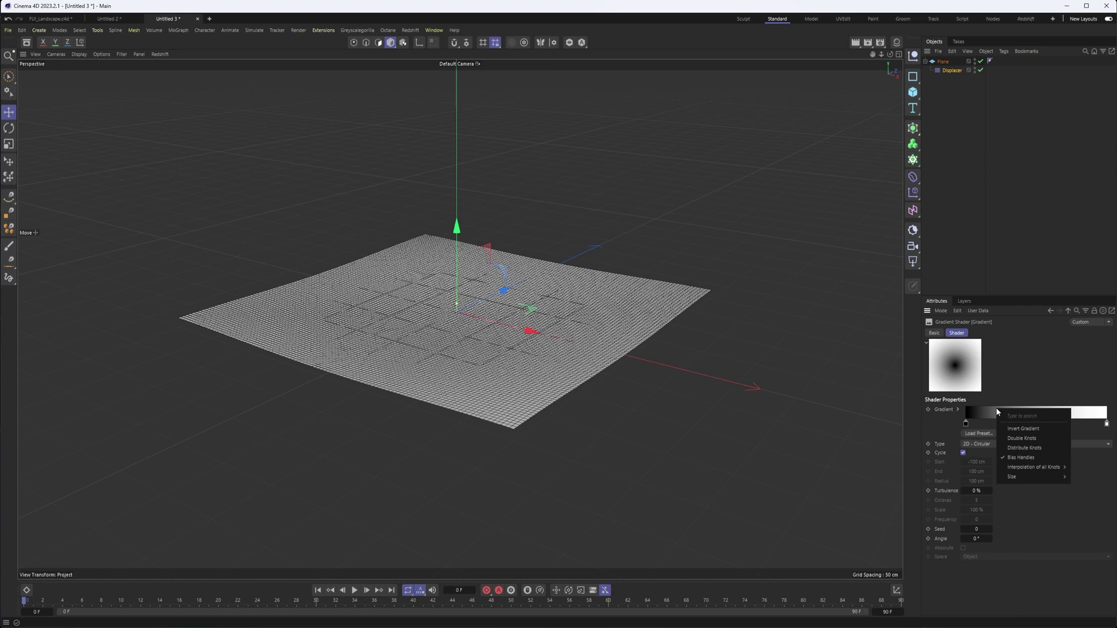
click(1022, 428)
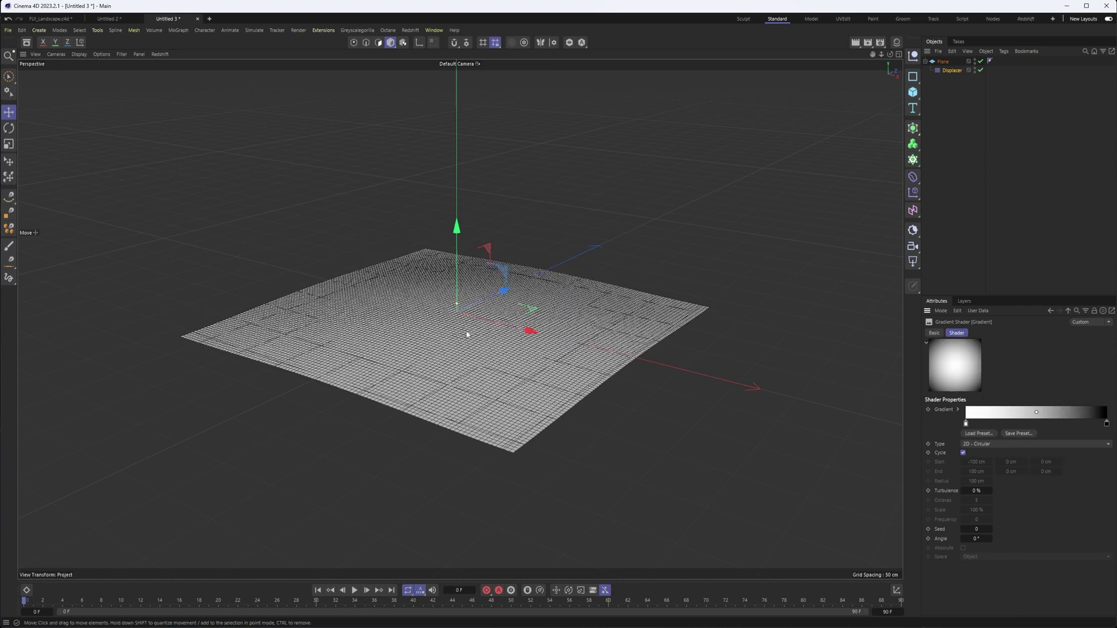
Raise the Displacer's strength to 541% and its height to 13 cm.
click(950, 70)
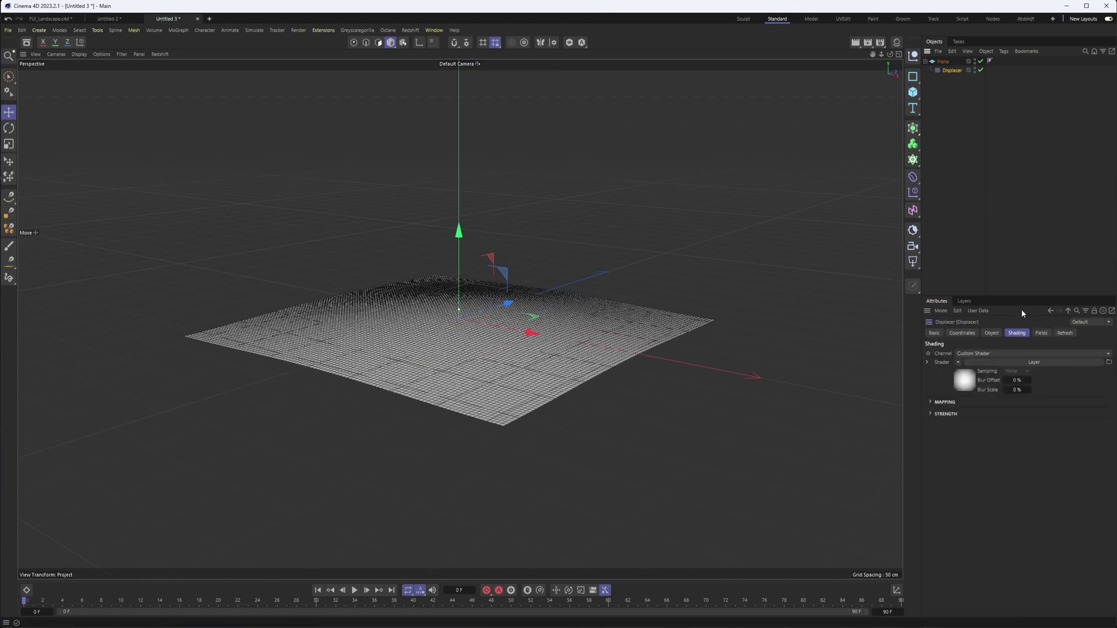
click(992, 333)
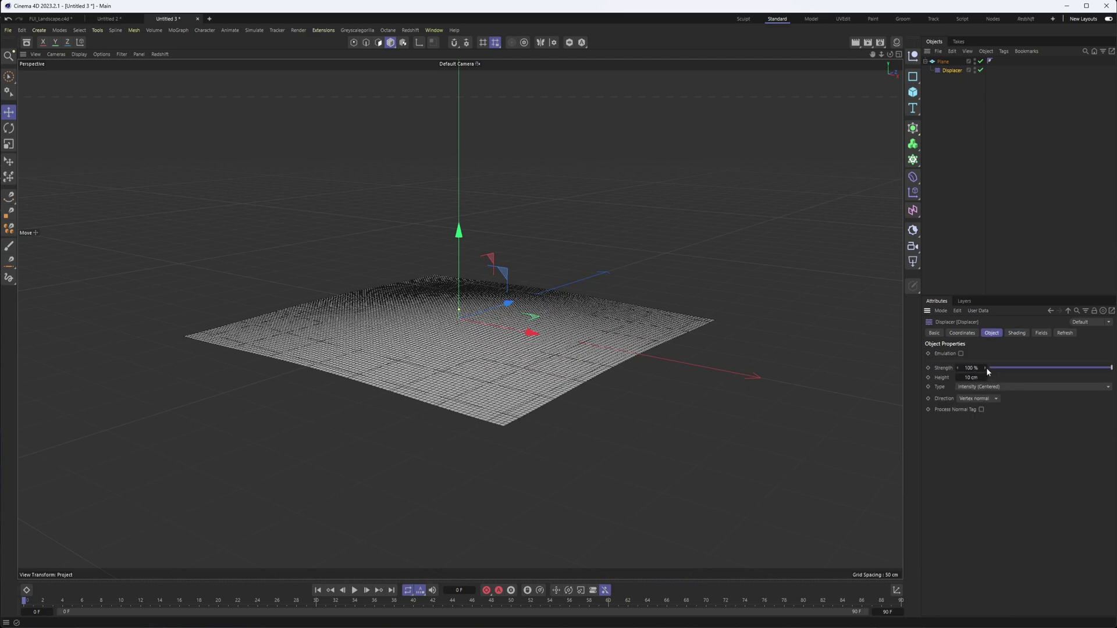
drag(987, 367, 982, 377)
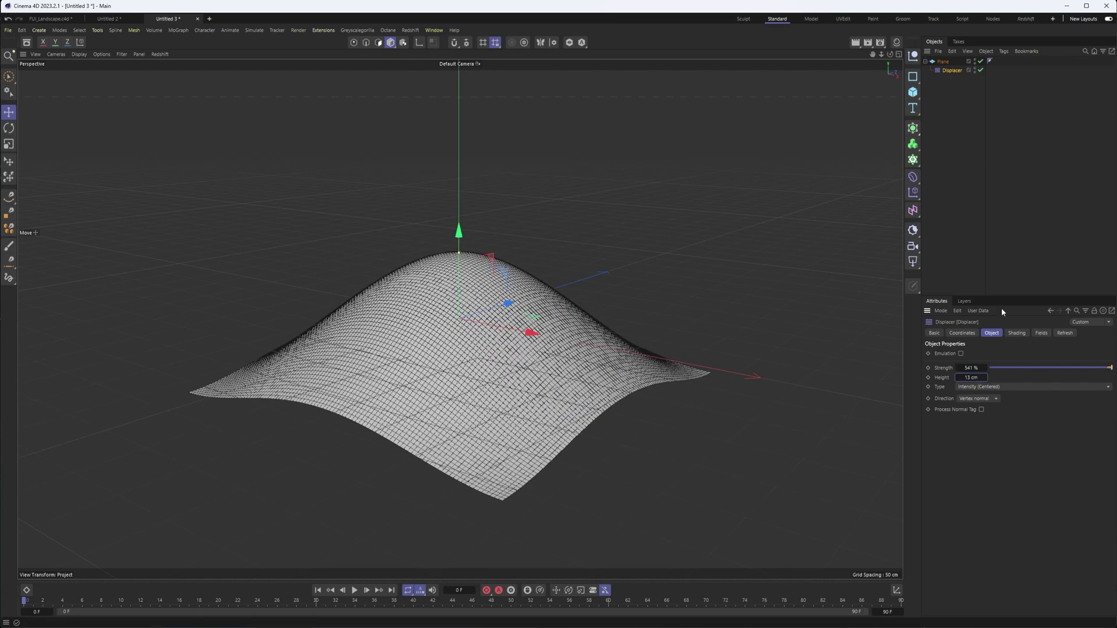
Set the turbulence of the Gradient in the Displacer's Layer shader to about 9%.
click(1016, 333)
click(1004, 365)
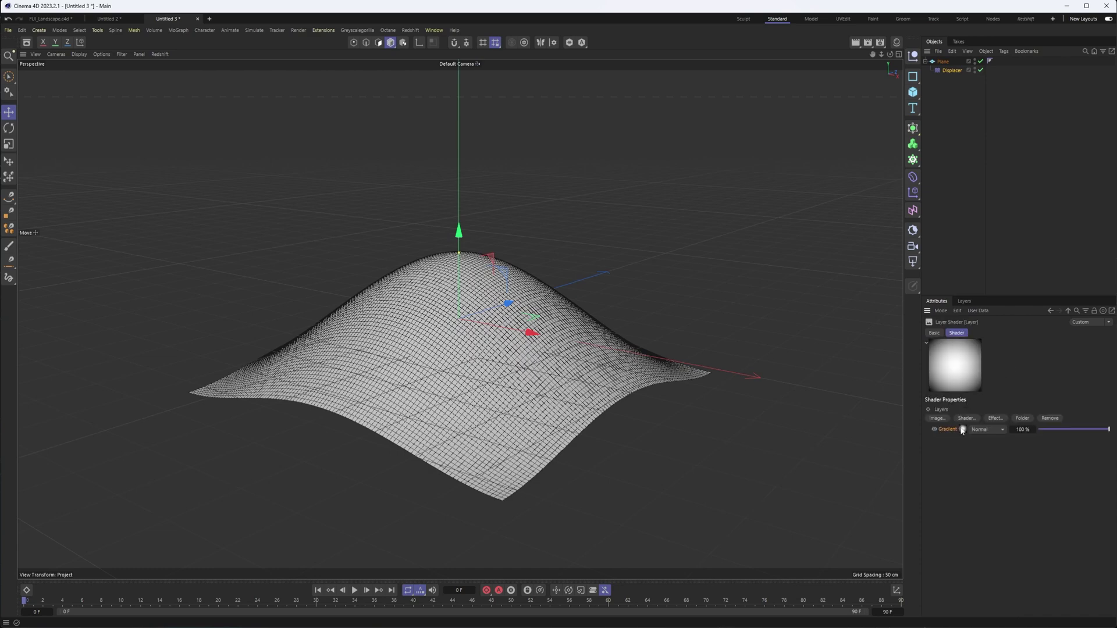
click(961, 429)
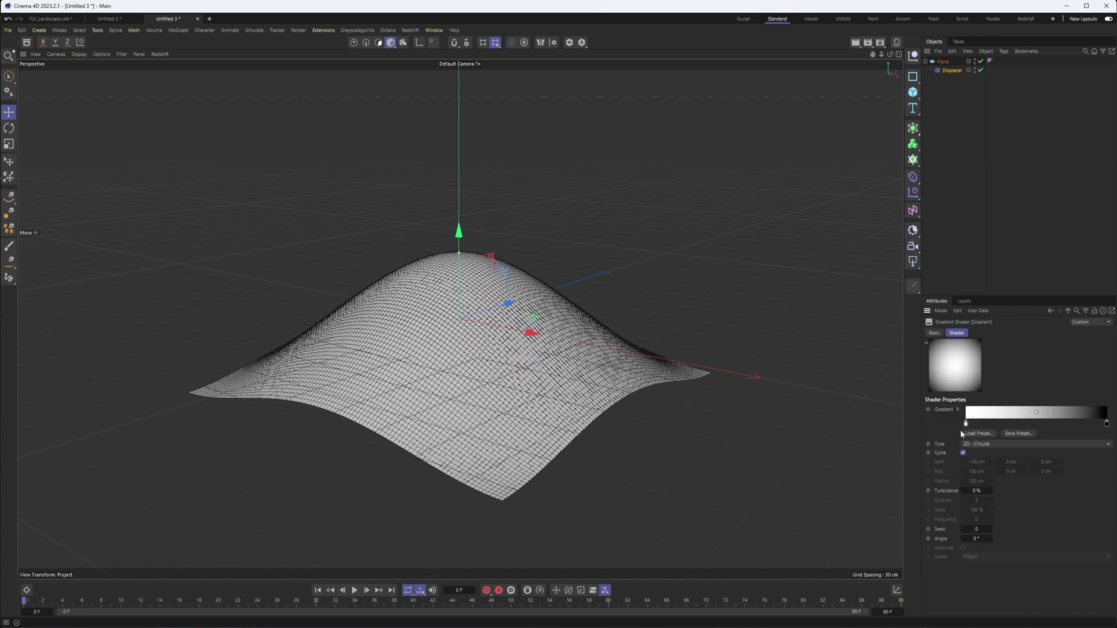
click(991, 491)
drag(991, 491, 991, 492)
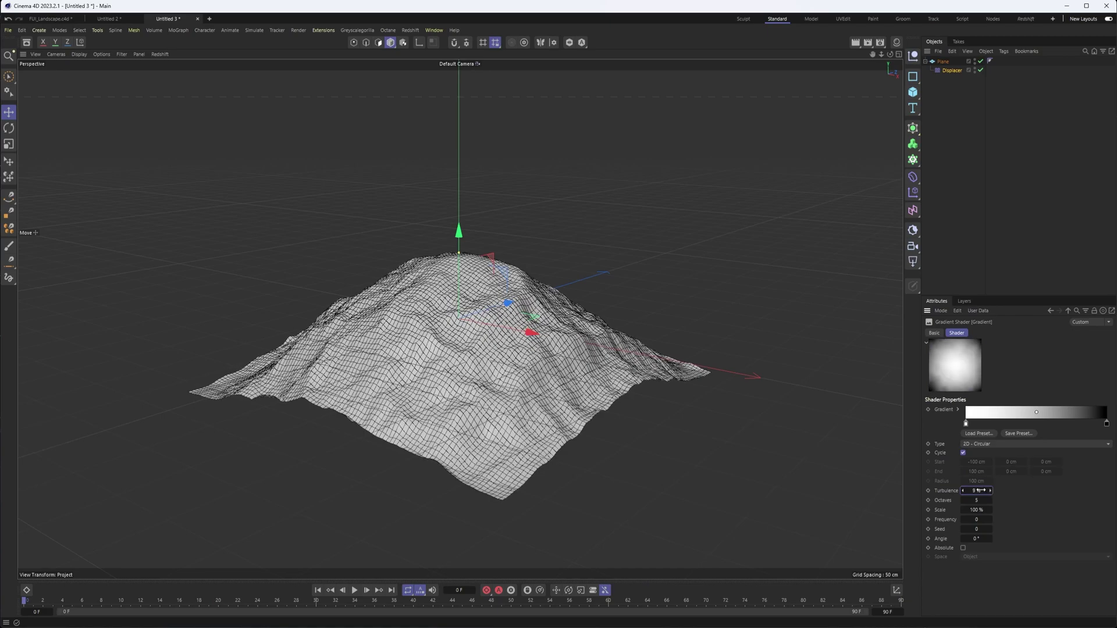
alt+drag(490, 359, 438, 370)
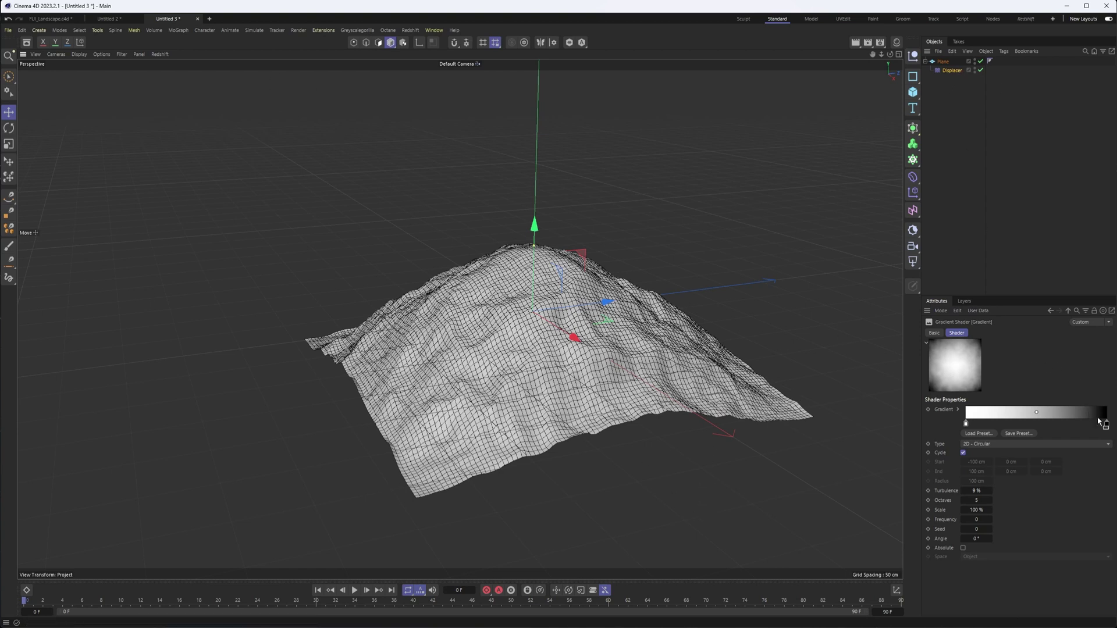
Move the gradient's black knot inward to about 73% and increase the turbulence octaves.
drag(1099, 421, 1068, 421)
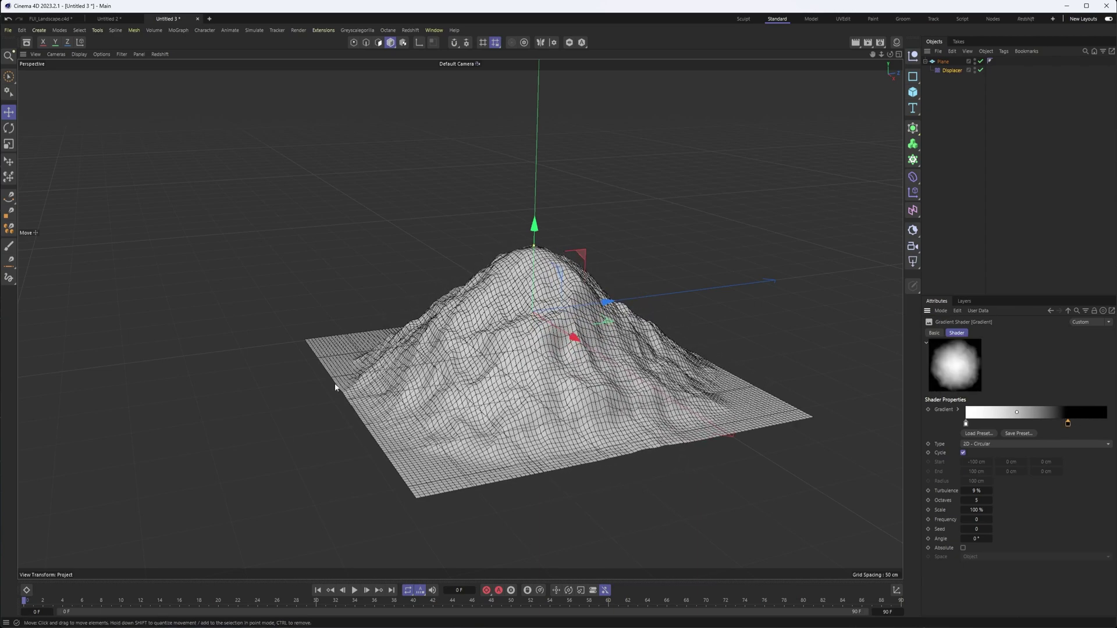
alt+drag(335, 387, 541, 342)
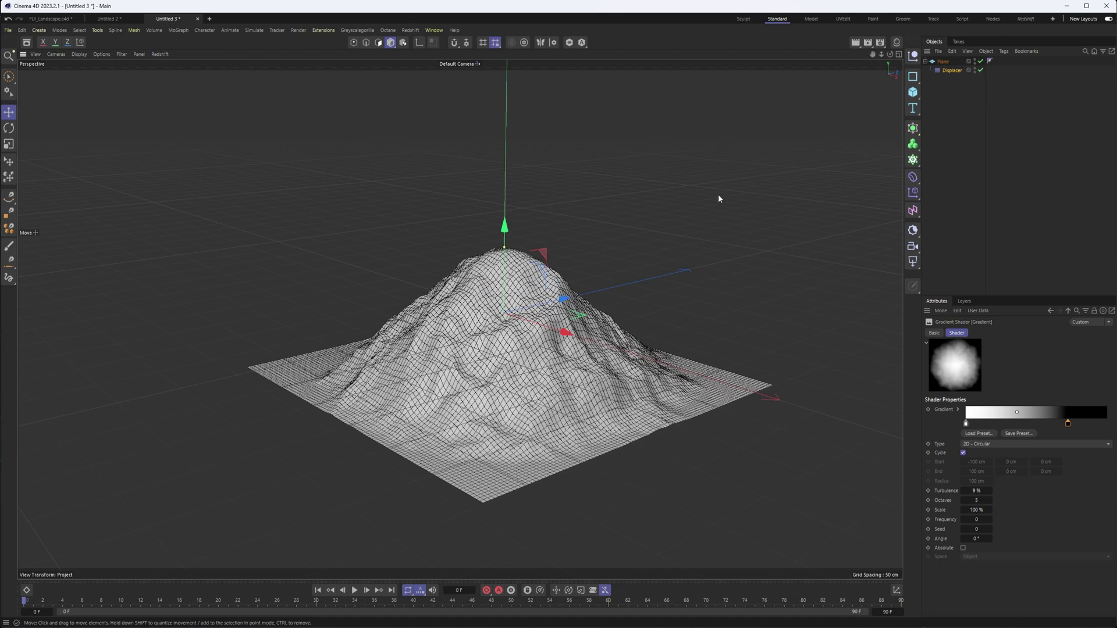
click(943, 491)
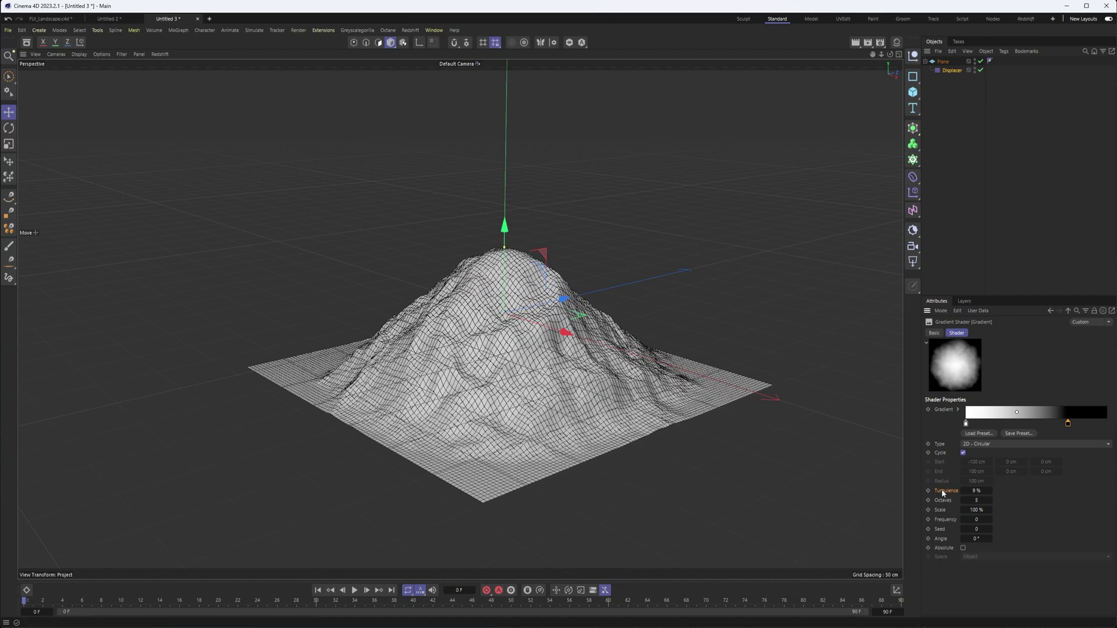
drag(998, 497, 990, 498)
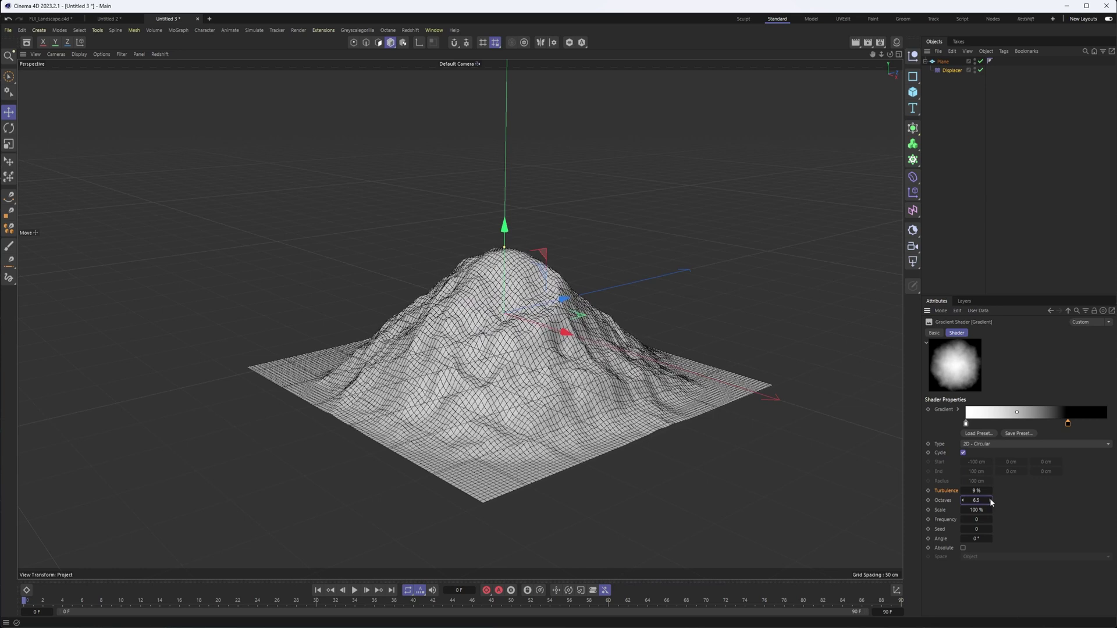
Add a Noise shader above the Gradient in the Displacer's Layer shader, blended with Multiply at 58% opacity.
click(1068, 311)
click(966, 419)
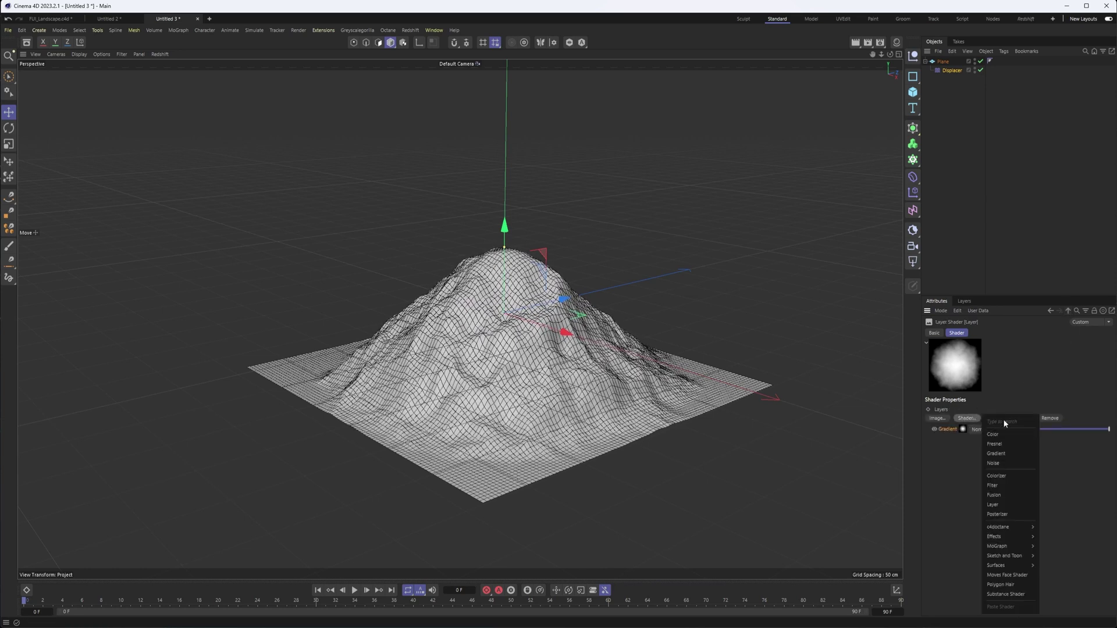
click(1003, 465)
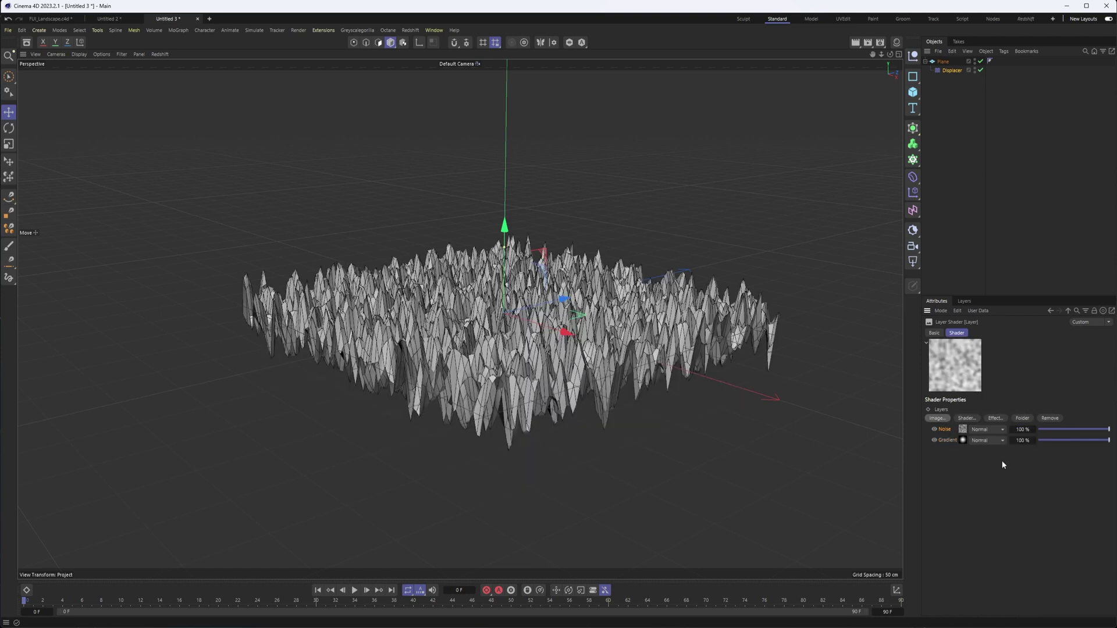
click(986, 434)
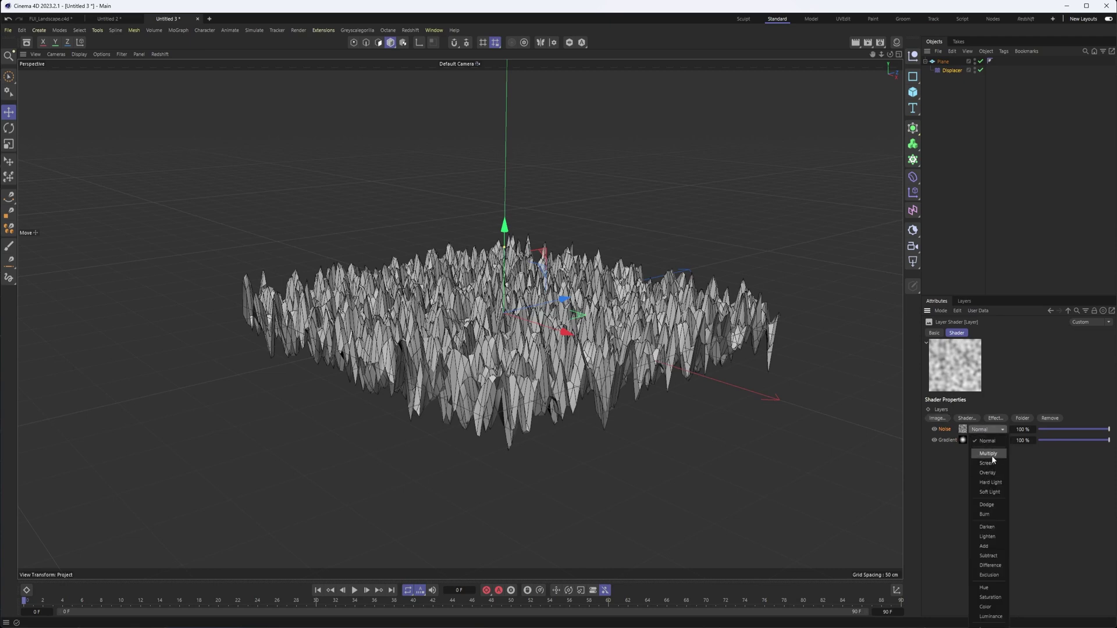
click(992, 455)
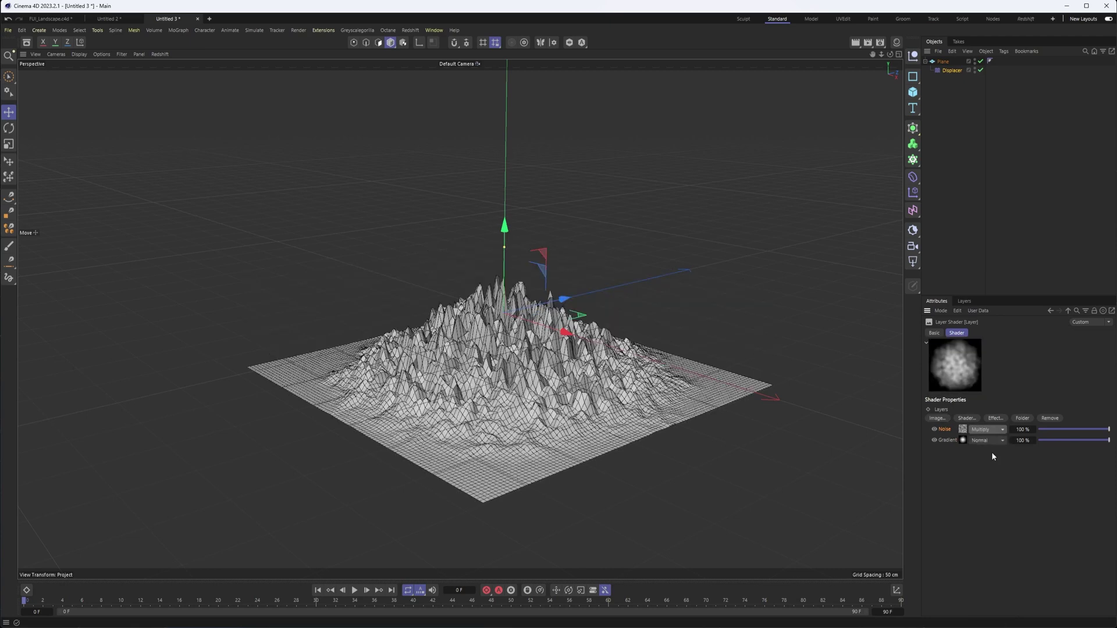
alt+right_drag(512, 349, 559, 350)
alt+drag(558, 351, 544, 369)
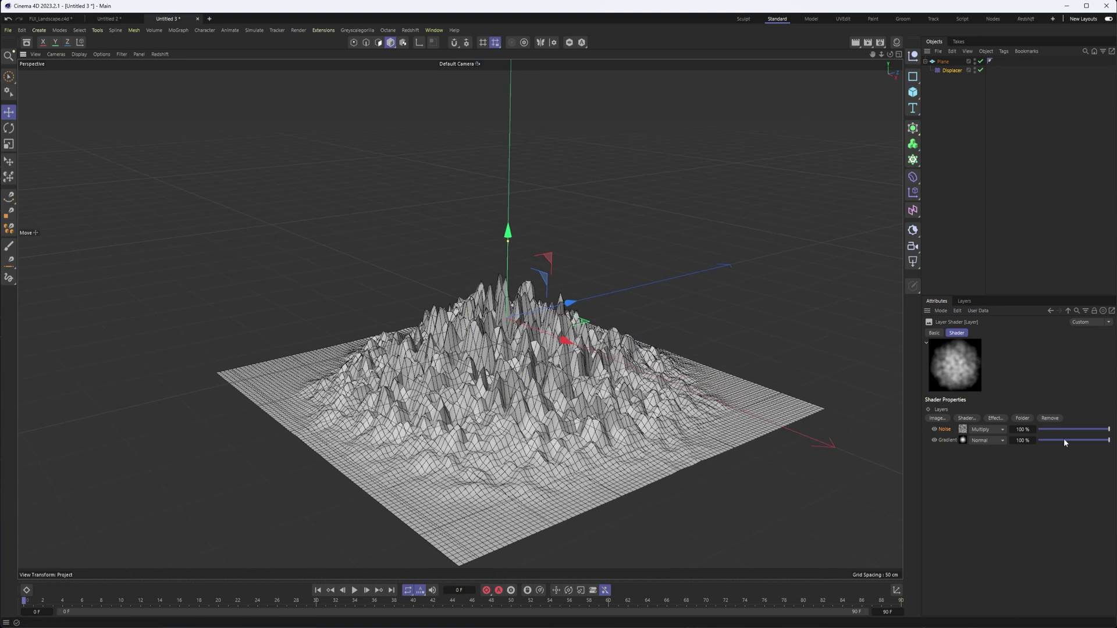
drag(1109, 430, 1079, 430)
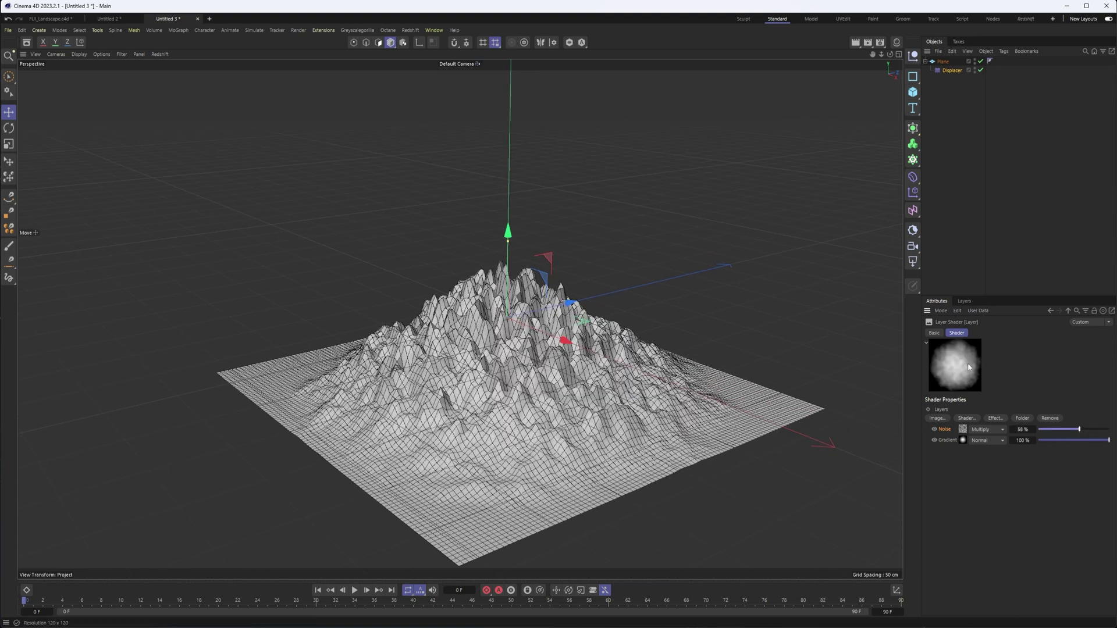
Set the Noise shader's global scale to 75%, lower its layer opacity to 31%, and compare the mountain without the noise.
click(963, 430)
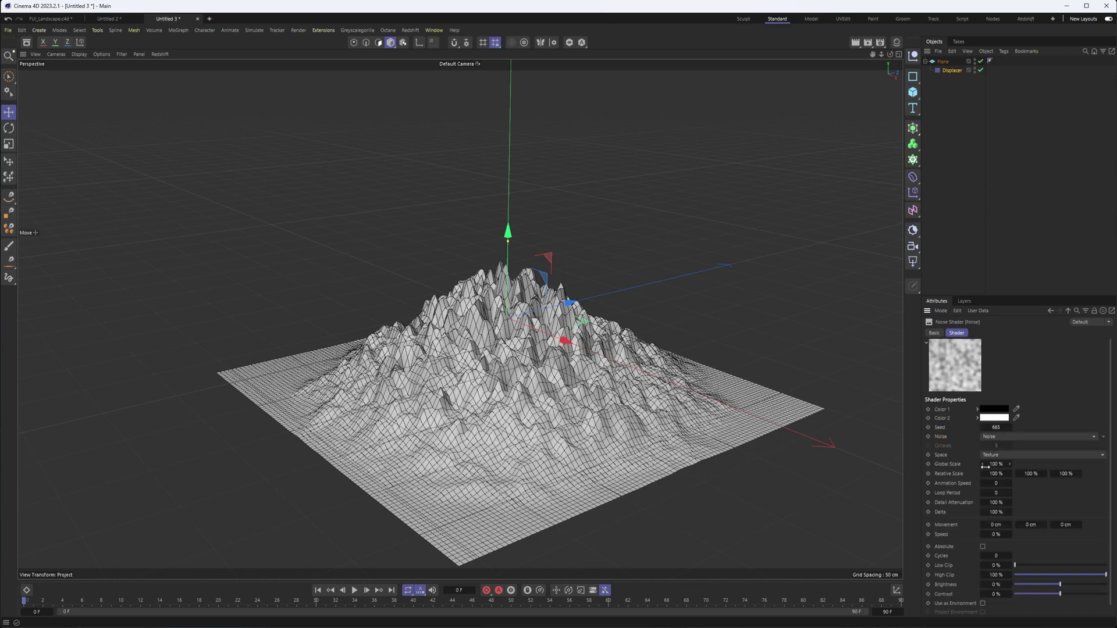
drag(1009, 464, 1009, 467)
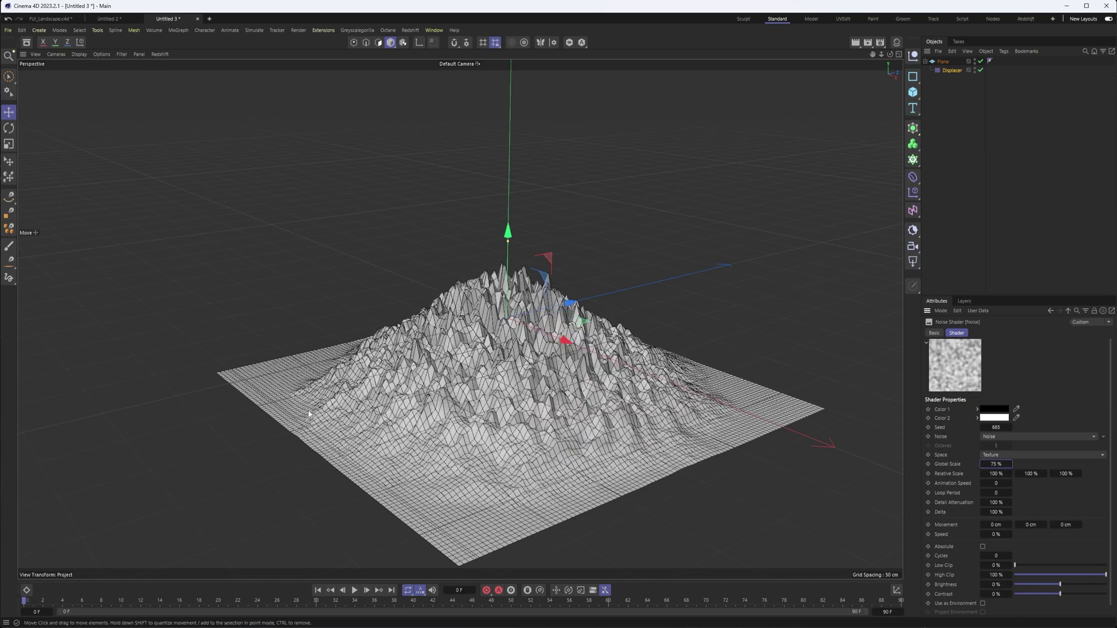
click(1068, 311)
mouse_move(1081, 429)
mouse_down()
mouse_move(1051, 432)
mouse_move(1060, 434)
mouse_up()
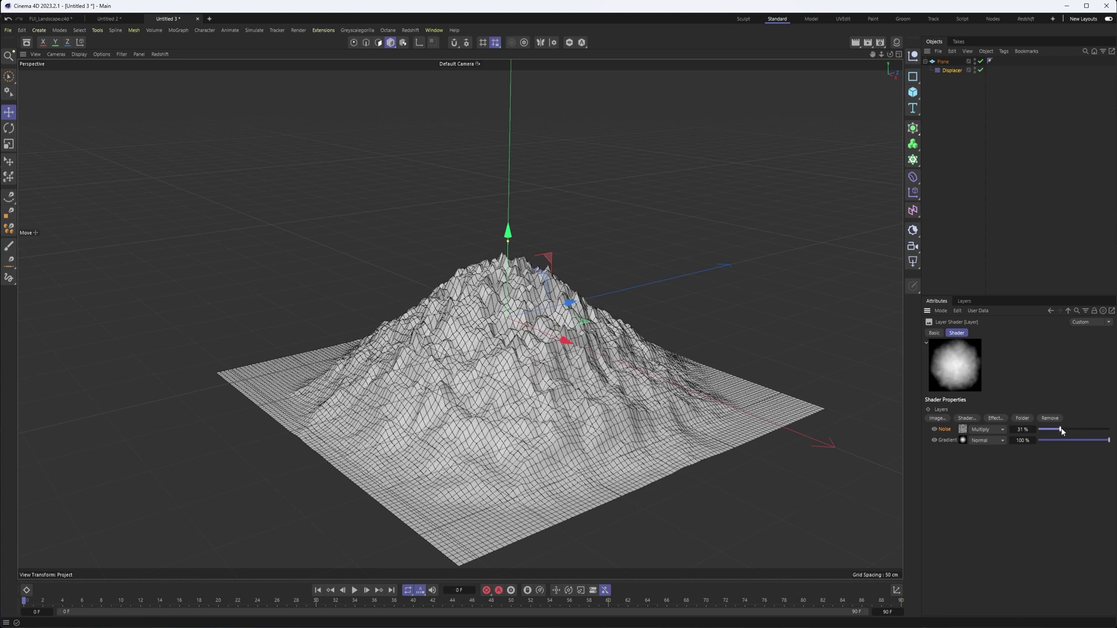
click(935, 431)
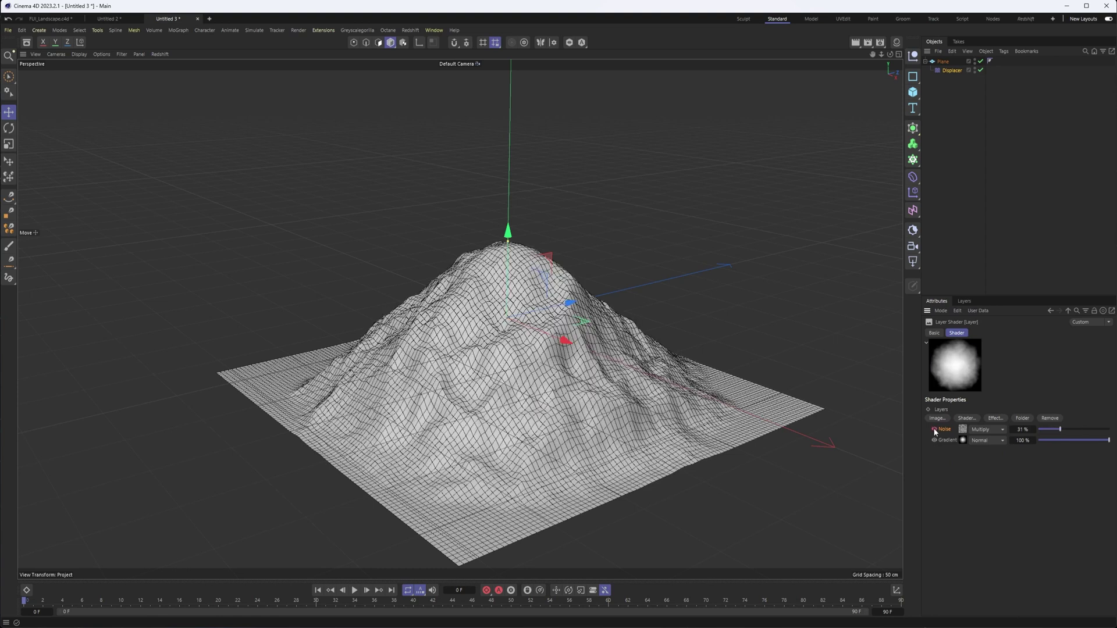
click(934, 430)
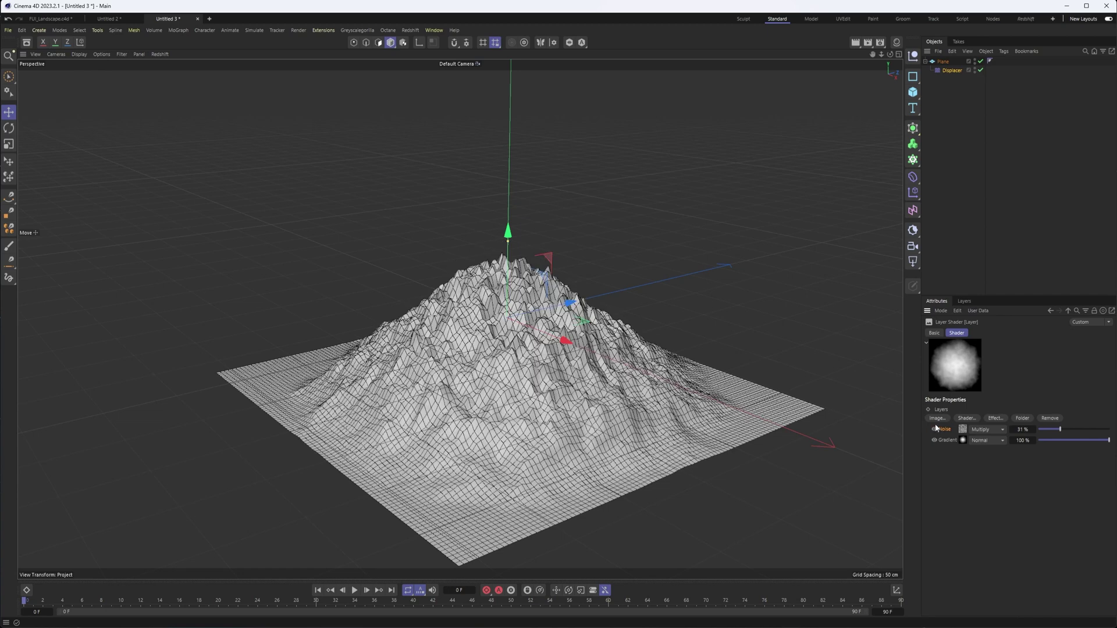
Wrap the Plane in a Subdivision Surface to smooth the mountain's geometry.
click(942, 62)
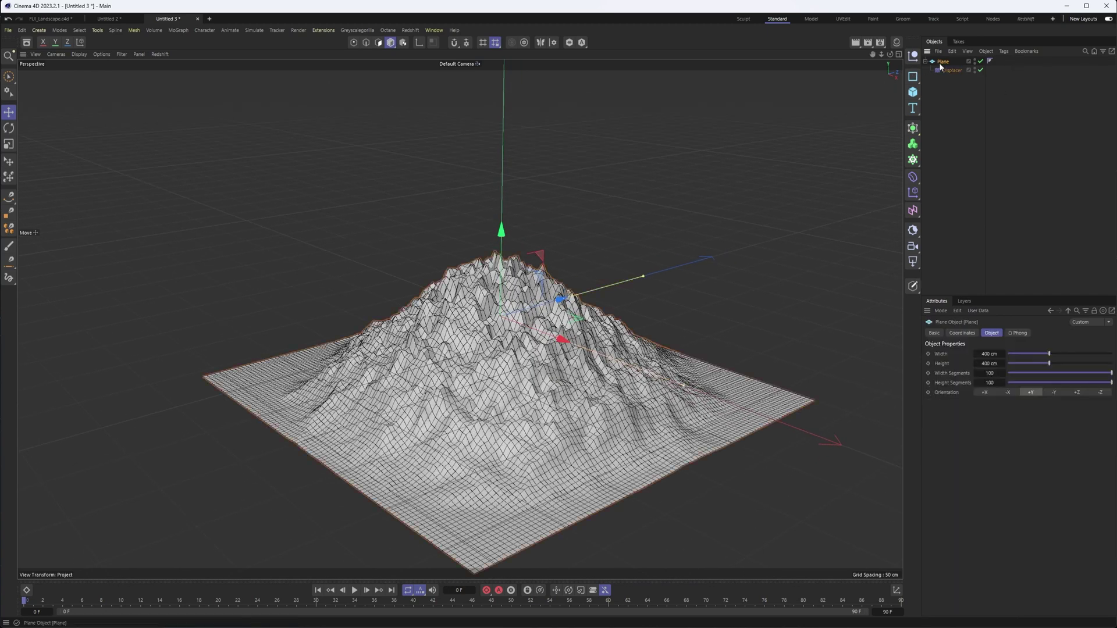
alt+click(913, 128)
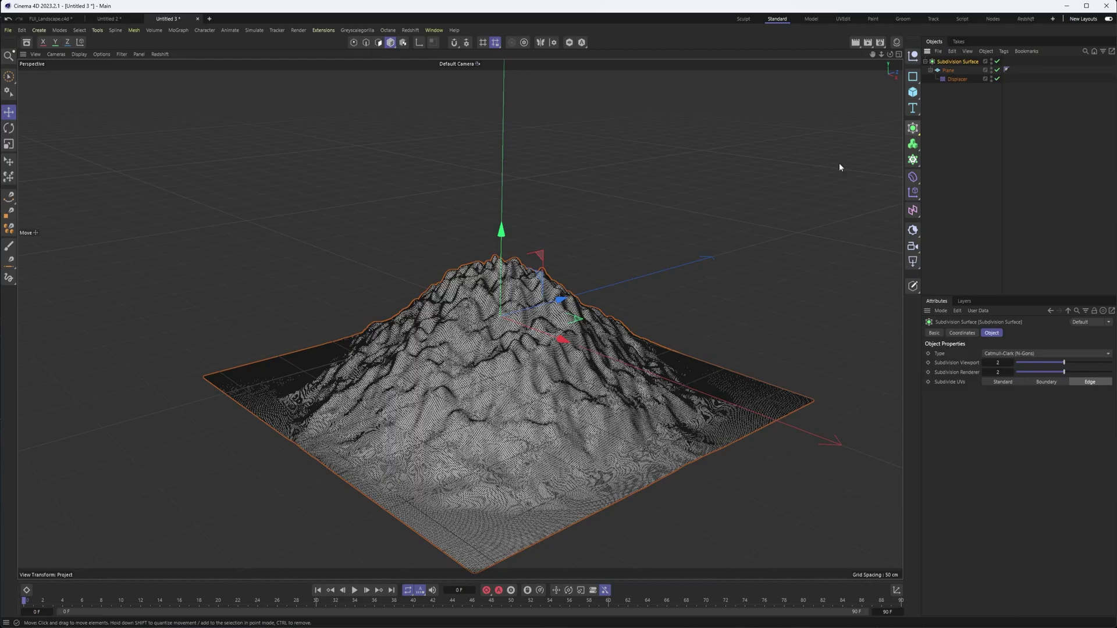
alt+drag(563, 334, 489, 343)
drag(472, 257, 472, 164)
alt+middle_drag(473, 203, 457, 245)
alt+drag(457, 245, 427, 282)
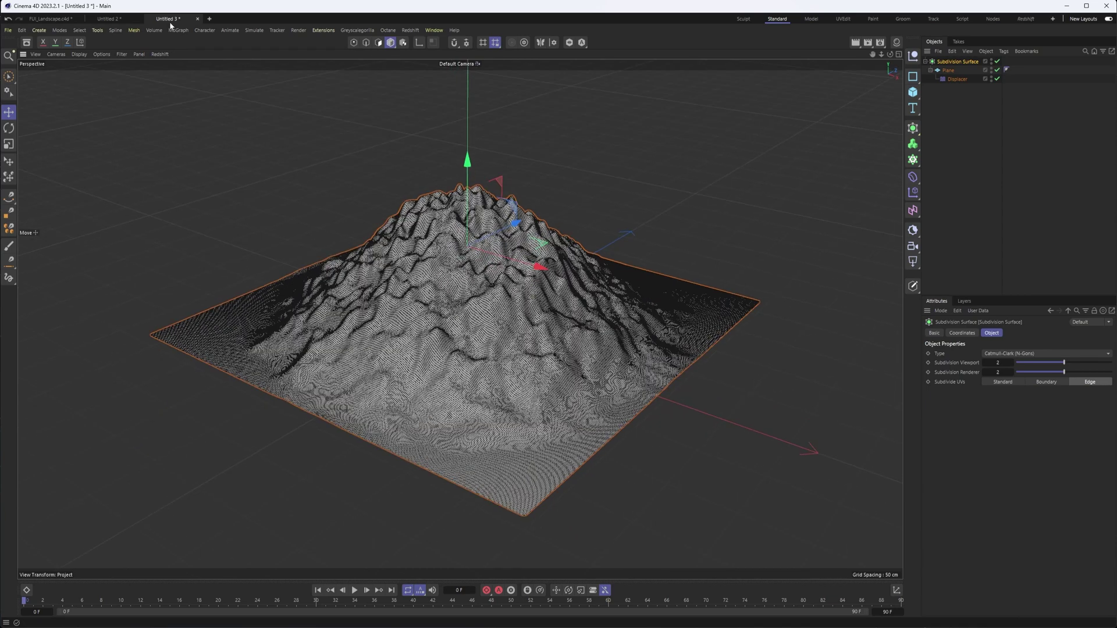
Switch the viewport display to smooth shading without mesh lines and inspect the mountain's surface.
click(84, 55)
click(94, 80)
alt+right_drag(483, 324, 502, 315)
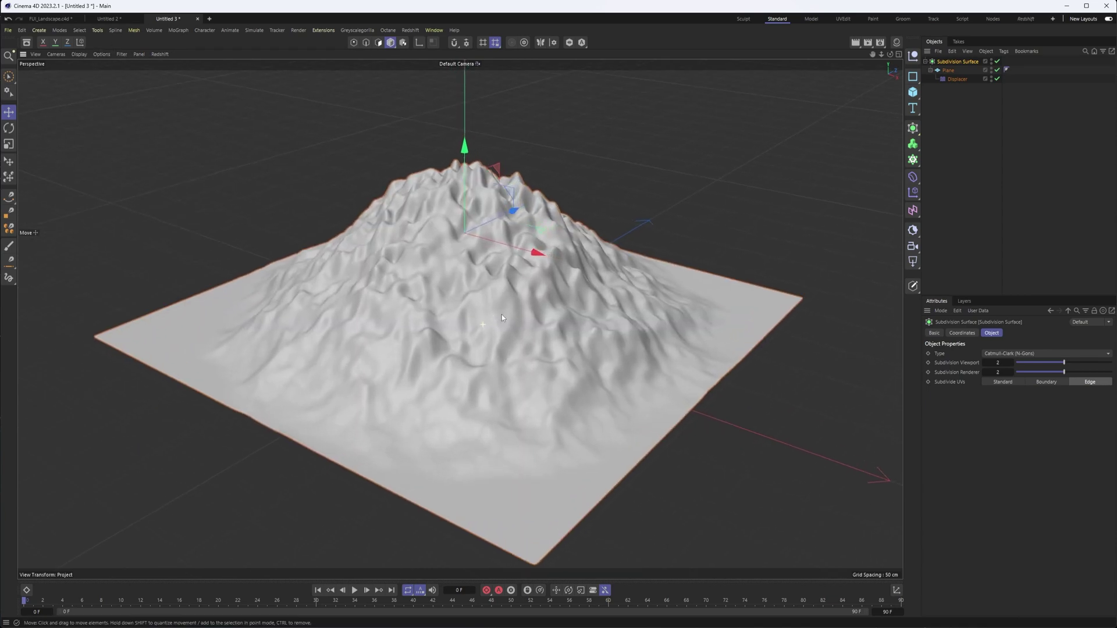
alt+drag(502, 317, 502, 320)
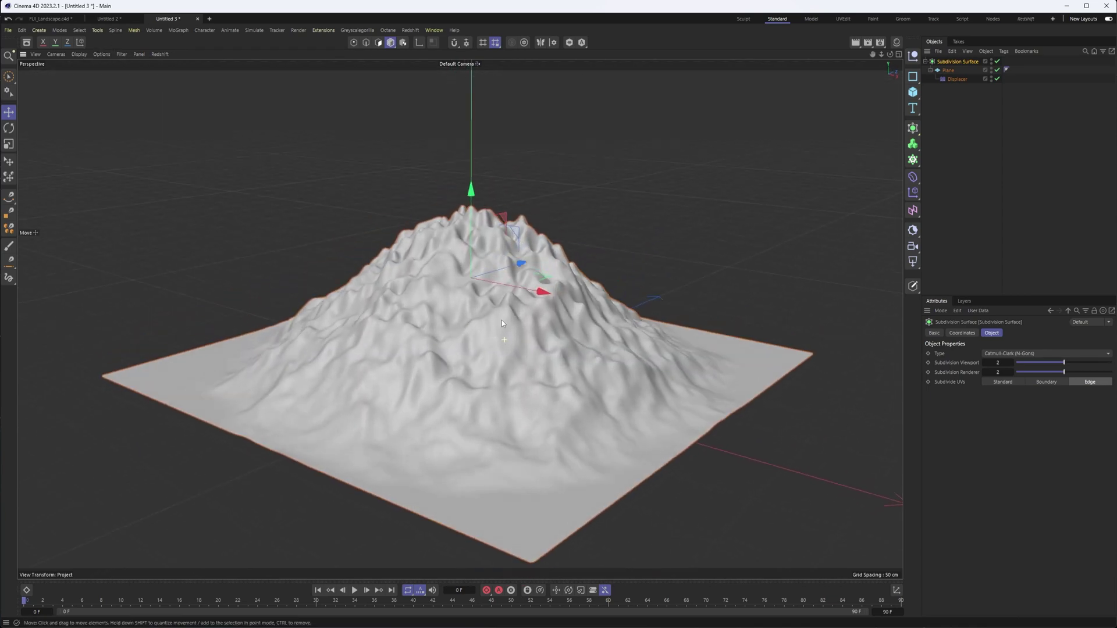
Group the Subdivision Surface under a Null and add a second Displacer inside that Null.
click(963, 79)
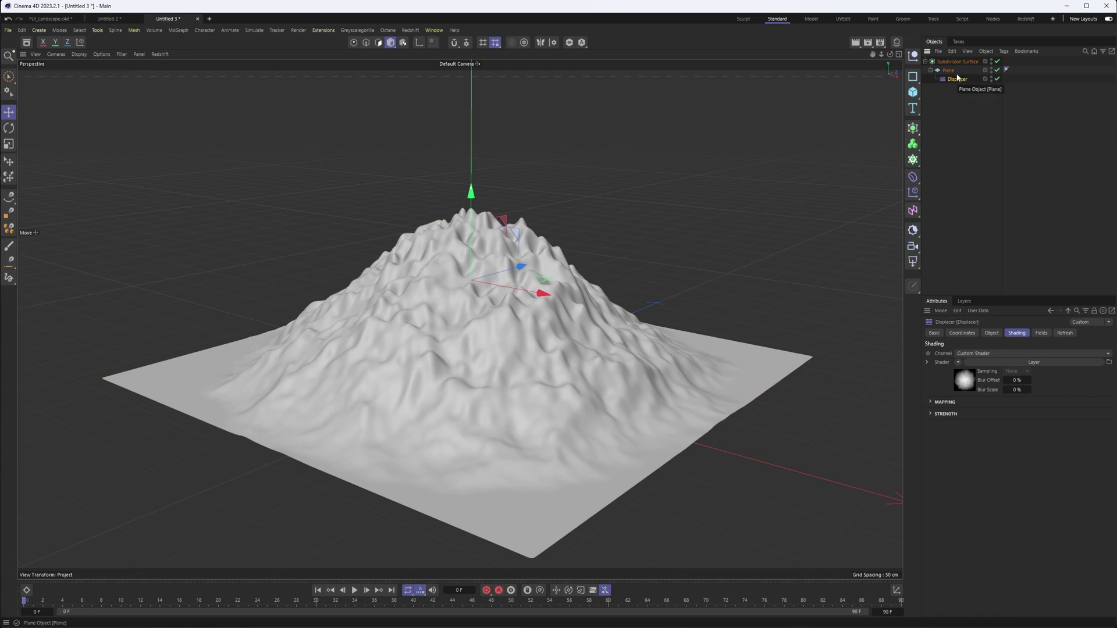
click(937, 62)
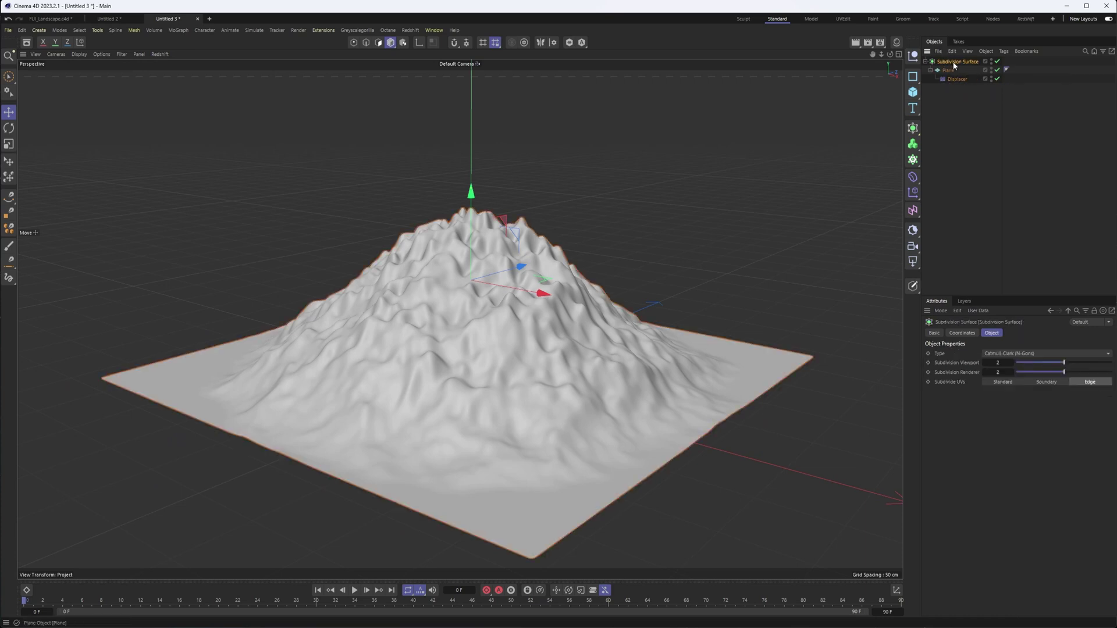
right_click(955, 61)
click(984, 343)
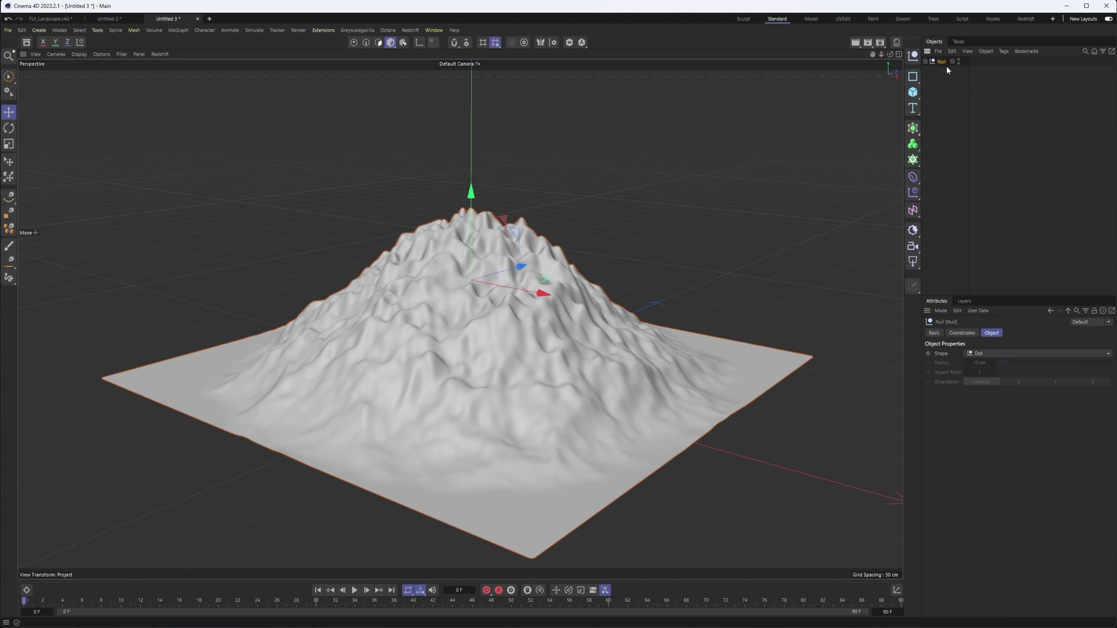
click(915, 182)
click(954, 422)
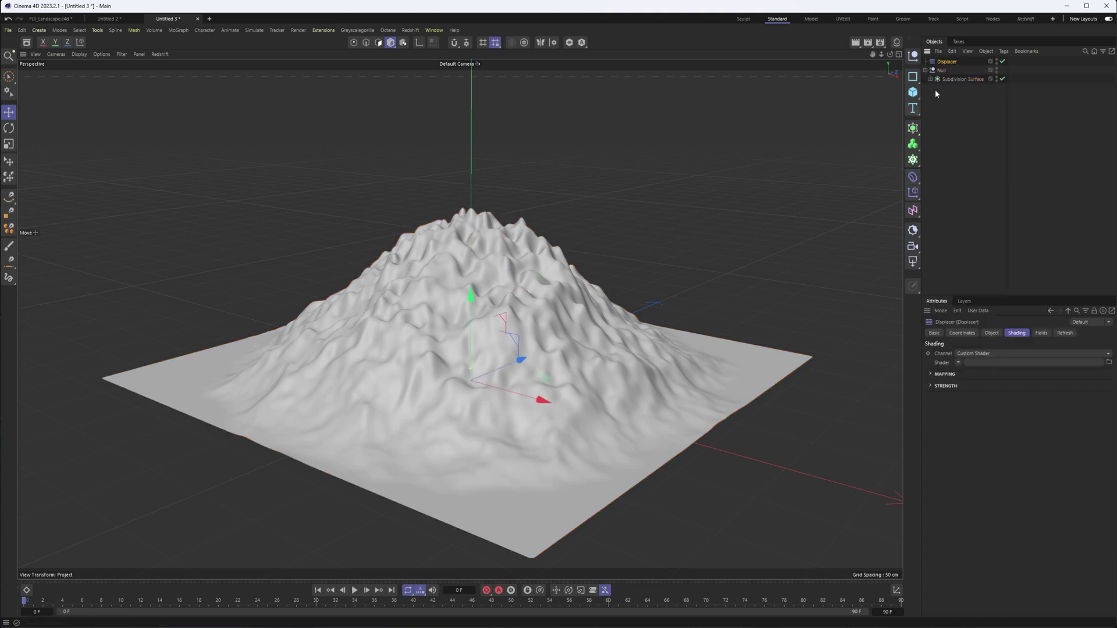
drag(945, 66, 946, 73)
Load a Noise shader into the second Displacer and set its global scale to 60%.
click(958, 363)
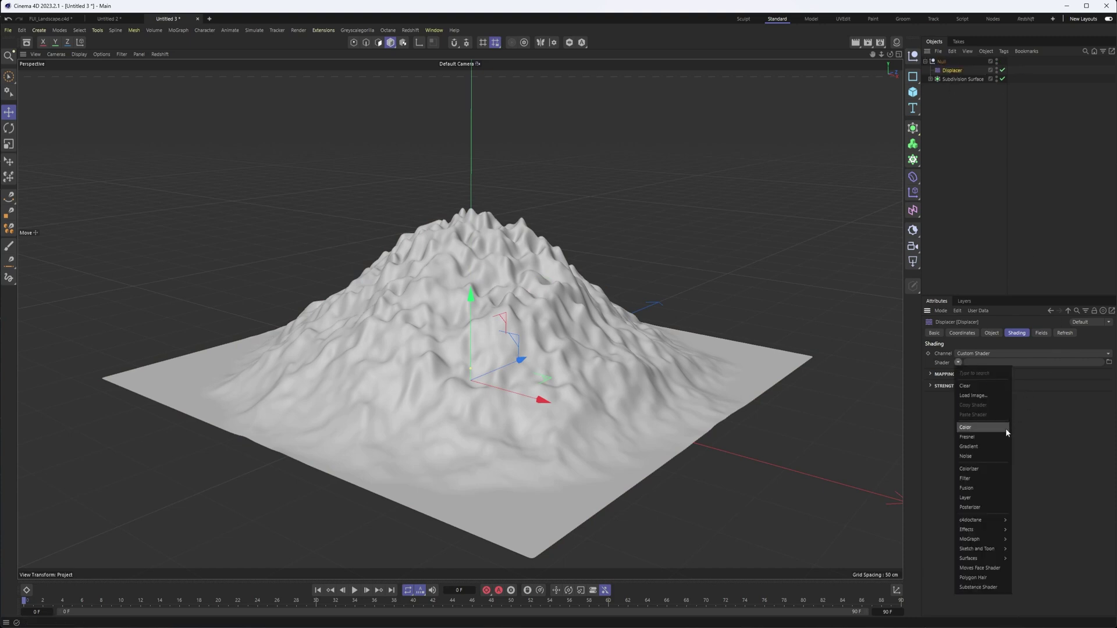
click(983, 457)
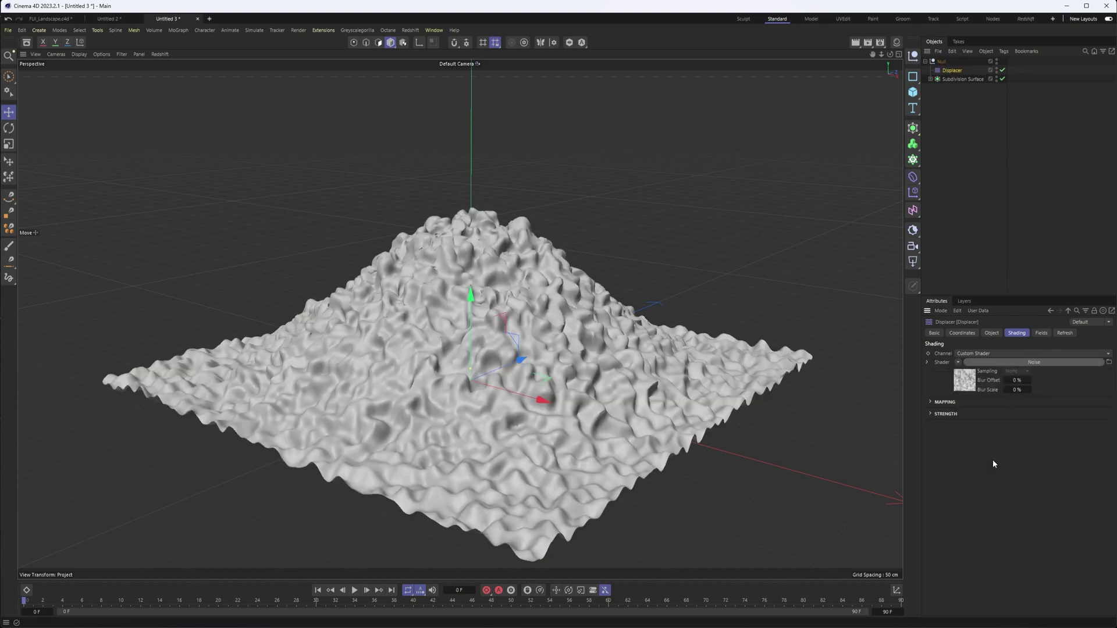
click(1003, 362)
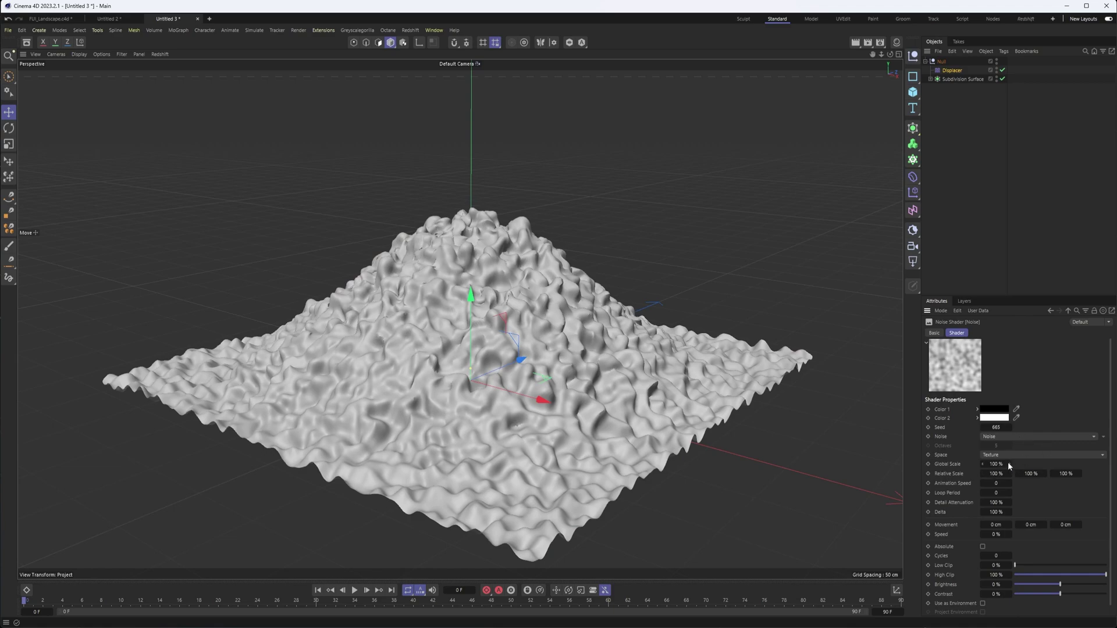
mouse_move(1011, 463)
mouse_down()
mouse_move(1011, 475)
mouse_move(1014, 453)
mouse_up()
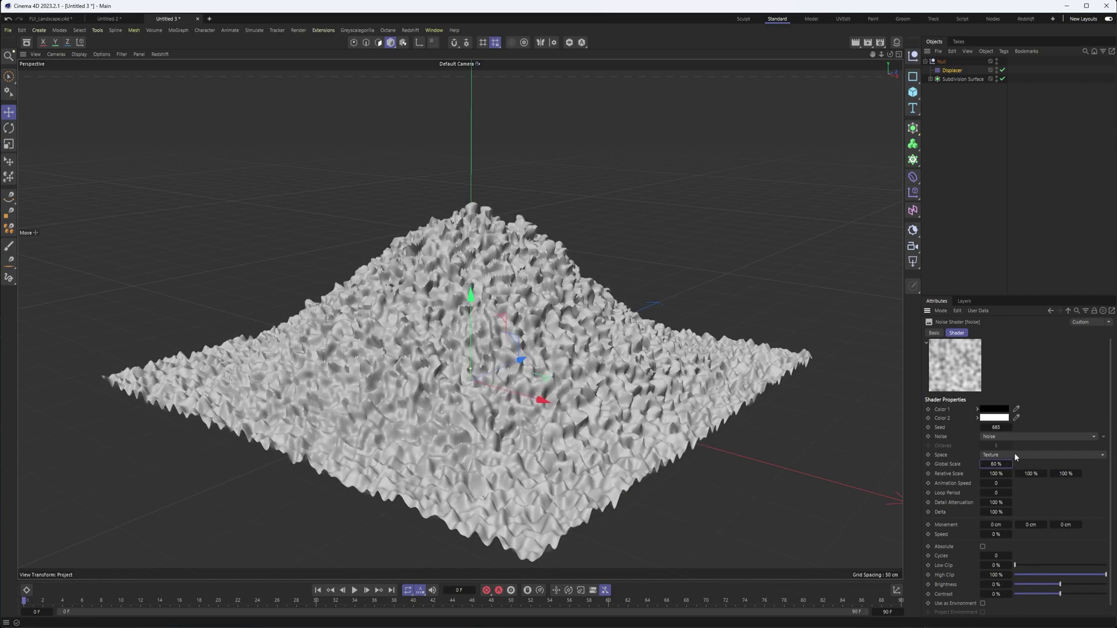
Lower the second Displacer's strength to 19% for finer surface detail on the mountain.
click(1066, 314)
click(991, 333)
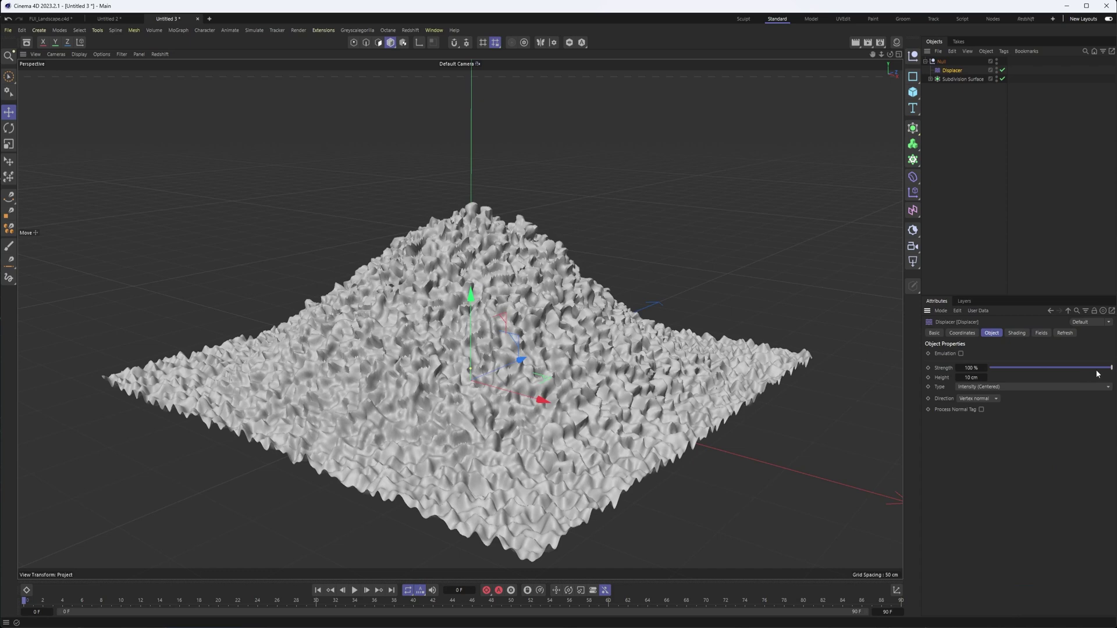
drag(1097, 368, 1056, 376)
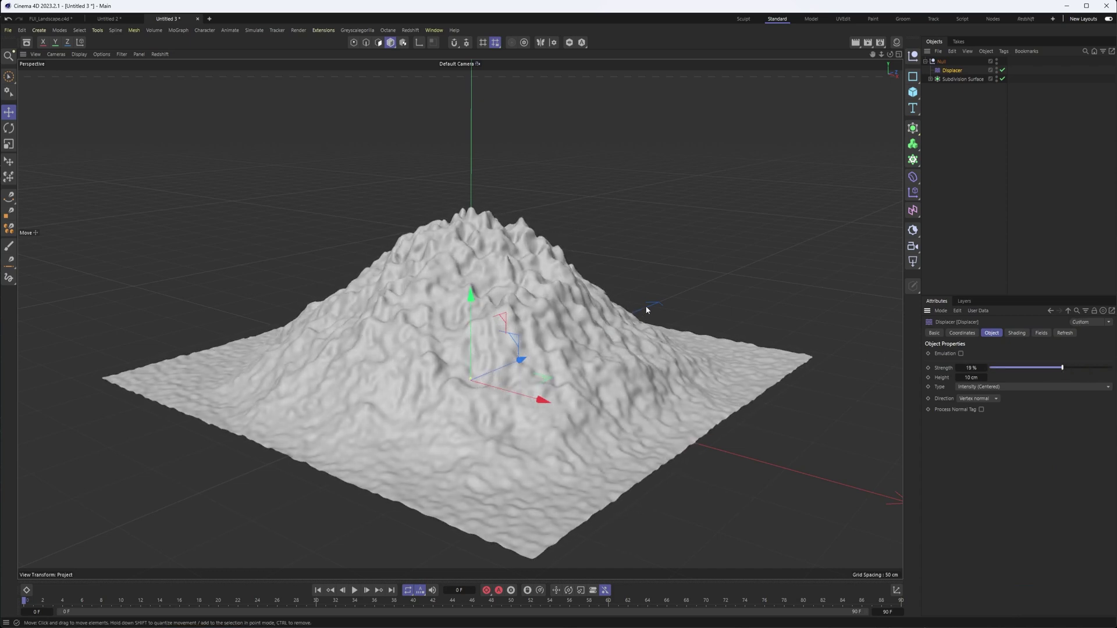
mouse_move(612, 326)
alt+mouse_down()
mouse_move(591, 326)
mouse_move(604, 319)
alt+mouse_up()
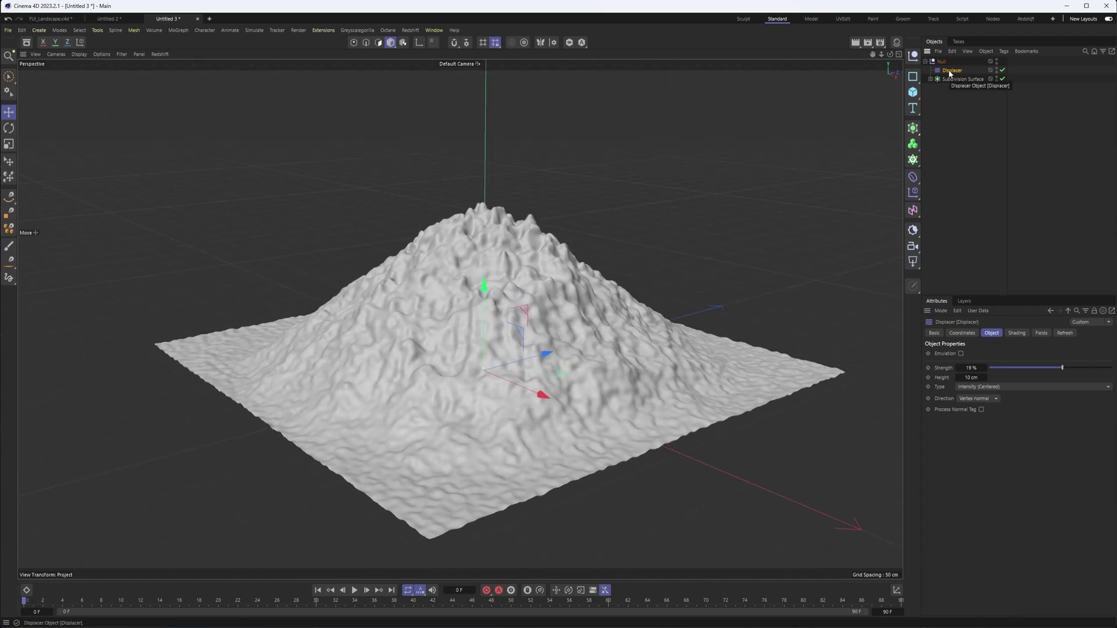
Delete the second Displacer, move the Subdivision Surface out of the Null, and remove the empty Null.
key(Delete)
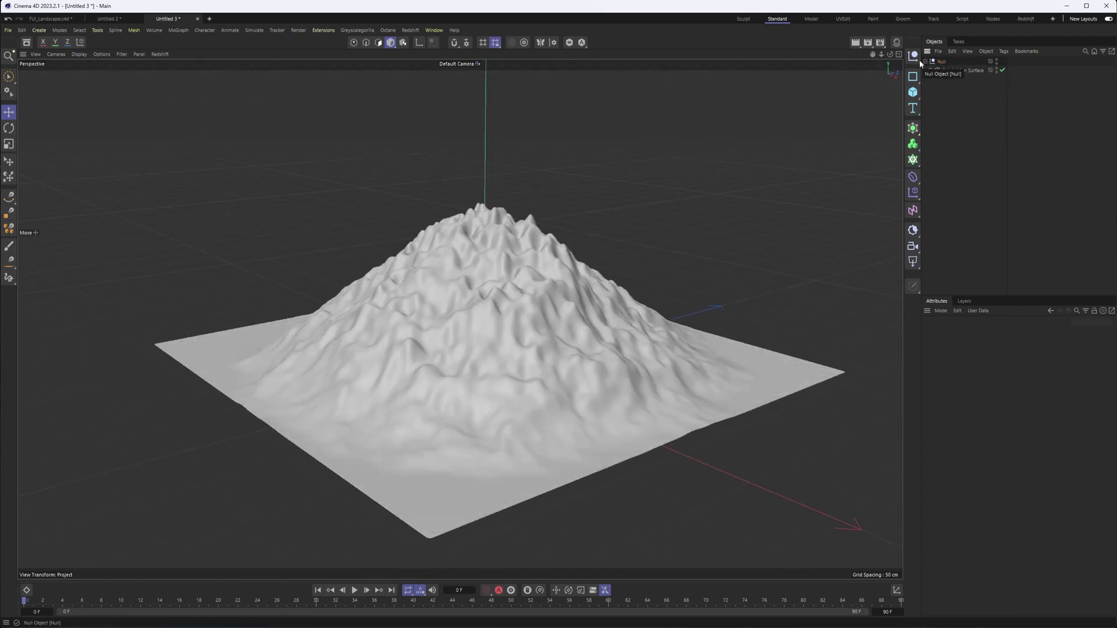
click(930, 71)
click(938, 61)
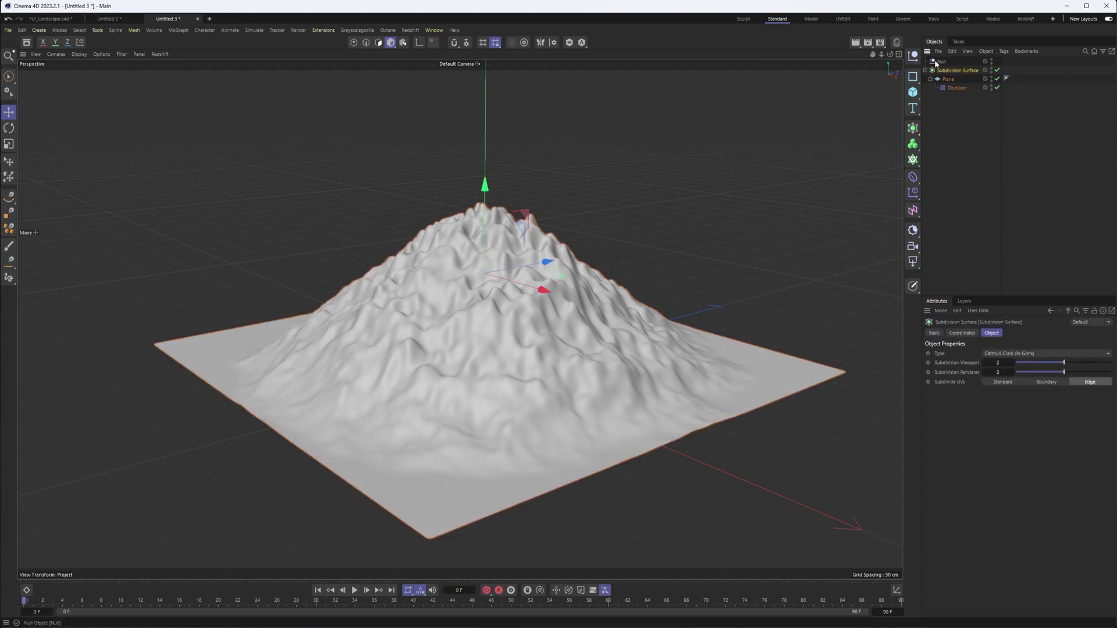
key(Delete)
Add a Capsule Field to the Plane's Displacer to limit where the displacement applies.
click(954, 80)
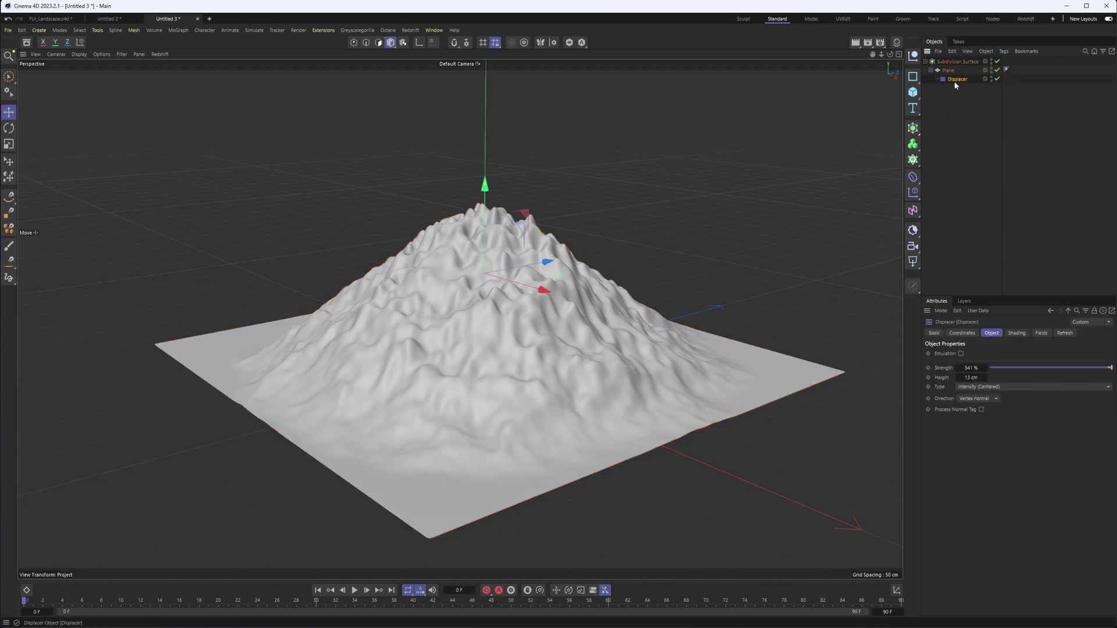
alt+drag(560, 381, 552, 371)
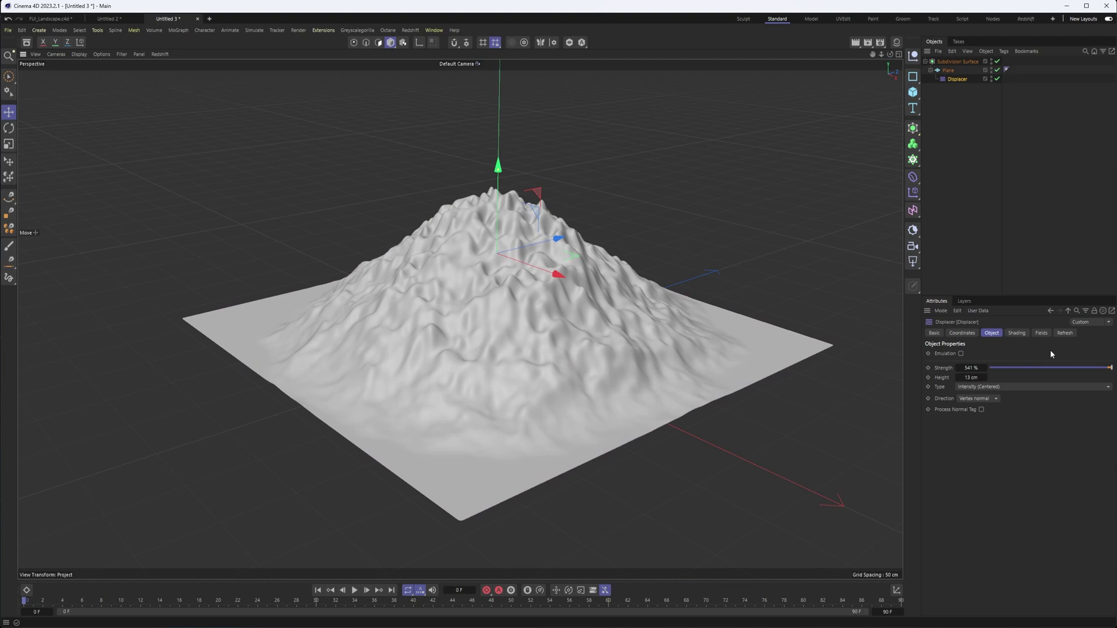
click(1041, 333)
click(943, 420)
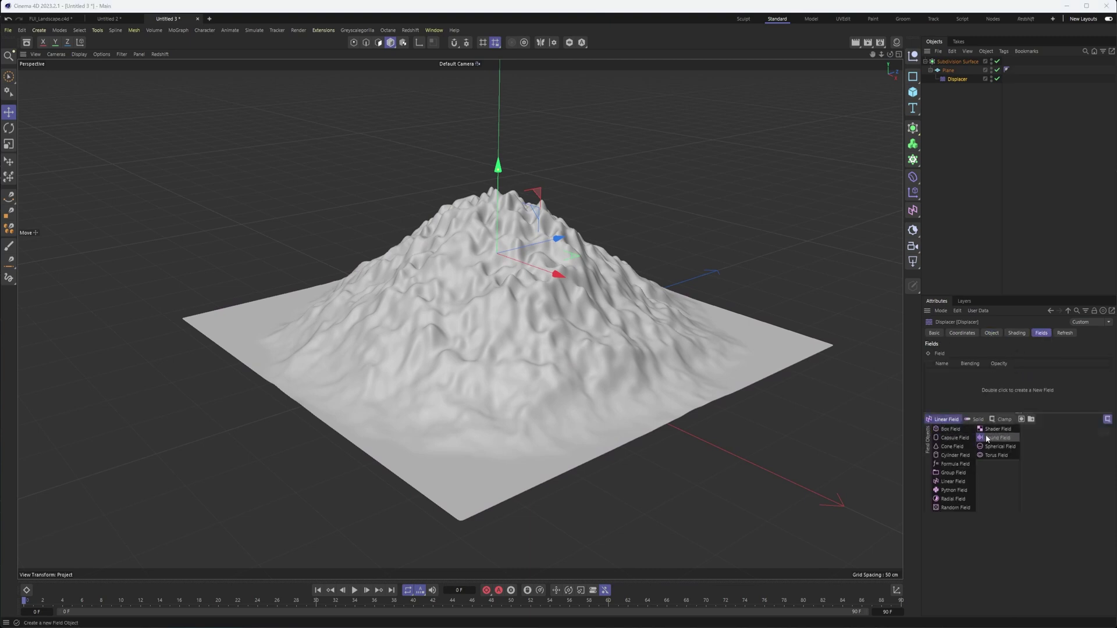
click(944, 439)
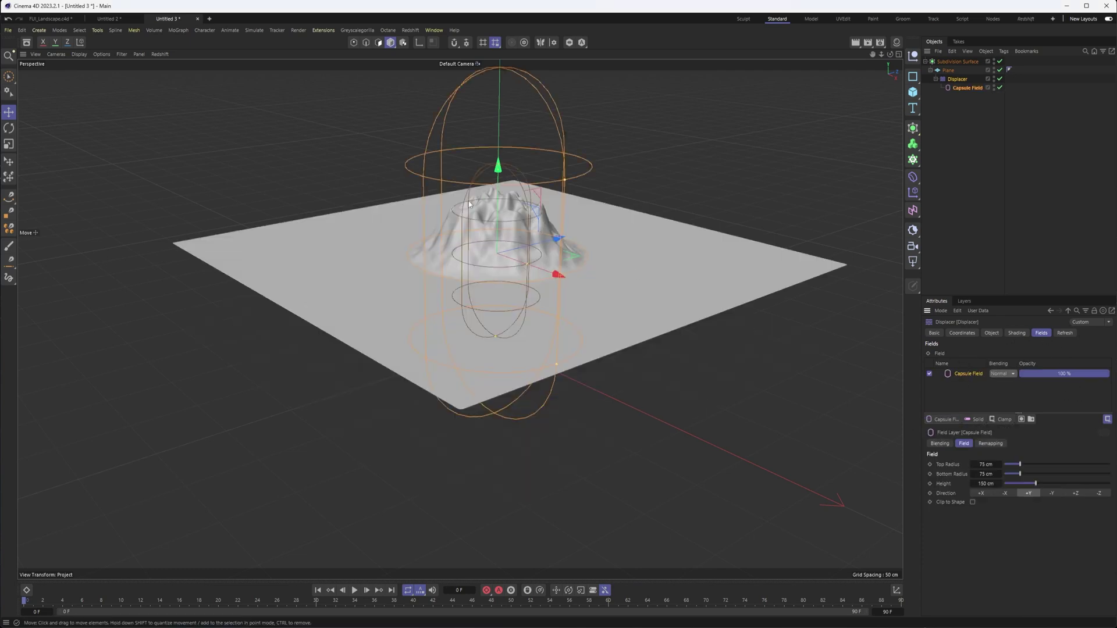
middle_click(498, 232)
click(456, 54)
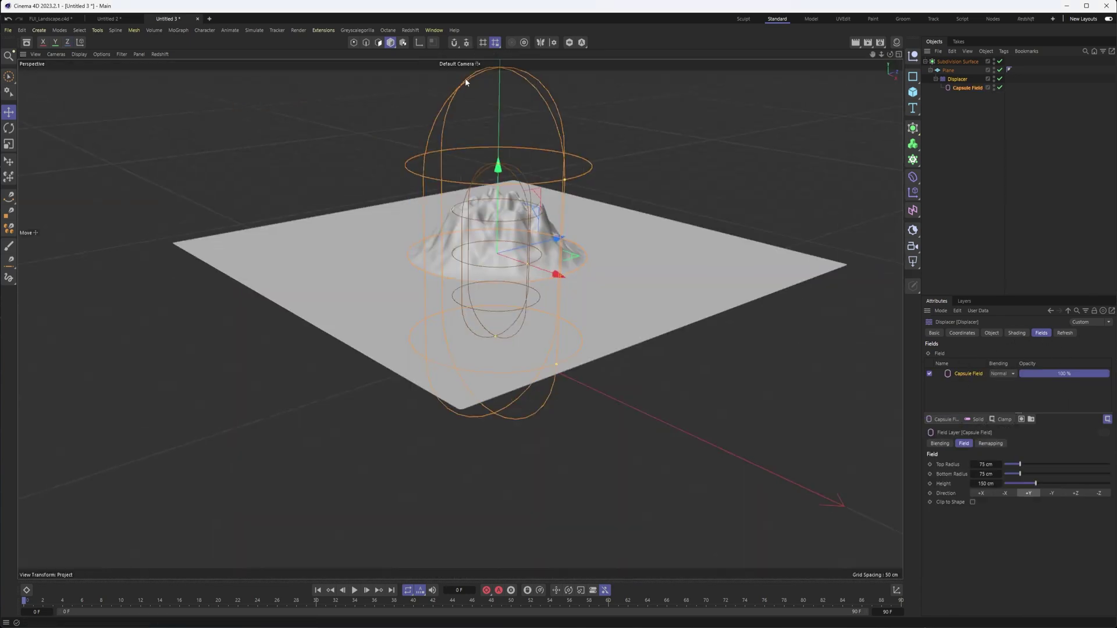
alt+middle_drag(599, 331, 615, 379)
drag(514, 242, 514, 230)
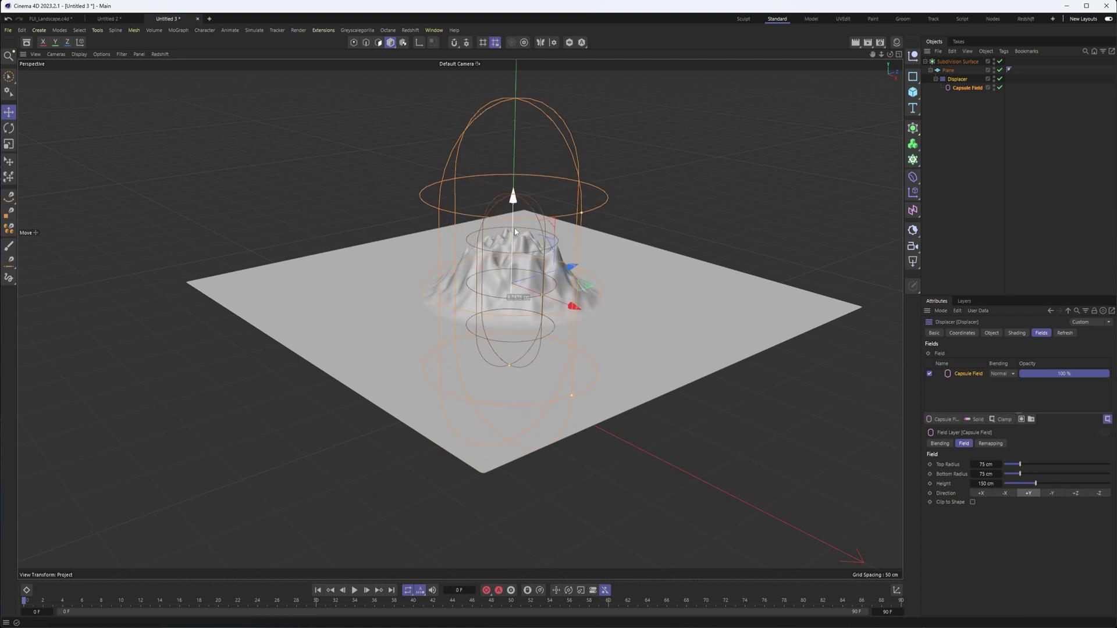
alt+drag(515, 280, 527, 185)
key(t)
key(ctrl+z)
Scale the Capsule Field down to radii of about 60 cm and a height of about 120 cm.
click(1001, 333)
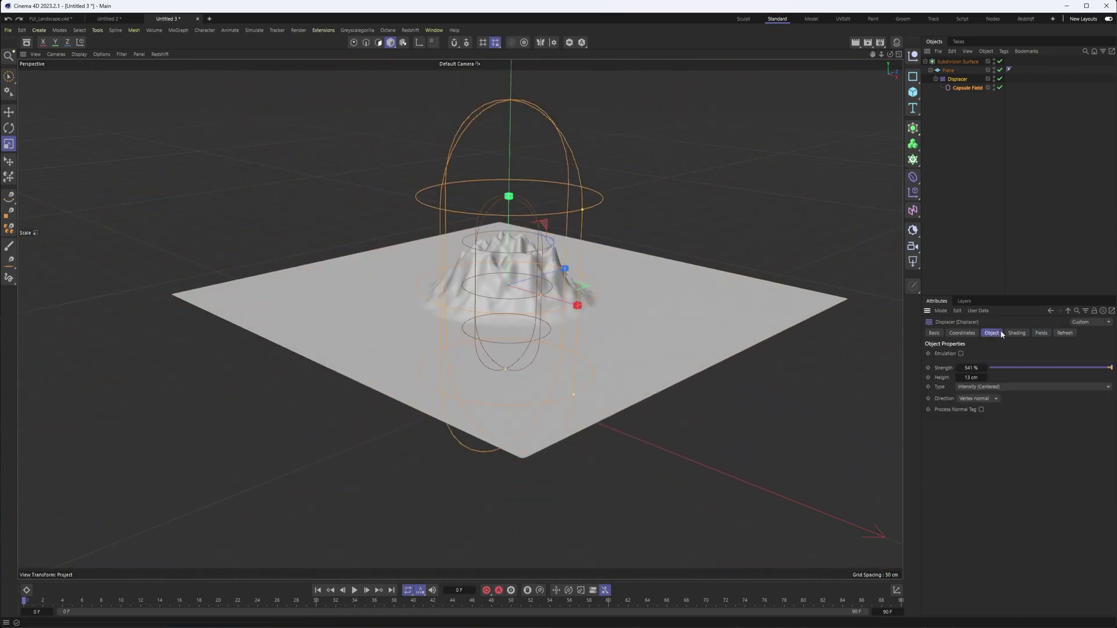
click(959, 88)
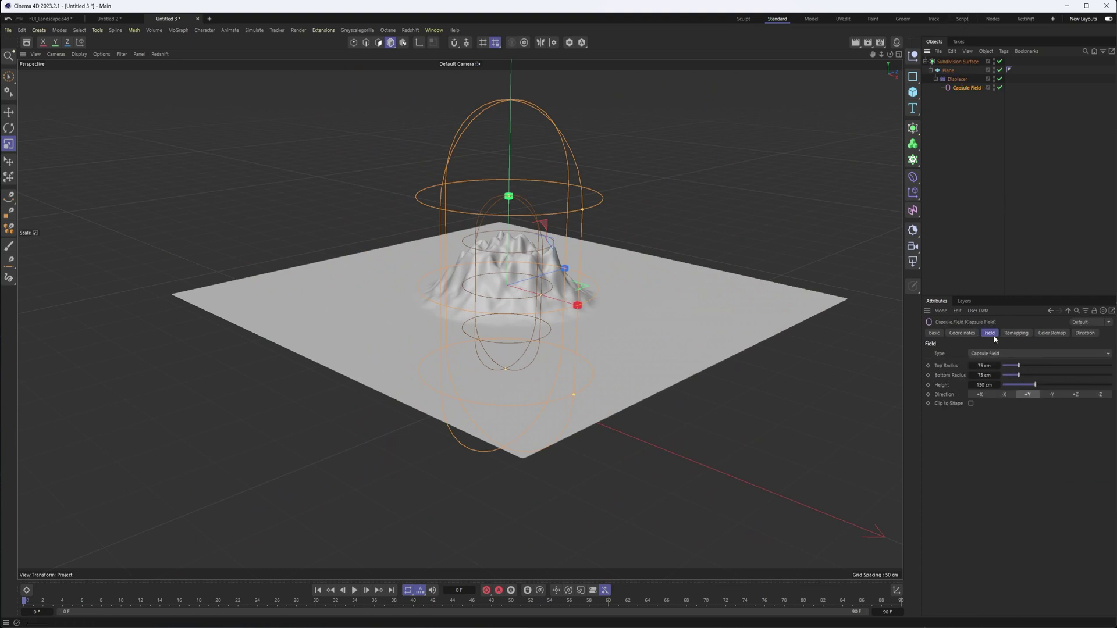
drag(795, 299, 550, 288)
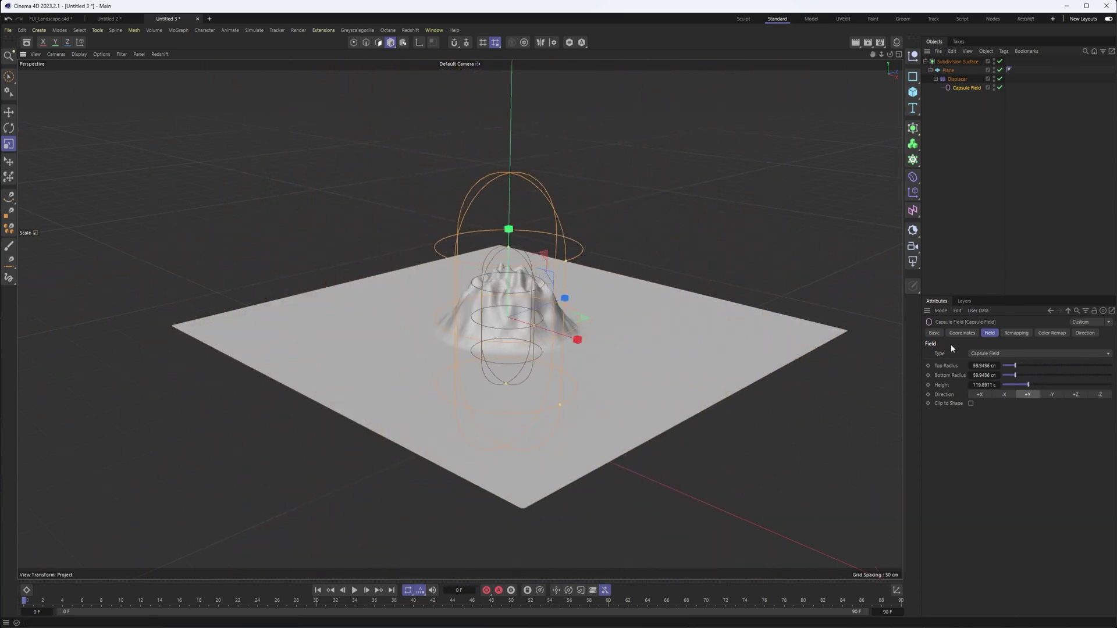
Change the field to a Cylinder Field with a height of 134 cm and keyframe its radius at 0 cm on frame 0.
click(1011, 355)
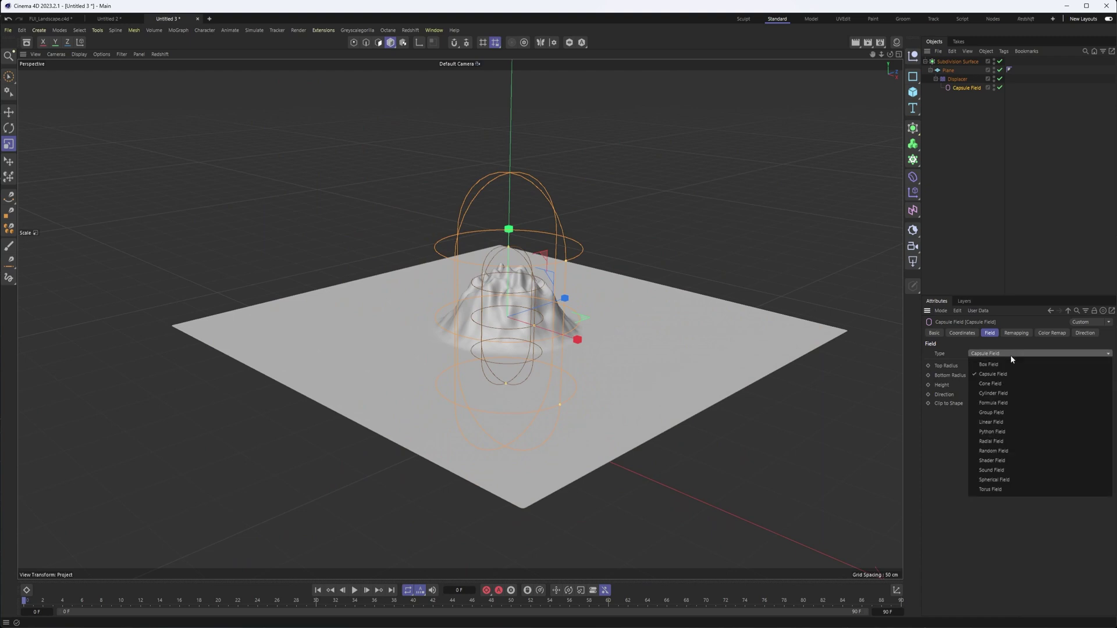
click(1006, 392)
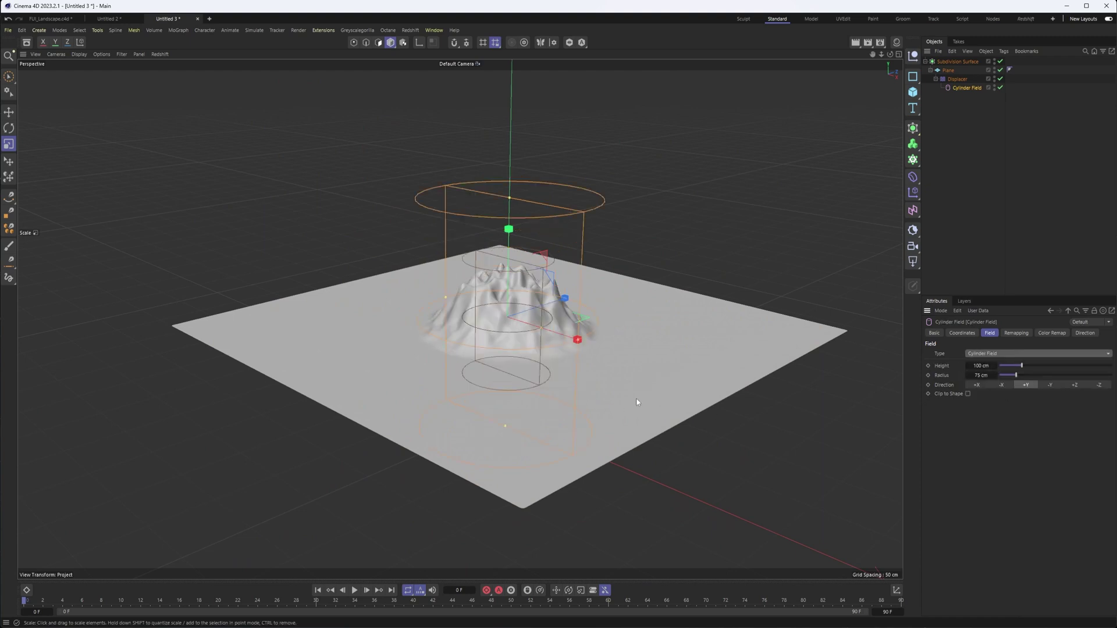
drag(1018, 374, 992, 374)
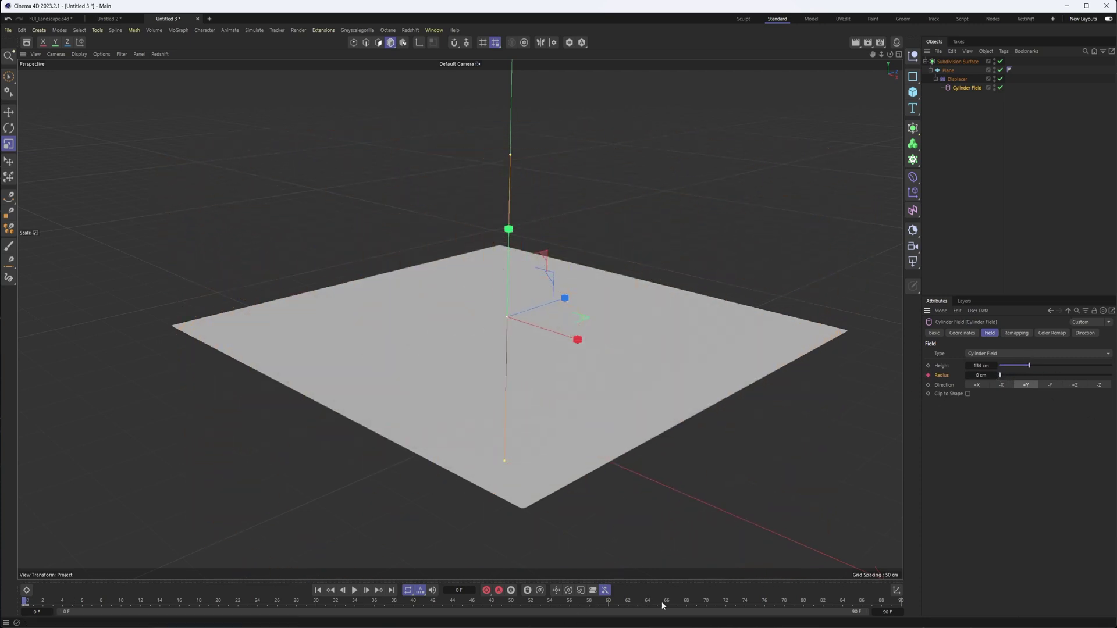
At frame 70, set the Cylinder Field's radius to 475 cm, keyframe it, and deselect the field.
drag(704, 603, 707, 602)
drag(1001, 375, 1114, 376)
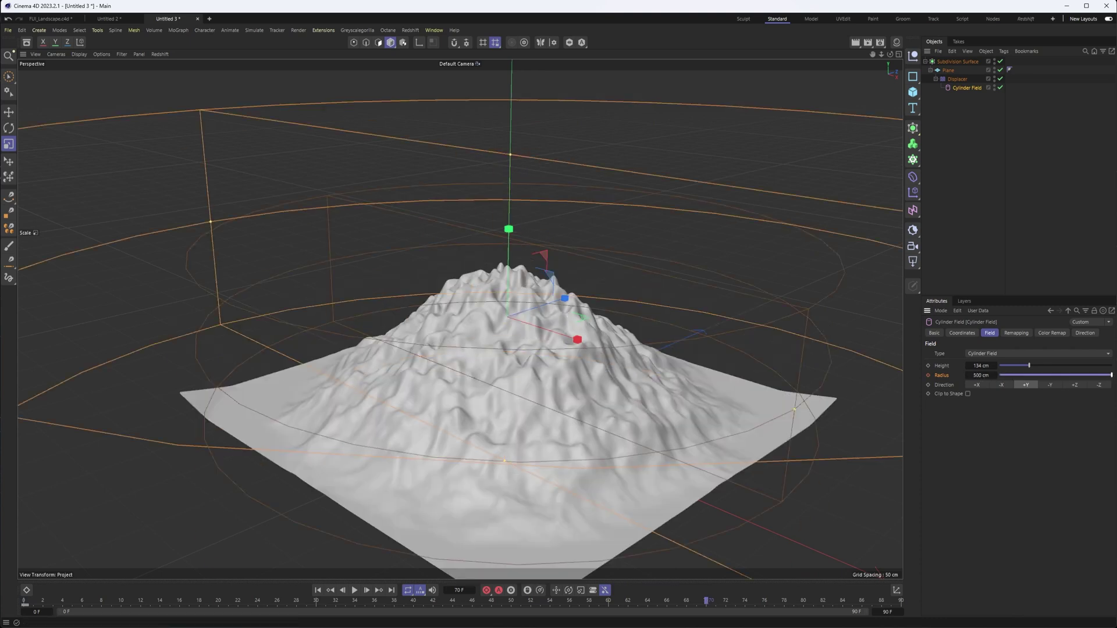
alt+middle_drag(564, 432, 534, 357)
alt+drag(535, 357, 519, 333)
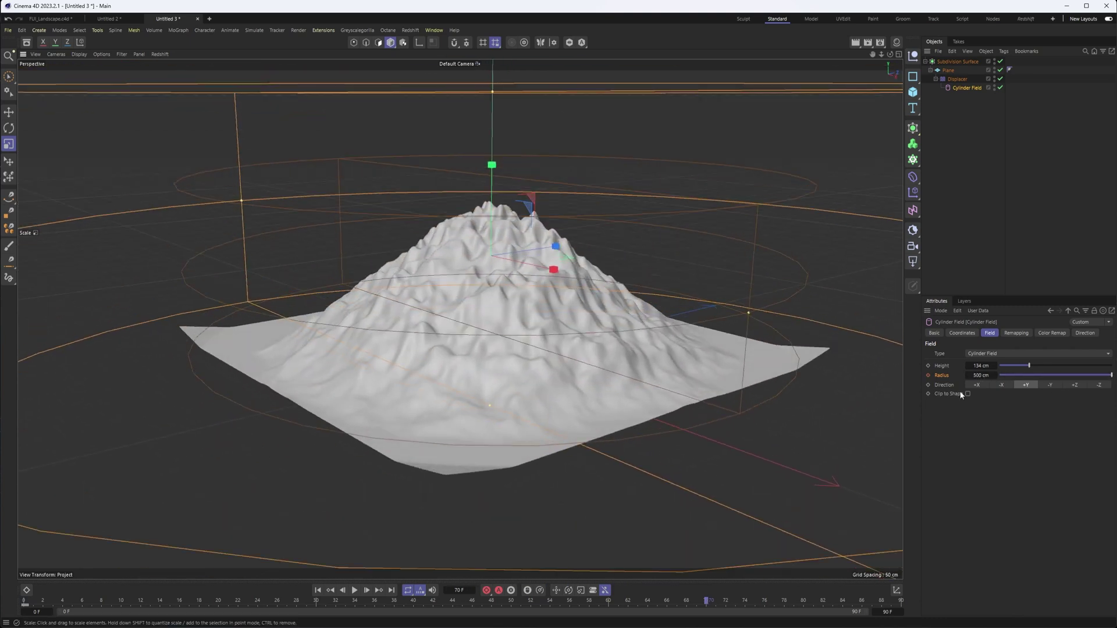
mouse_move(994, 376)
mouse_down()
mouse_move(1007, 376)
mouse_move(994, 376)
mouse_up()
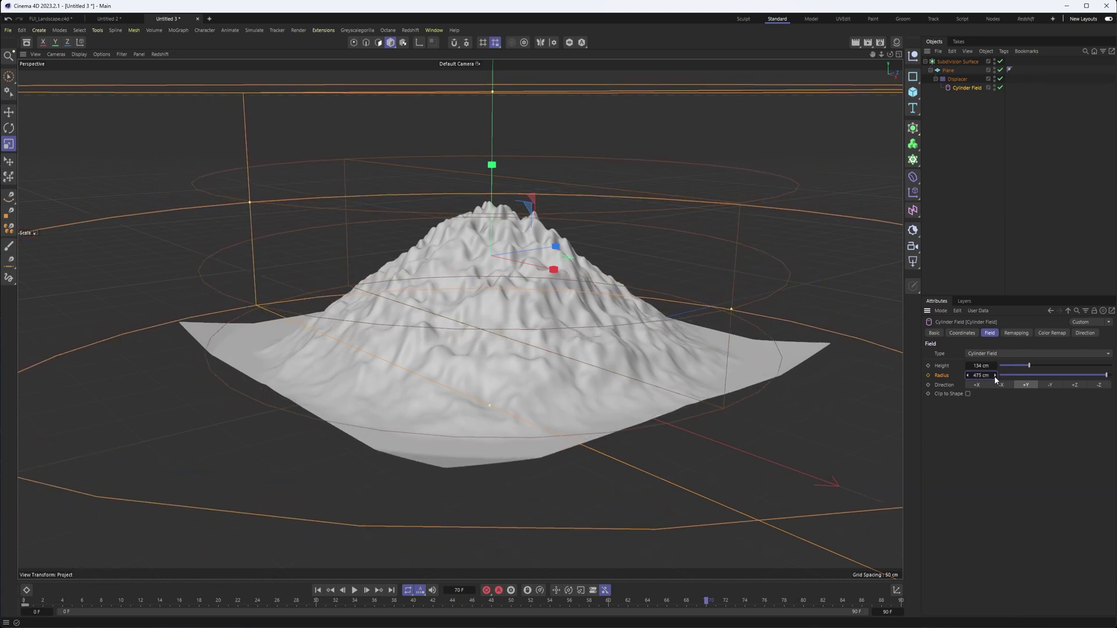
click(928, 375)
alt+drag(557, 352, 556, 349)
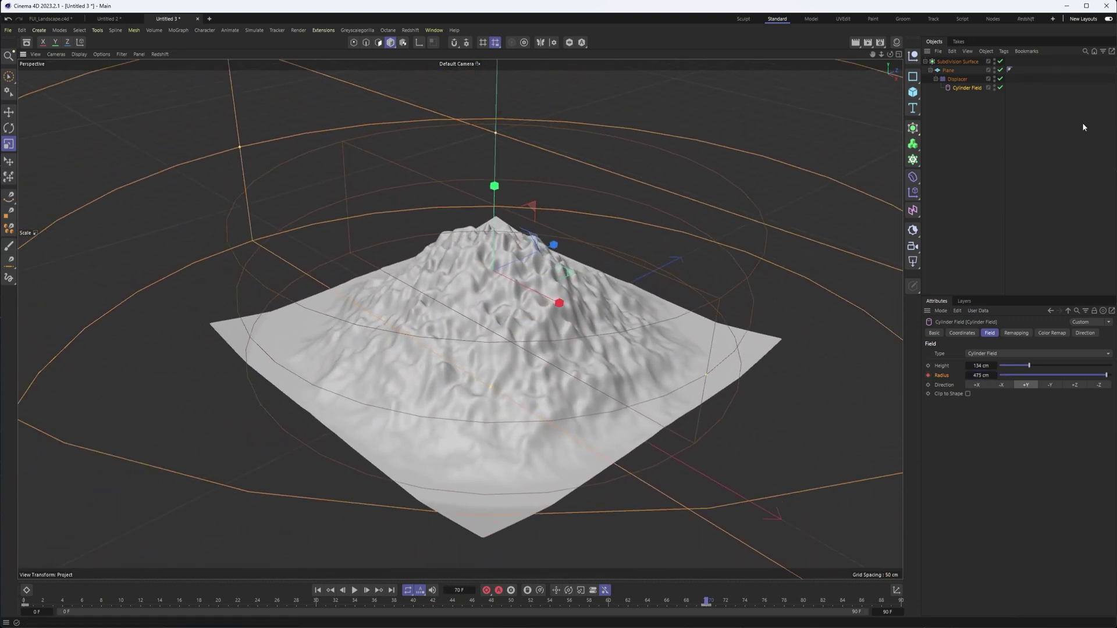
click(1082, 122)
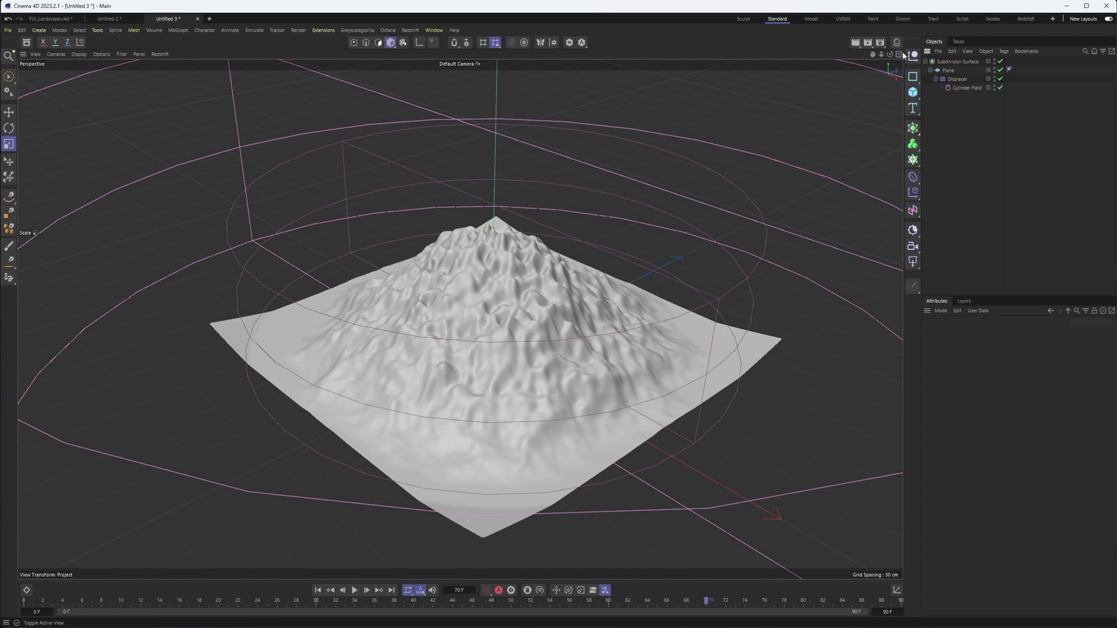
Add a Redshift Dome Light and set its color to a near-black grey of RGB 11, 11, 11.
click(912, 249)
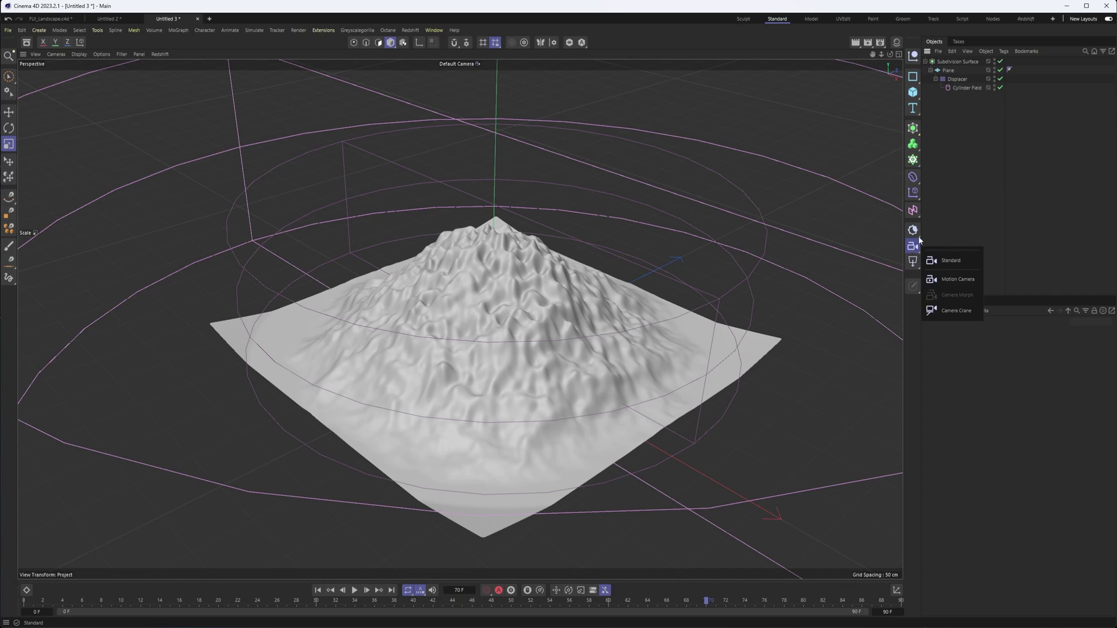
click(911, 261)
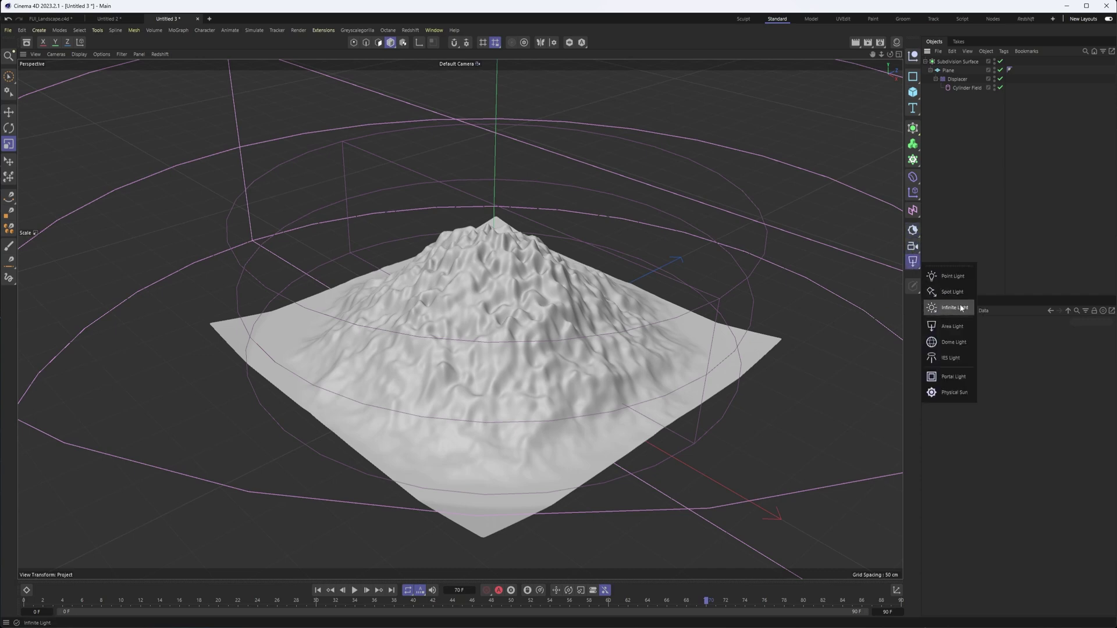
click(945, 342)
click(987, 417)
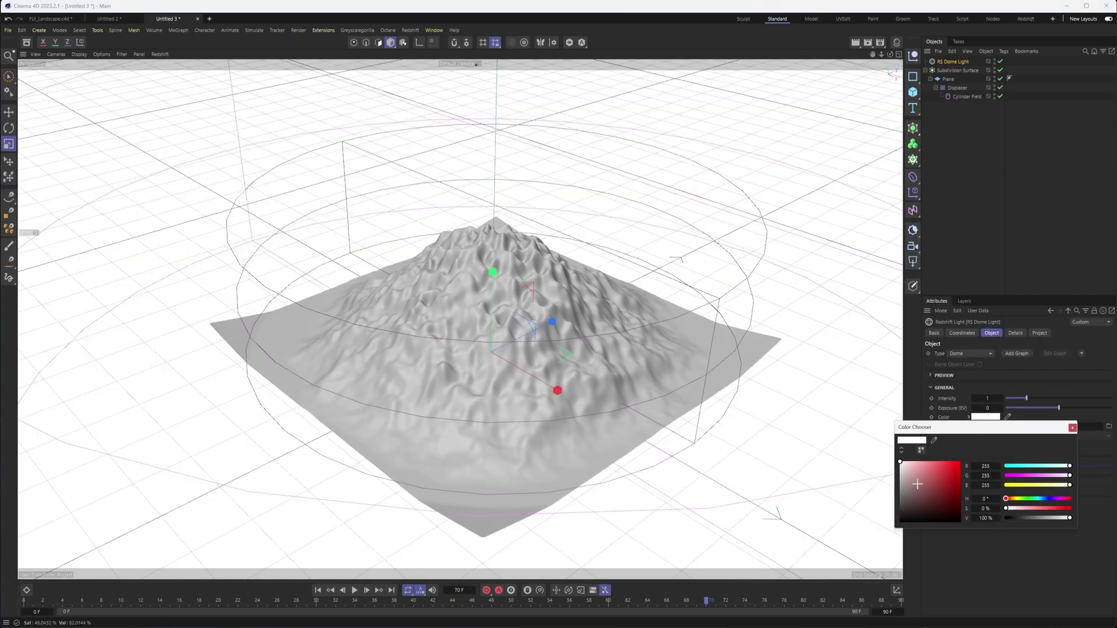
drag(914, 494, 900, 519)
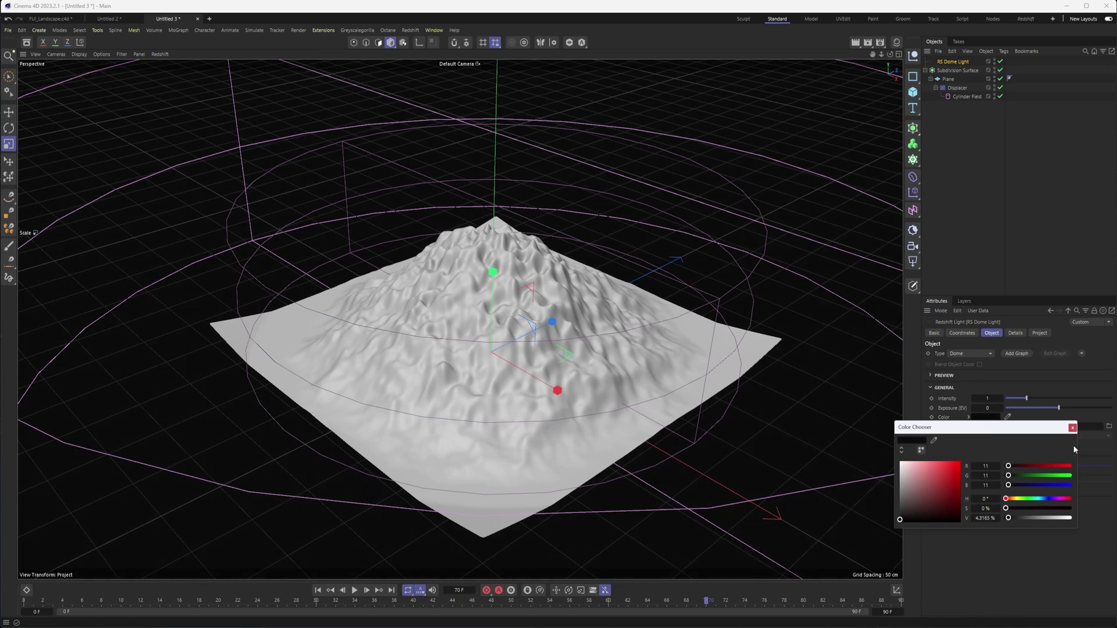
click(1073, 430)
Start the Redshift IPR in the viewport and show the Material Manager.
alt+drag(466, 300, 512, 273)
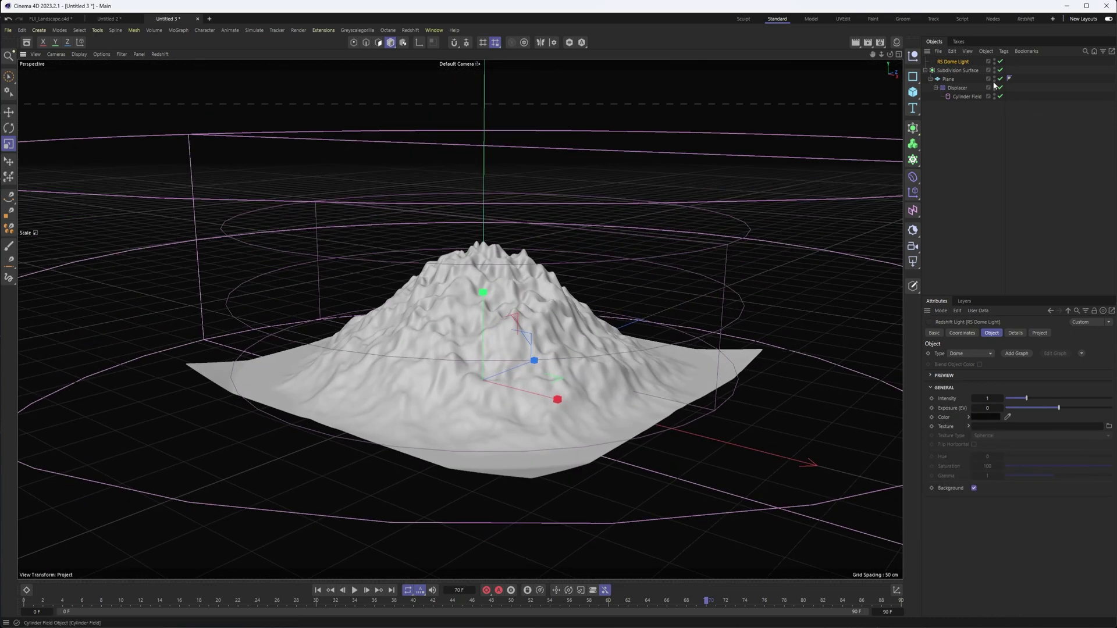
alt+drag(553, 185, 553, 197)
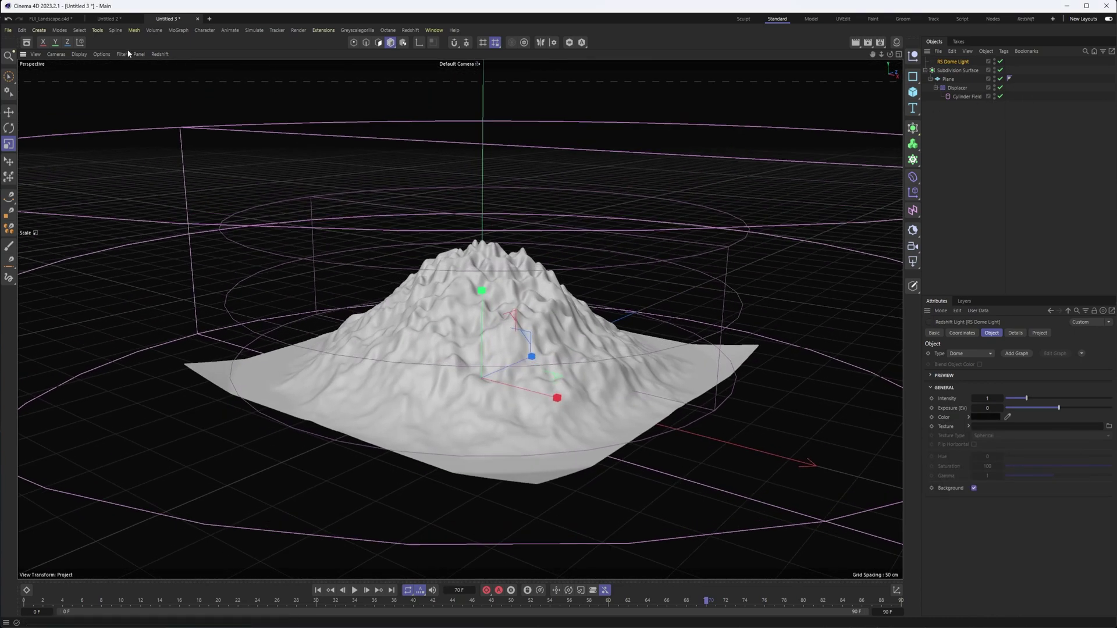
click(159, 54)
click(160, 74)
click(896, 43)
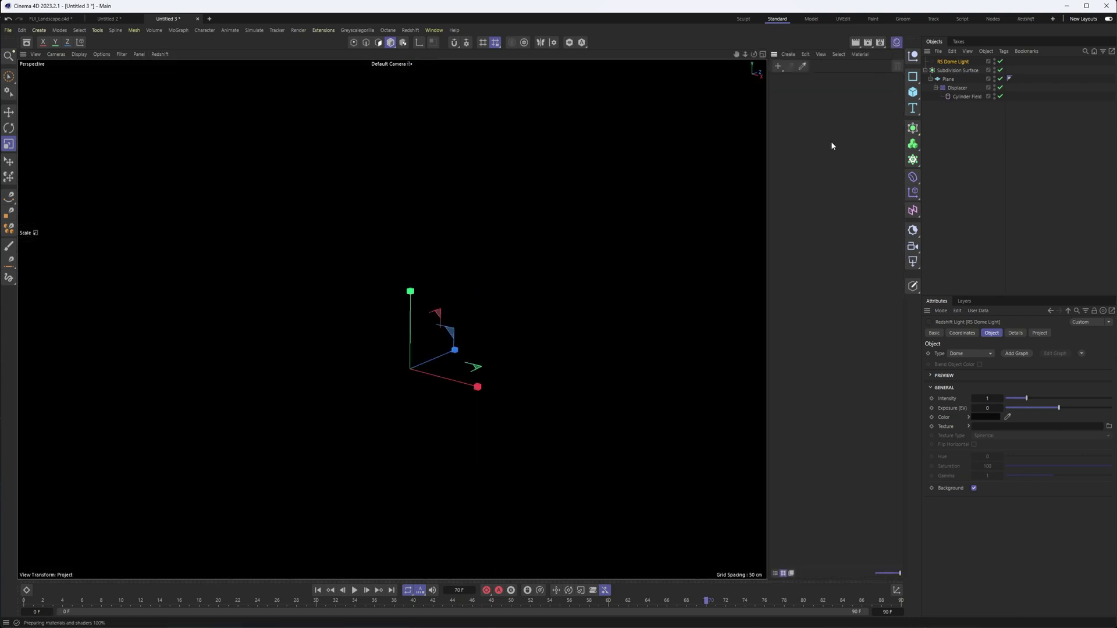
Copy the material Mat from the Untitled 2 project into Untitled 3 and assign it to the Plane.
click(109, 20)
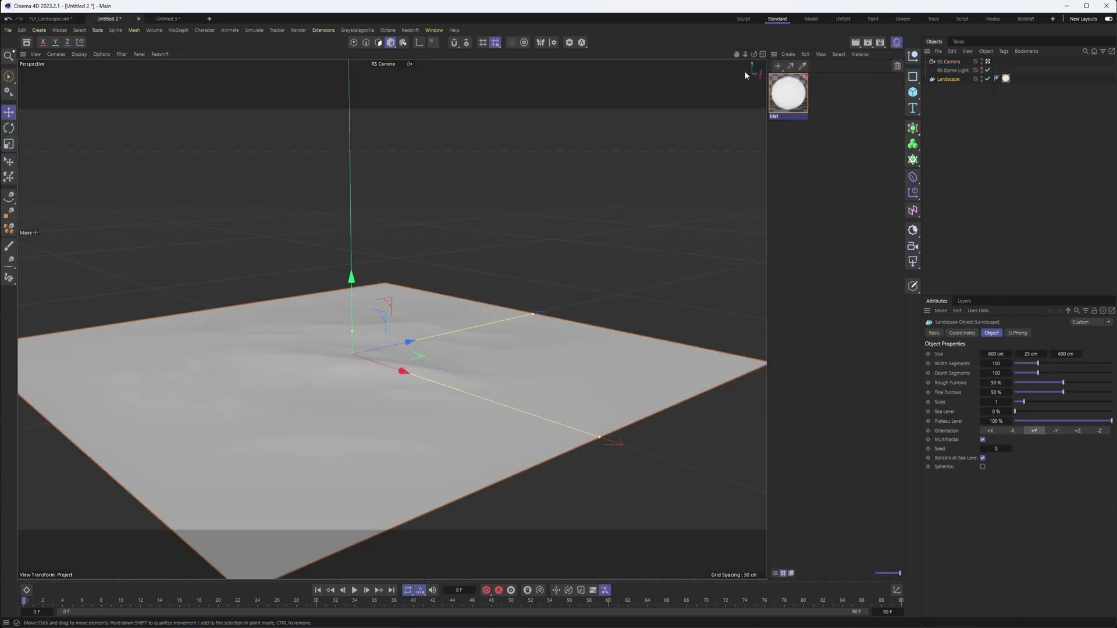
click(781, 91)
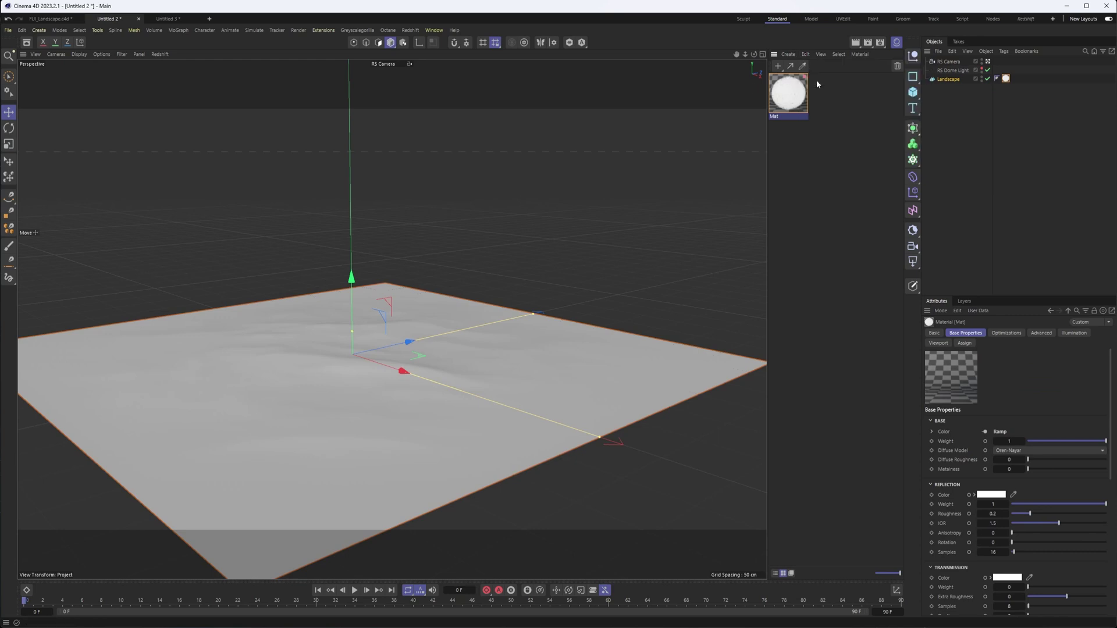
click(156, 20)
click(805, 56)
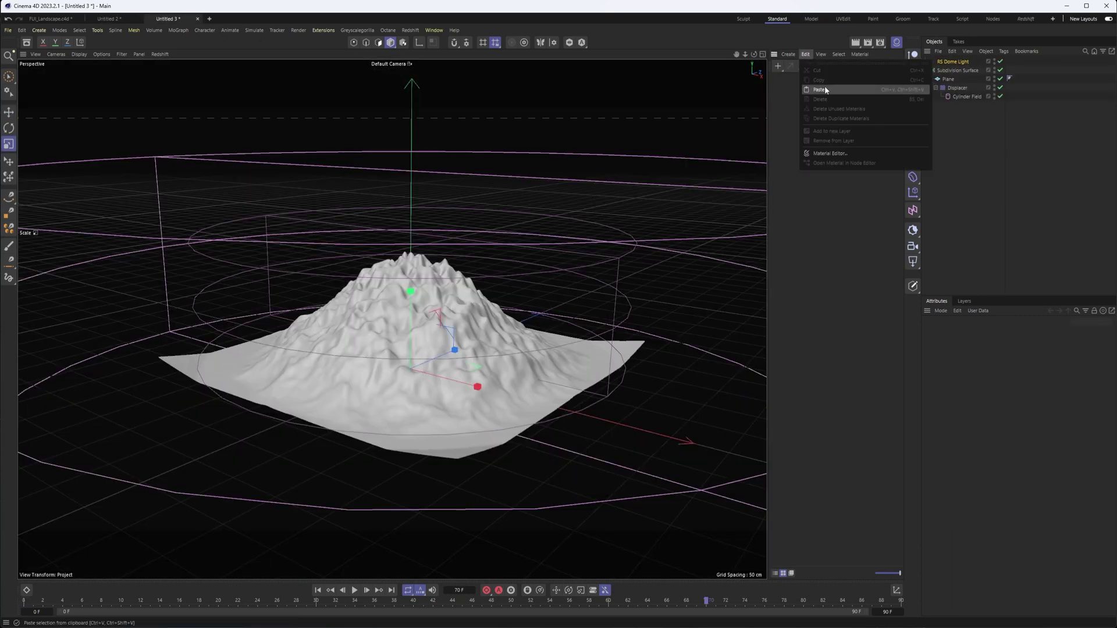
click(826, 90)
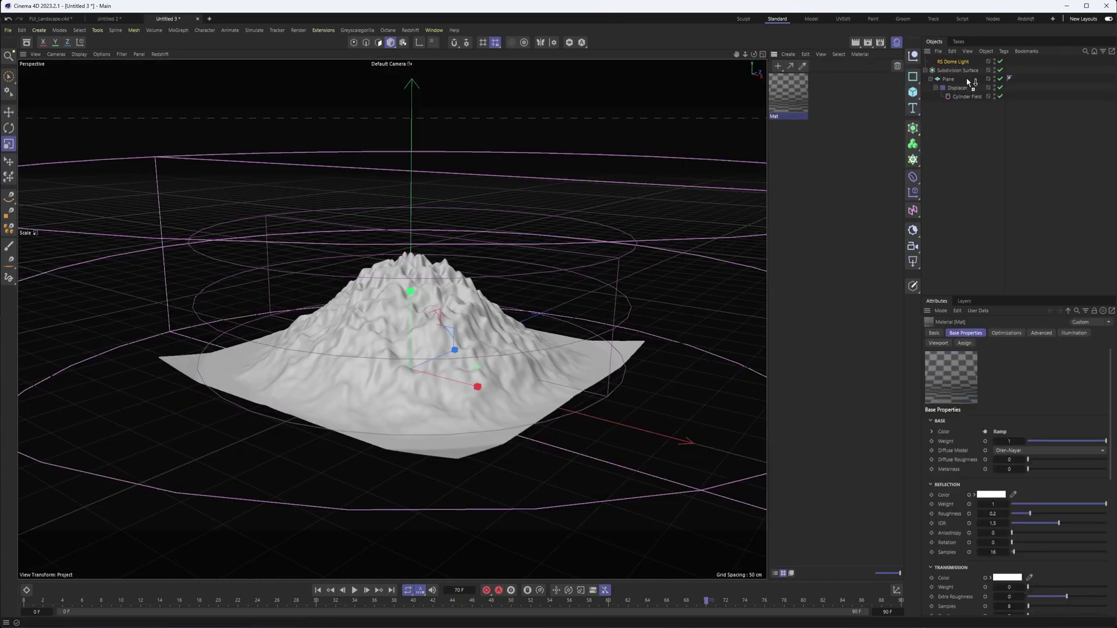
drag(950, 85, 950, 80)
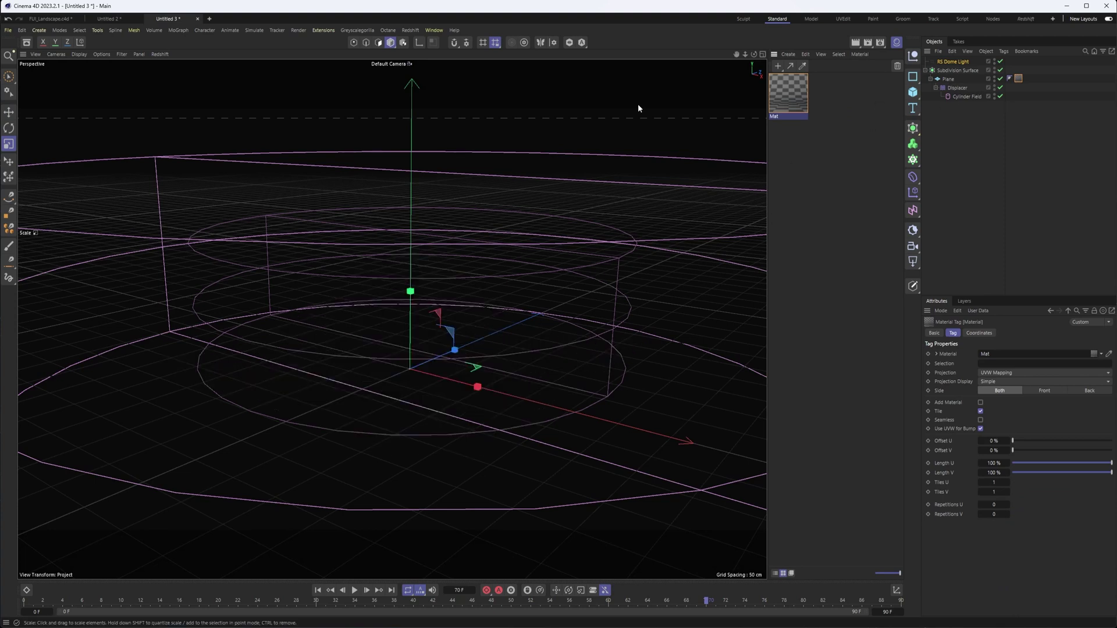
Turn off material display in the viewport and hide the RS Dome Light in the editor view.
click(160, 55)
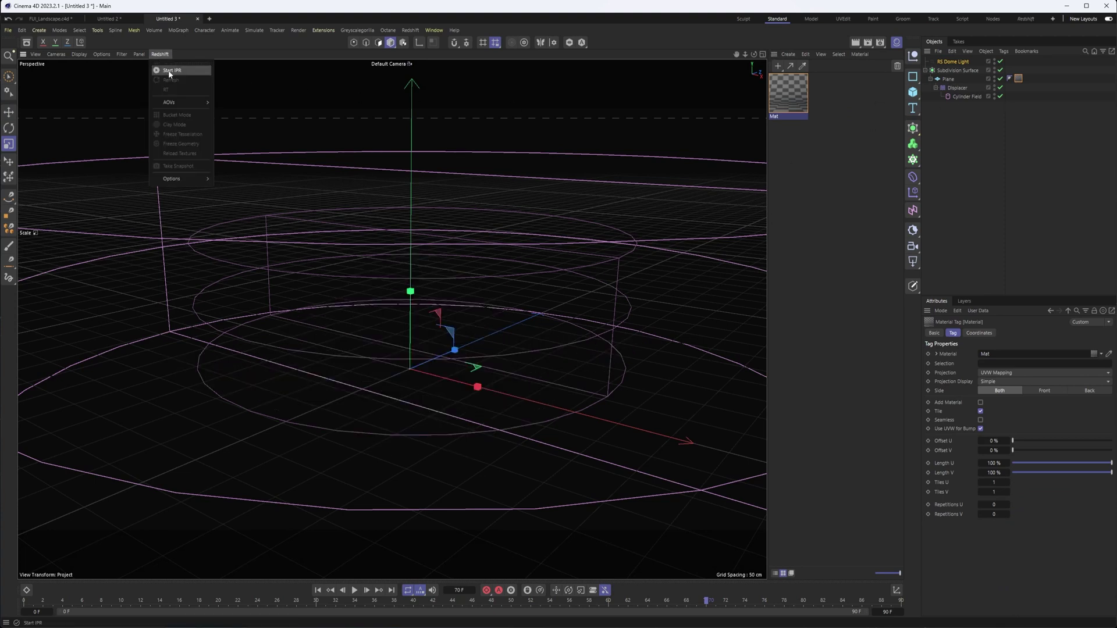
click(102, 54)
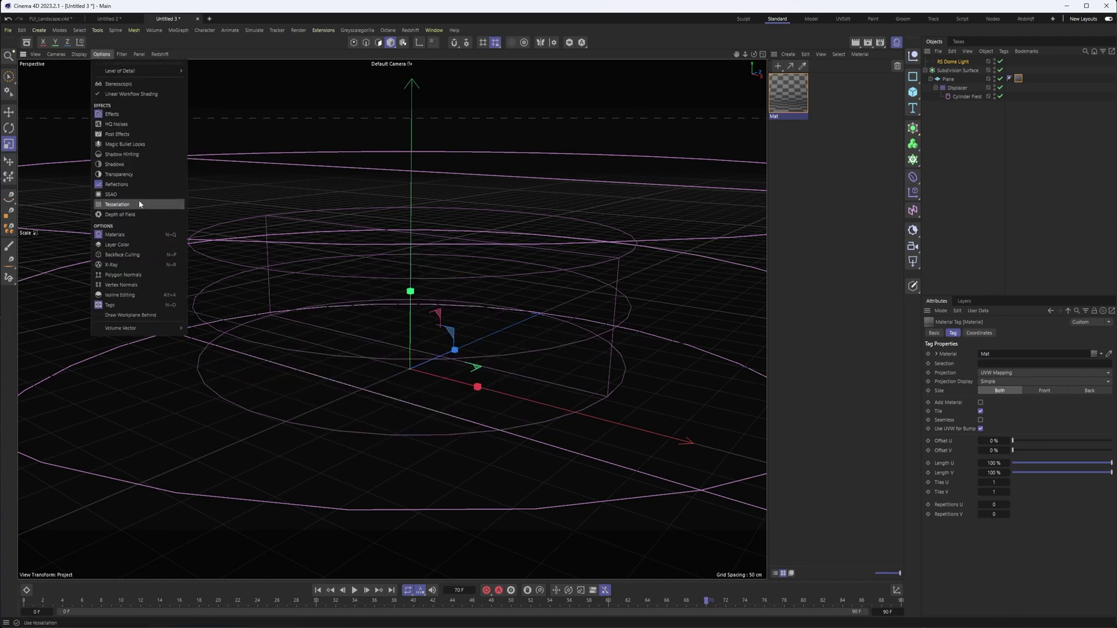
click(121, 235)
mouse_move(434, 292)
alt+mouse_down()
mouse_move(465, 309)
mouse_move(446, 292)
alt+mouse_up()
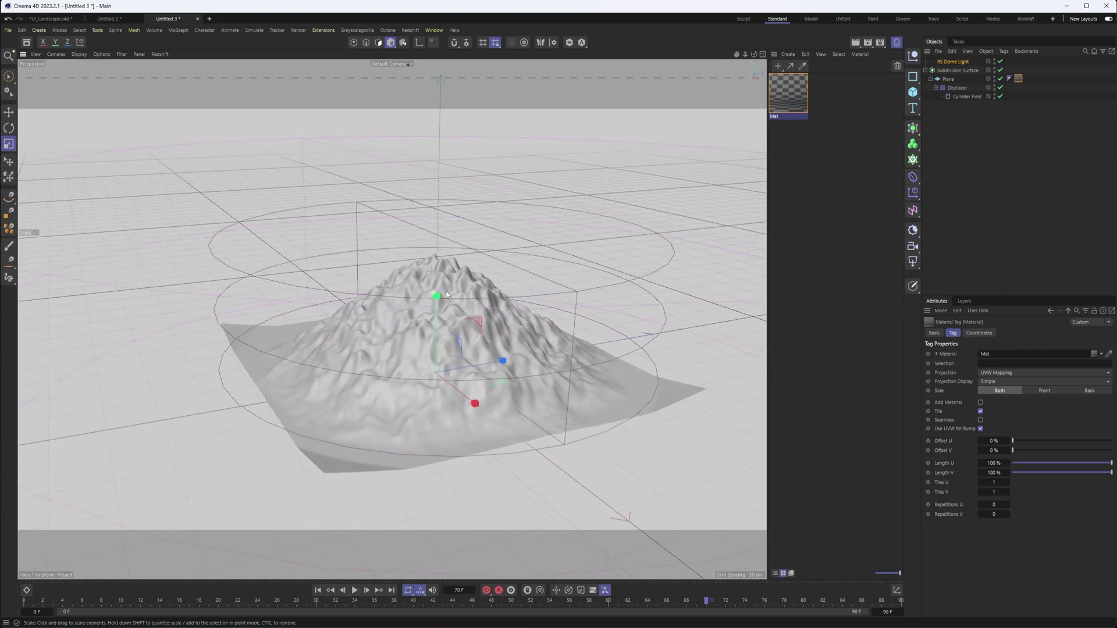
click(995, 62)
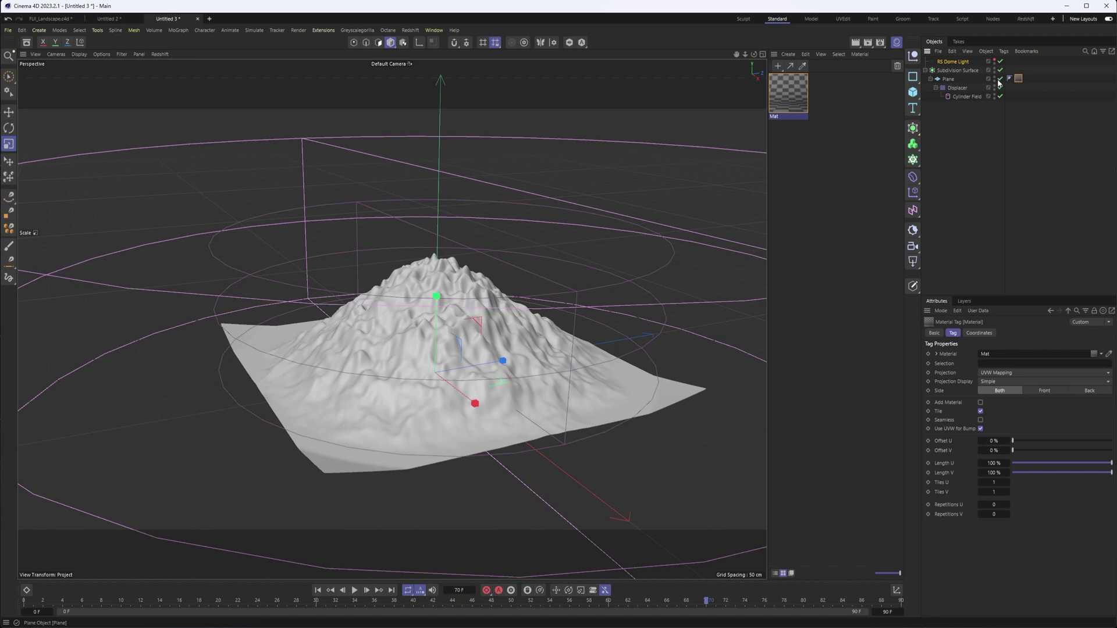
Set the Plane's material tag to Flat projection and fit the texture to the object in Texture mode.
click(983, 373)
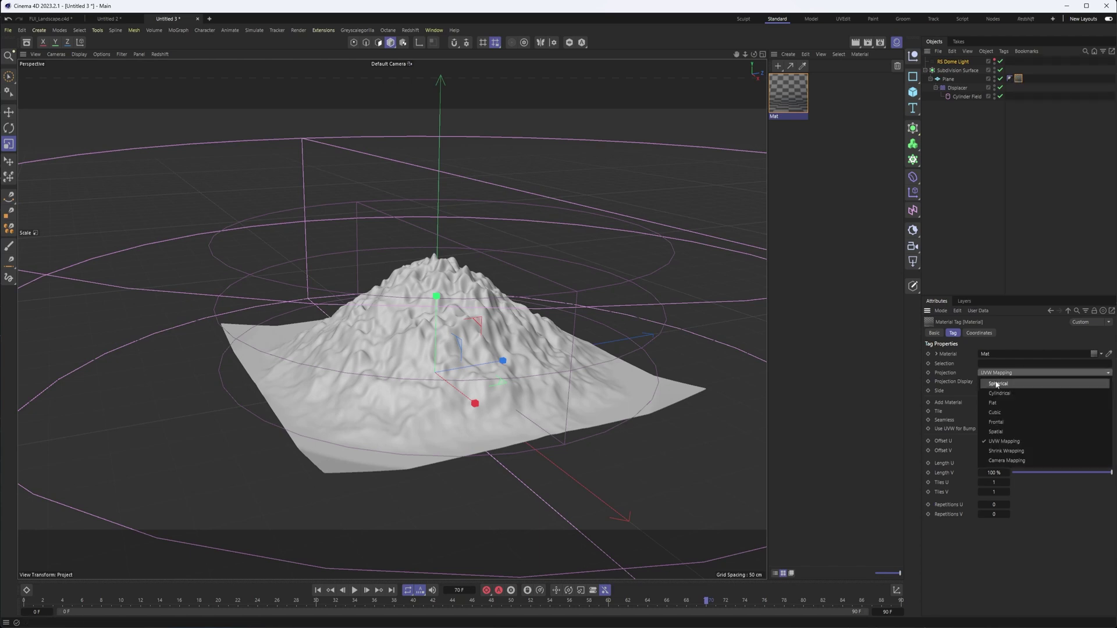
click(1013, 405)
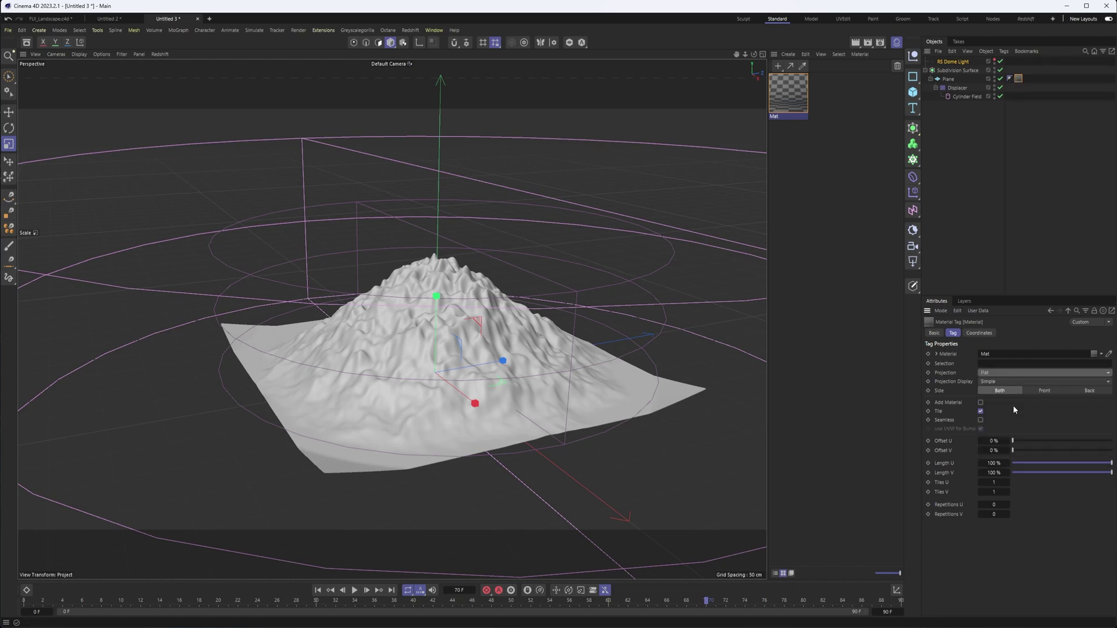
click(939, 79)
alt+drag(718, 208, 692, 194)
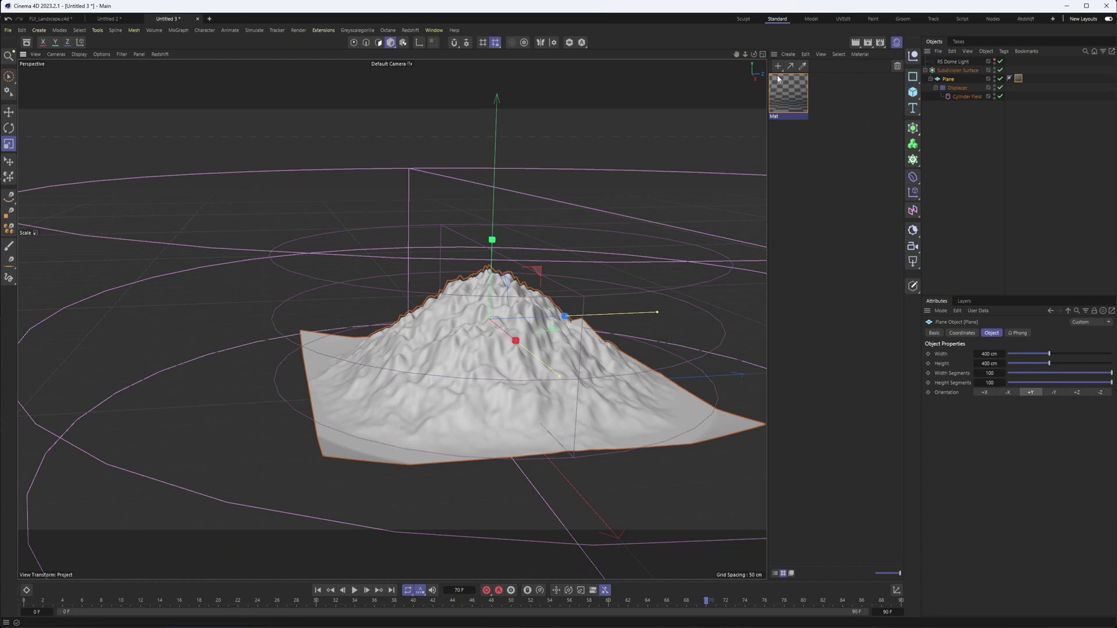
click(404, 42)
alt+drag(535, 317, 606, 306)
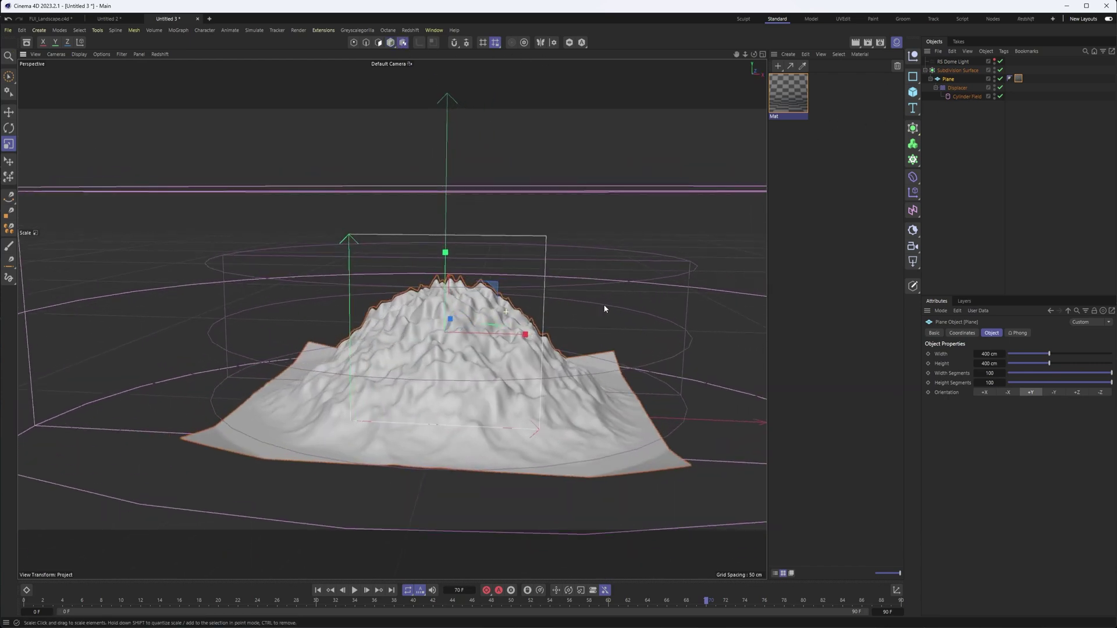
right_click(1021, 84)
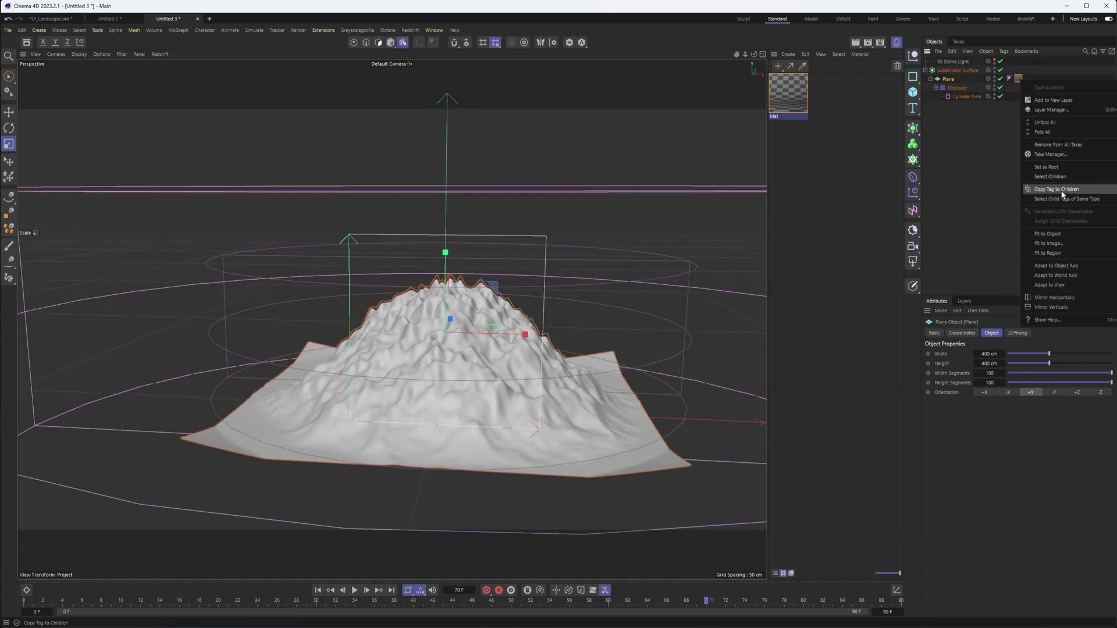
click(1053, 236)
click(567, 419)
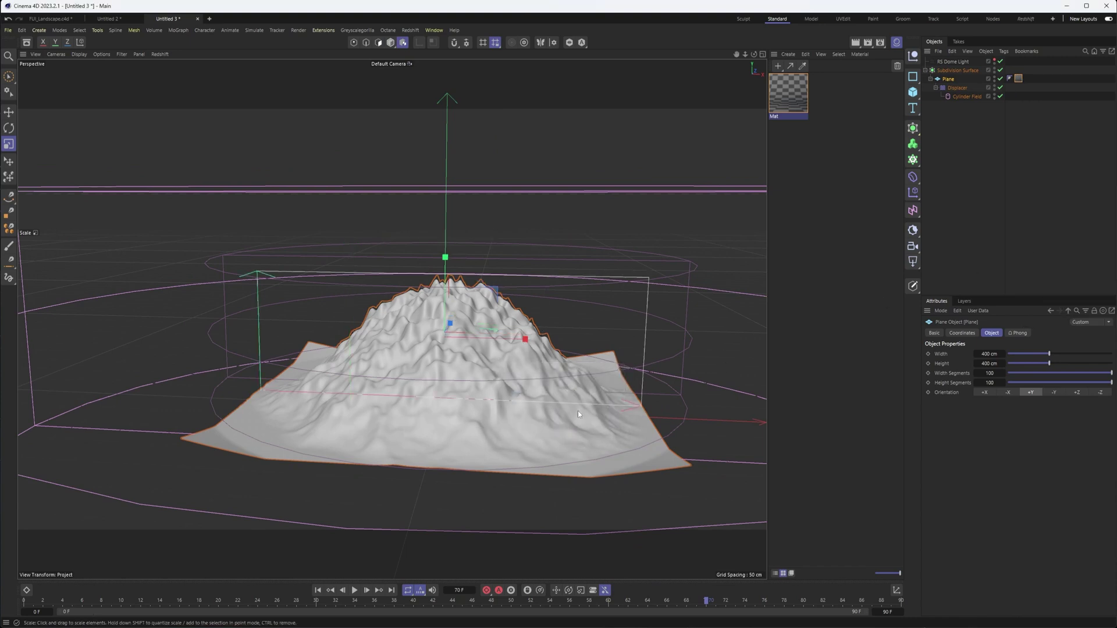
Return to Model mode and hide the Cylinder Field in the editor view, leaving nothing selected.
click(392, 43)
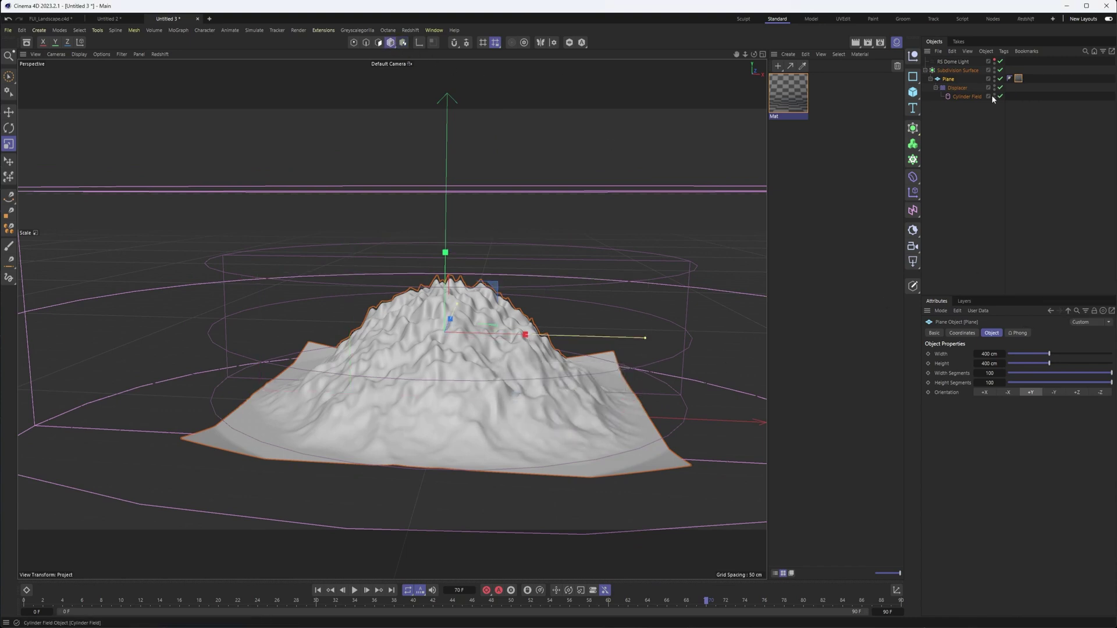
click(995, 95)
mouse_move(642, 295)
alt+mouse_down()
mouse_move(554, 294)
mouse_move(636, 287)
alt+mouse_up()
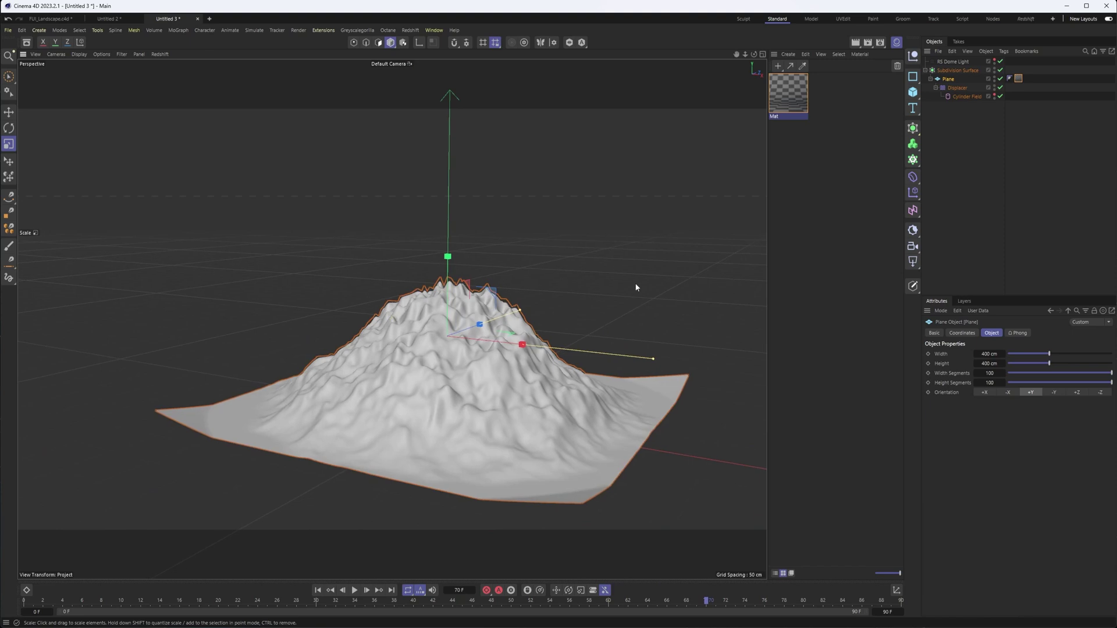
click(979, 225)
Start the Redshift IPR in the viewport and inspect the rendered wireframe mountain from several angles.
alt+drag(520, 239, 521, 263)
alt+middle_drag(495, 233, 498, 174)
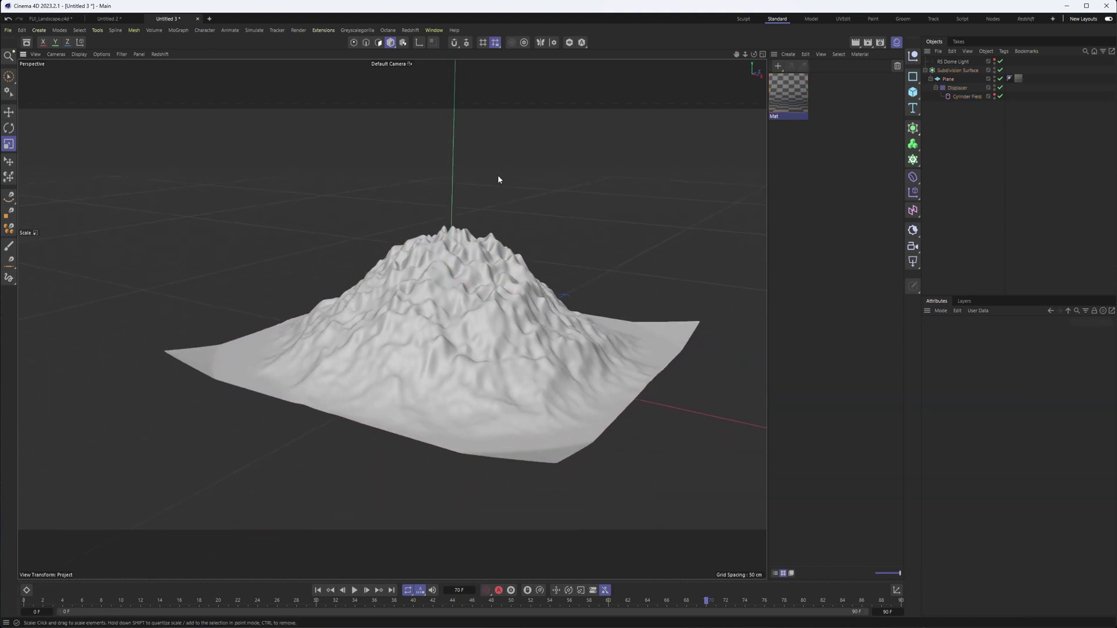
click(159, 57)
click(168, 70)
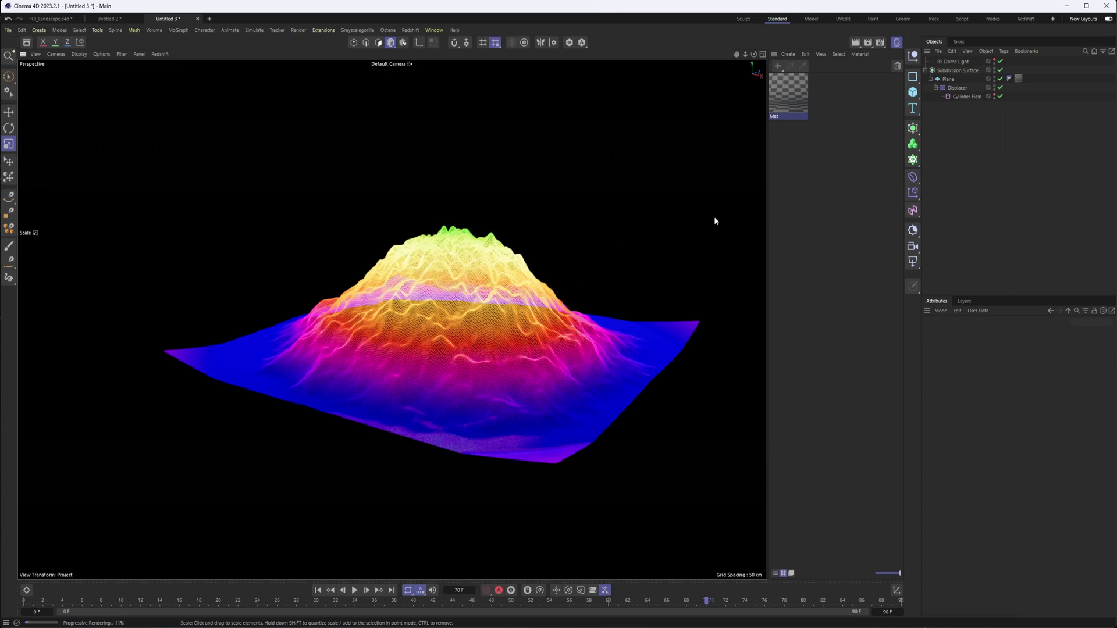
alt+drag(431, 313, 430, 305)
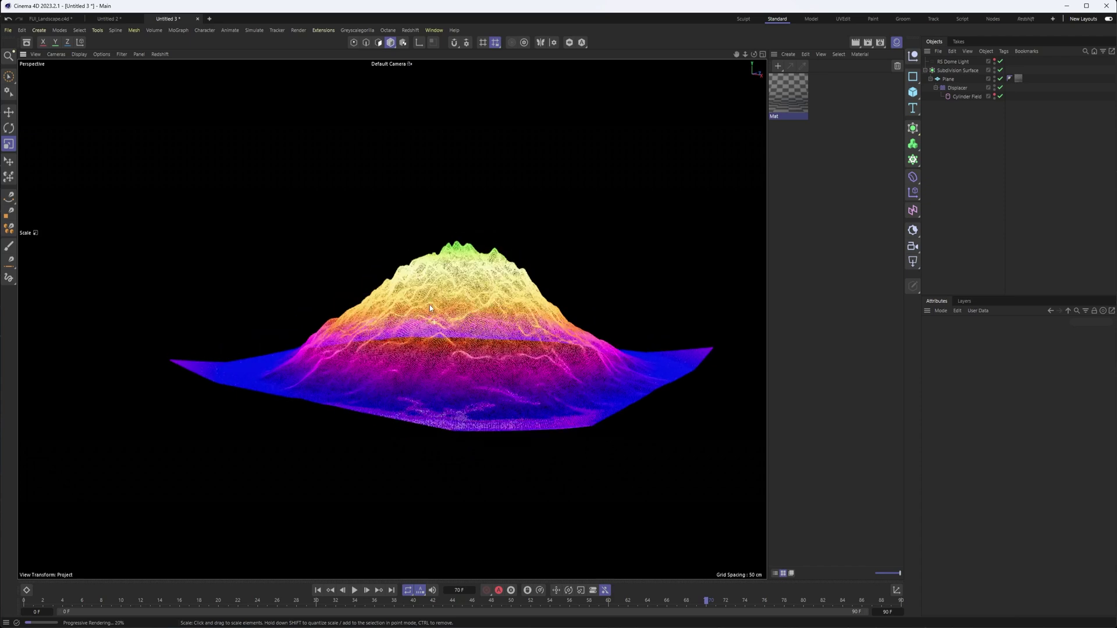
alt+drag(494, 356, 236, 284)
Duplicate the Subdivision Surface with its Plane and delete the Mat material tag from the copied Plane.
click(942, 80)
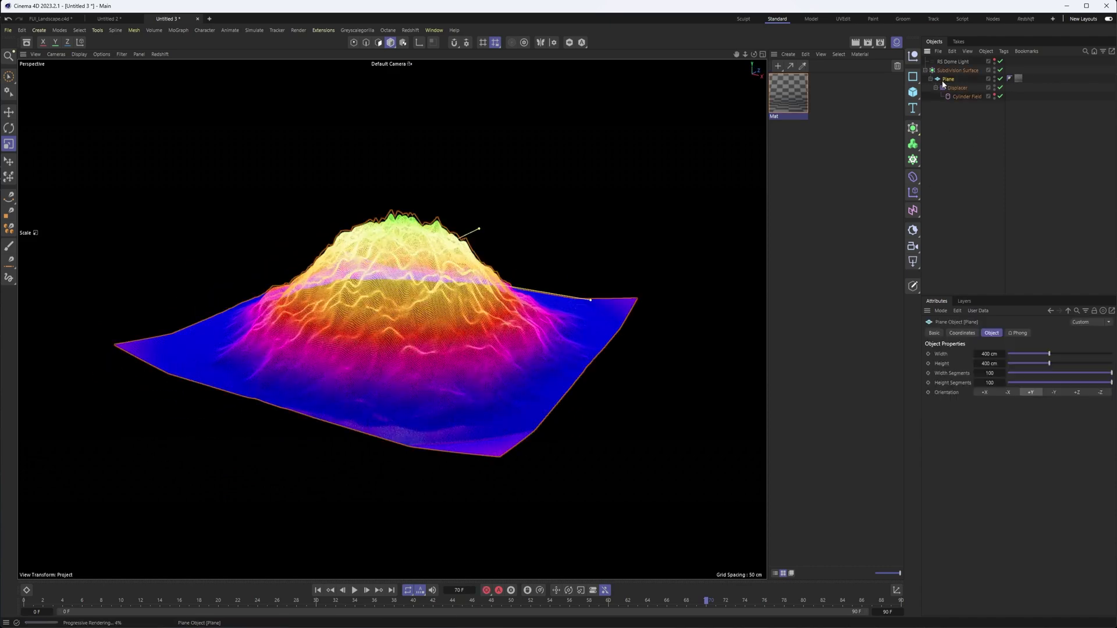
click(931, 79)
click(952, 71)
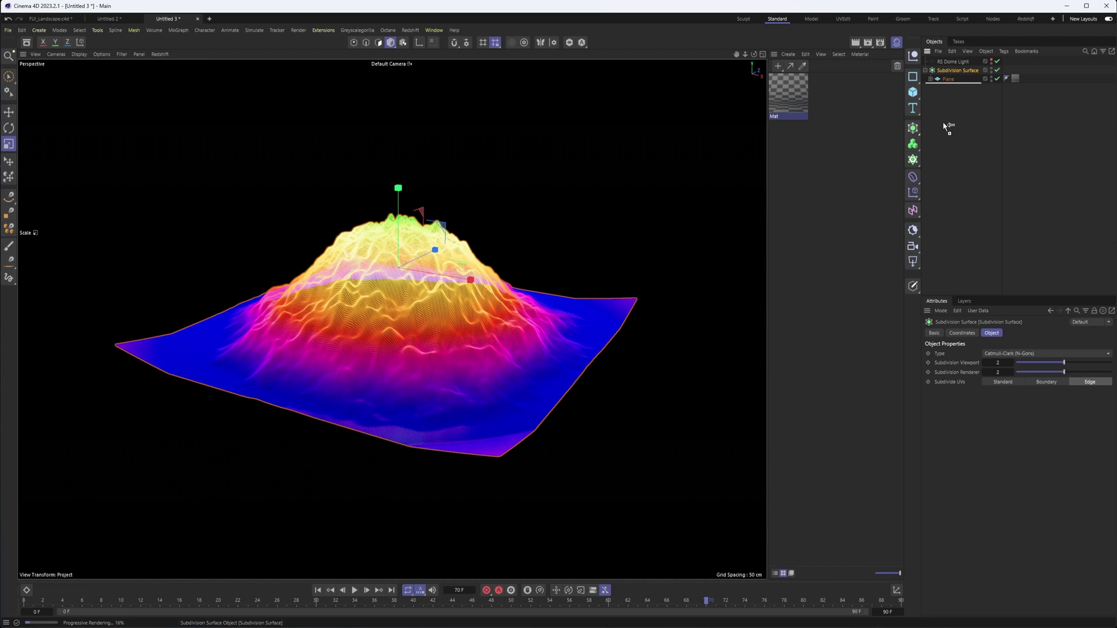
ctrl+drag(944, 123, 945, 125)
click(1018, 96)
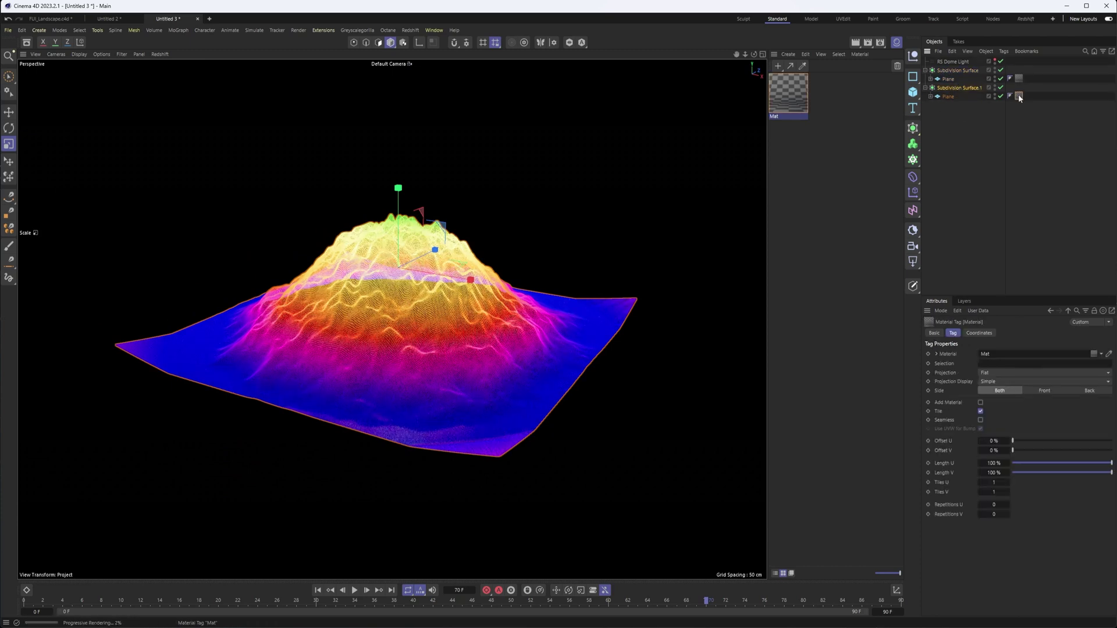
key(Delete)
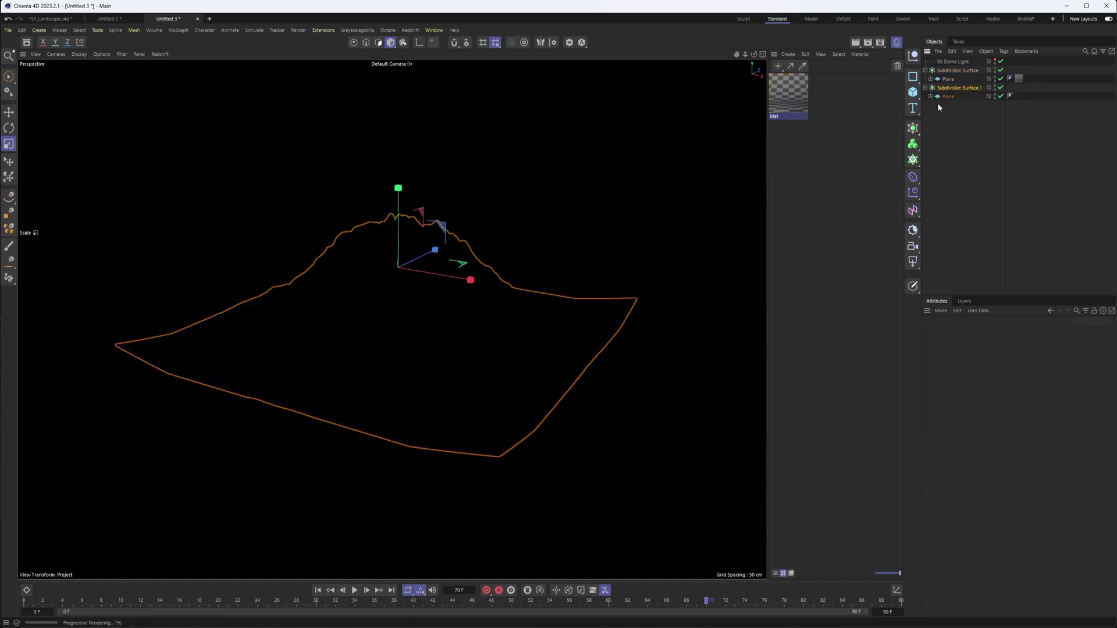
Scale the duplicate Subdivision Surface.1 to 0.99 on X, Y and Z, and deselect it.
click(957, 89)
click(962, 333)
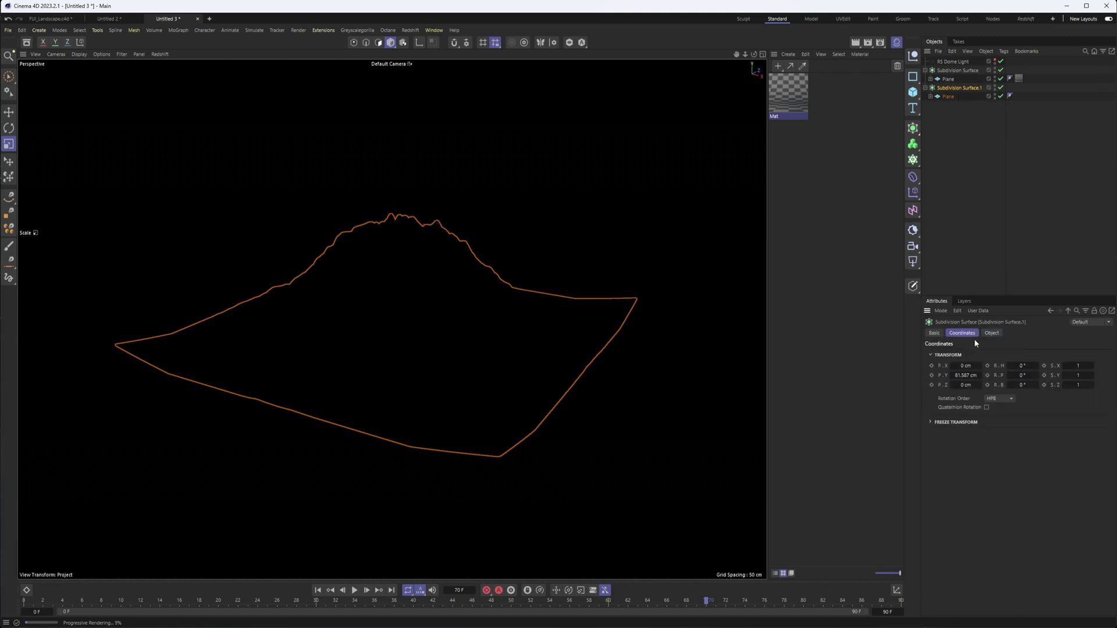
drag(392, 44, 415, 76)
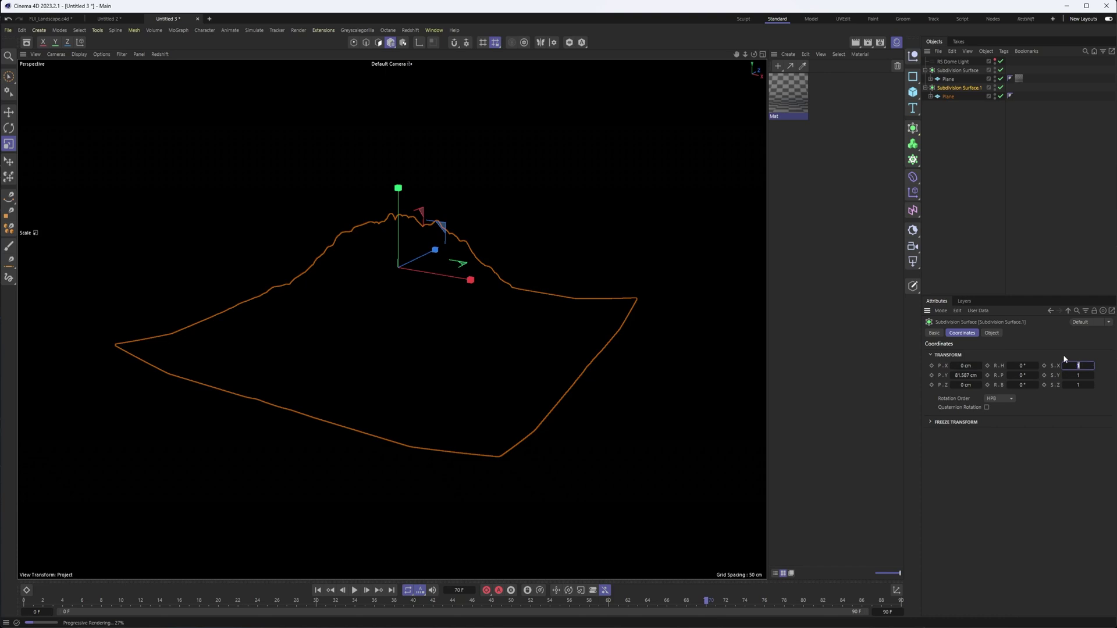
text(.99)
key(Tab)
text(.99)
key(Tab)
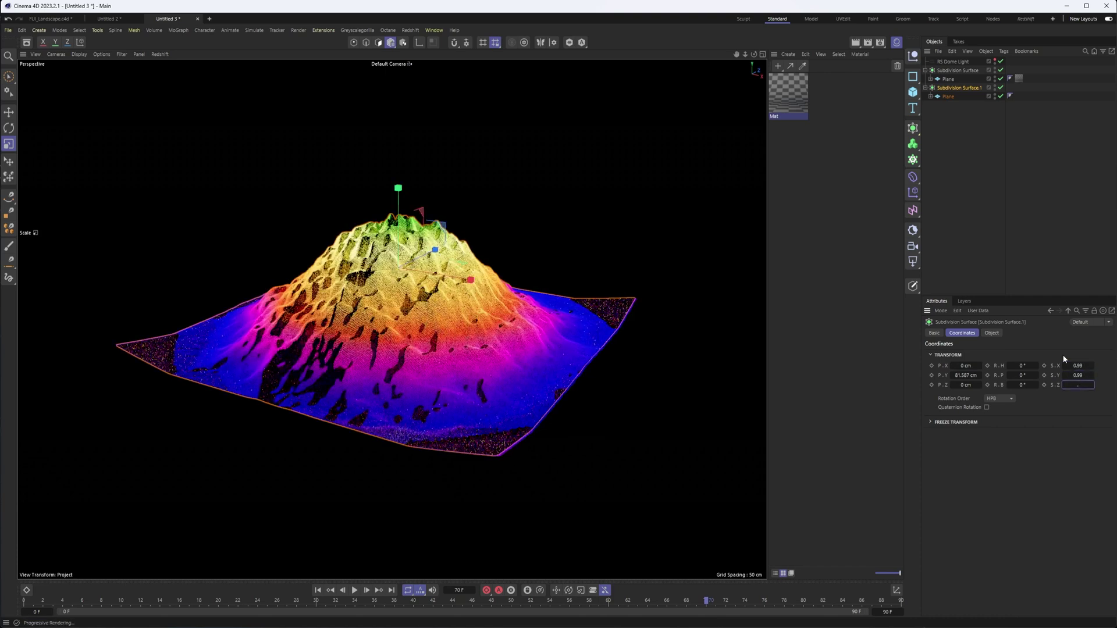
text(.99)
key(Return)
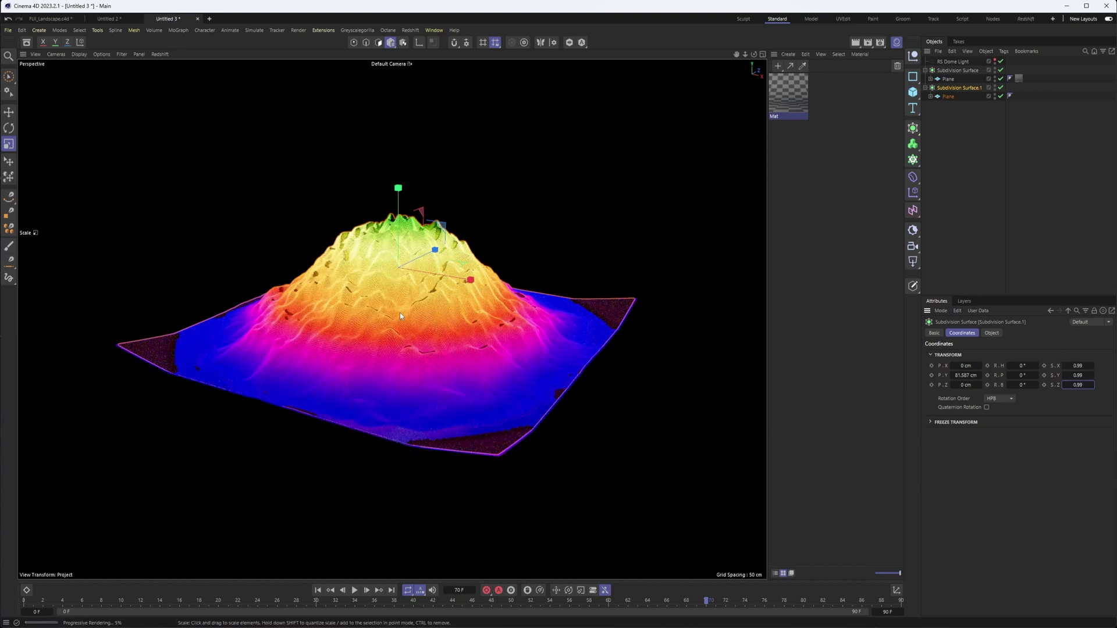
click(962, 165)
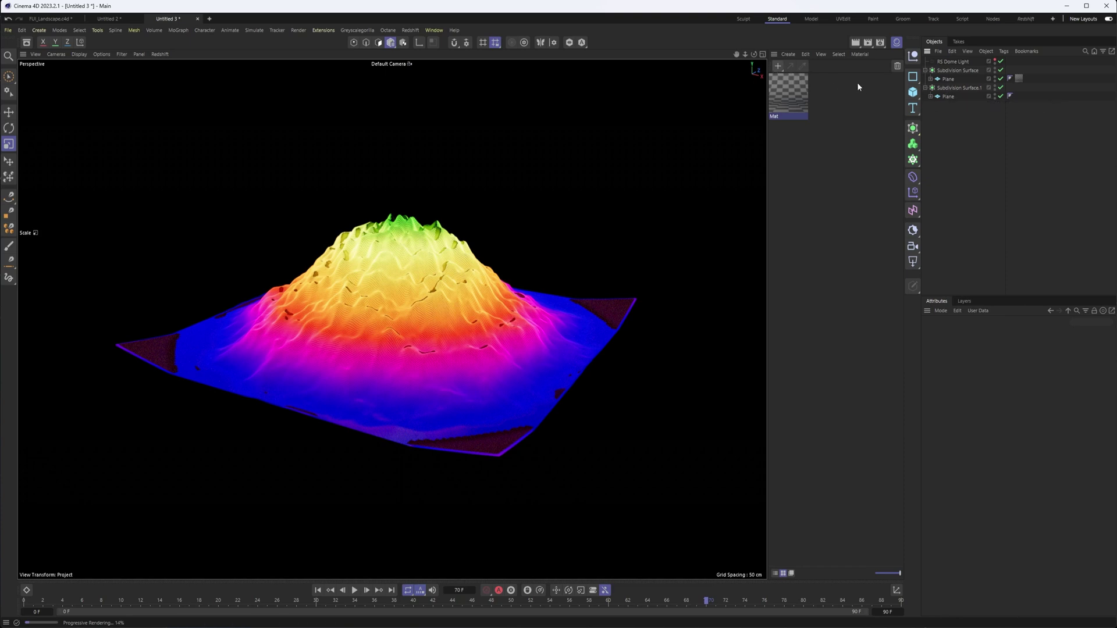
Add a Redshift Object tag to Subdivision Surface.1 and try its Matte override.
right_click(954, 91)
mouse_move(987, 209)
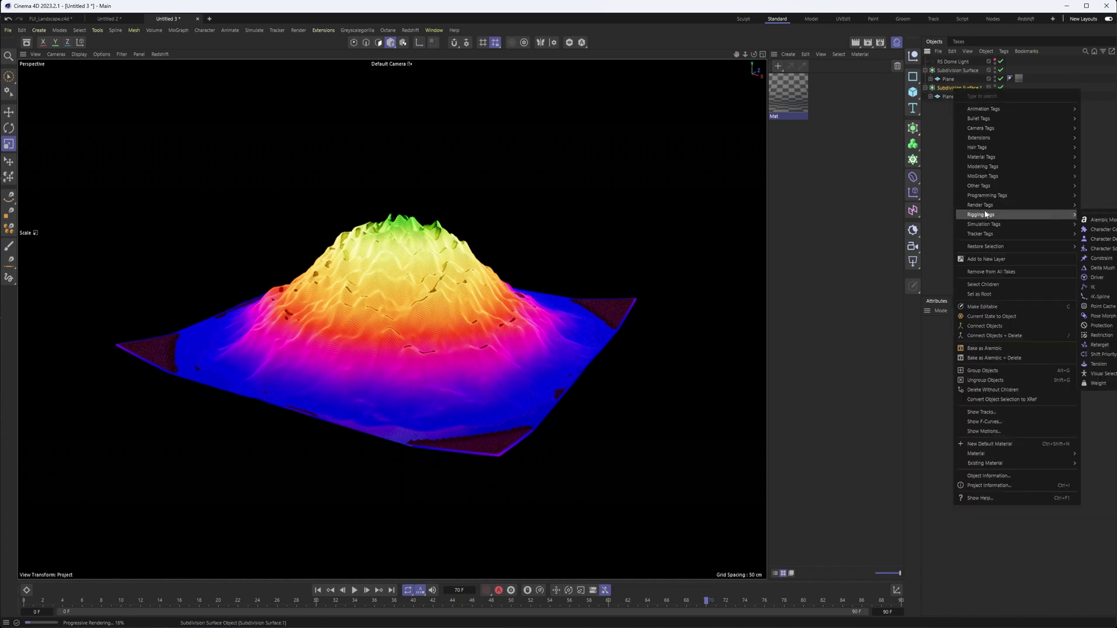
click(1100, 240)
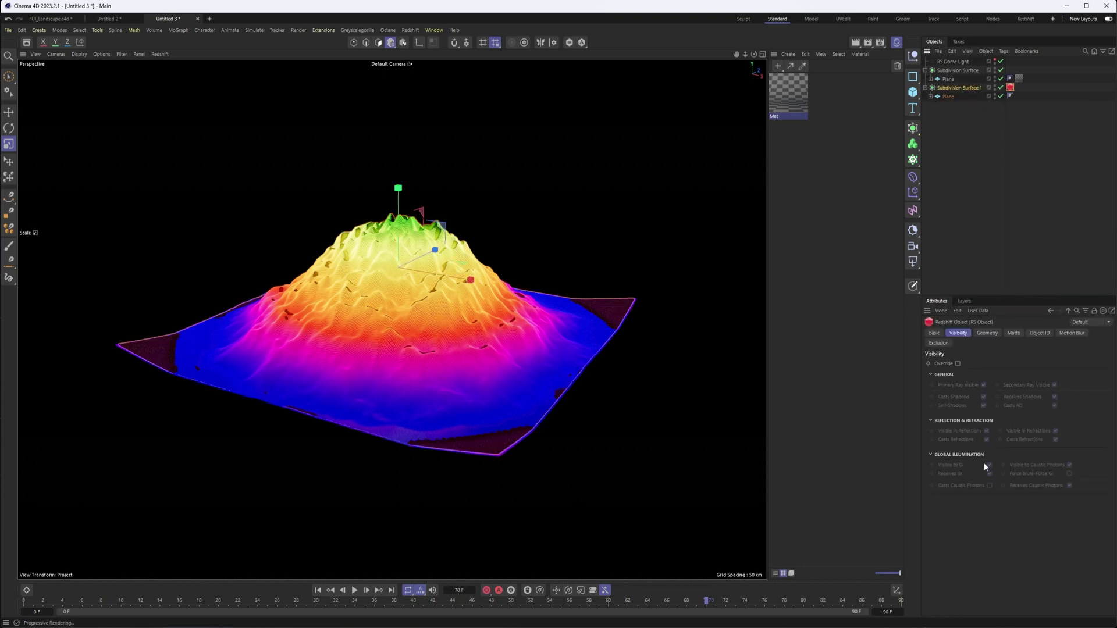
click(1013, 332)
click(958, 364)
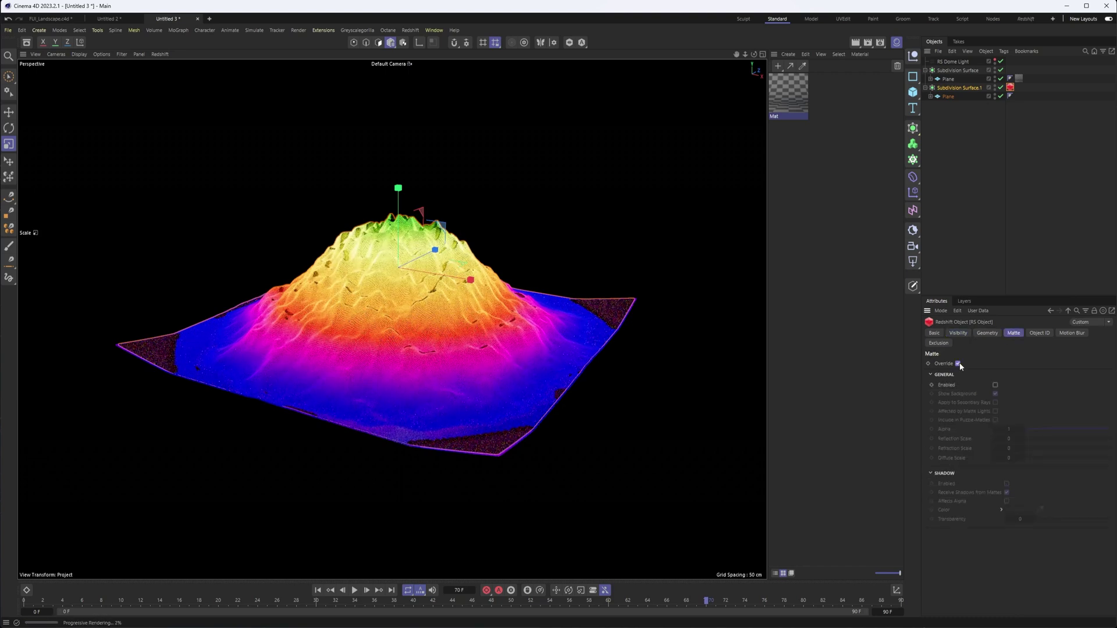
click(958, 363)
Delete the duplicate Subdivision Surface.1 from the scene.
click(966, 88)
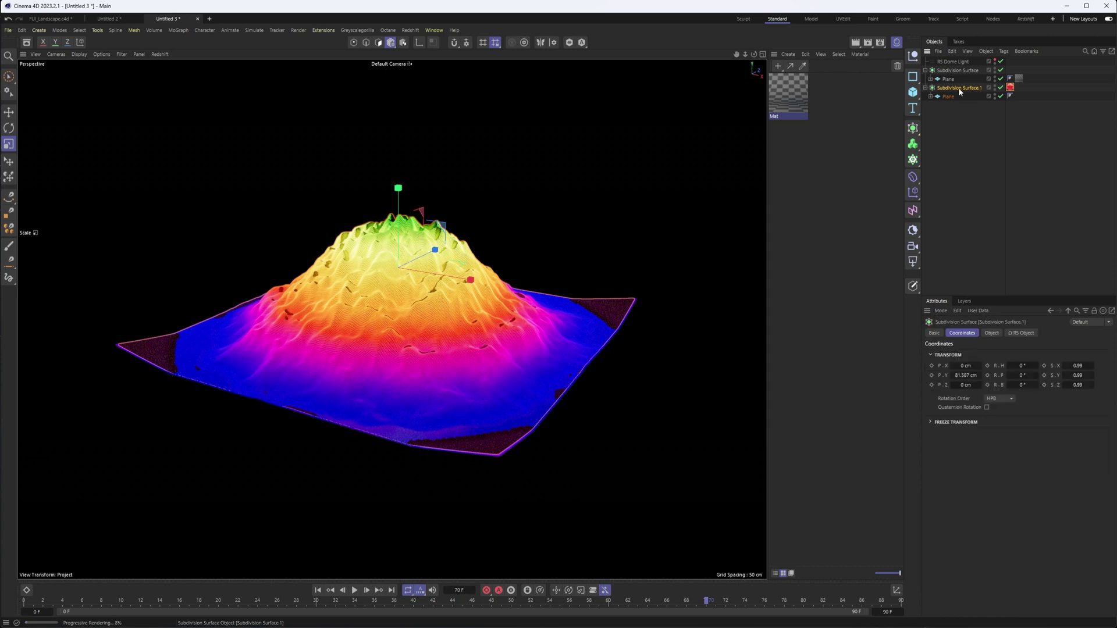
key(Delete)
Open the material Mat in the Node Editor, shift the RS Standard node towards the Ramp, and place the editor clear of the rendered mountain.
click(784, 101)
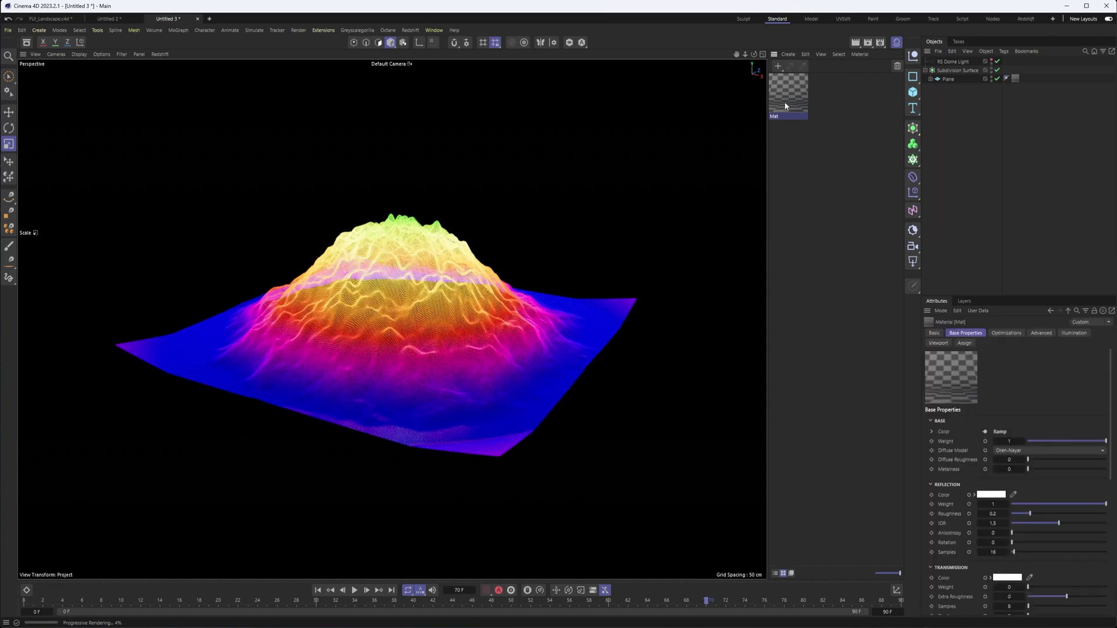
double_click(786, 104)
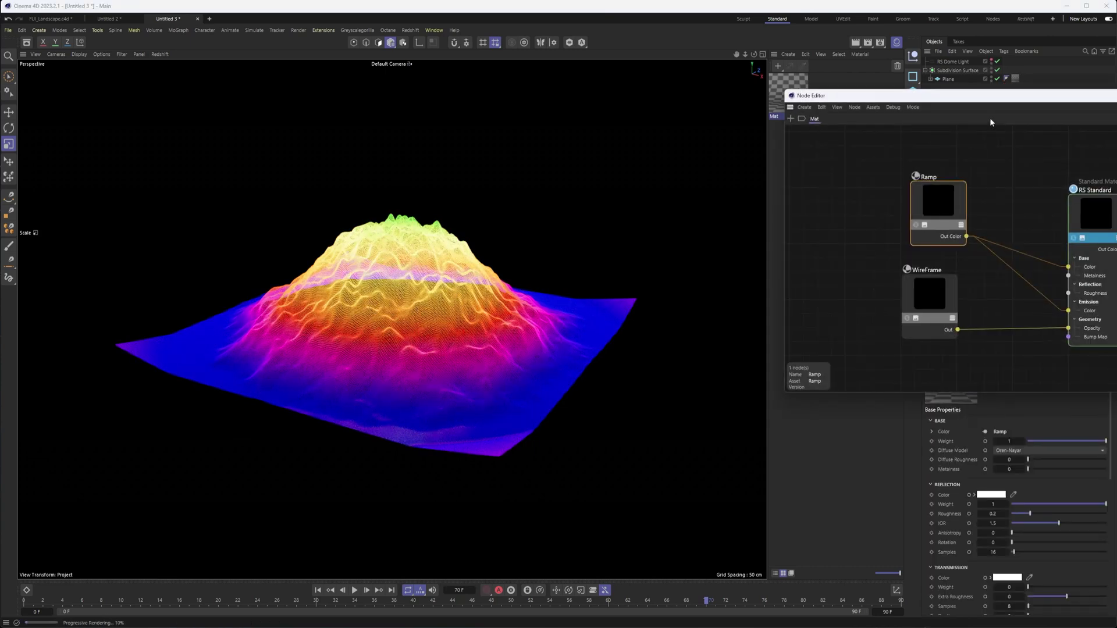
drag(922, 97, 580, 97)
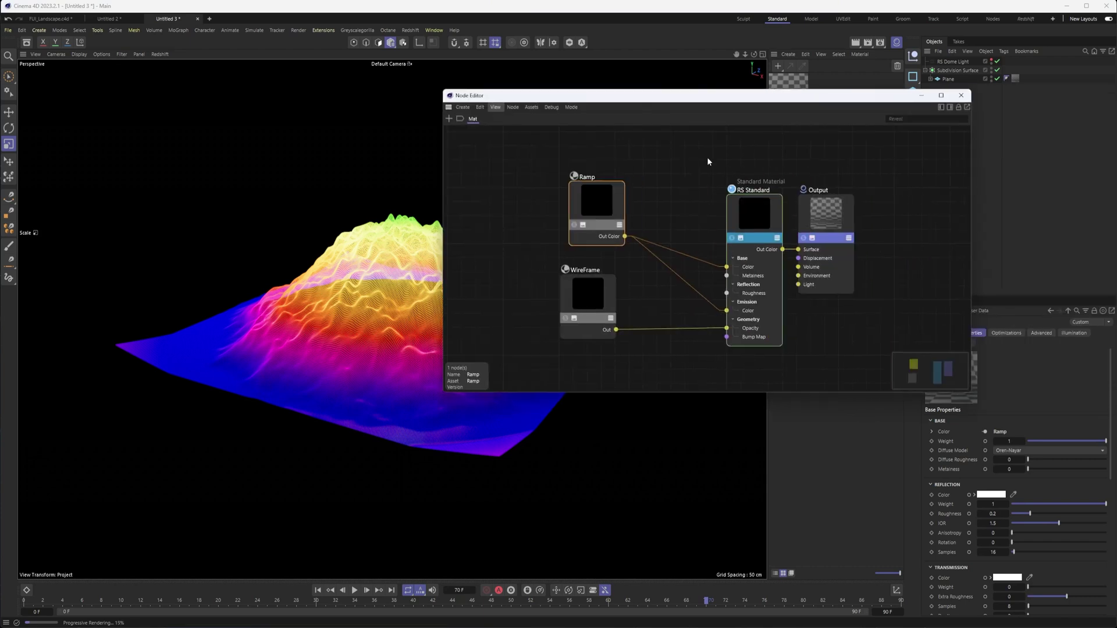
drag(753, 231, 725, 226)
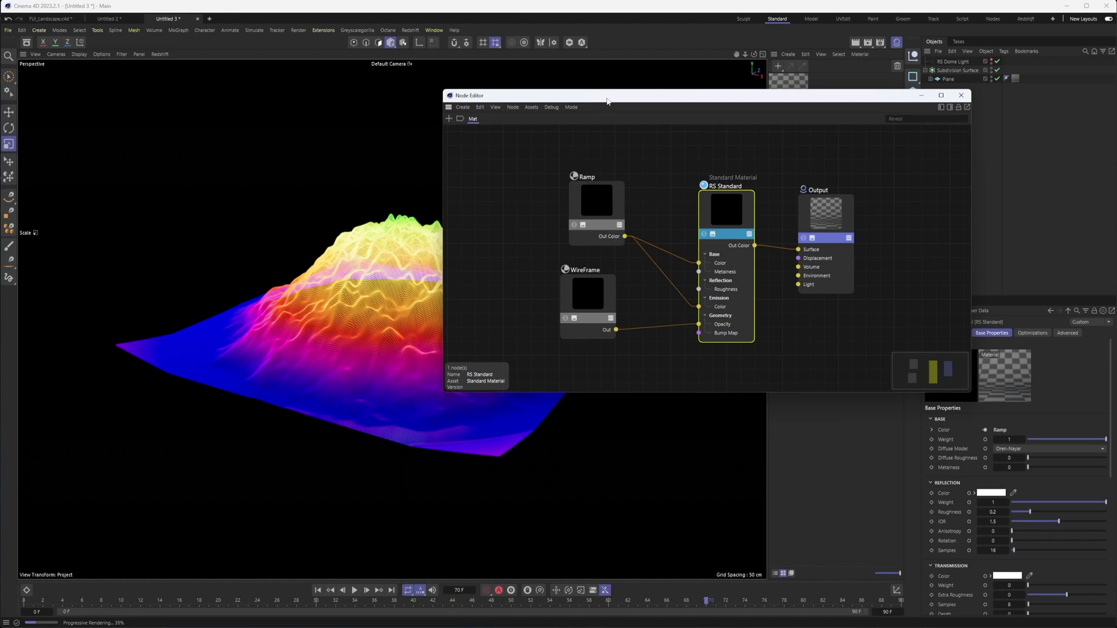
drag(608, 101, 636, 97)
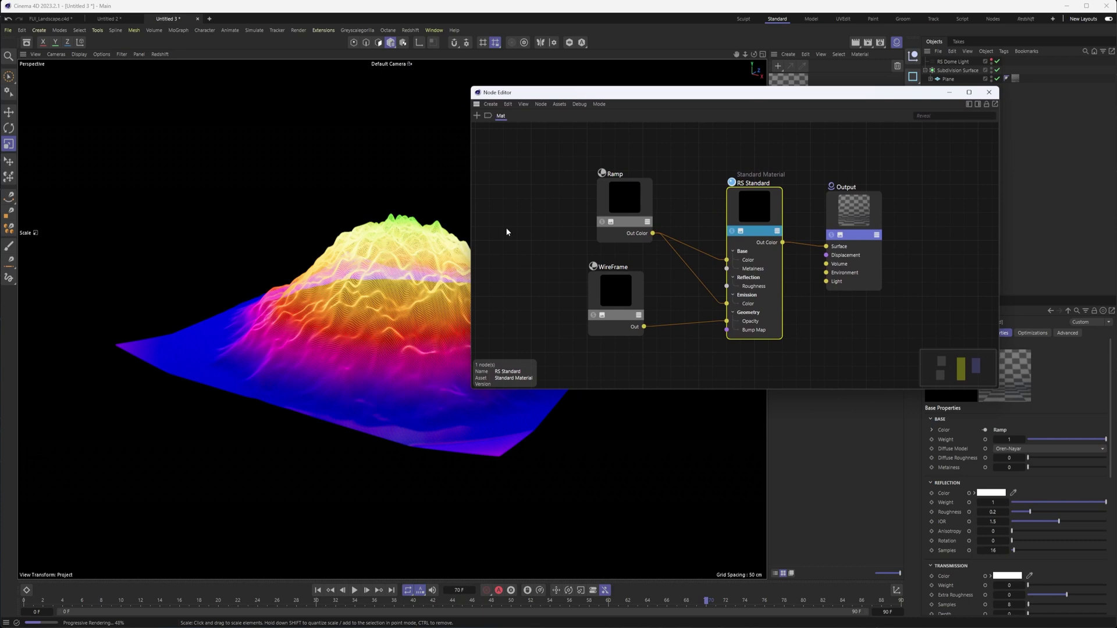
drag(751, 96, 862, 175)
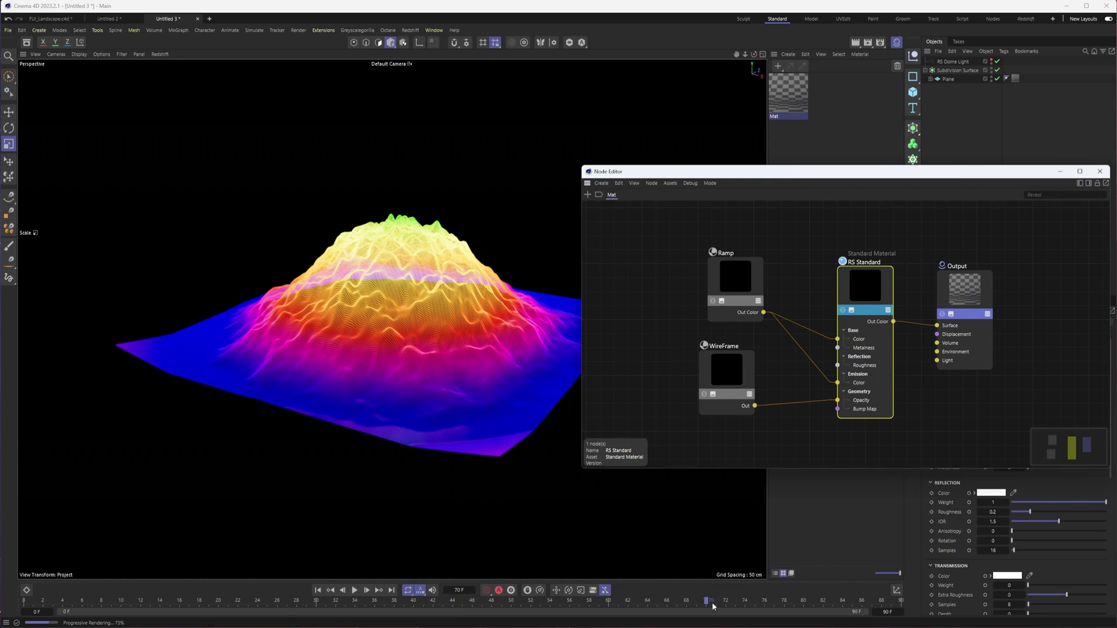
Scrub the animation back to frame 4 and refresh the Redshift render to check the early growth of the mountain.
drag(714, 606, 616, 606)
drag(230, 605, 170, 607)
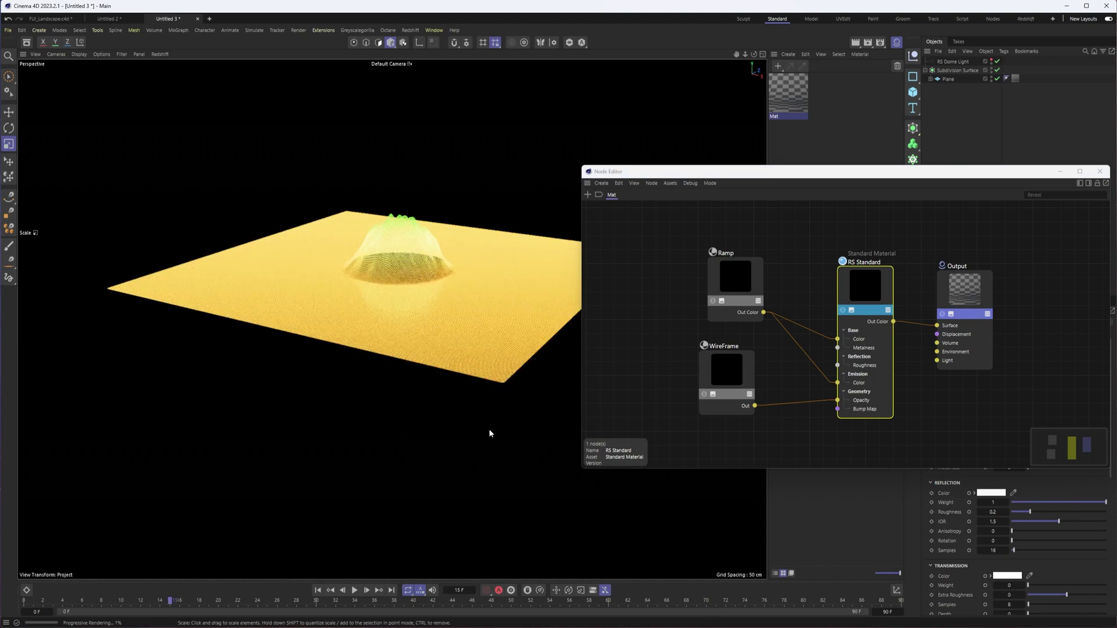
click(91, 607)
drag(93, 605, 62, 605)
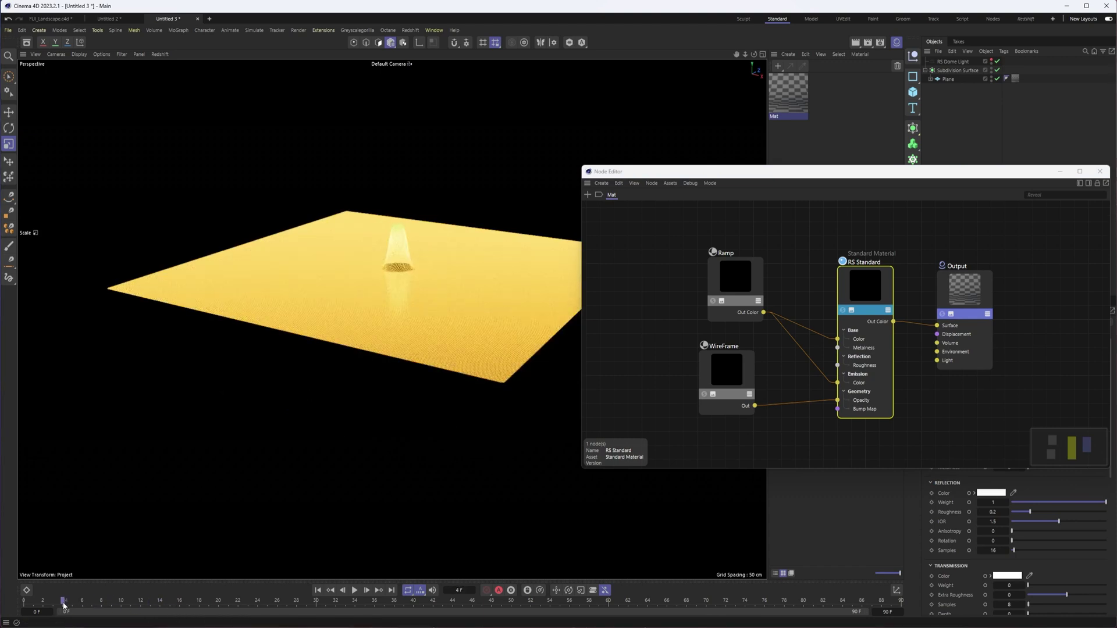
click(157, 55)
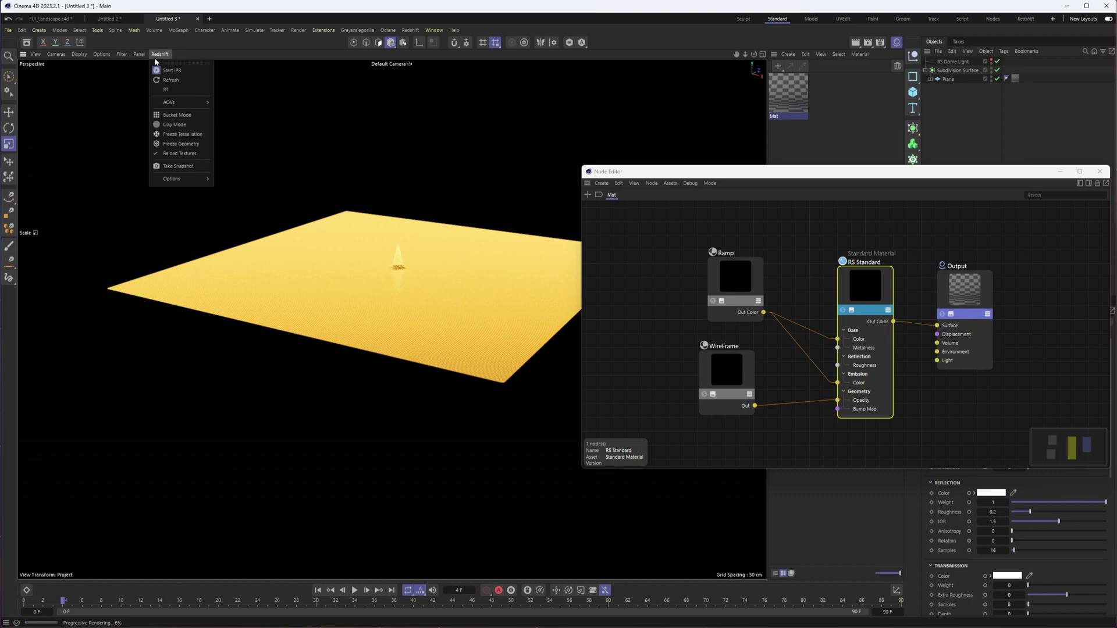
click(190, 79)
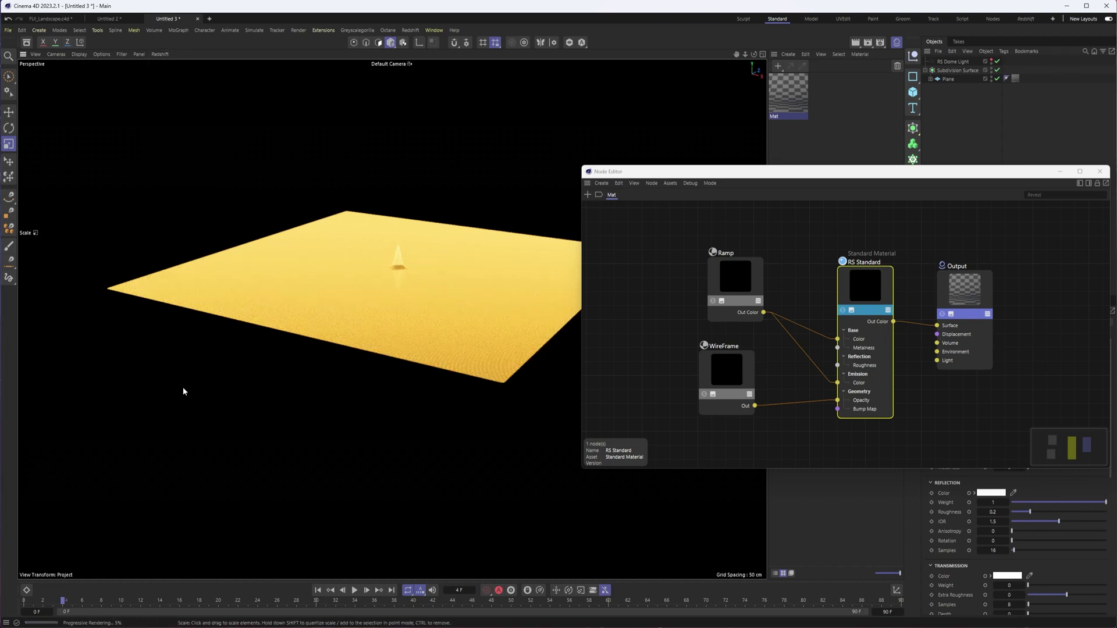
Stop the Redshift IPR, move the animation to frame 11 and restart the IPR.
click(166, 55)
click(175, 71)
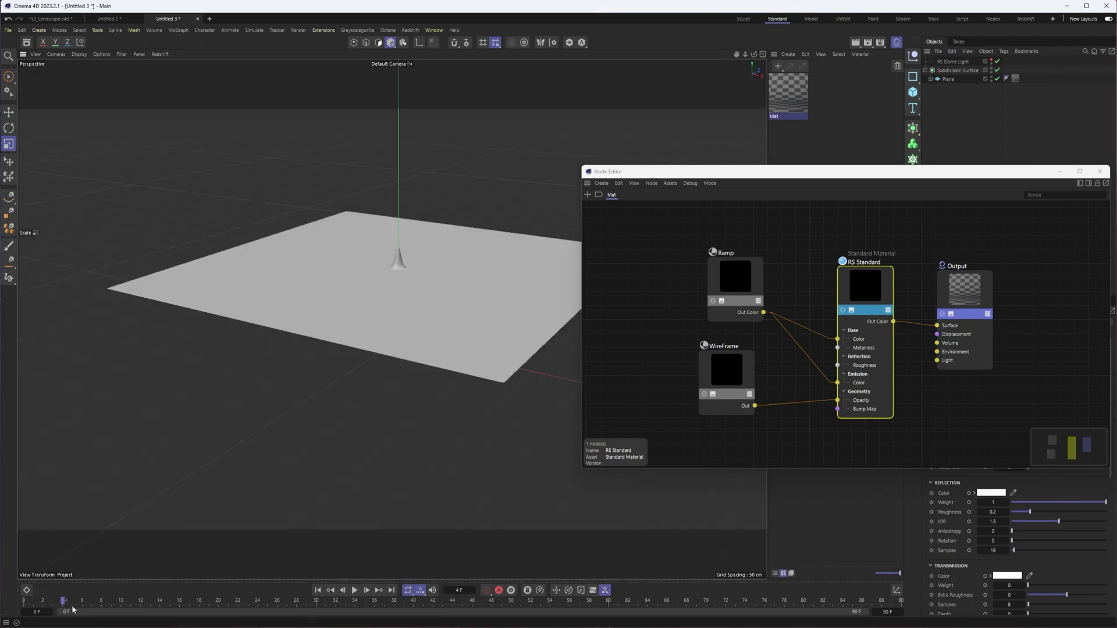
drag(70, 603, 131, 604)
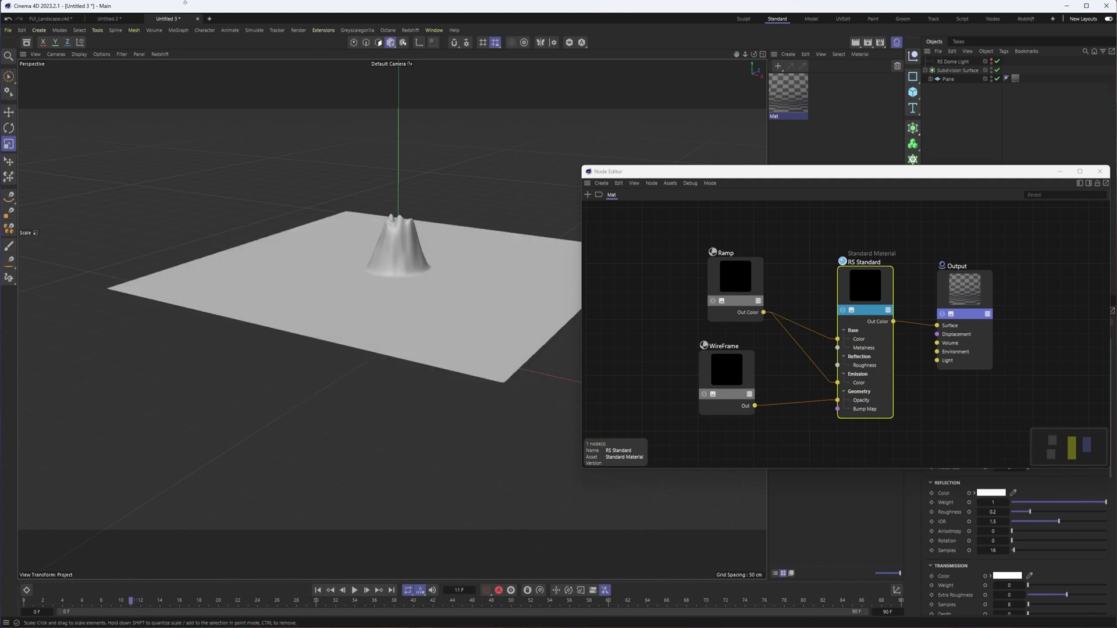
click(159, 55)
click(175, 72)
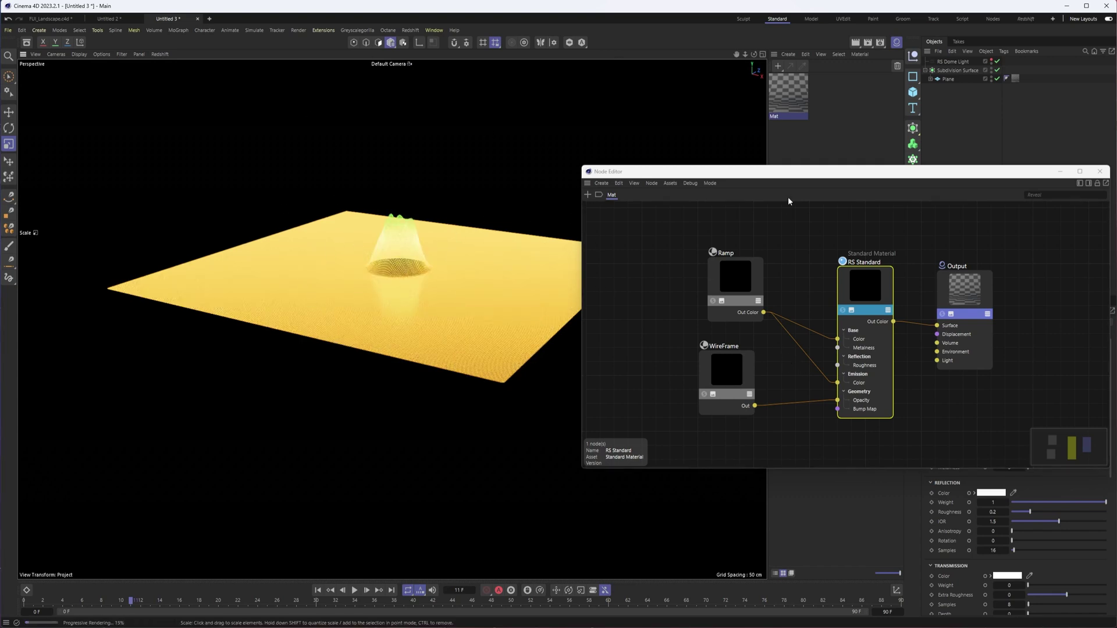
Select the Cylinder Field under the Plane's Displacer and show its Remapping settings, keeping the Node Editor clear of them.
drag(789, 172, 735, 195)
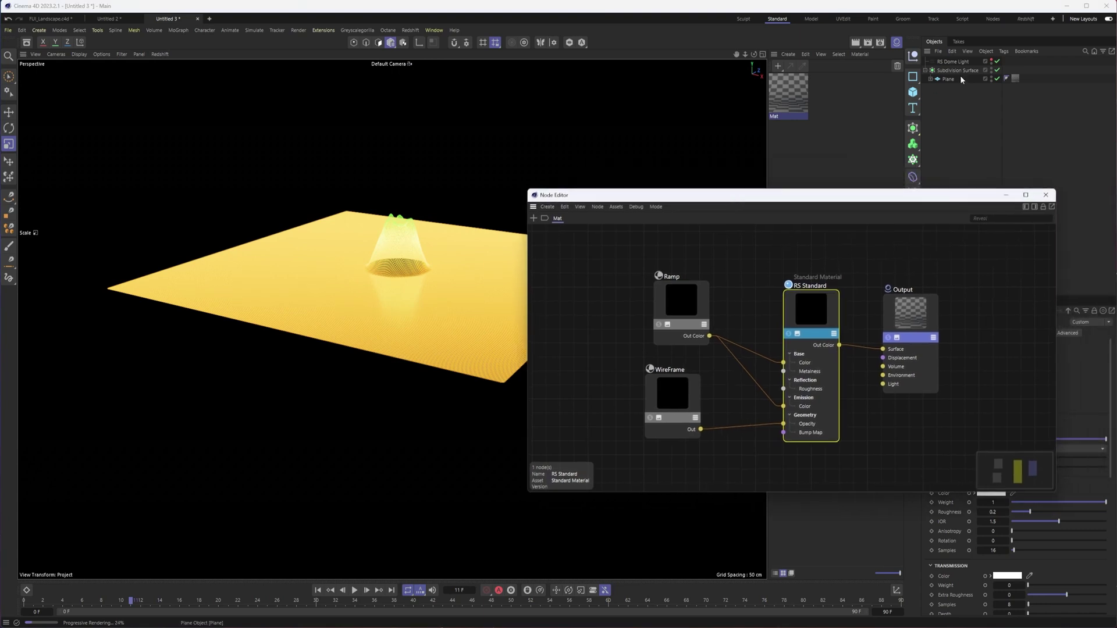
click(931, 78)
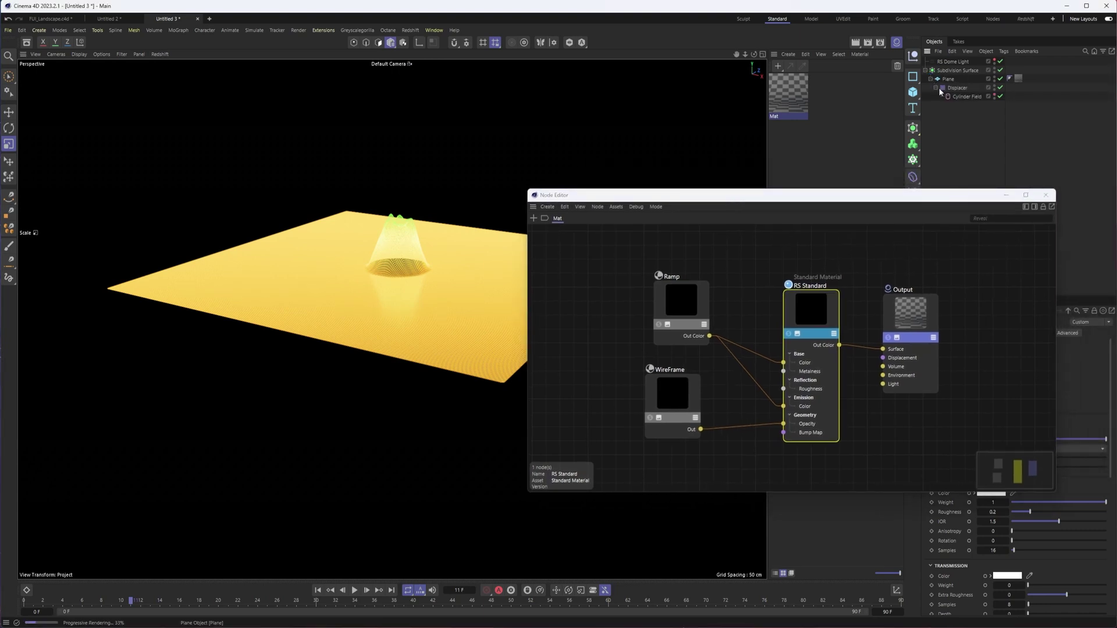
click(965, 96)
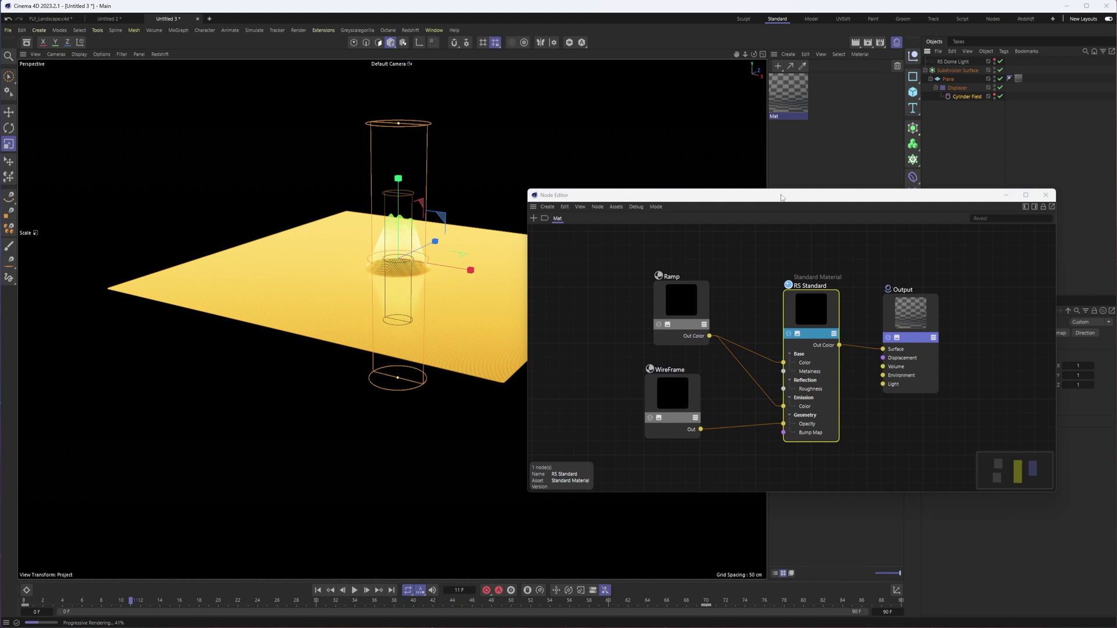
drag(782, 198, 655, 223)
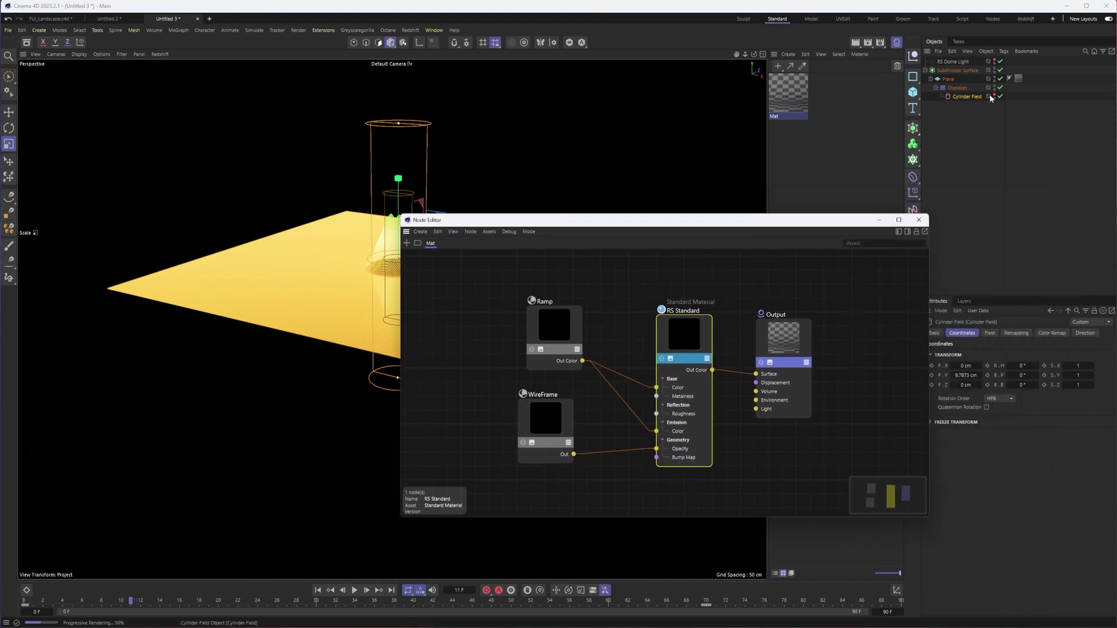
click(1052, 333)
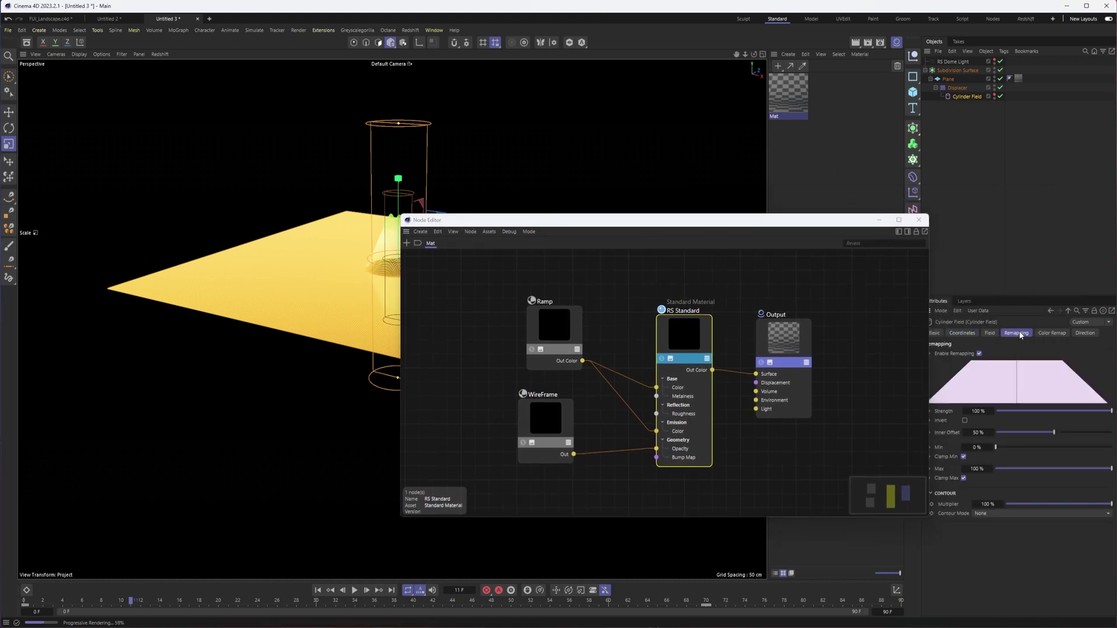
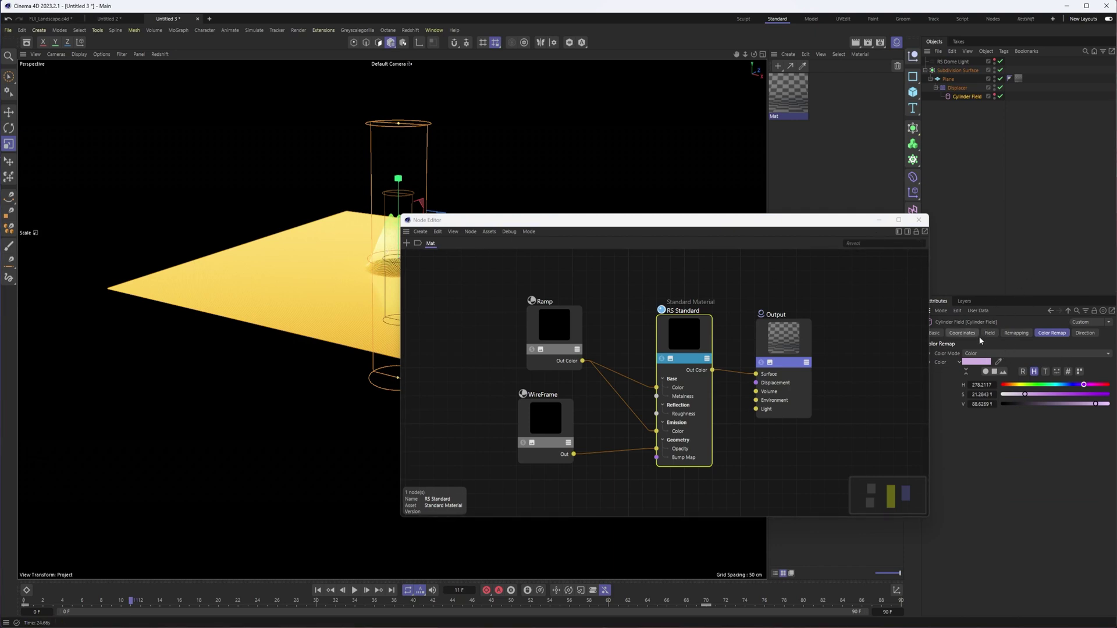
Add a Vertex Map tag to the Plane and shift the Node Editor clear of the tag's attributes.
right_click(954, 80)
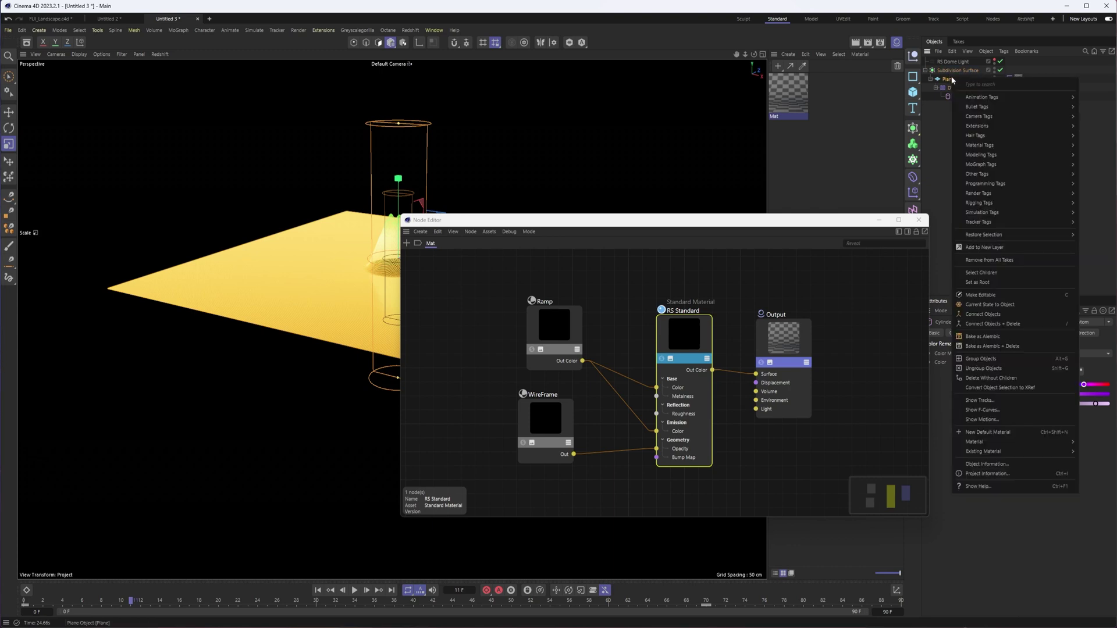
mouse_move(992, 174)
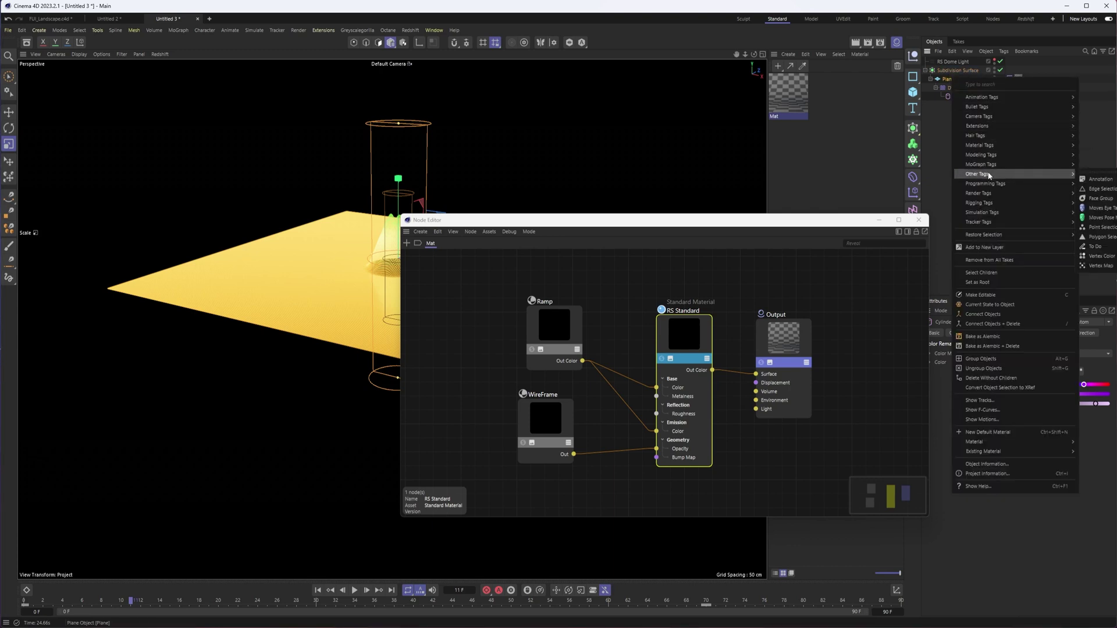
click(1101, 266)
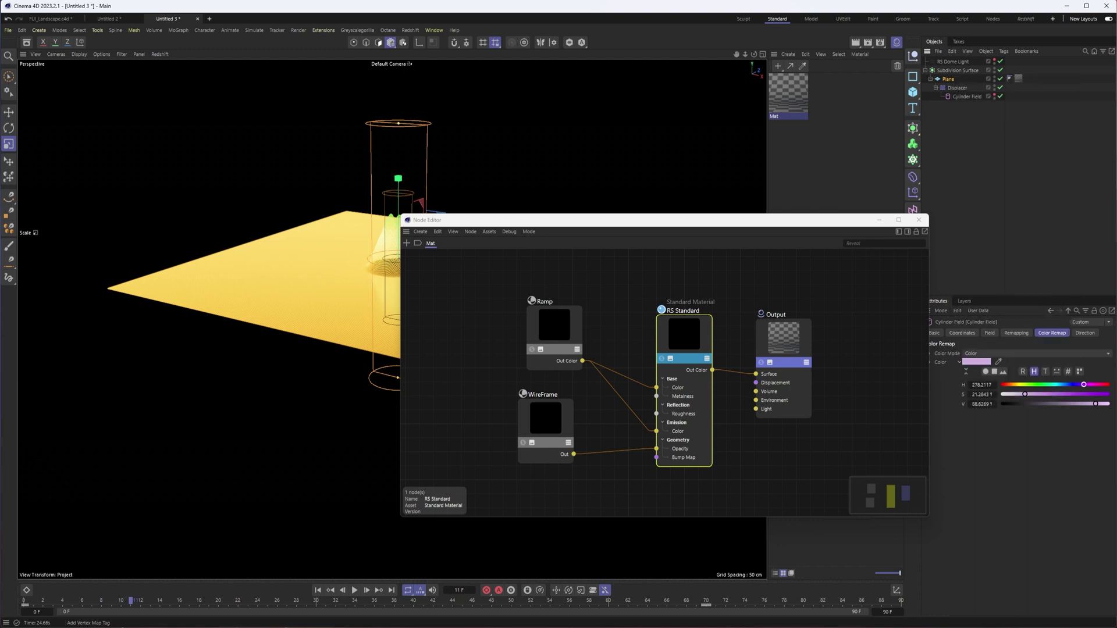
drag(786, 221, 655, 213)
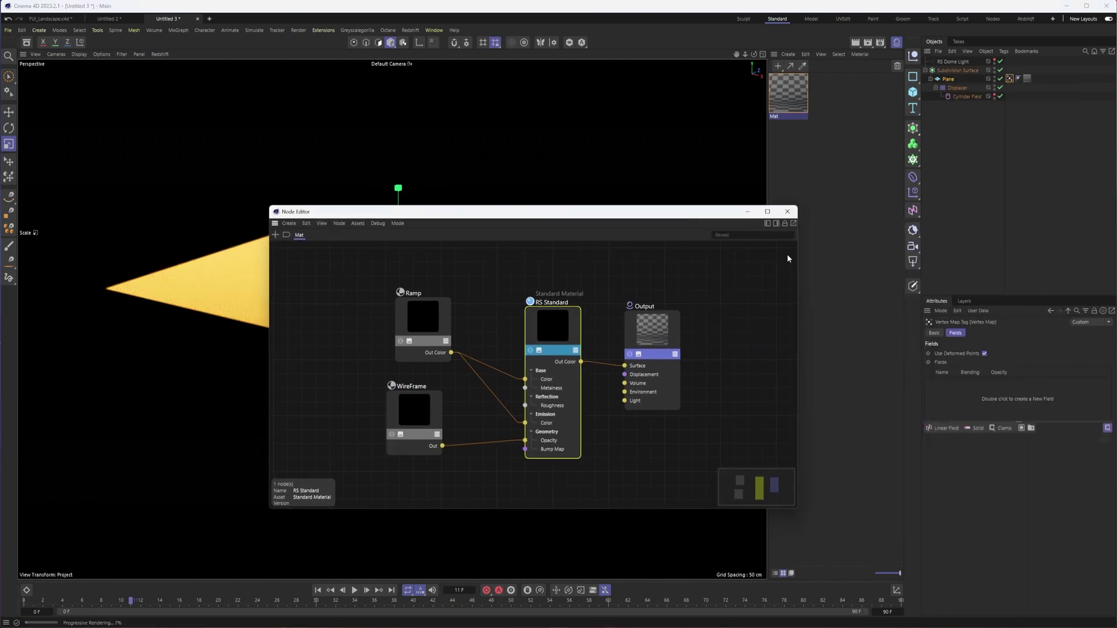
Add the Cylinder Field to the Fields list of the Plane's Vertex Map tag.
click(934, 333)
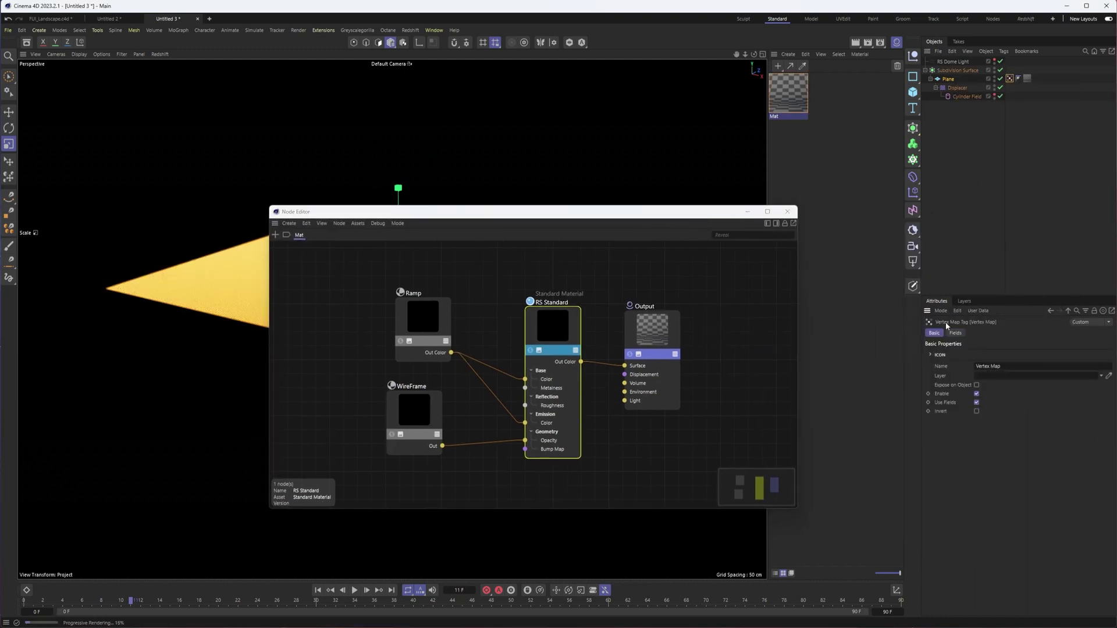
click(955, 332)
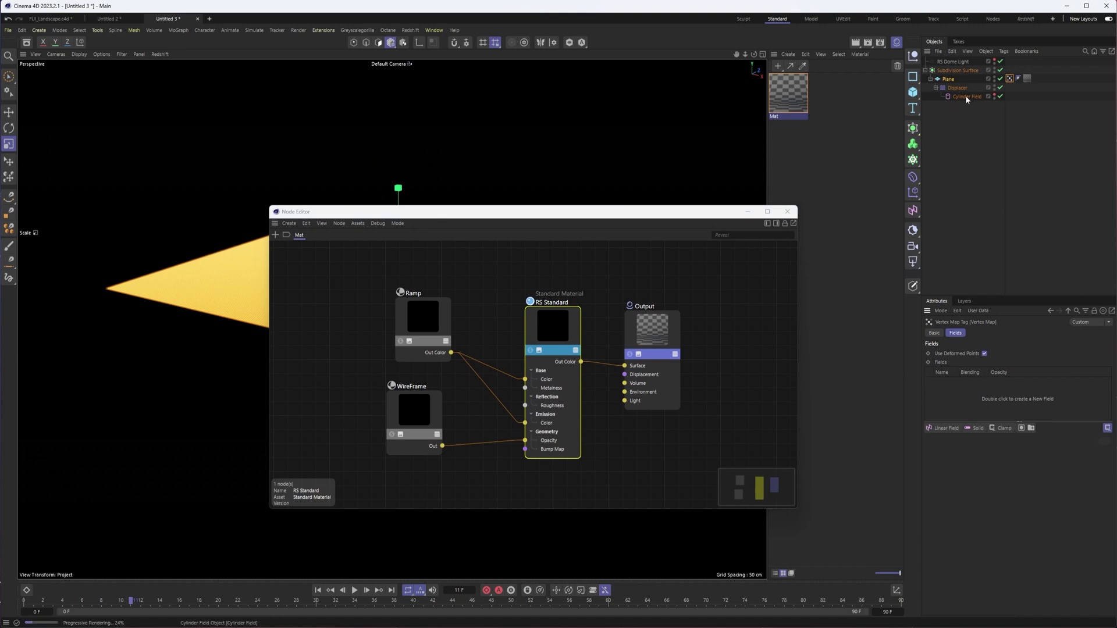
drag(965, 95, 1016, 394)
Stop the Redshift IPR and move the animation to frame 28 to check how the vertex map spreads over the Plane.
drag(421, 211, 558, 340)
click(160, 54)
click(173, 71)
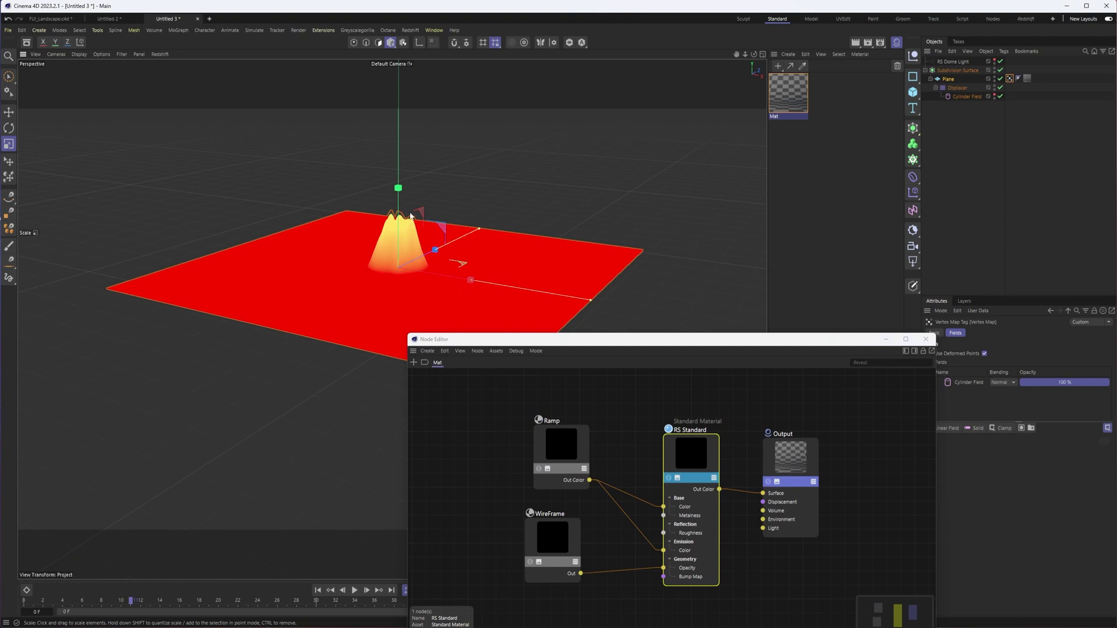
alt+drag(353, 129, 351, 175)
scroll(351, 175, up, 2)
drag(502, 340, 677, 219)
drag(131, 603, 298, 599)
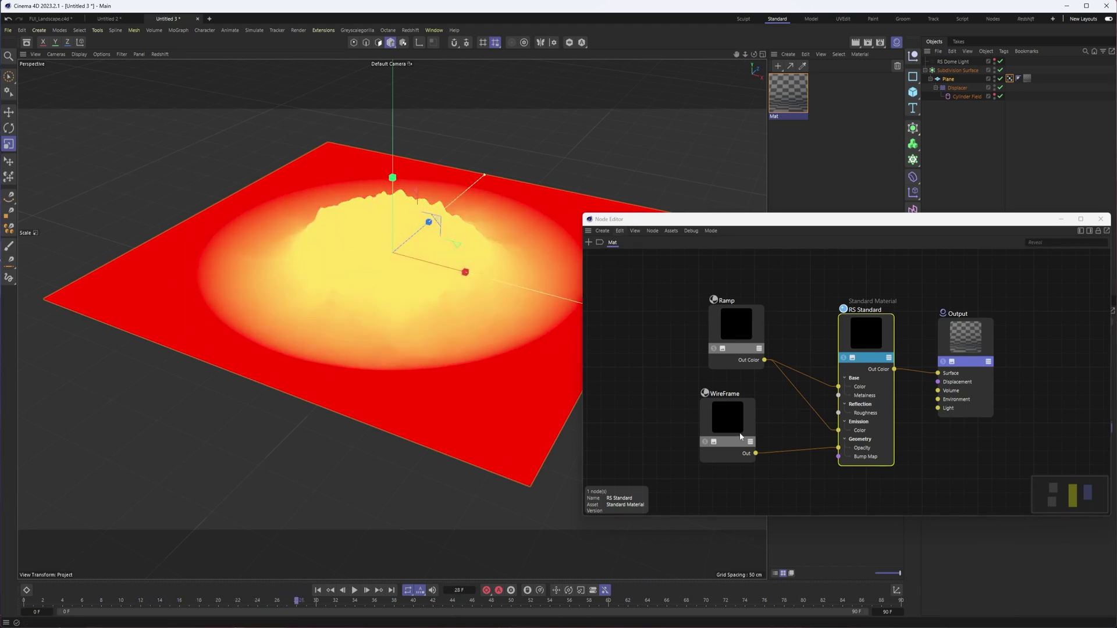
Spread the WireFrame and Ramp nodes apart and add a Vertex Attribute node before them in the material graph.
drag(730, 427, 765, 437)
click(736, 326)
drag(737, 326, 720, 291)
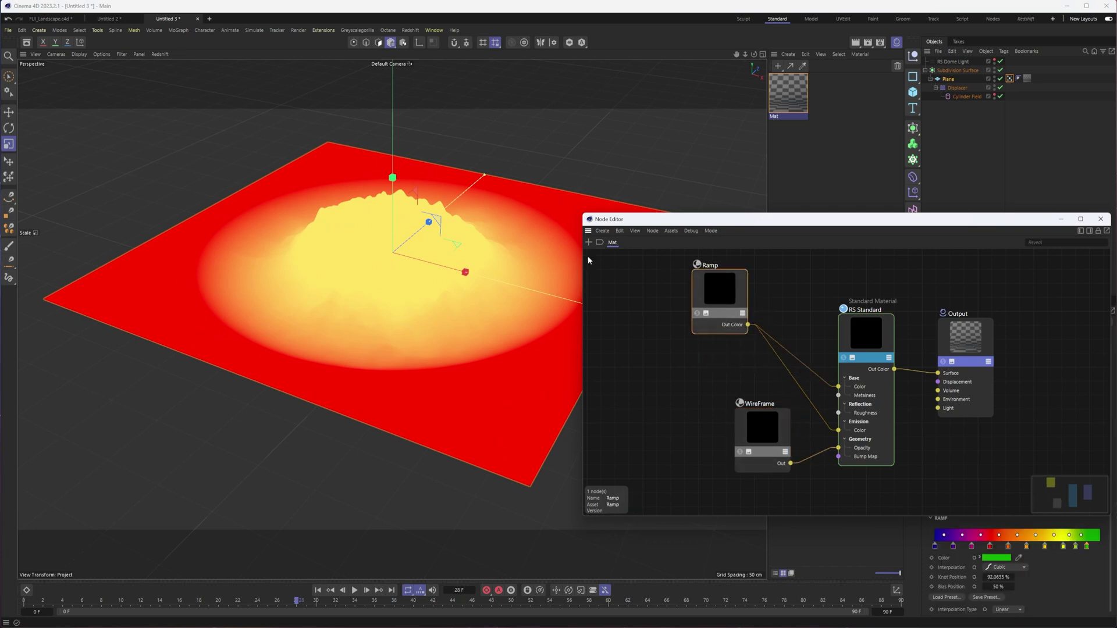
click(589, 243)
text(verte)
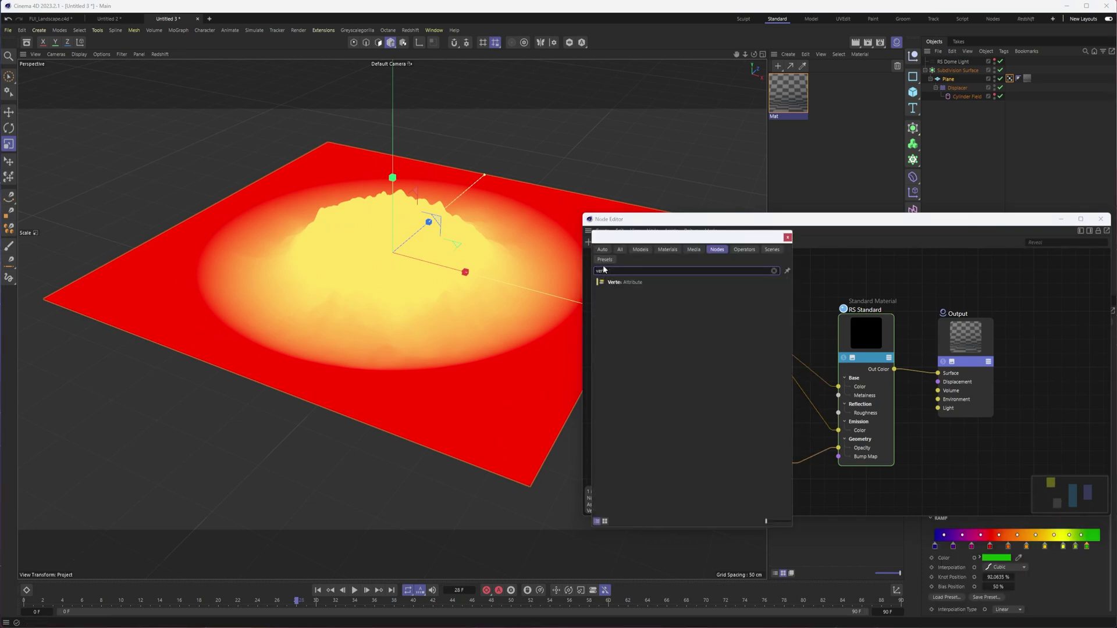
double_click(620, 283)
drag(841, 377, 642, 379)
Dock the Node Editor beneath the viewport and assign the Plane's Vertex Map tag as the Vertex Attribute node's Attribute Name.
drag(750, 215, 624, 154)
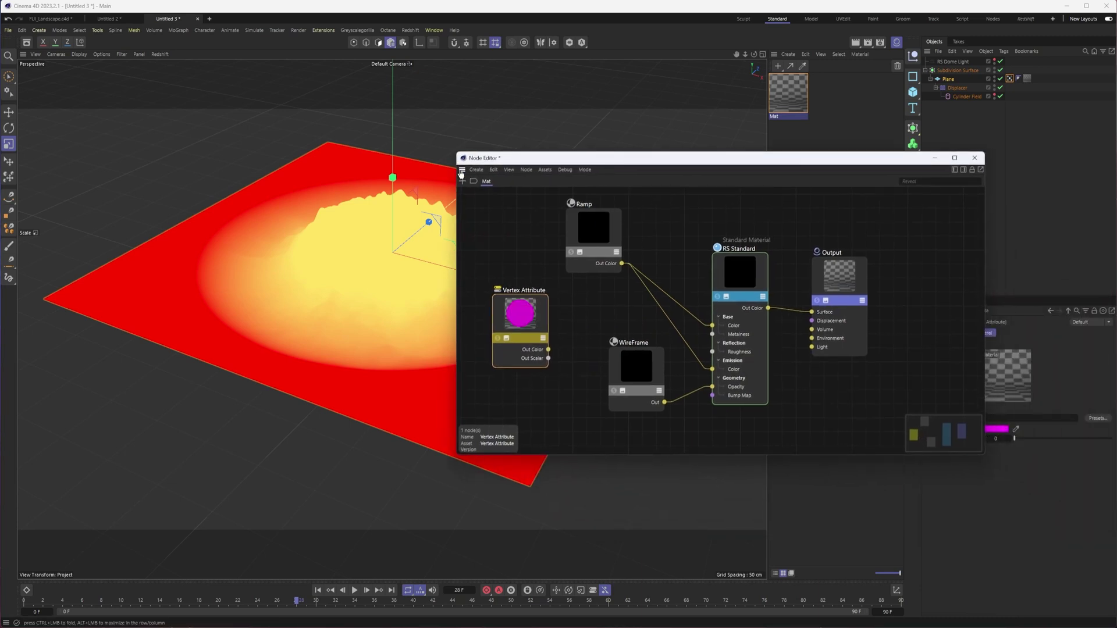
drag(649, 565, 662, 587)
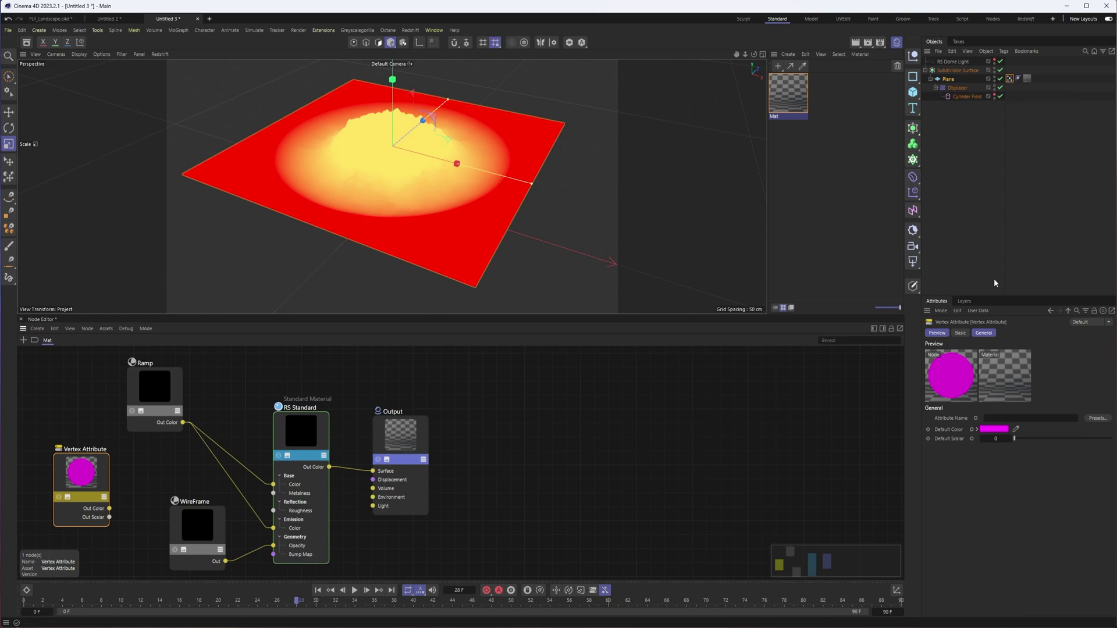
drag(75, 468, 92, 477)
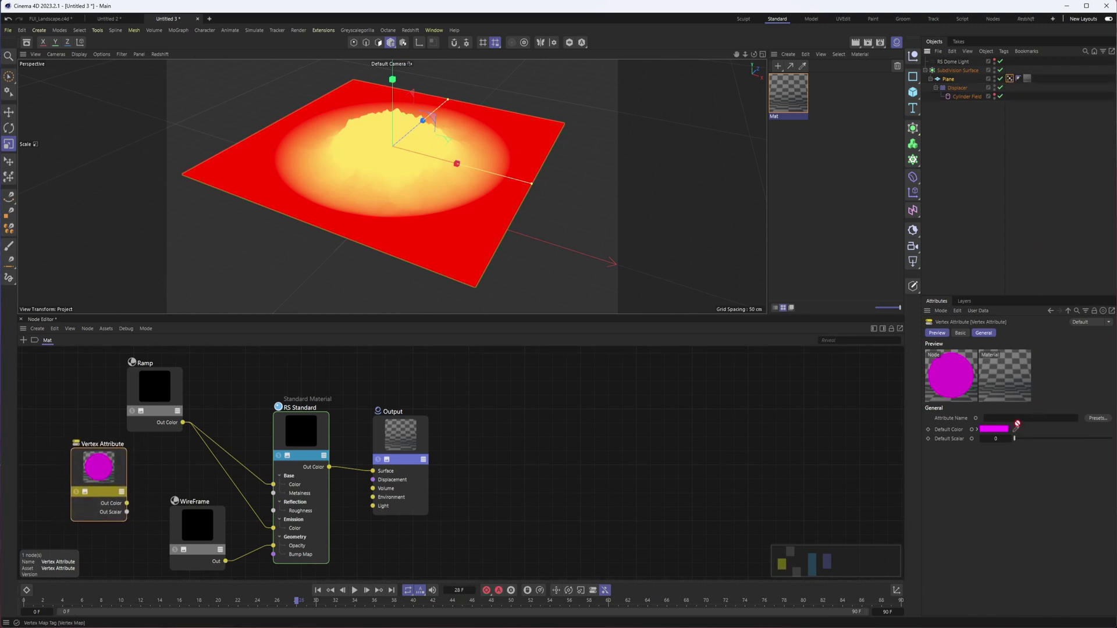
drag(1017, 425, 1017, 419)
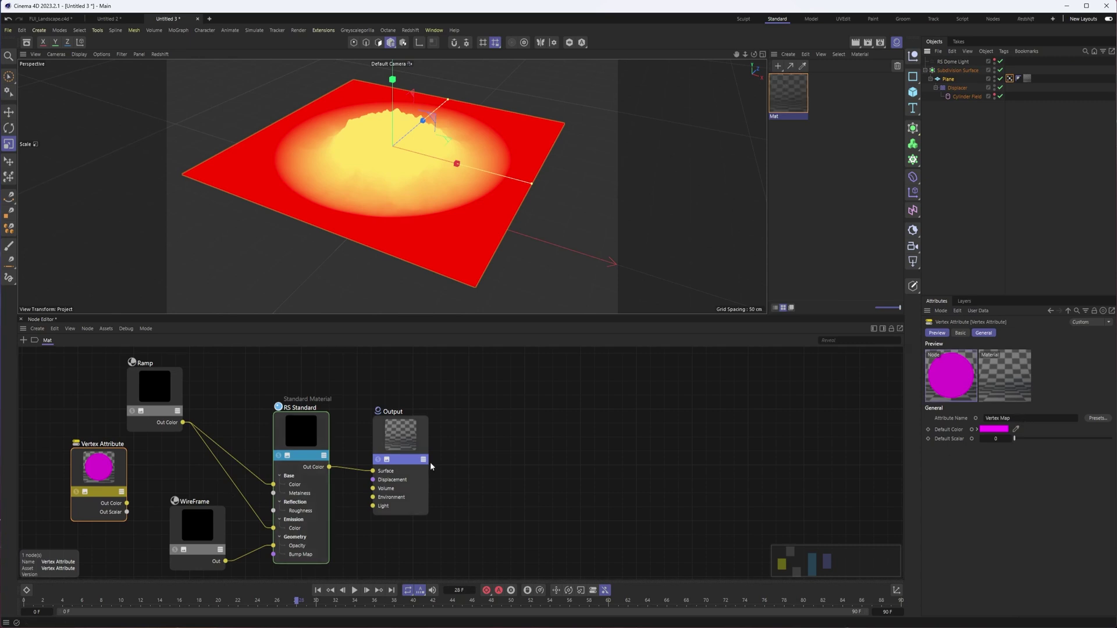
Space out the Output, RS Standard, Vertex Attribute and WireFrame nodes to make room for another node.
drag(428, 463, 467, 462)
drag(301, 432, 345, 409)
drag(99, 466, 64, 460)
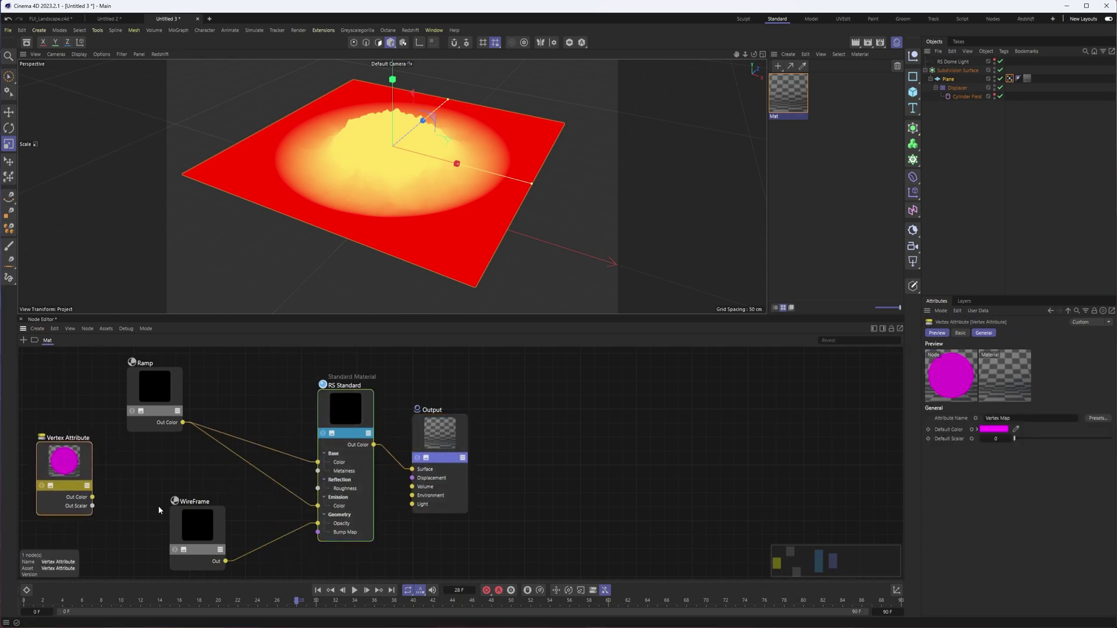
drag(189, 512, 211, 477)
click(82, 470)
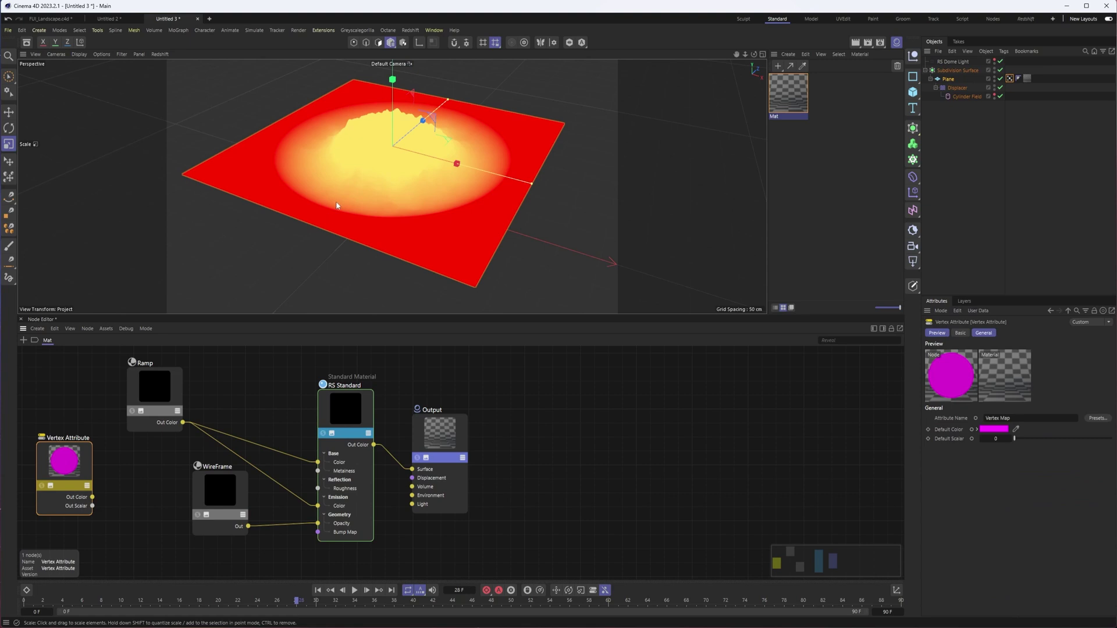
Add a second Ramp node beside the Vertex Attribute node and feed the attribute's Out Color into the Ramp's Alt Input.
click(23, 342)
text(ramp)
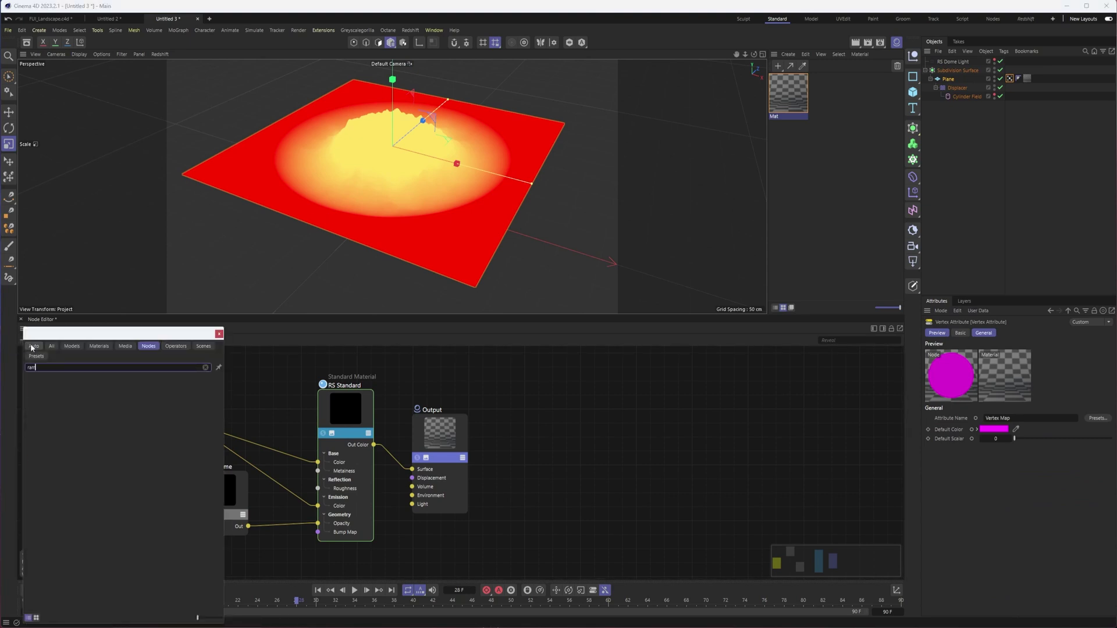
double_click(60, 379)
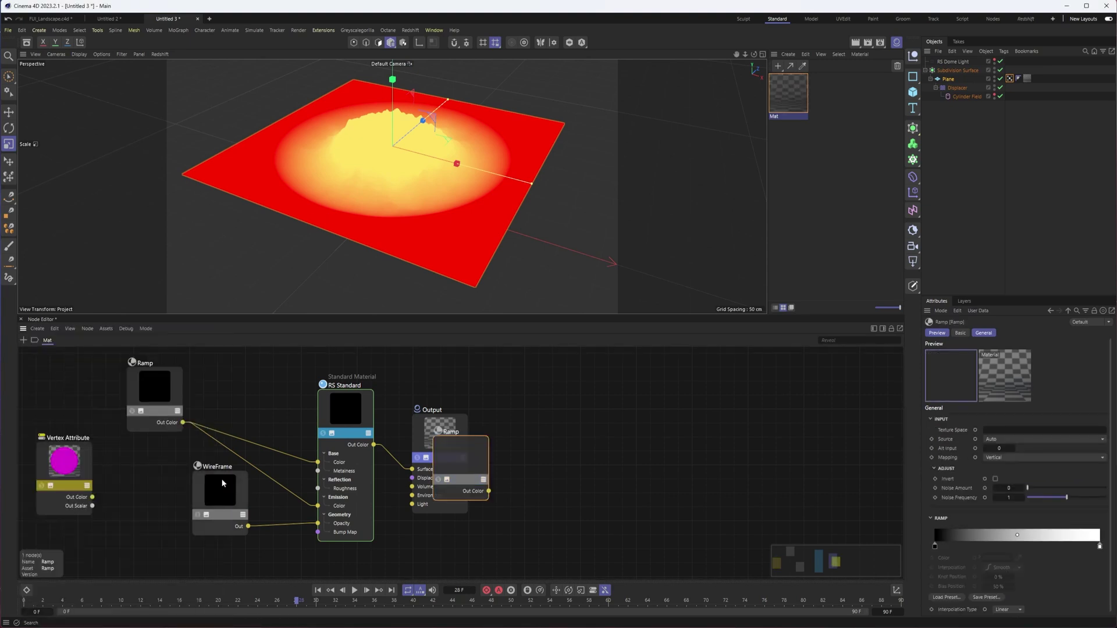
drag(214, 468, 119, 476)
mouse_move(163, 497)
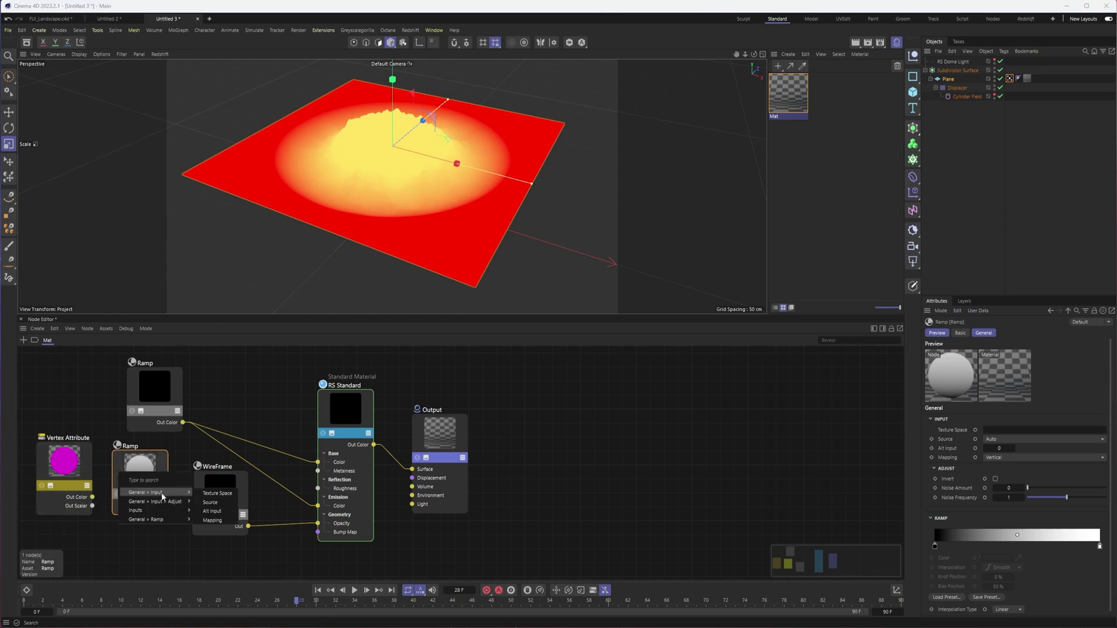
click(232, 512)
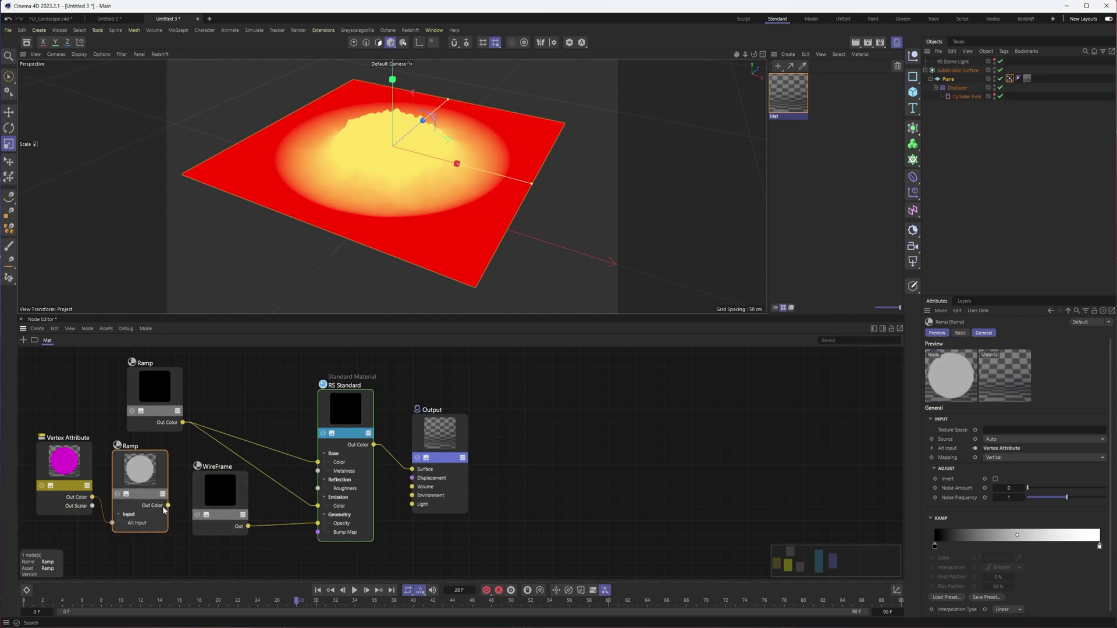
Tidy the nodes around the new Ramp and connect its Out Color to the RS Standard's Opacity in place of the WireFrame.
drag(220, 501, 230, 473)
drag(58, 460, 61, 445)
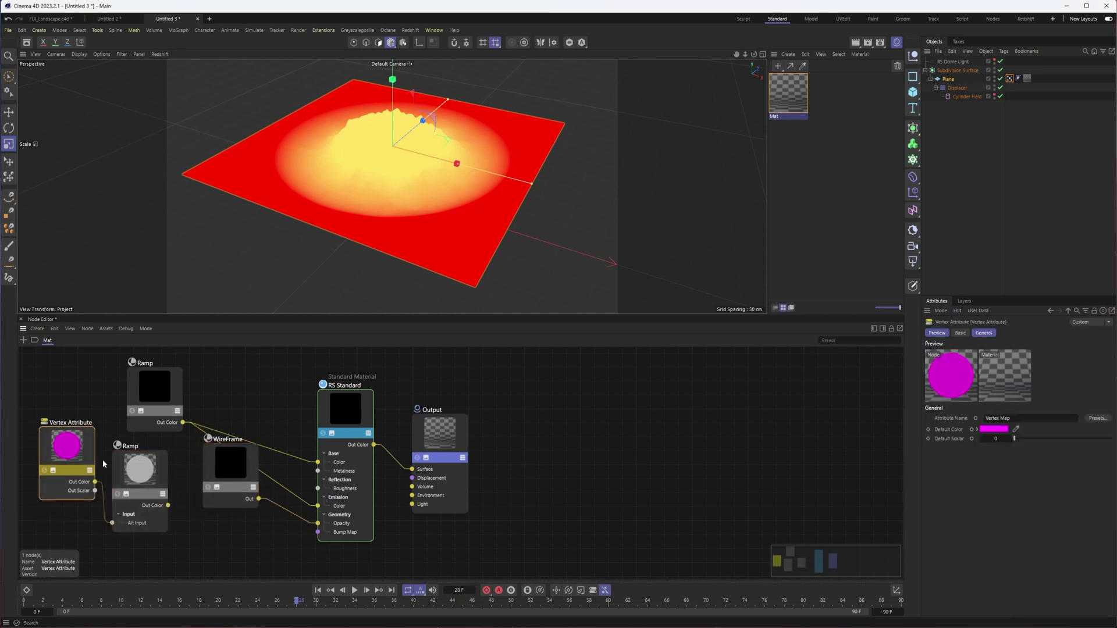
drag(132, 476, 132, 473)
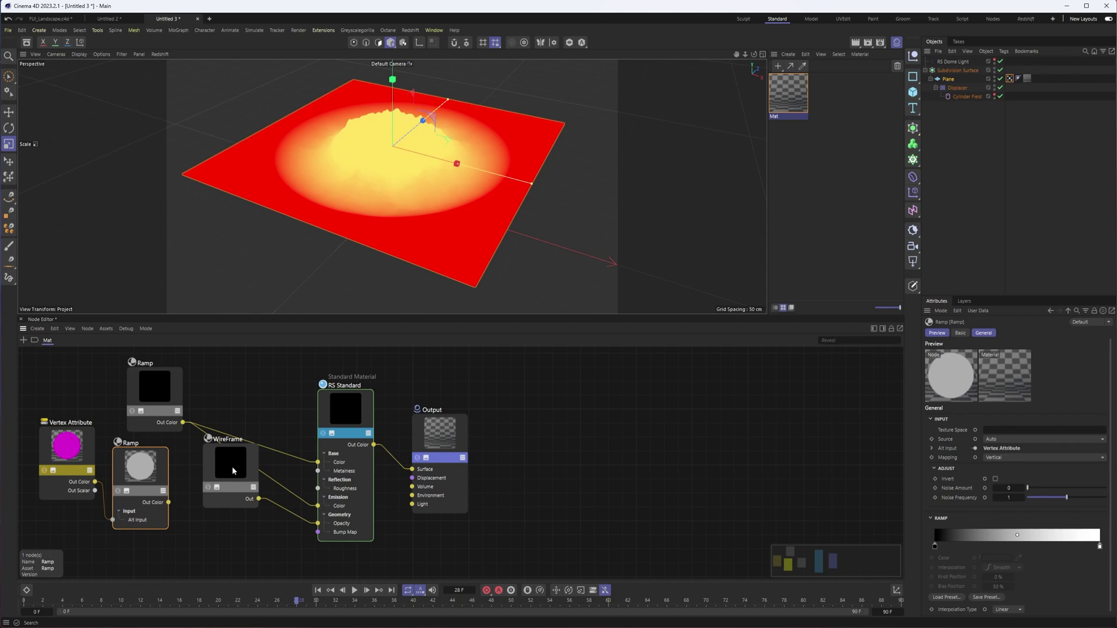
drag(233, 469, 212, 448)
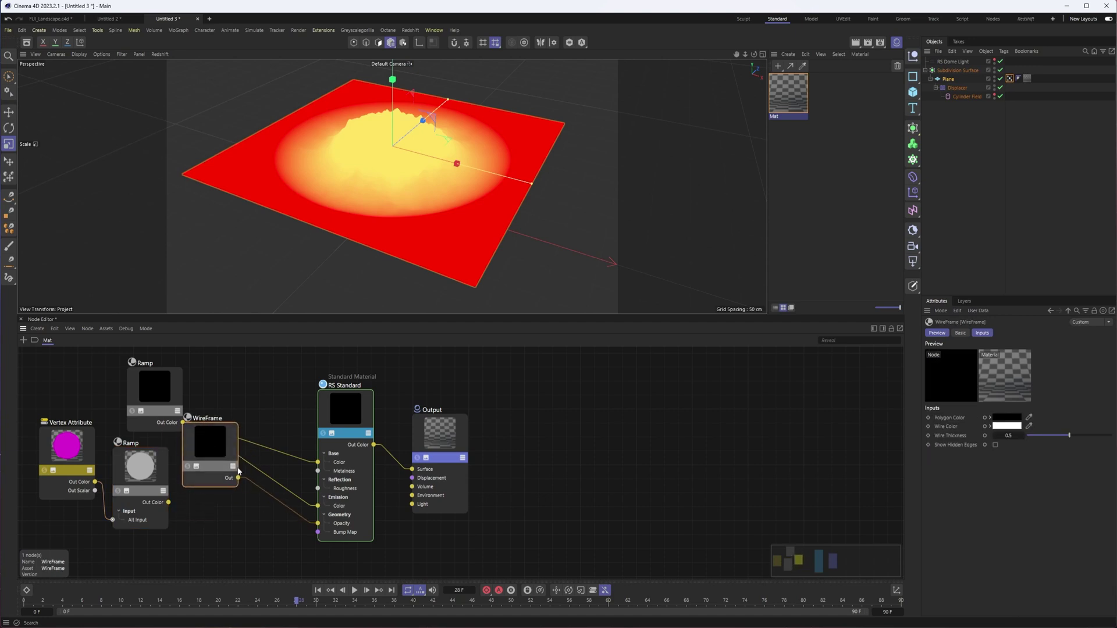
drag(210, 456, 204, 459)
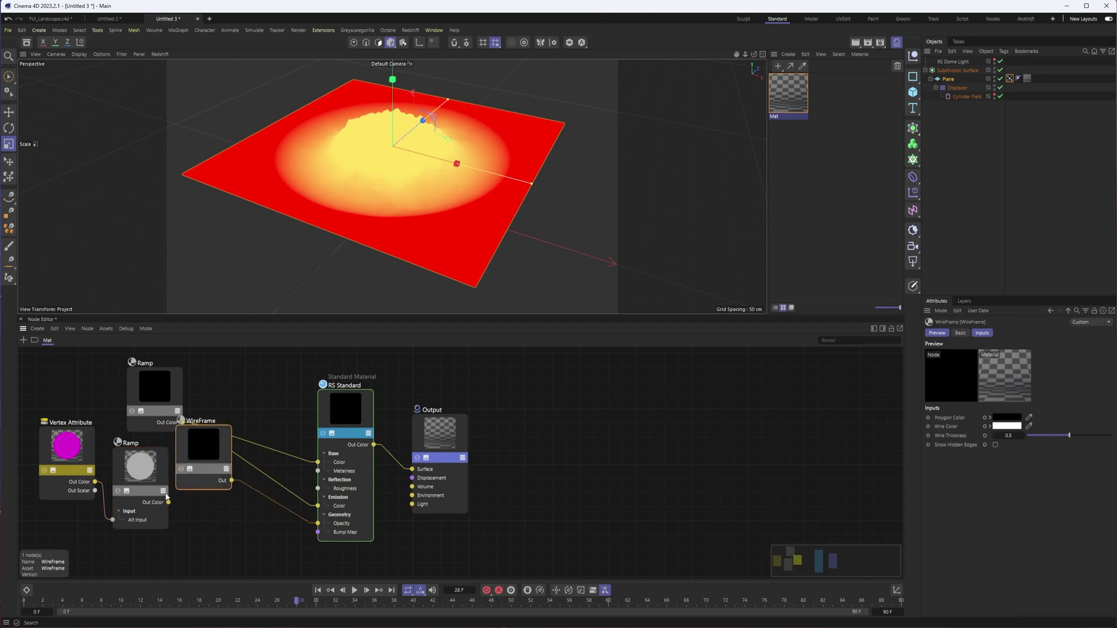
drag(168, 503, 319, 524)
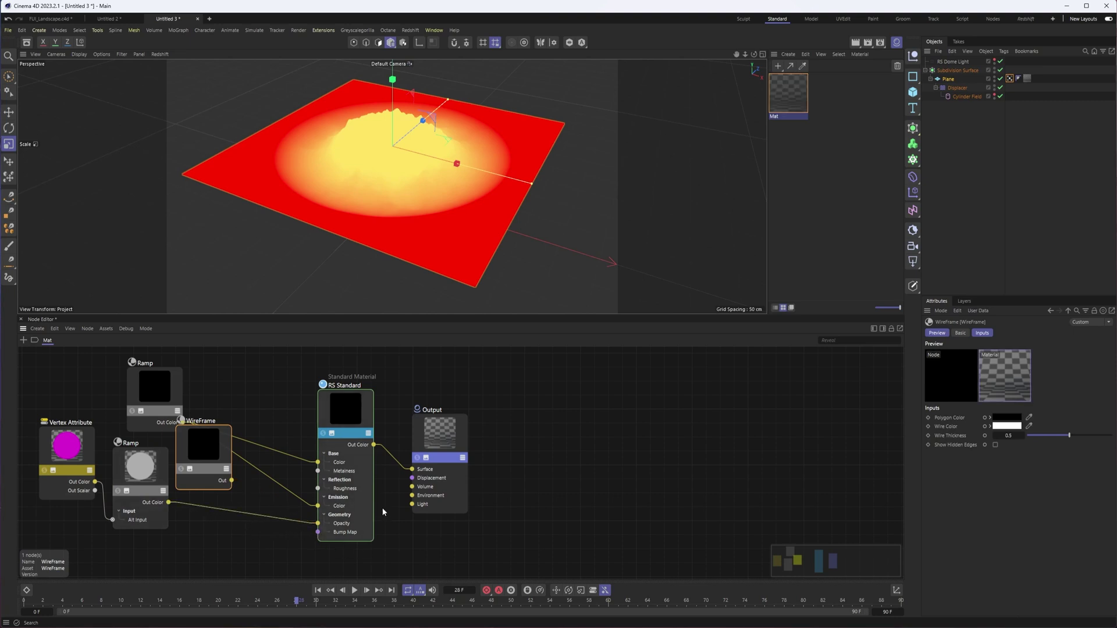
Start the Redshift IPR, clear the selection and inspect the masked mountain, toggling the Subdivision Surface off and on to compare.
click(160, 55)
click(174, 73)
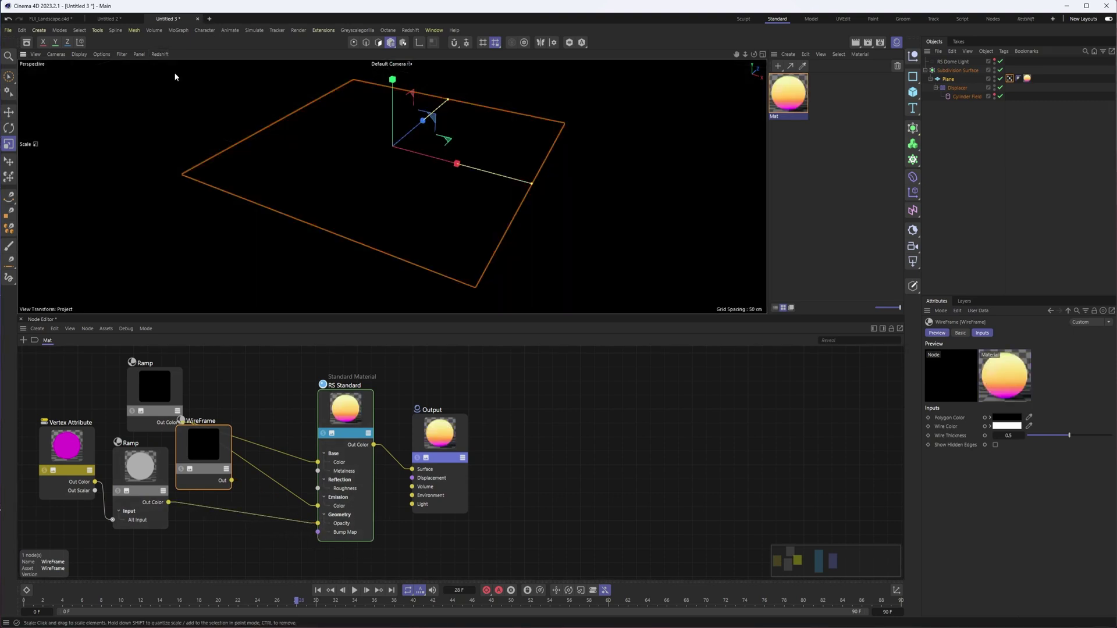
click(1030, 235)
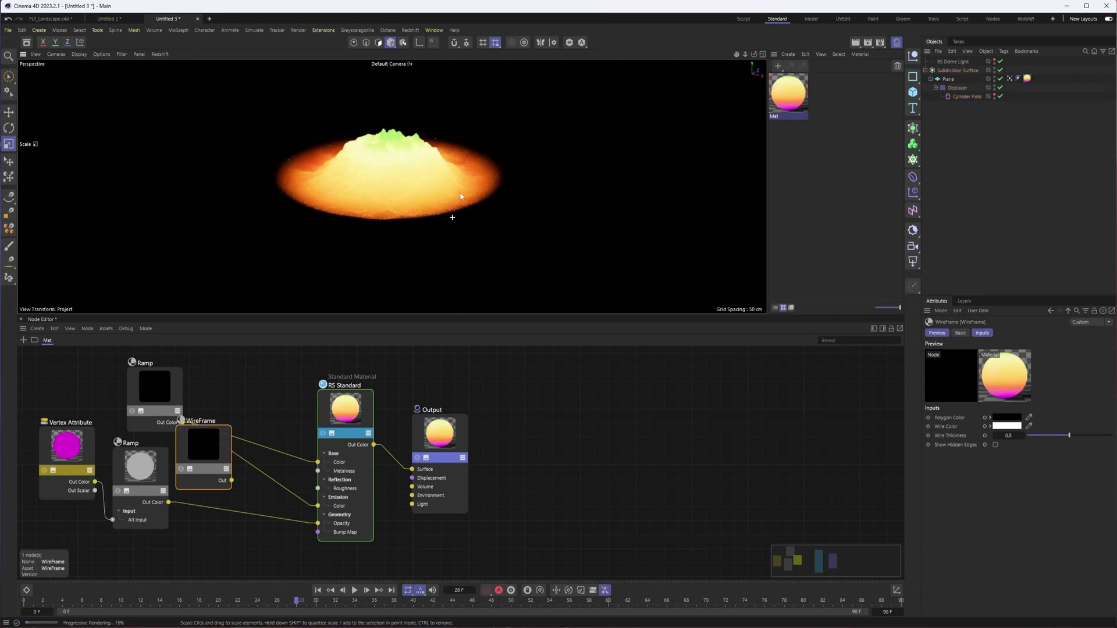
scroll(488, 164, up, 3)
scroll(487, 165, up, 3)
alt+middle_drag(380, 176, 419, 152)
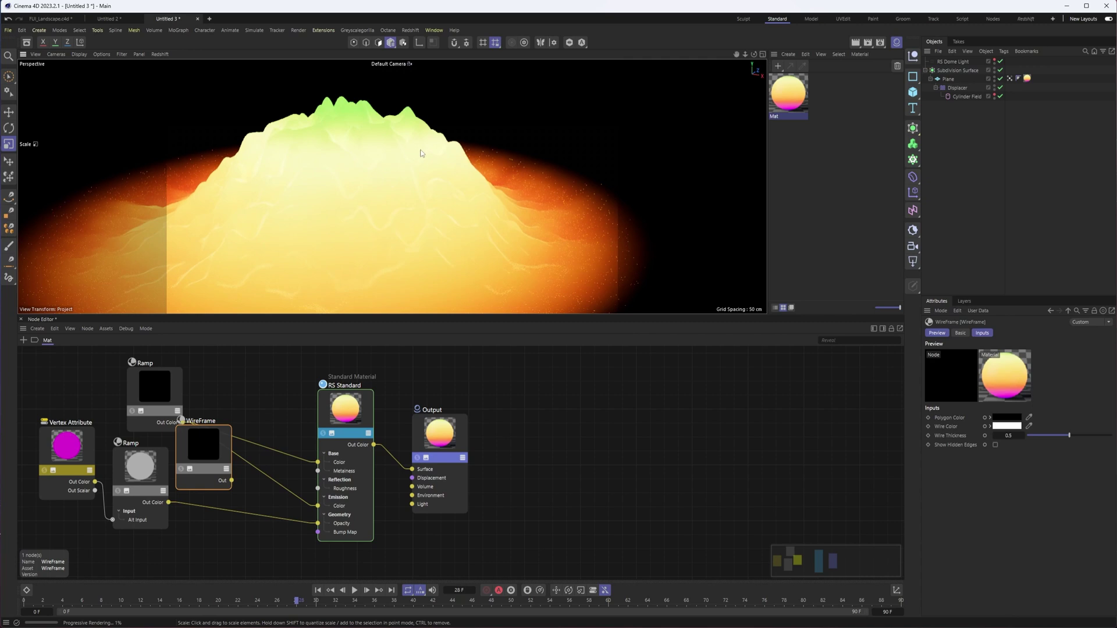
scroll(407, 155, down, 3)
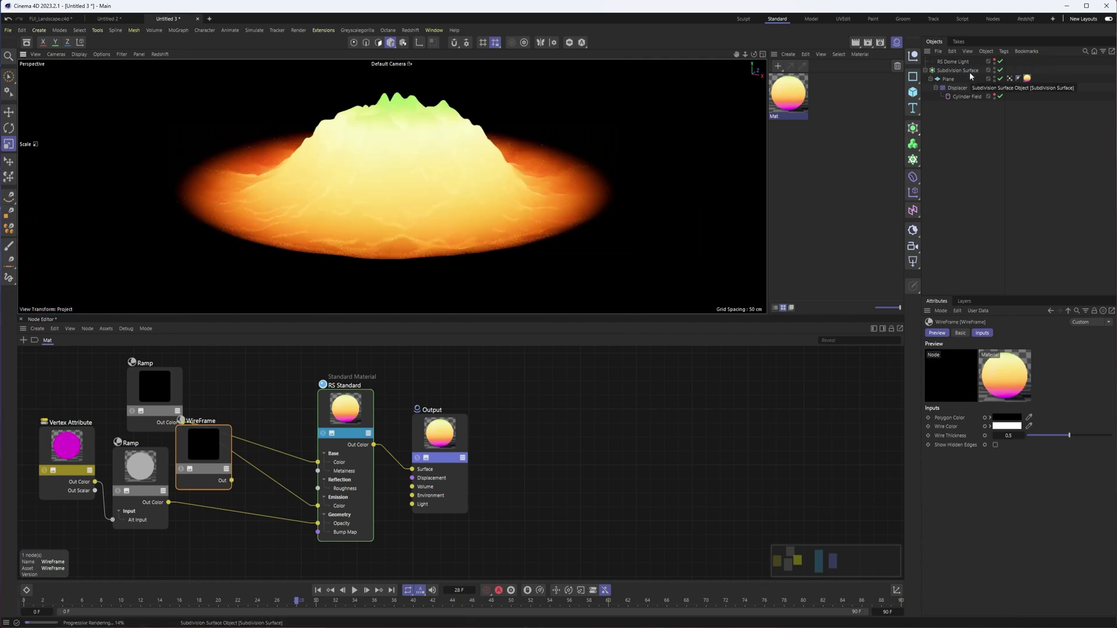
click(1001, 70)
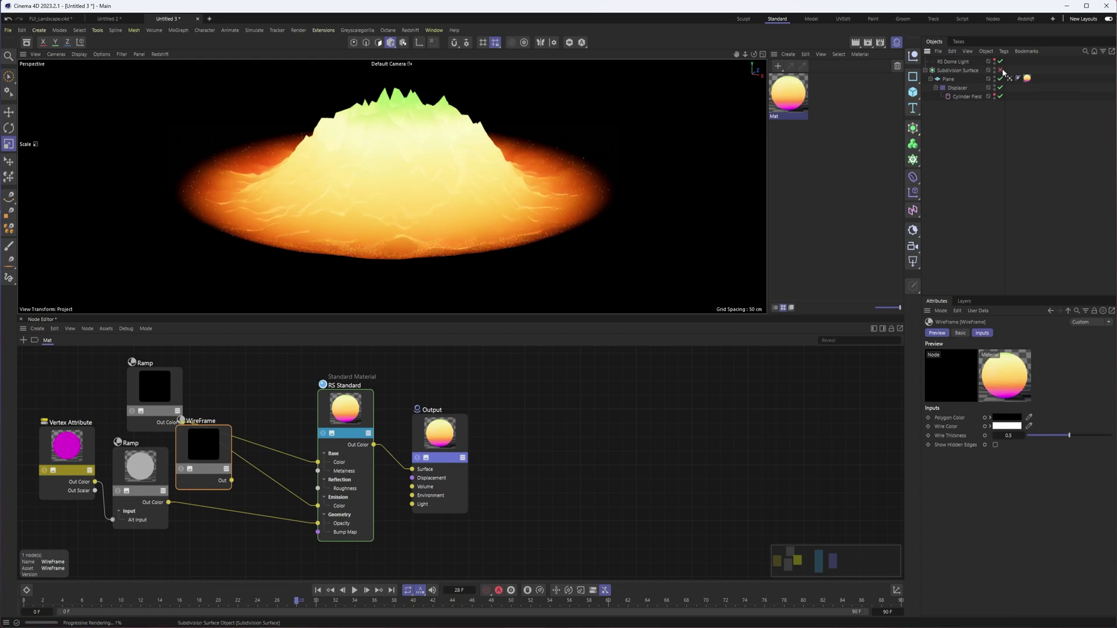
click(1002, 70)
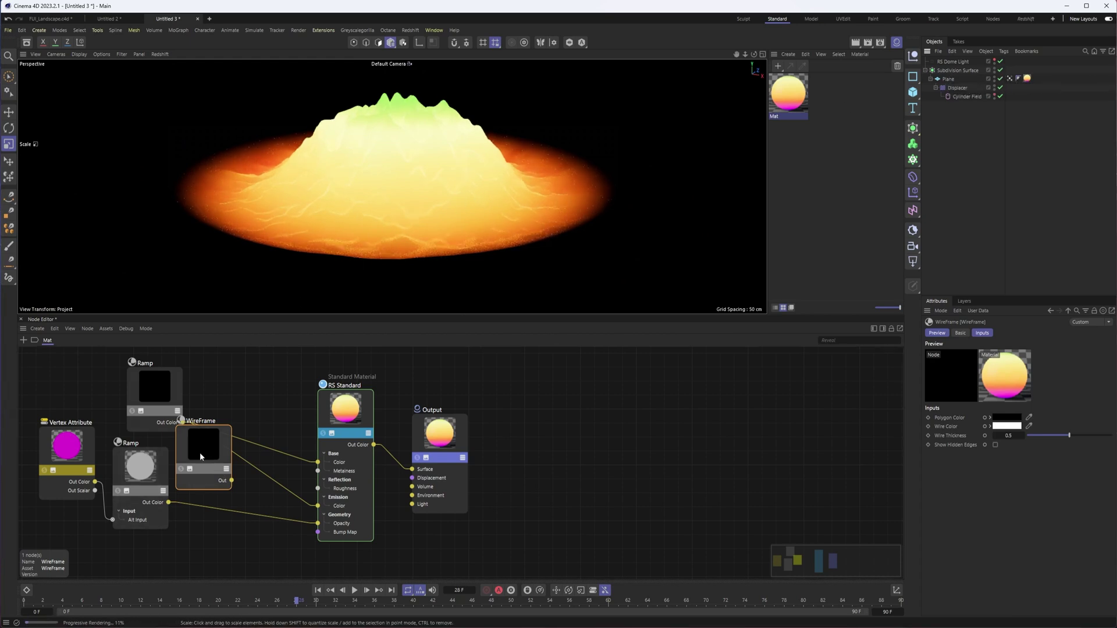
Place the Vertex Attribute and its Ramp below the colour Ramp, with the WireFrame node between them and the RS Standard.
mouse_move(197, 462)
mouse_down()
mouse_move(229, 414)
mouse_move(215, 465)
mouse_up()
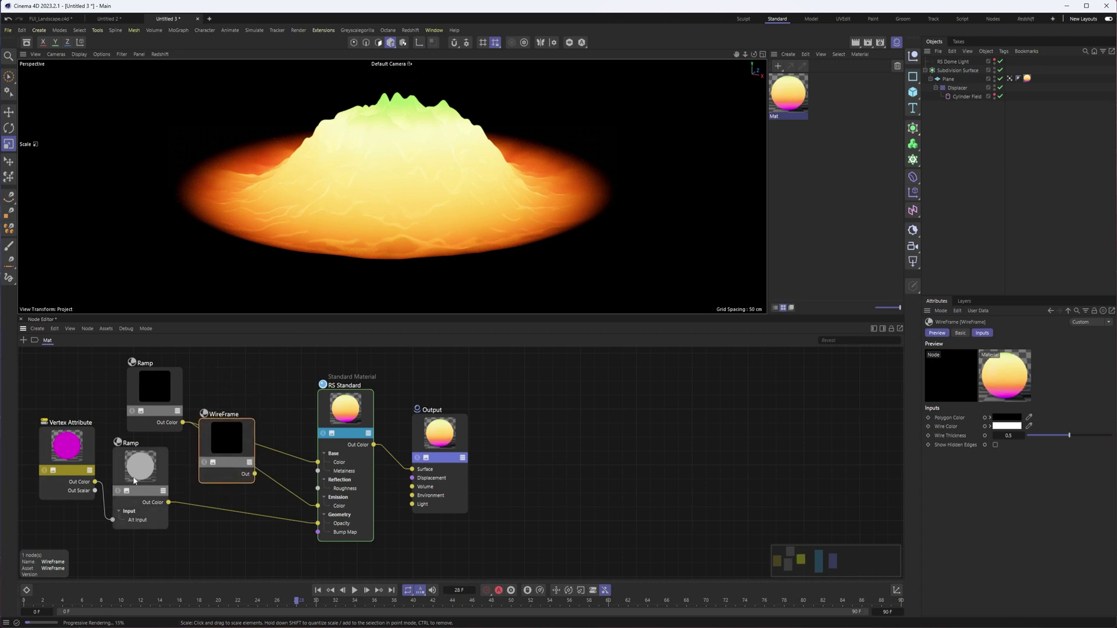
drag(134, 481, 153, 519)
drag(71, 441, 67, 516)
click(159, 505)
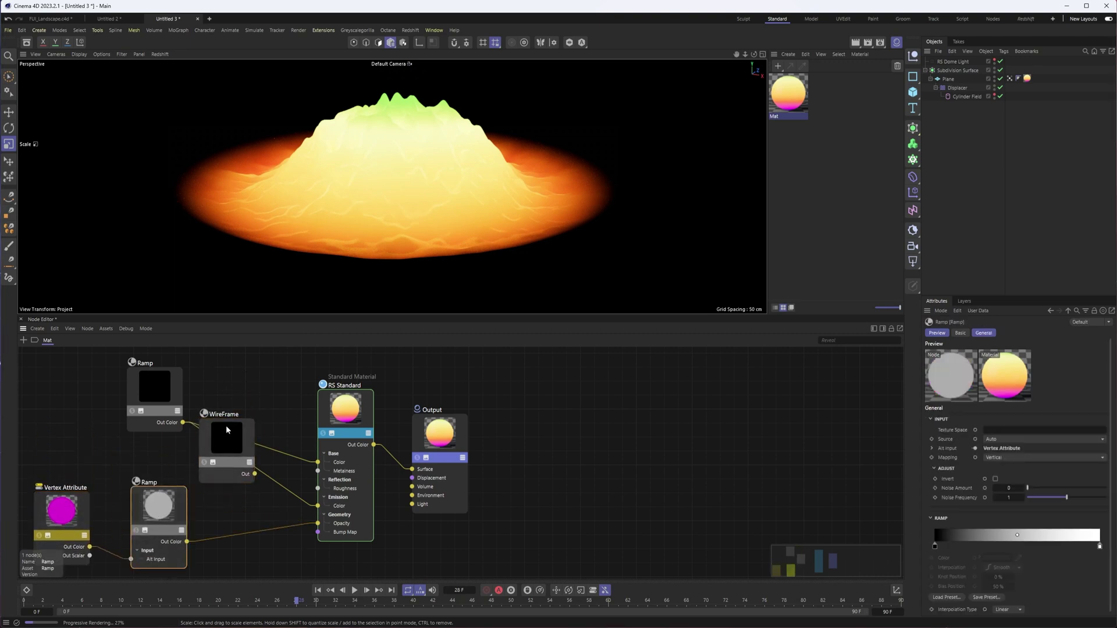
drag(152, 518, 140, 524)
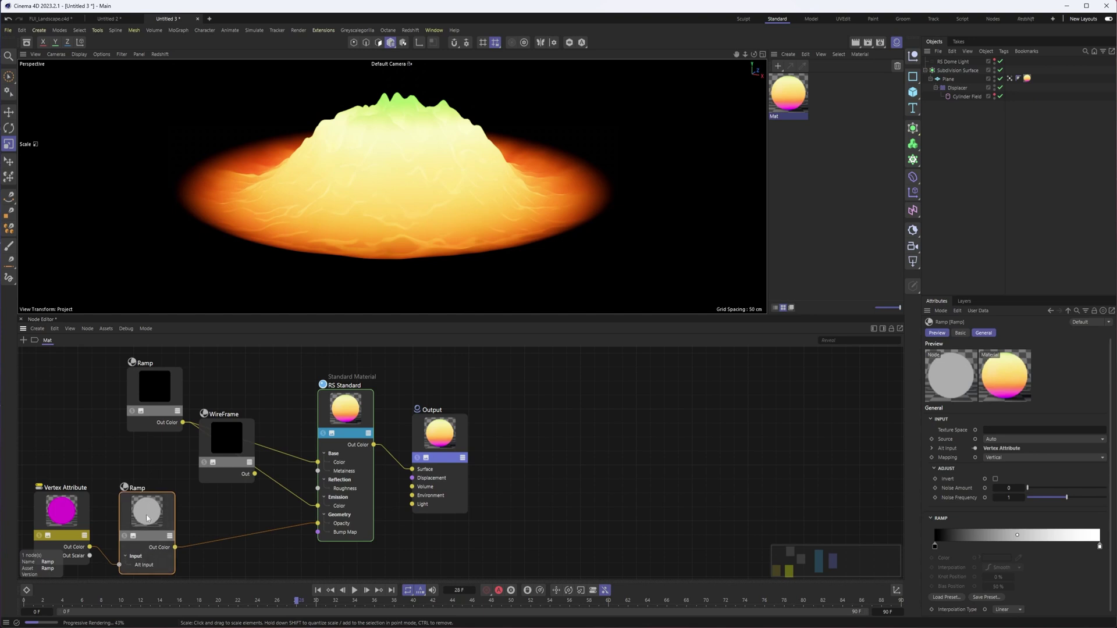
drag(224, 440, 221, 453)
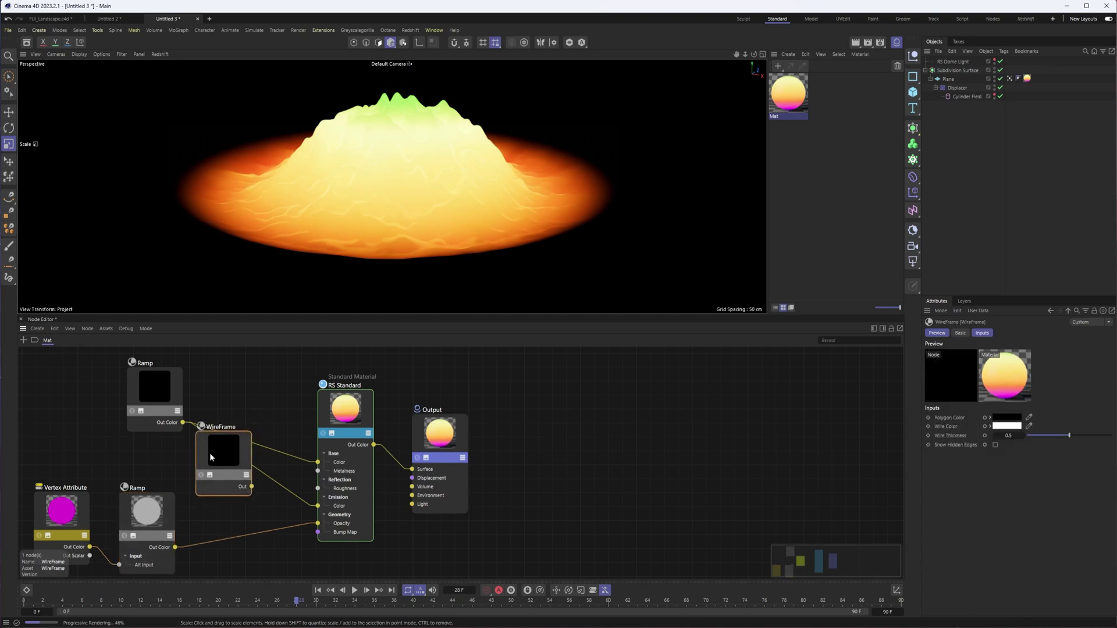
Add a Mul node multiplying the WireFrame by the lower Ramp's Out Color, and feed its output into the RS Standard's Opacity.
click(23, 341)
text(mul)
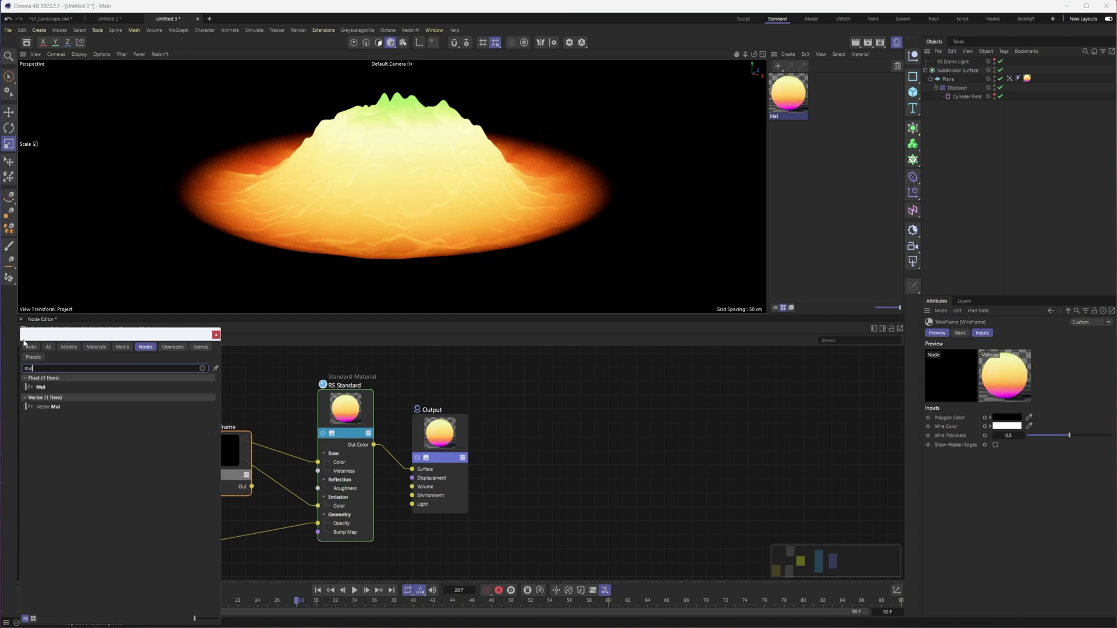
double_click(50, 392)
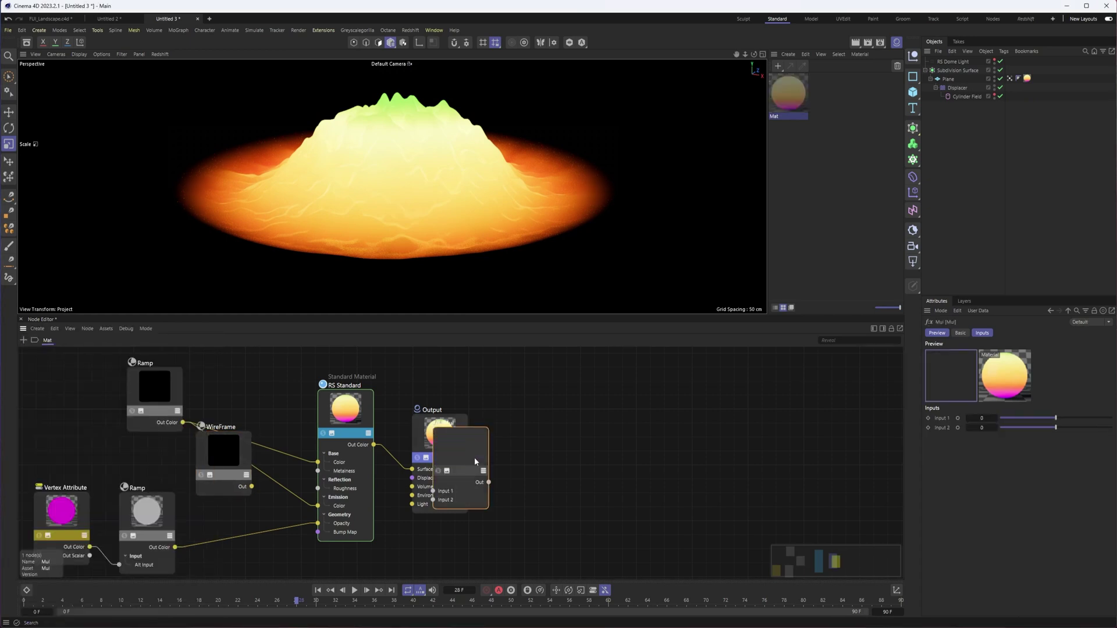
drag(207, 454, 137, 451)
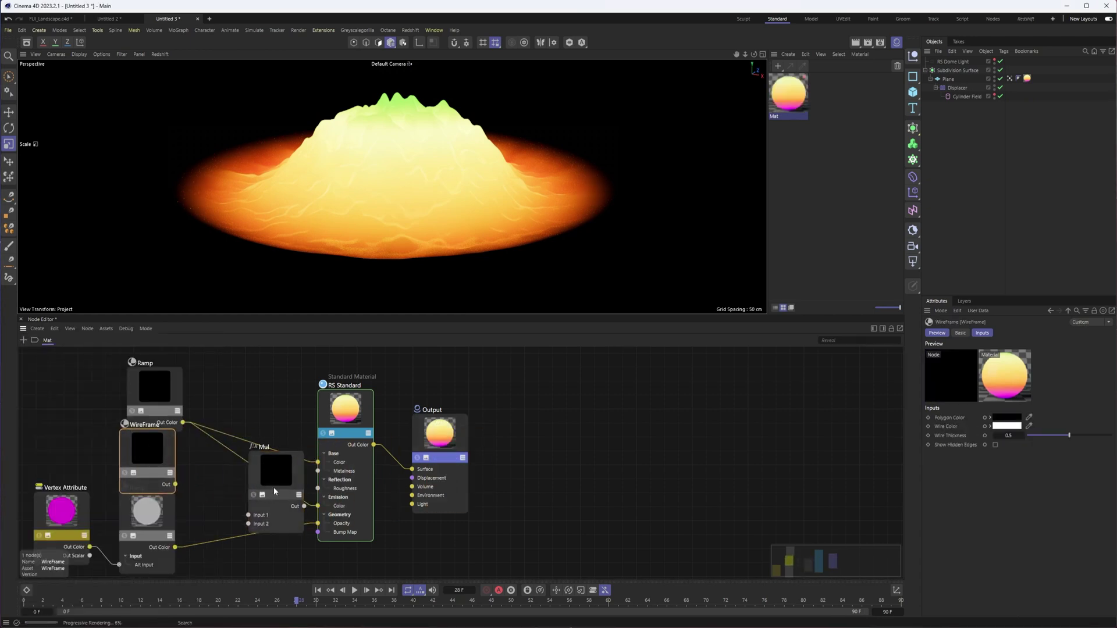
drag(277, 484, 239, 469)
drag(176, 547, 319, 524)
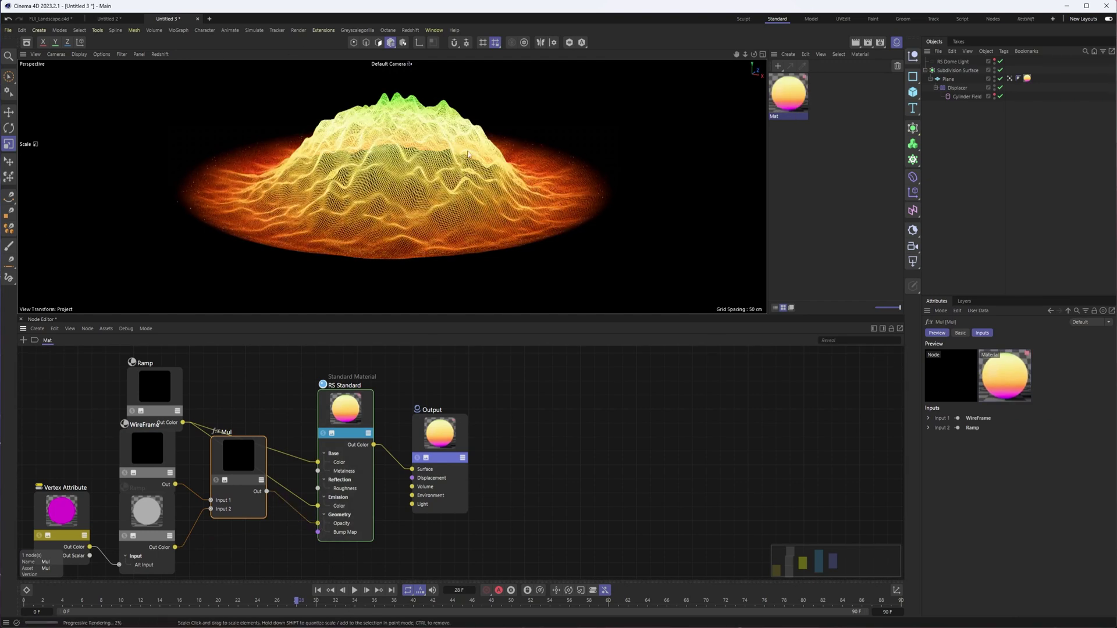
Turn off the Subdivision Surface and inspect the coarser wireframe mountain up close.
click(1001, 70)
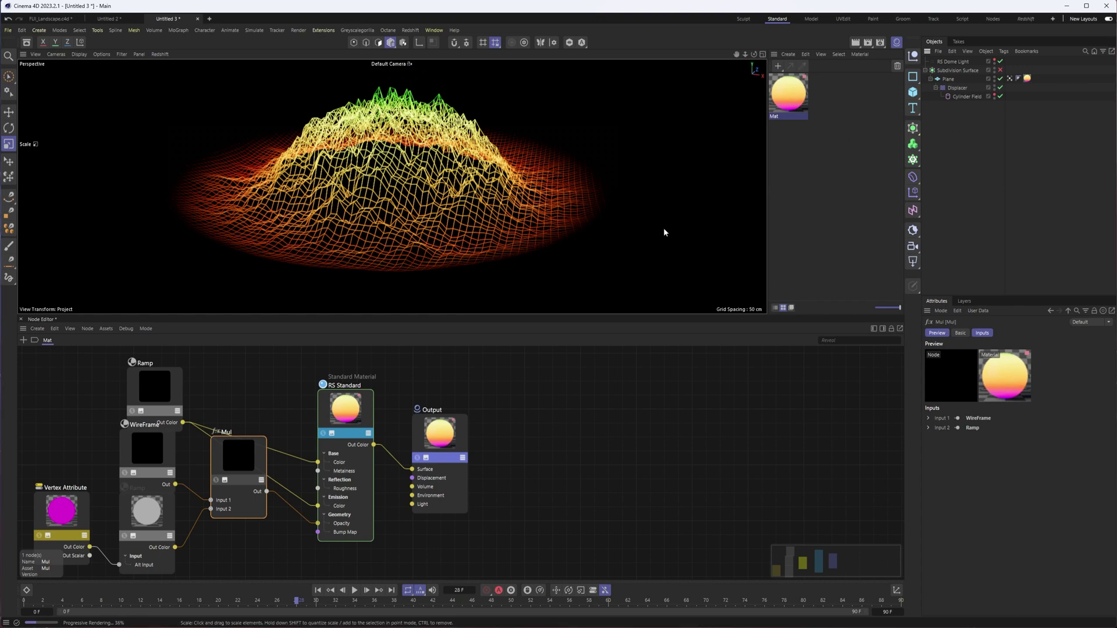
alt+drag(431, 196, 450, 168)
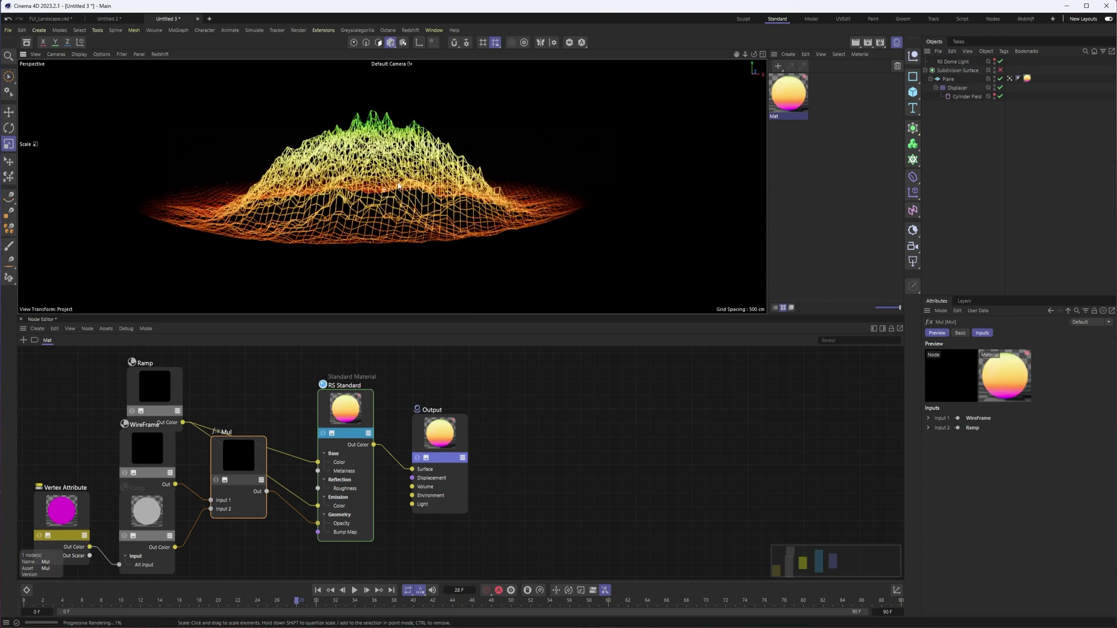
alt+right_drag(384, 190, 431, 181)
scroll(431, 181, up, 3)
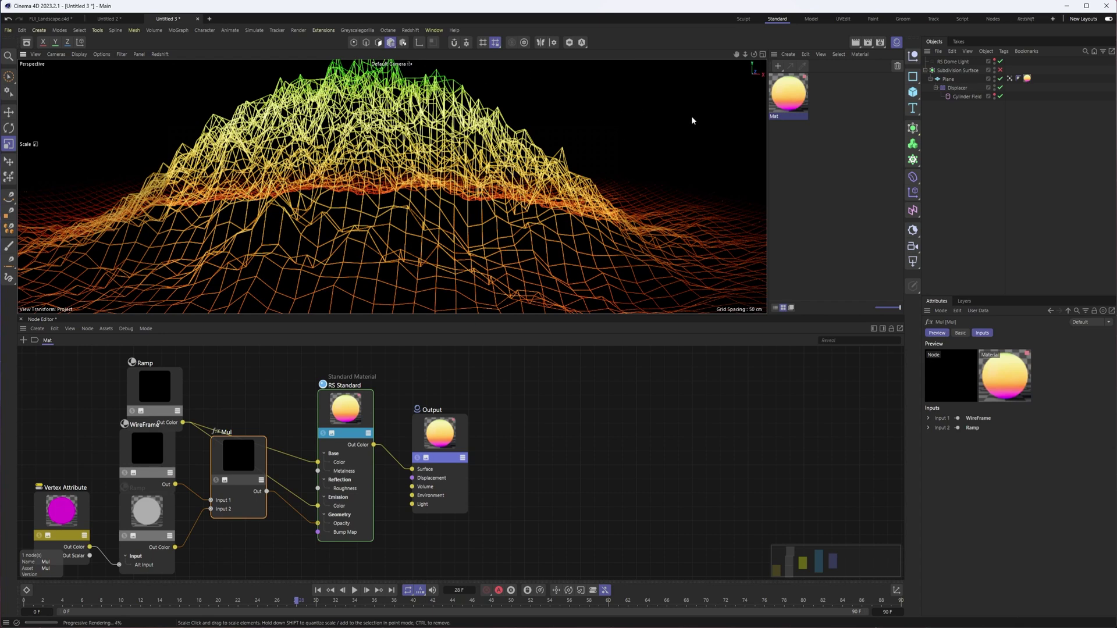
Stop the Redshift IPR and reframe the view around the whole mountain.
click(954, 70)
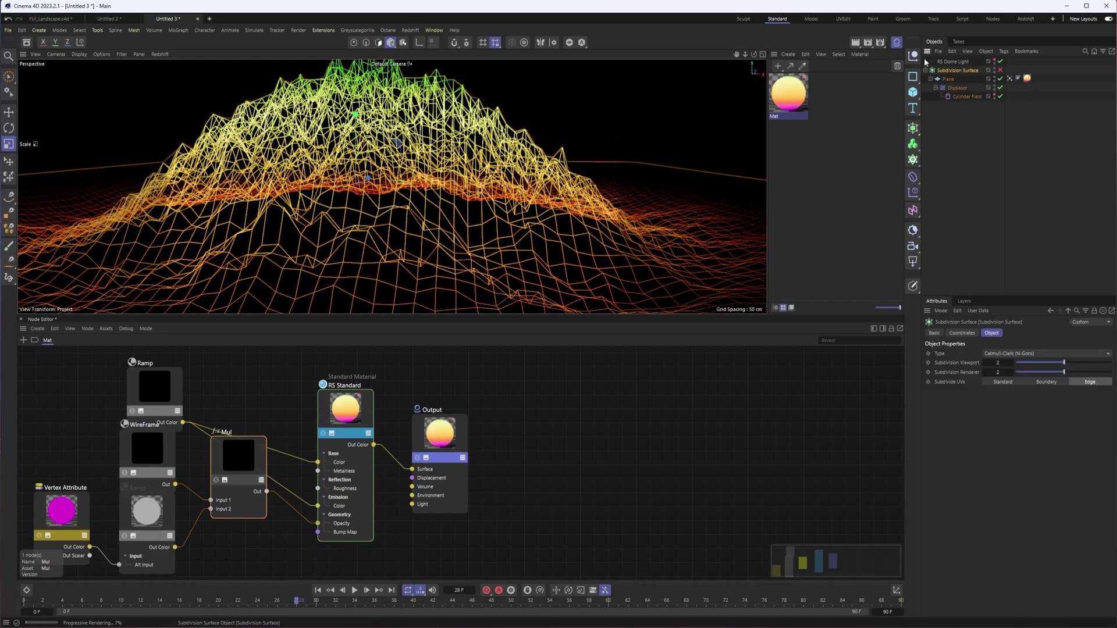
click(160, 54)
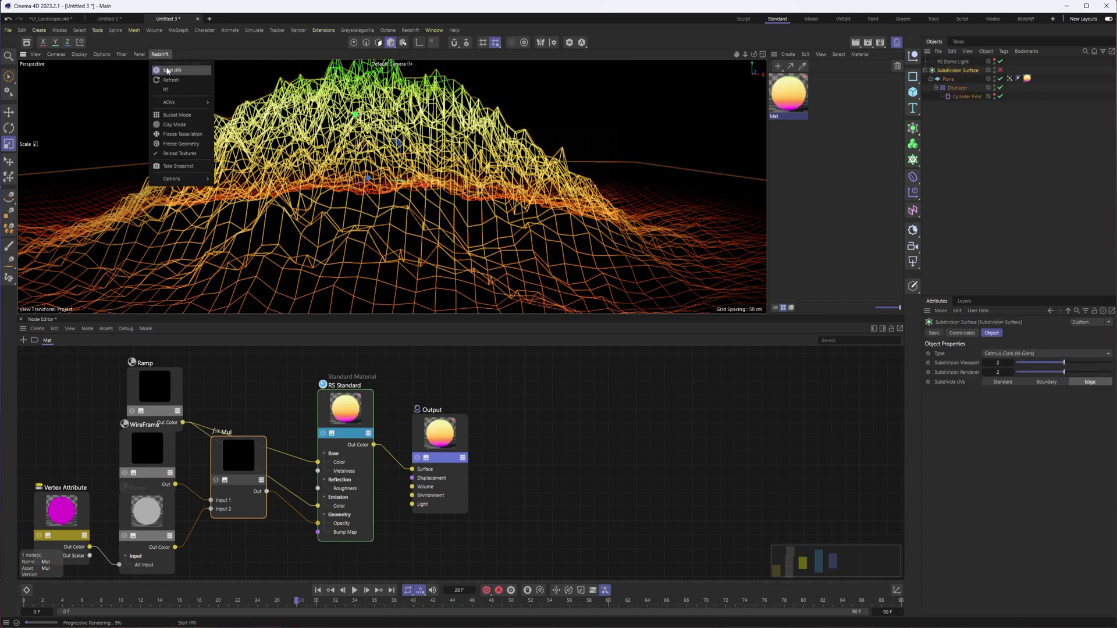
click(168, 71)
scroll(442, 229, down, 5)
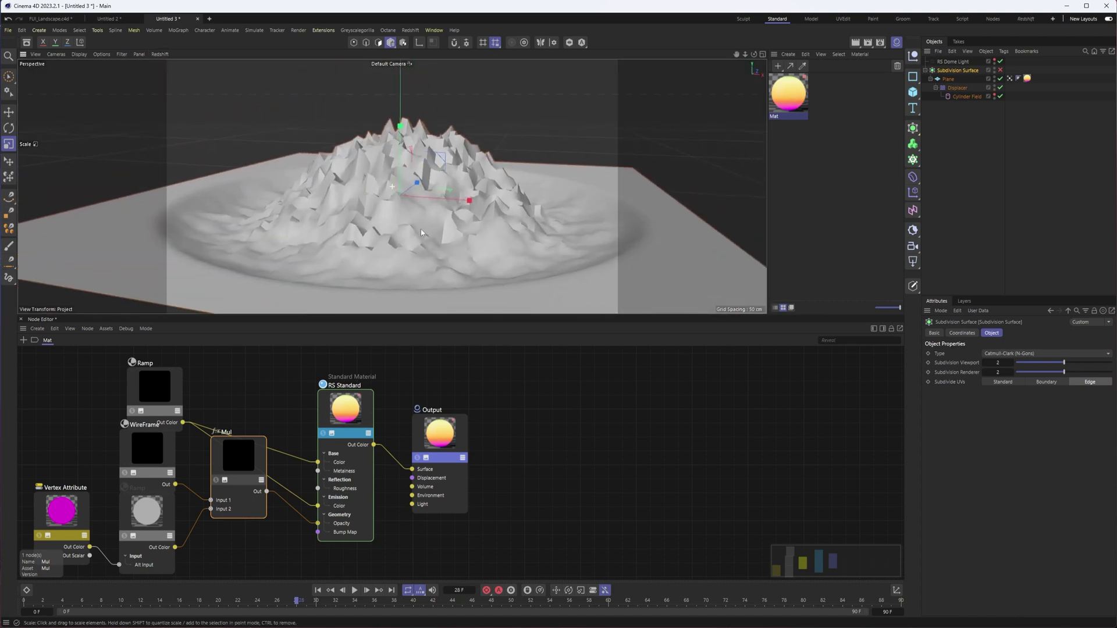
alt+drag(410, 239, 463, 201)
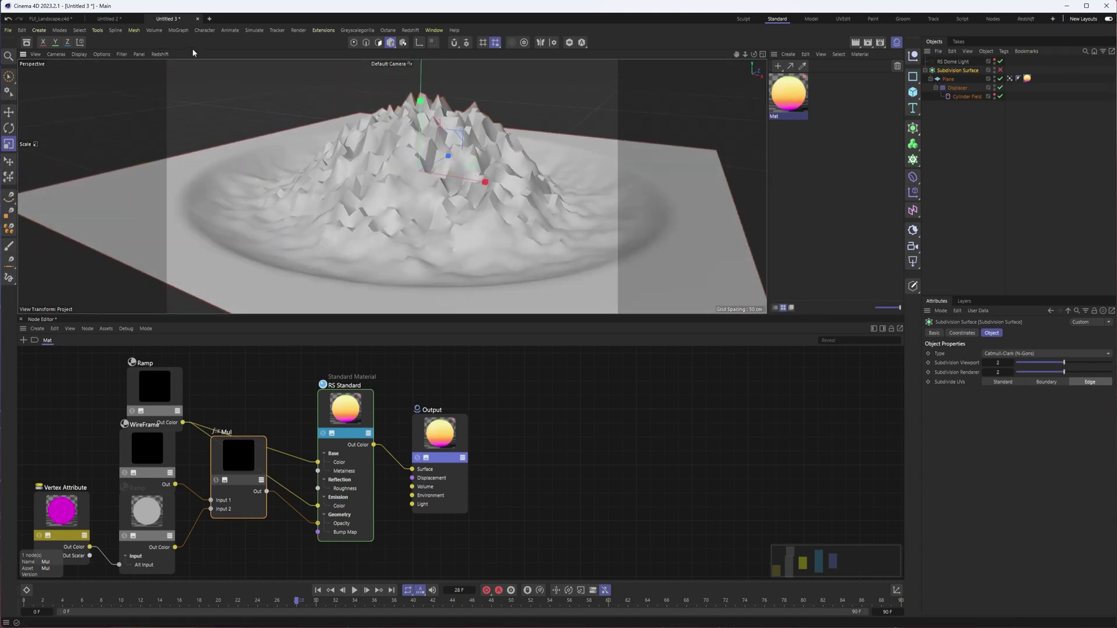
Start the Redshift IPR again and check the Cylinder Field's mask at frame 30.
click(161, 54)
click(171, 70)
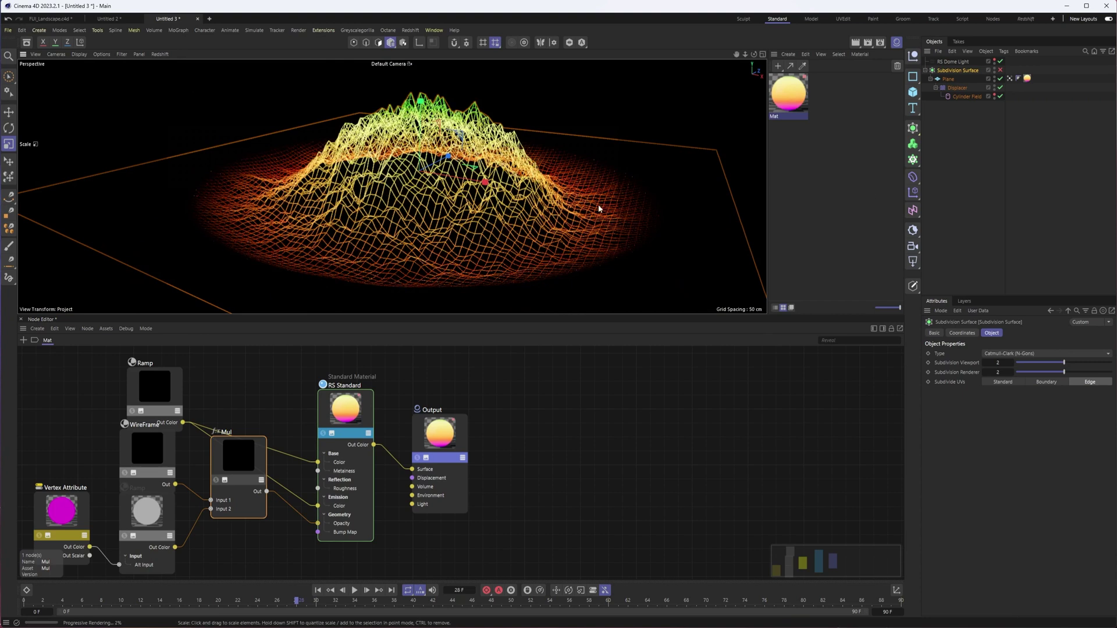
click(968, 97)
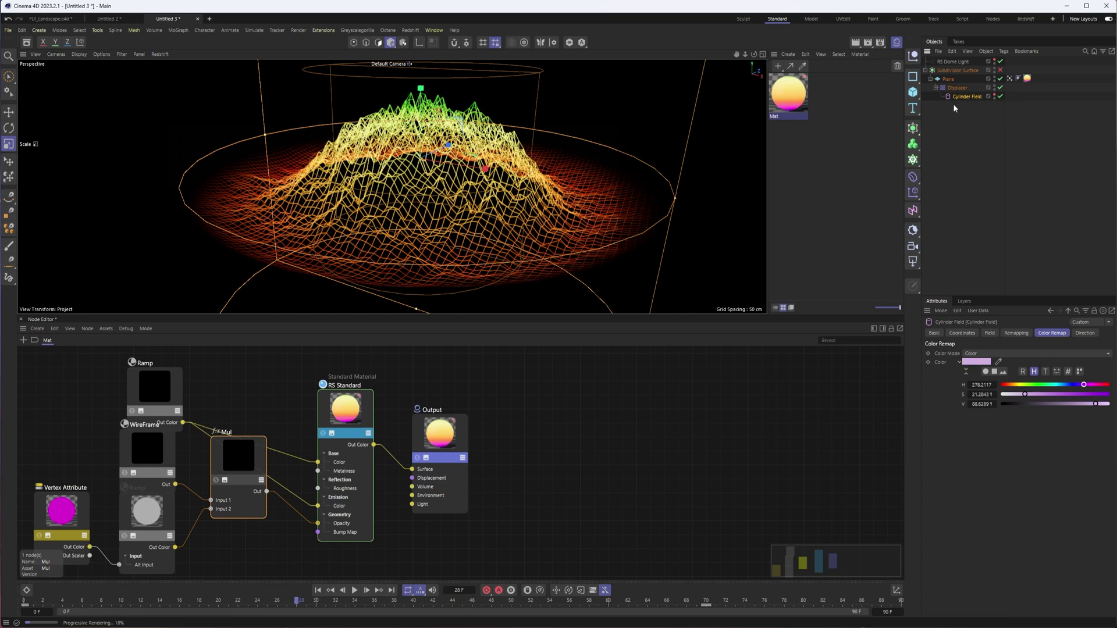
drag(293, 605, 317, 536)
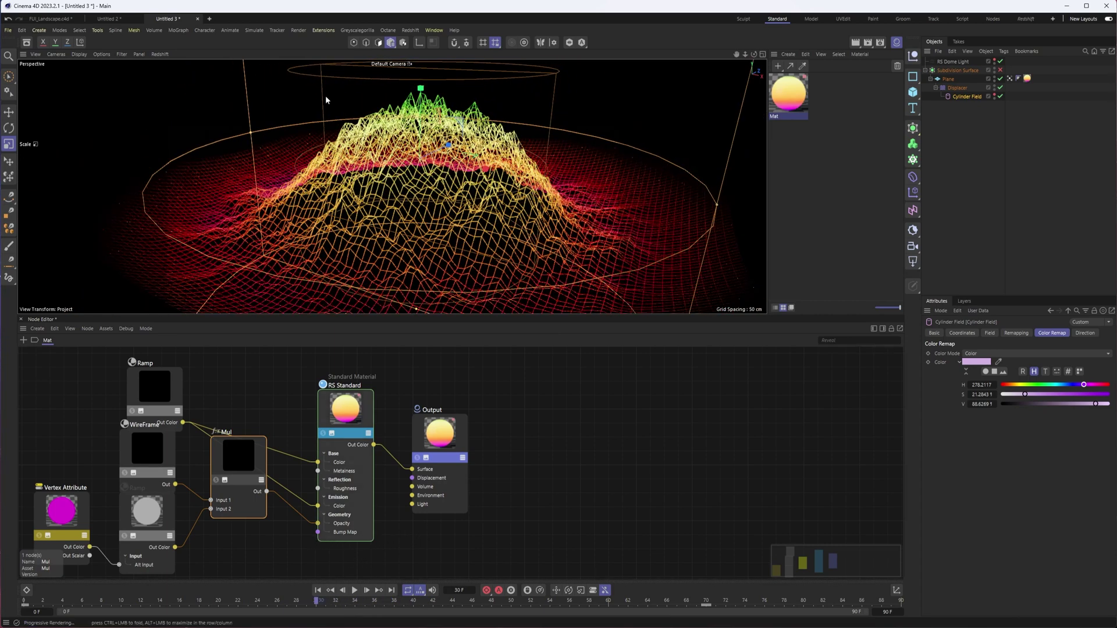
Create a new project and add a Landscape object to it.
click(210, 19)
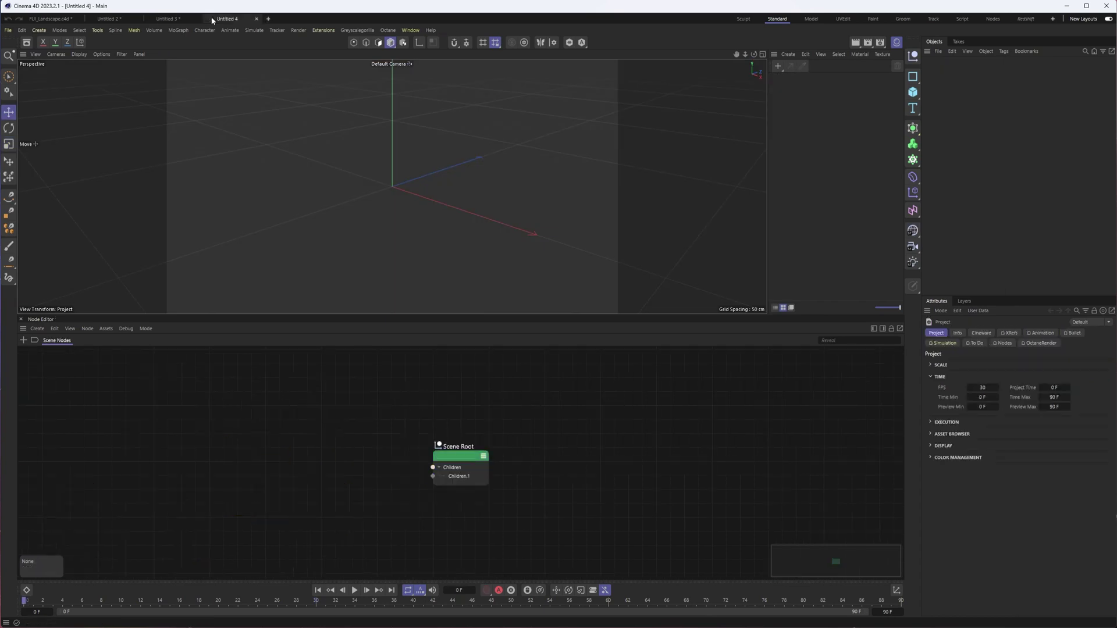
click(913, 92)
click(912, 92)
click(1005, 170)
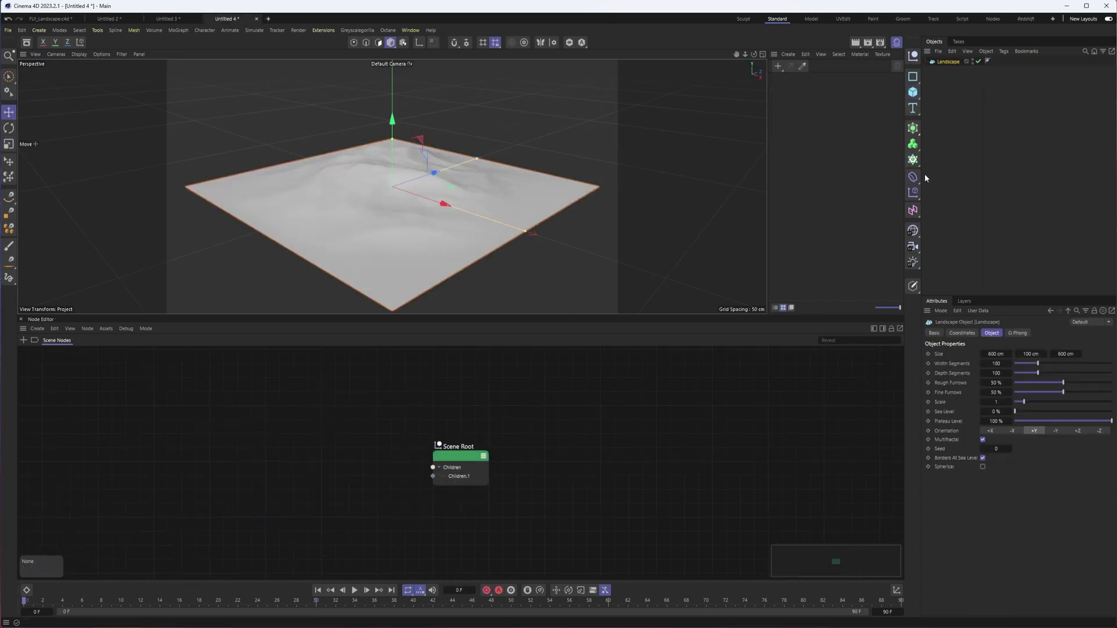
Add an Atom Array and make the Landscape its child.
click(913, 128)
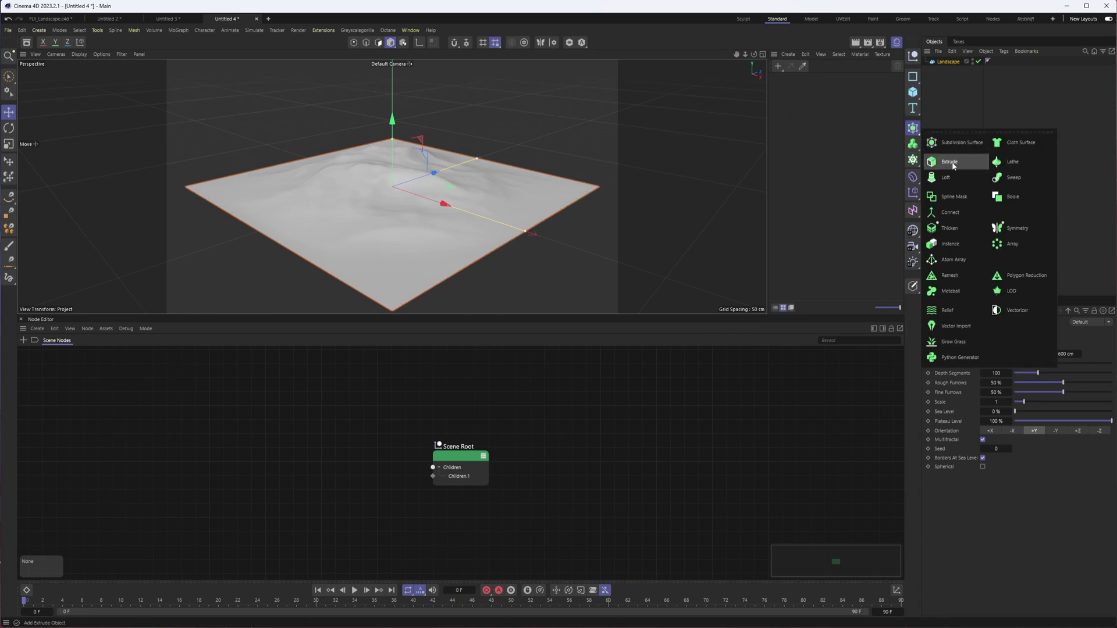
click(939, 259)
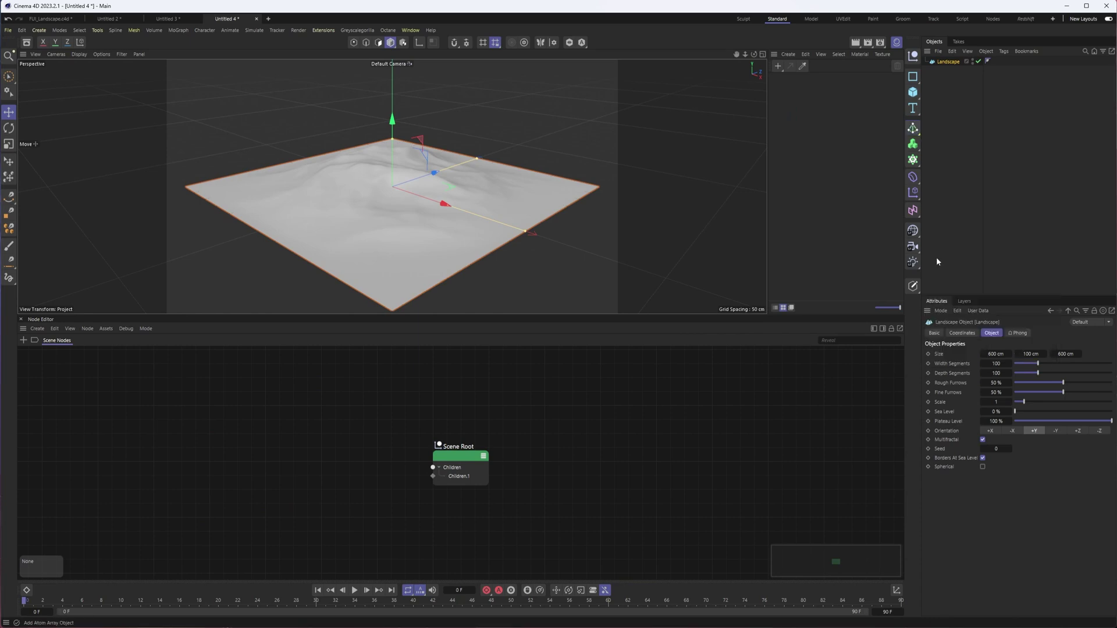
drag(948, 71, 950, 63)
Set the Atom Array's sphere radius to 2 cm.
scroll(443, 232, up, 6)
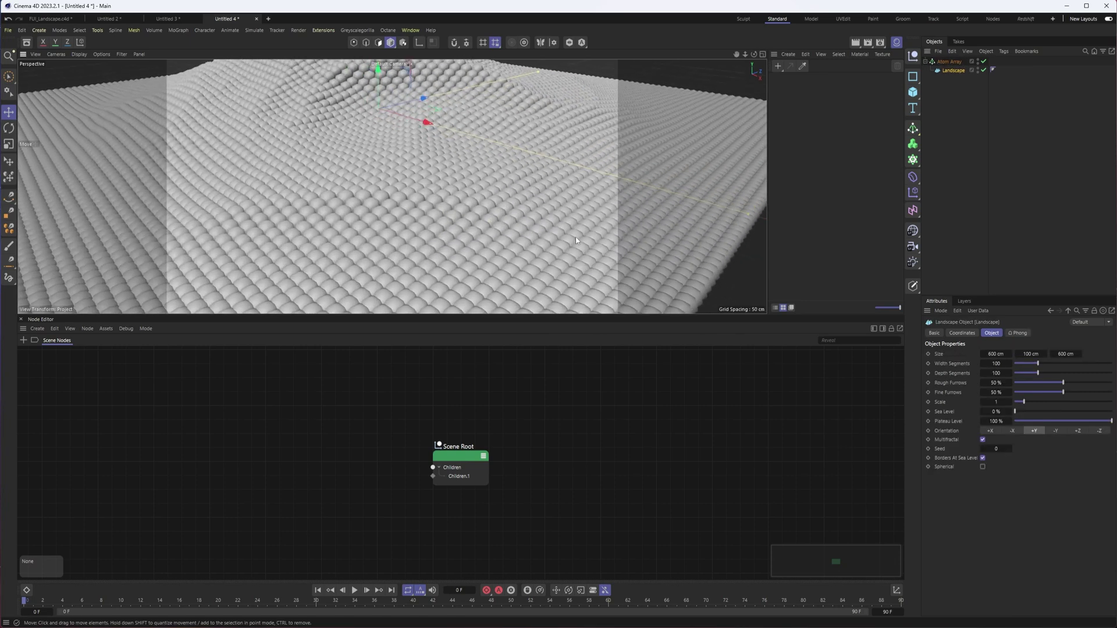
scroll(518, 235, down, 5)
alt+drag(546, 167, 532, 203)
alt+middle_drag(533, 203, 483, 173)
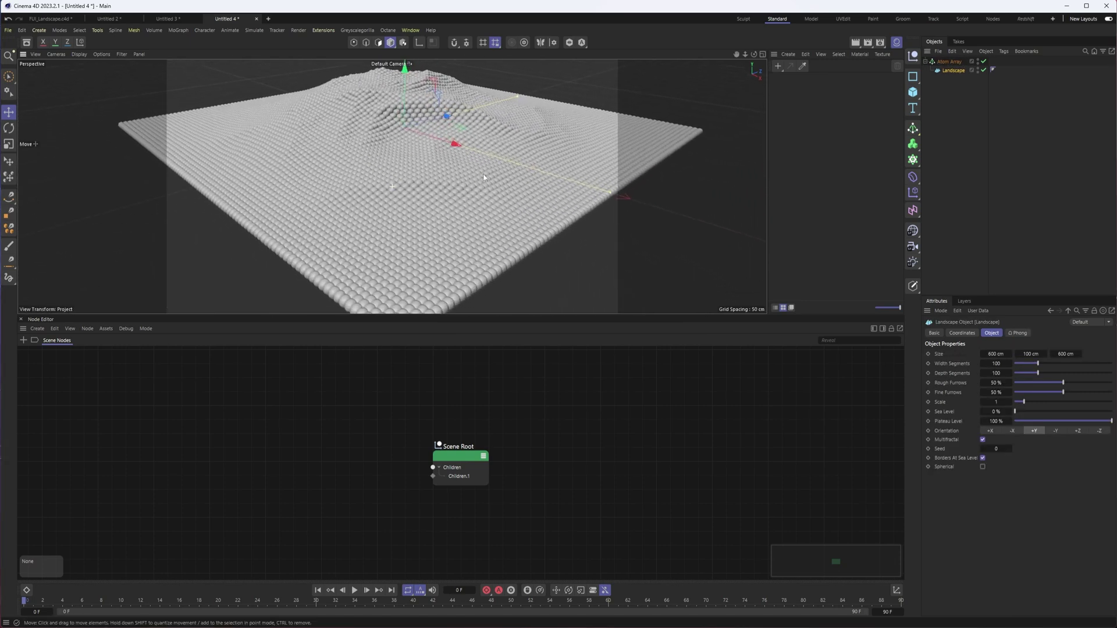
alt+drag(483, 173, 470, 184)
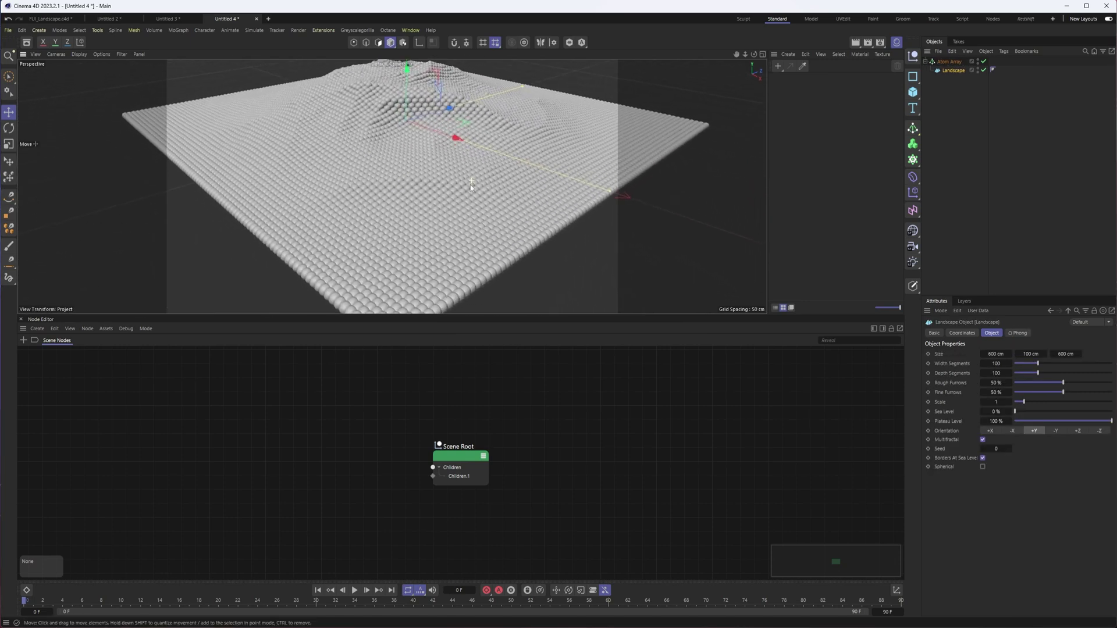
click(954, 62)
double_click(985, 353)
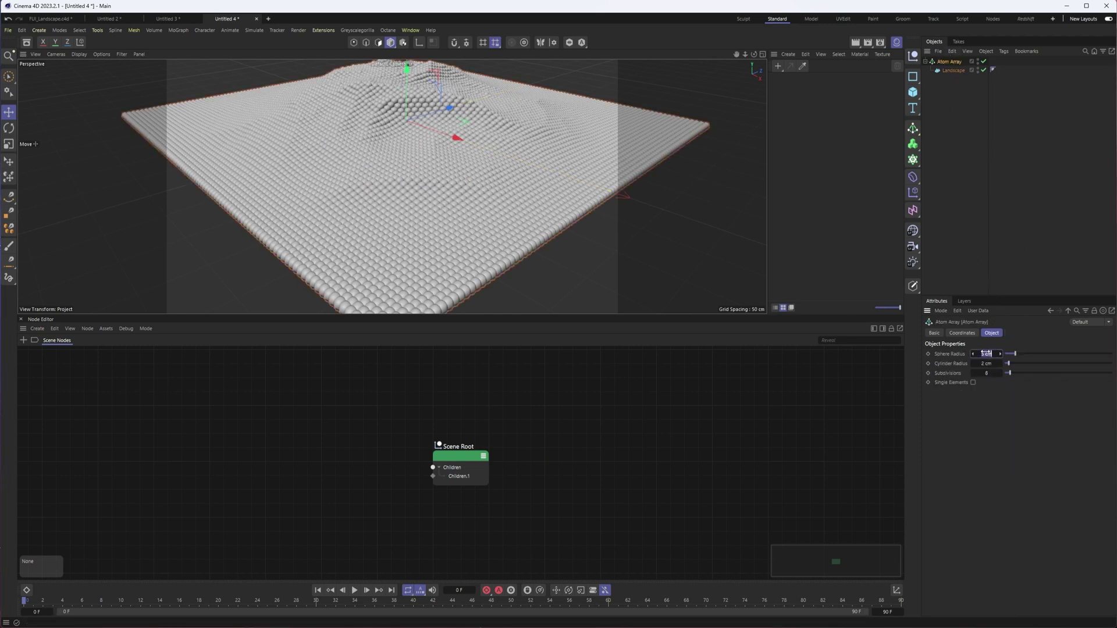
text(2)
key(Return)
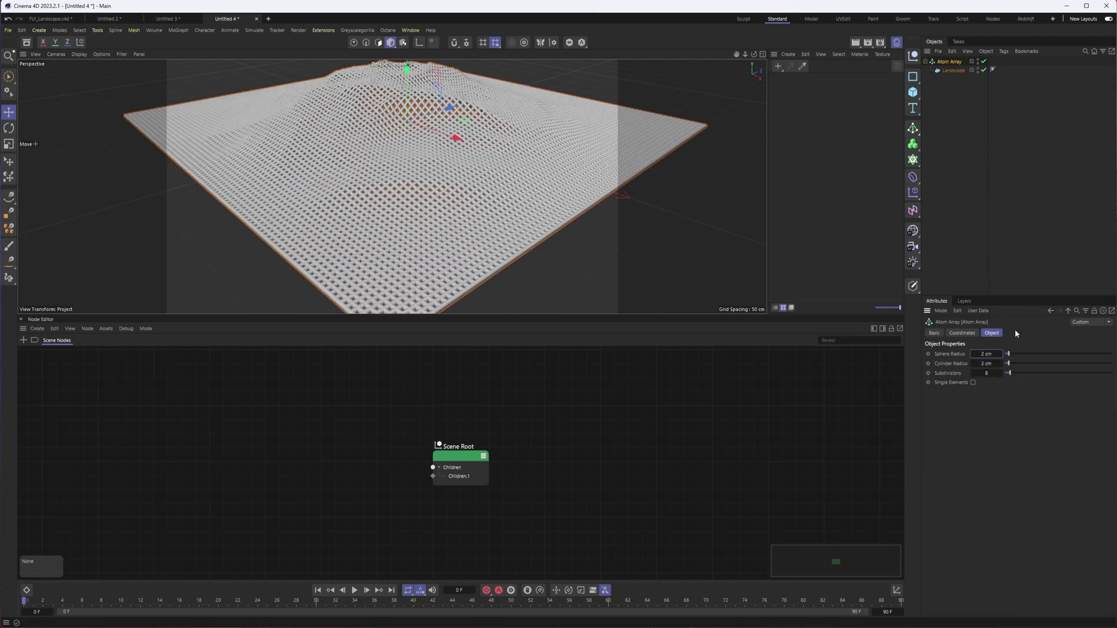
Set both the sphere radius and the cylinder radius of the Atom Array to 1 cm.
double_click(987, 356)
text(1)
double_click(987, 365)
text(1)
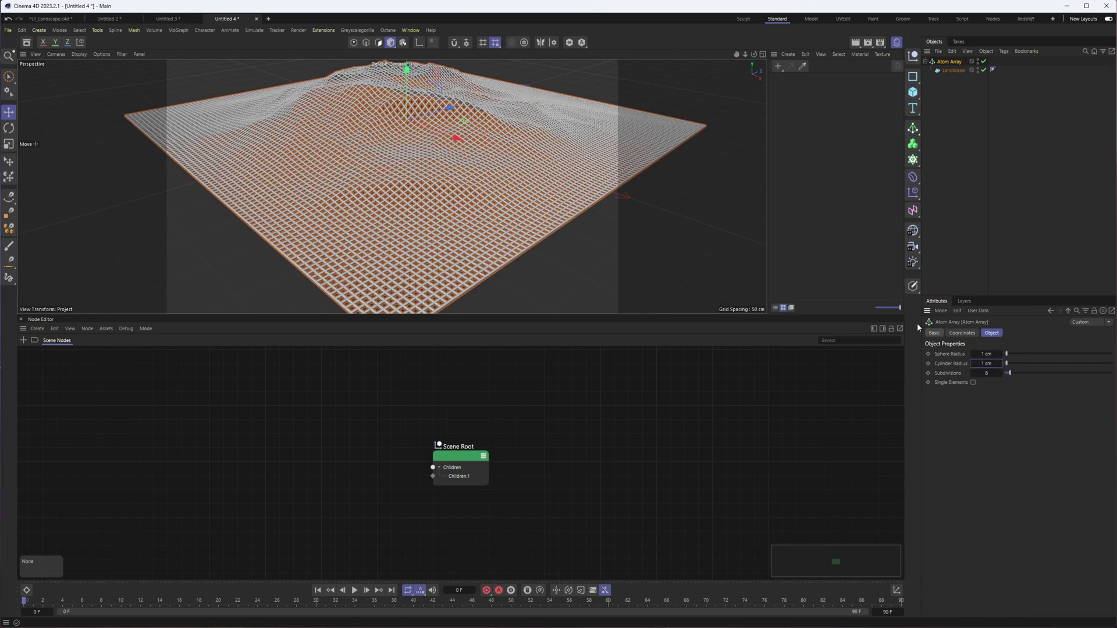
Set the Atom Array's cylinder radius to 0.2 cm while viewing the grid's corner up close.
alt+middle_drag(554, 248, 539, 202)
alt+right_drag(419, 222, 438, 221)
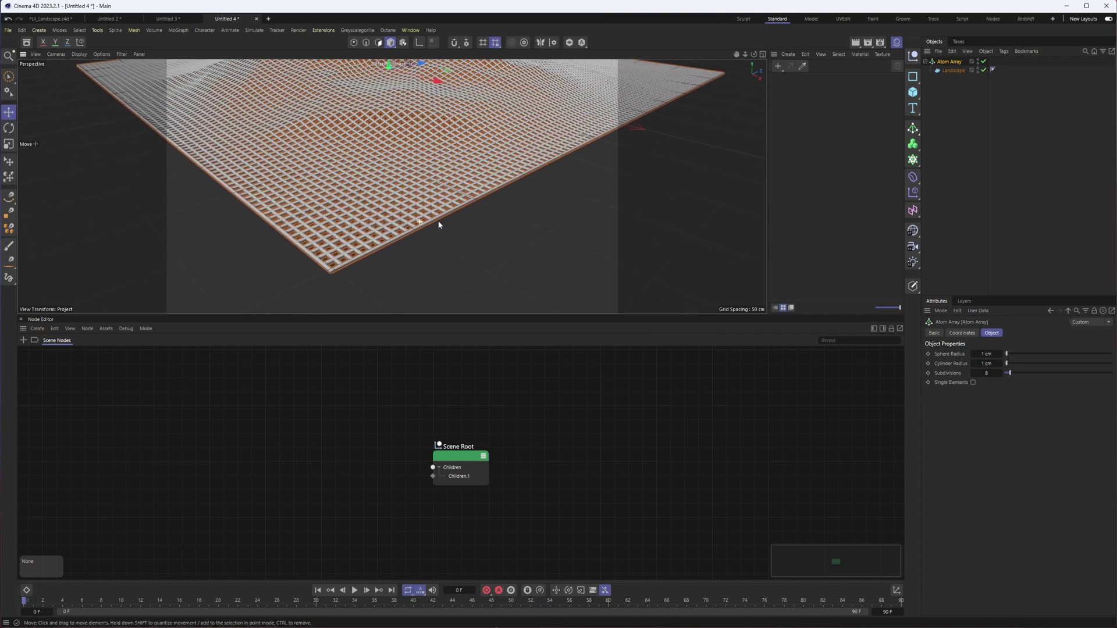
scroll(463, 218, up, 10)
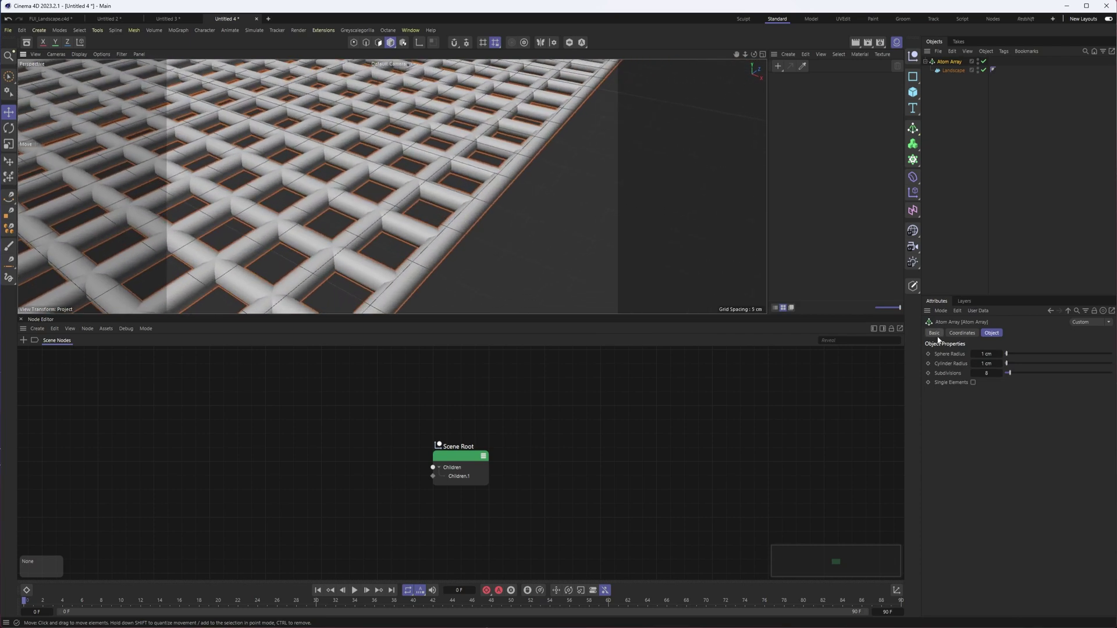
double_click(986, 363)
text(0.2)
key(Return)
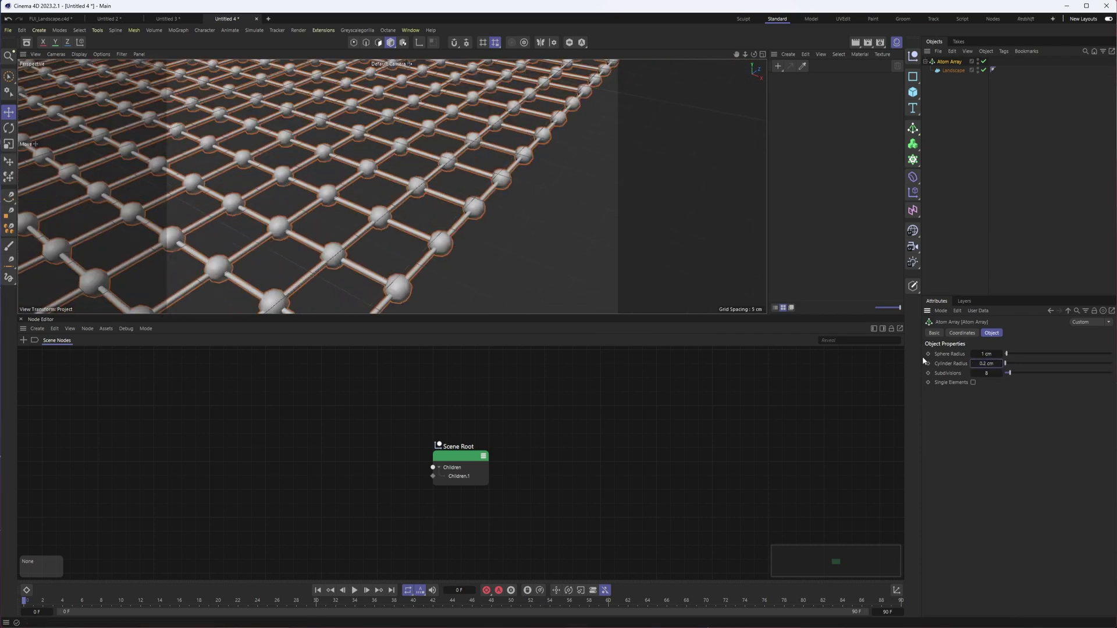
Examine the Atom Array's spheres and thin connecting cylinders across the landscape from several distances and angles.
scroll(326, 215, down, 10)
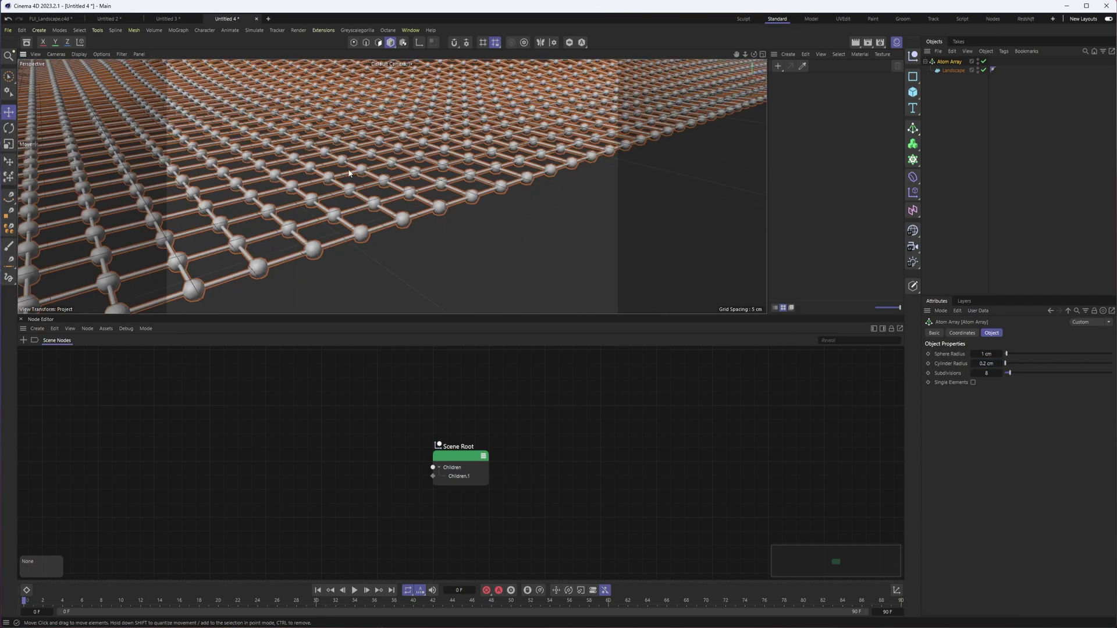
scroll(427, 215, down, 8)
mouse_move(430, 176)
alt+mouse_down()
mouse_move(412, 244)
mouse_move(429, 177)
mouse_move(431, 186)
alt+mouse_up()
alt+middle_drag(431, 186, 404, 166)
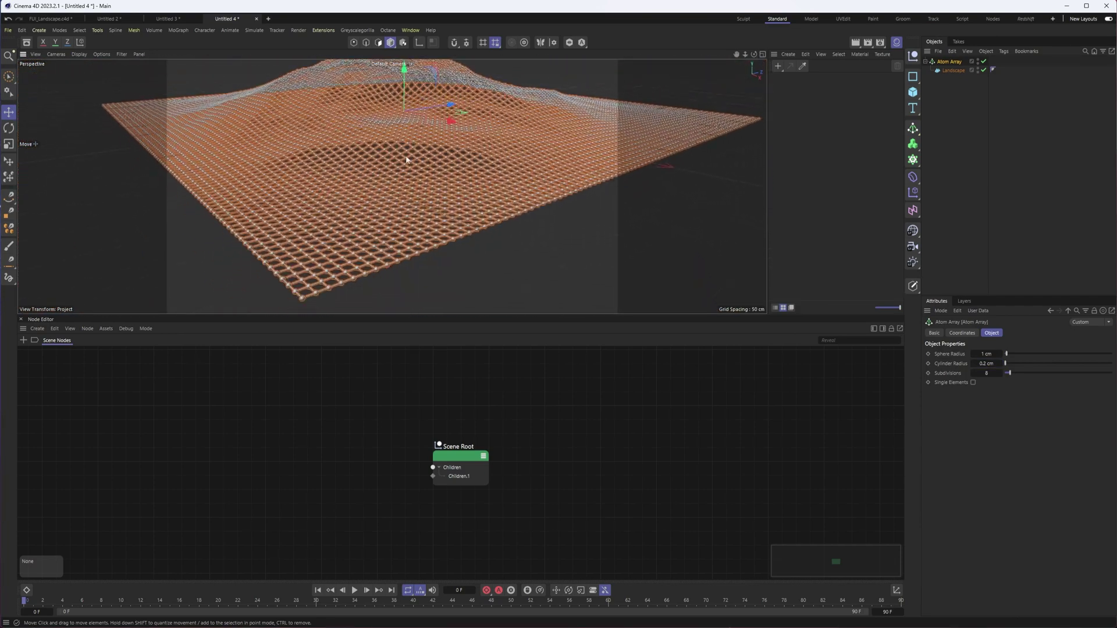
alt+right_drag(404, 166, 423, 155)
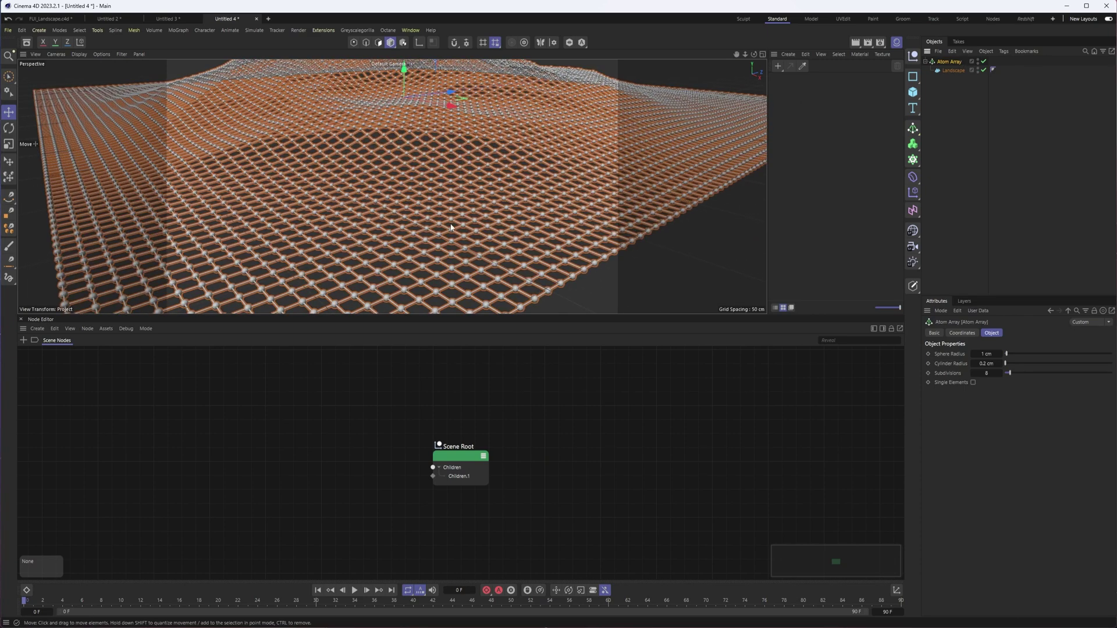
scroll(457, 186, down, 3)
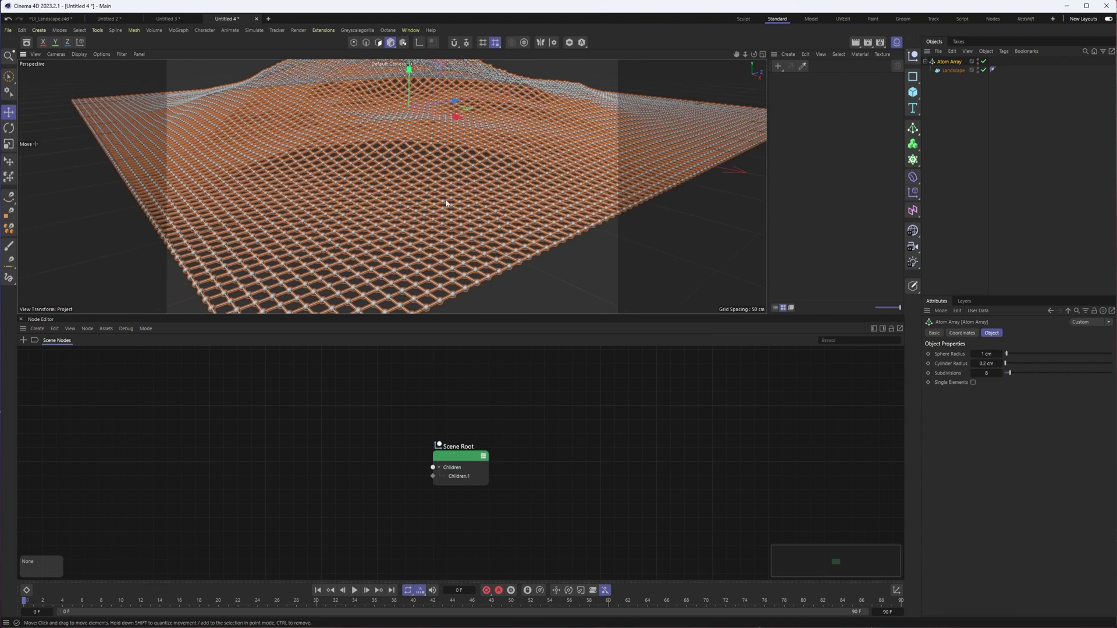
alt+middle_drag(436, 160, 458, 179)
scroll(457, 180, down, 1)
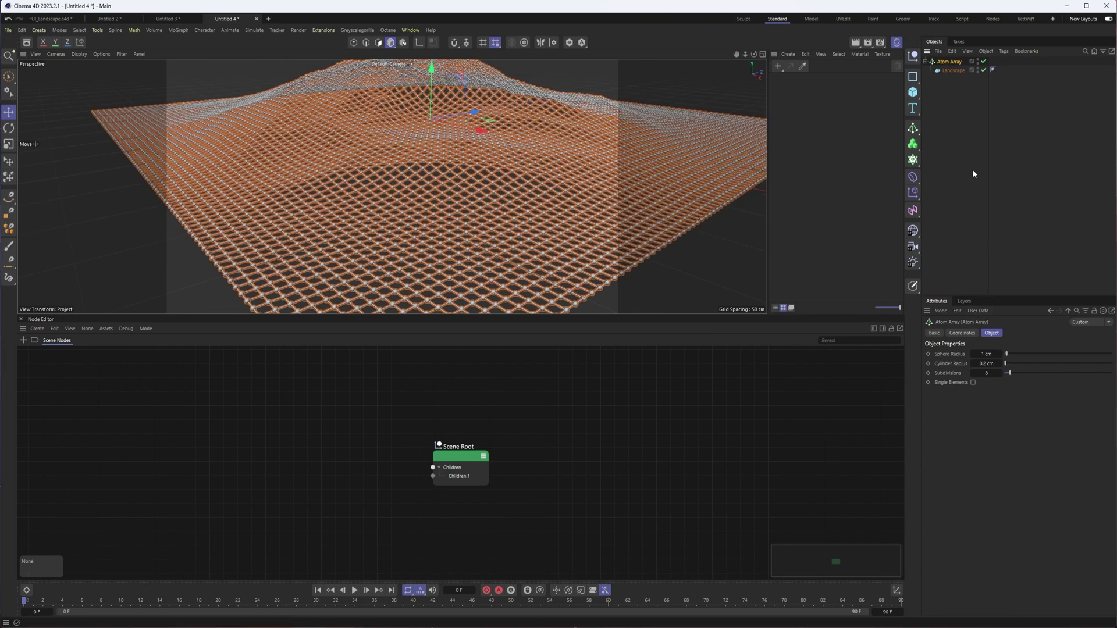
Set the Landscape's height to 51 cm and look at the flattened grid up close.
click(954, 70)
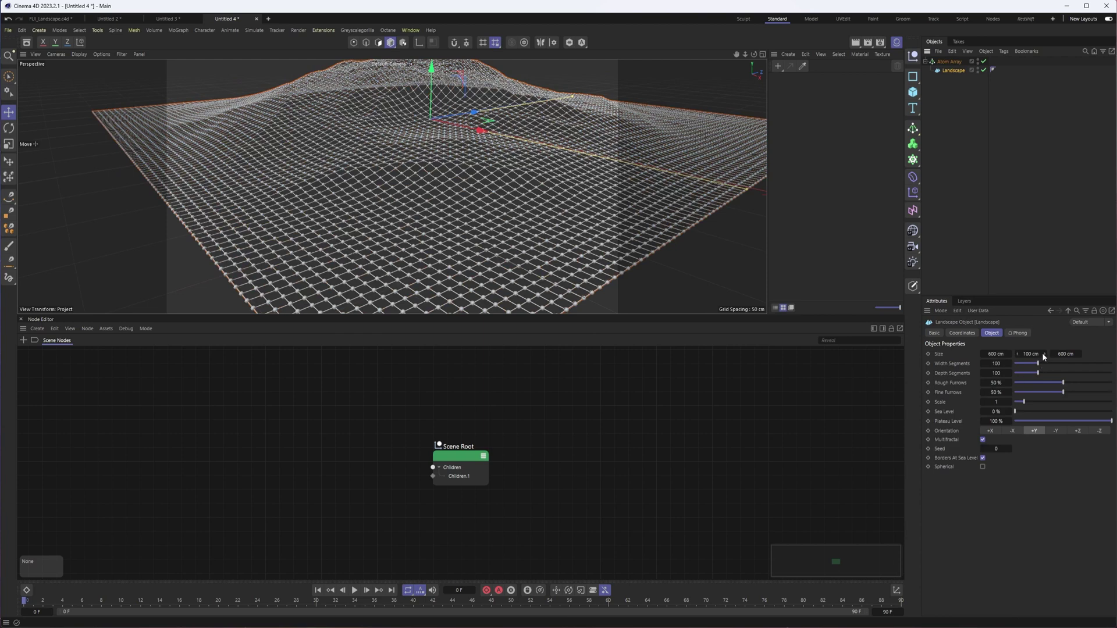
drag(1042, 353, 1042, 353)
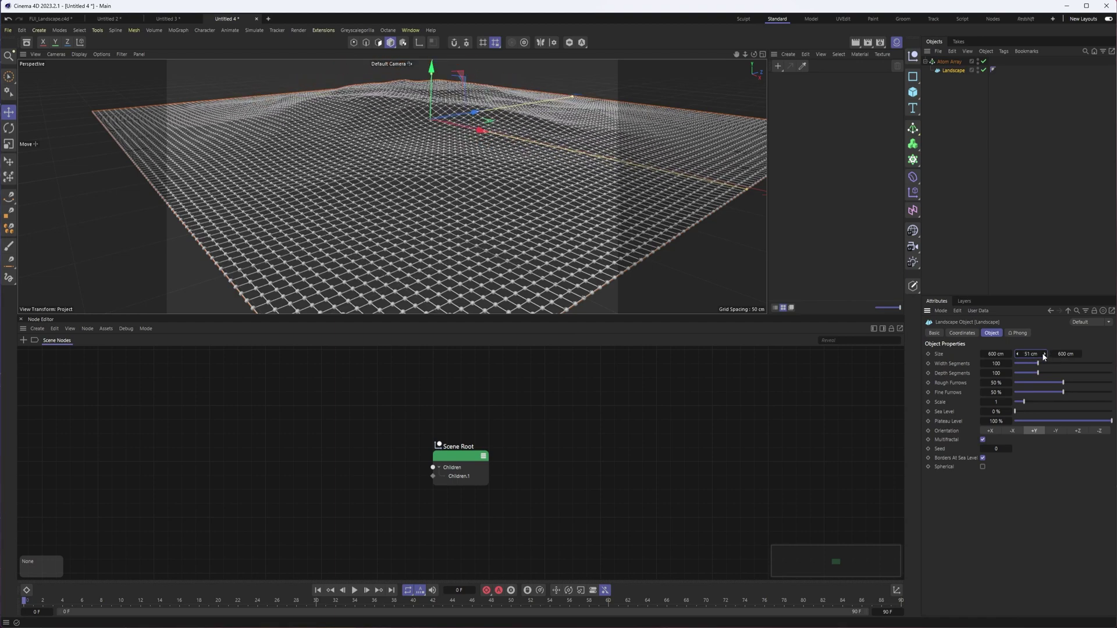
scroll(430, 228, up, 5)
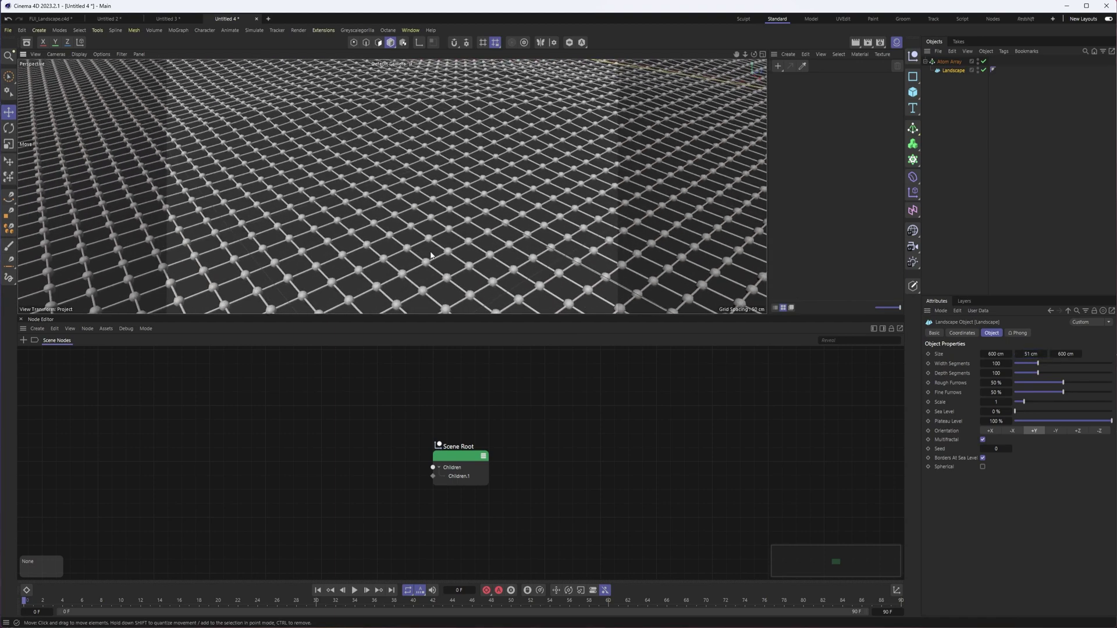
Switch to the Untitled 3 project and start the Redshift IPR to preview the displaced wireframe mountain.
scroll(482, 233, down, 8)
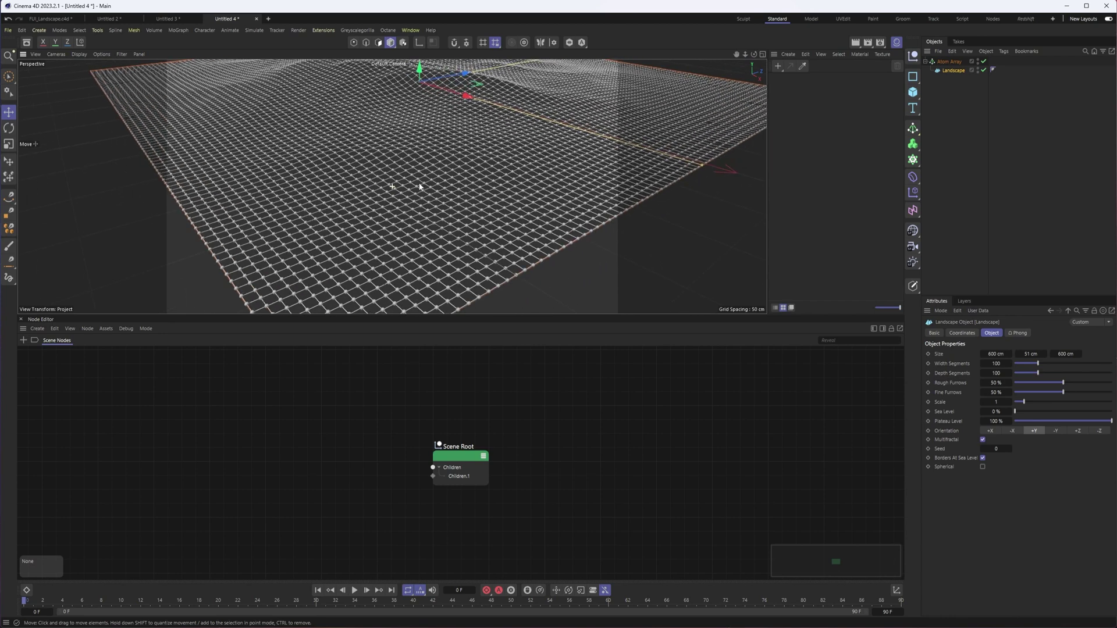
scroll(469, 204, down, 5)
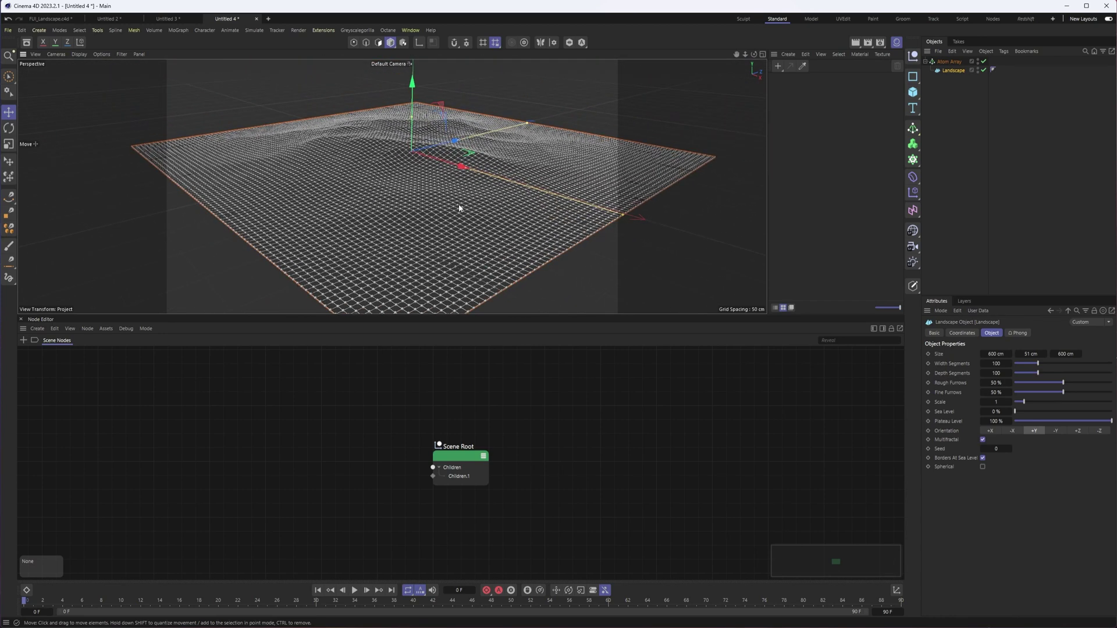
click(168, 18)
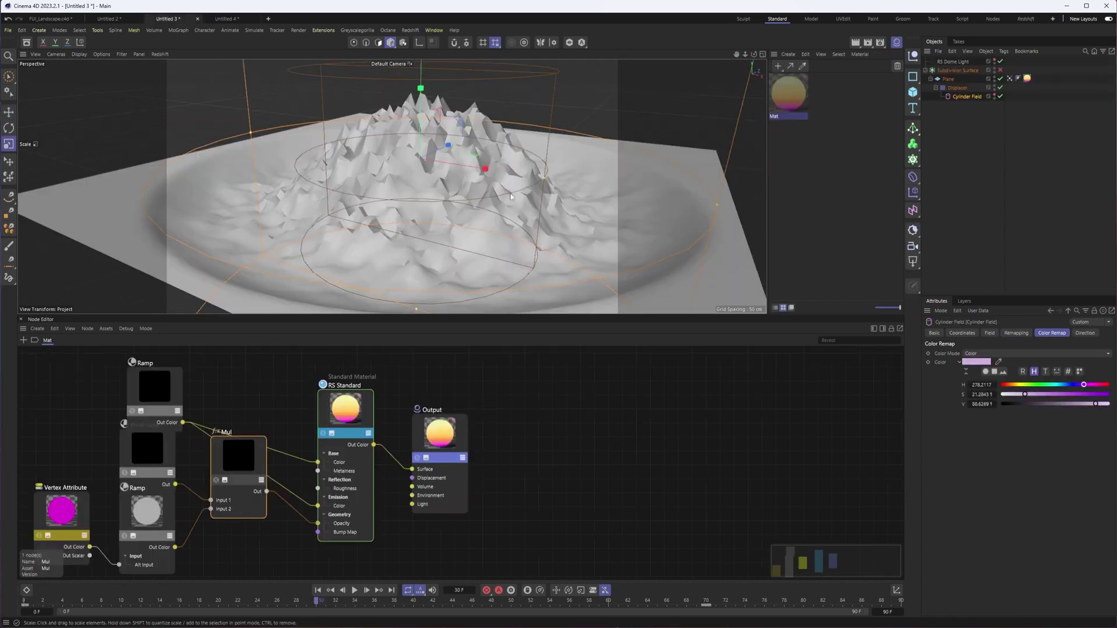
scroll(512, 195, up, 5)
click(160, 54)
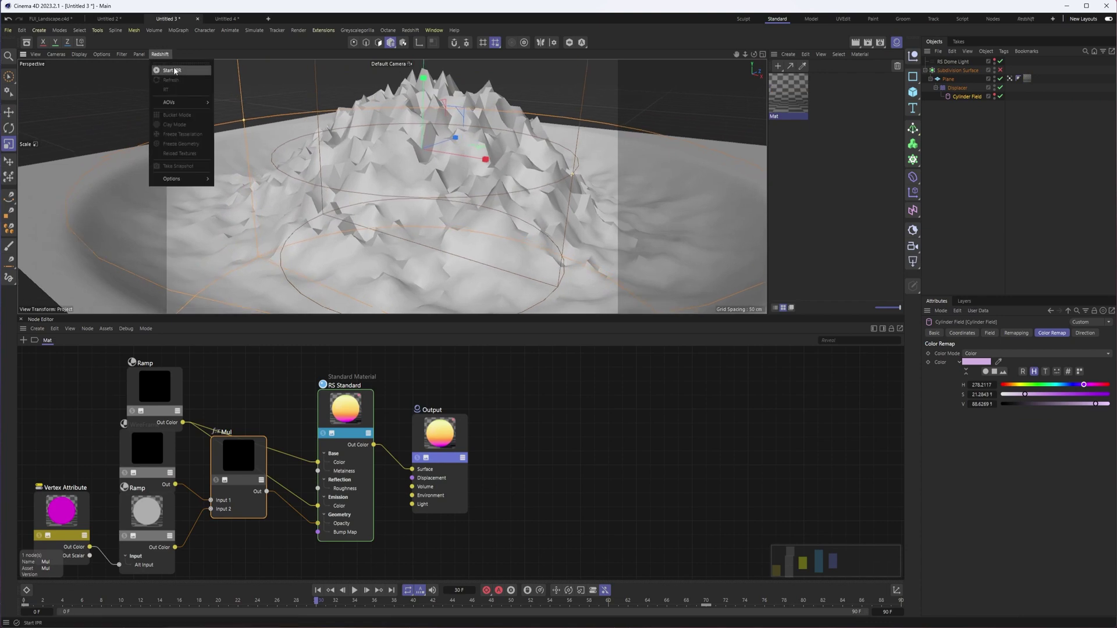
click(174, 71)
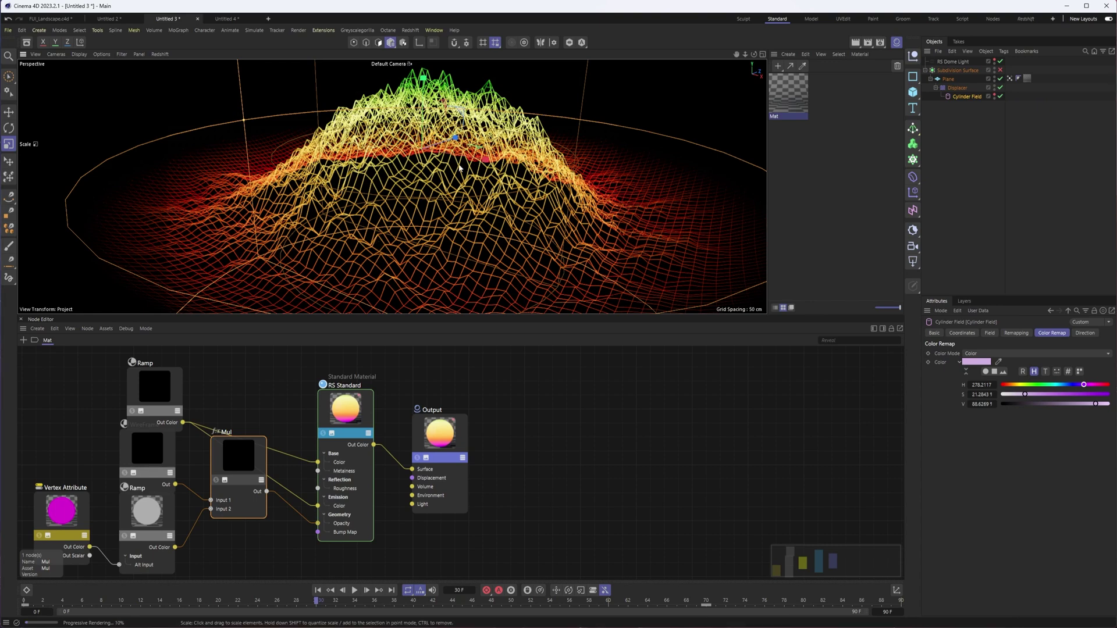
Create a new empty project and search the Asset Browser for "FUI".
click(227, 21)
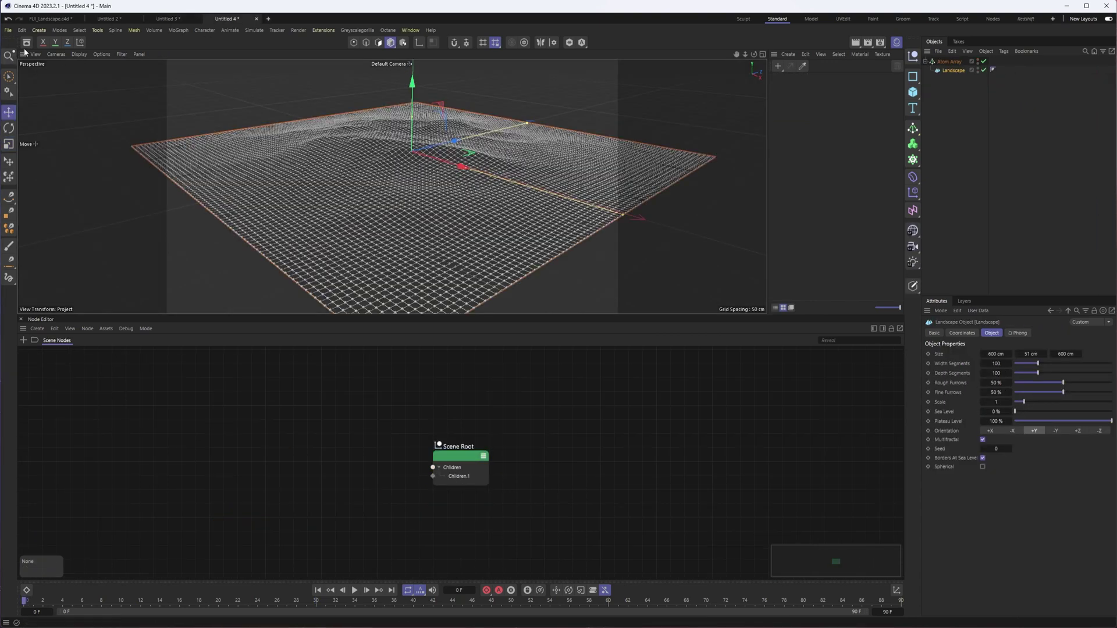
click(266, 18)
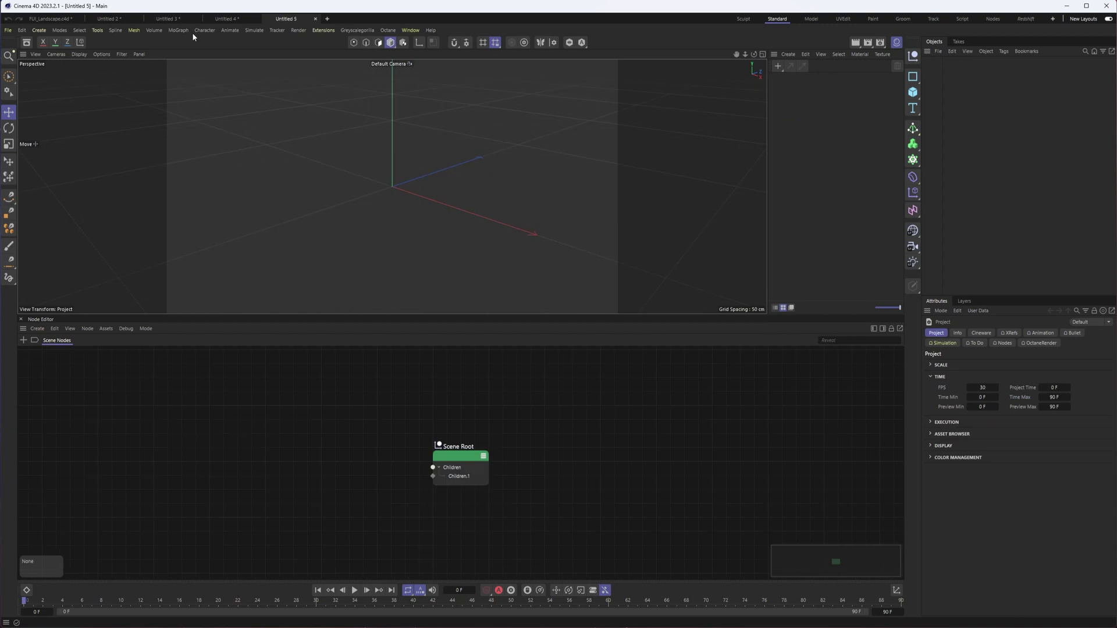
click(26, 41)
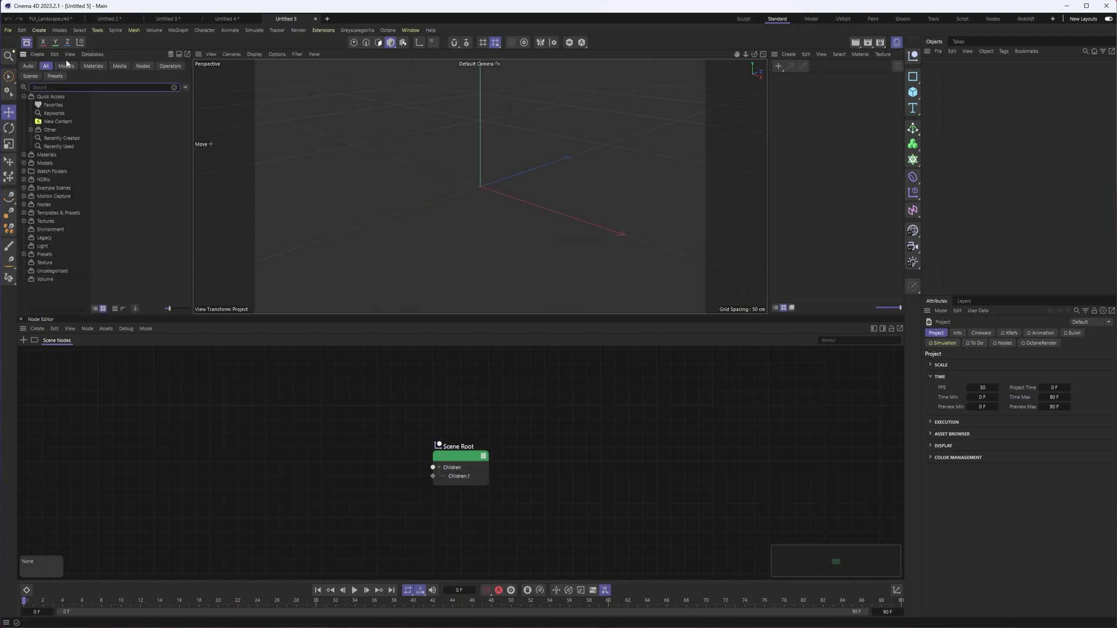
text(FUI)
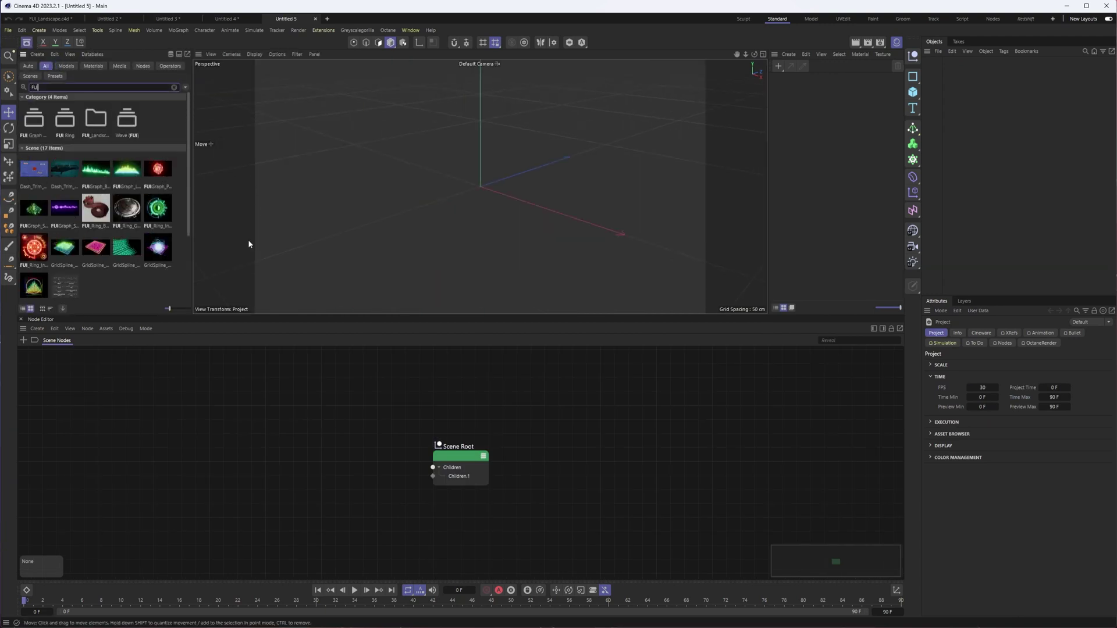
Open the FUI_Ring_Interface_Glass_Orange_Example scene from the search results and preview it with the Redshift IPR.
double_click(36, 250)
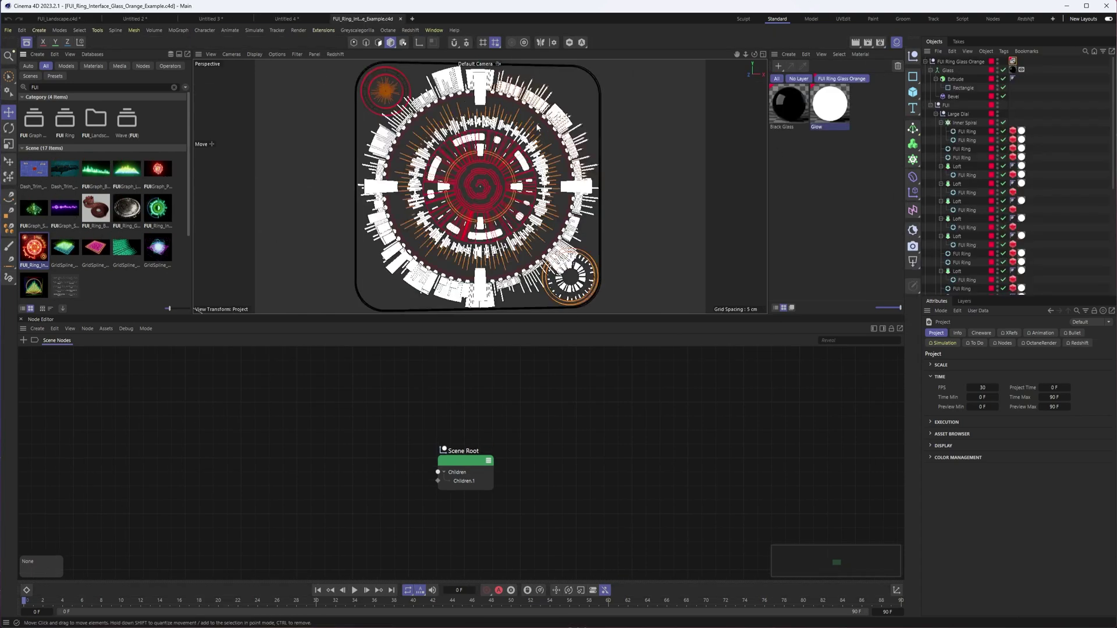
click(344, 54)
click(351, 69)
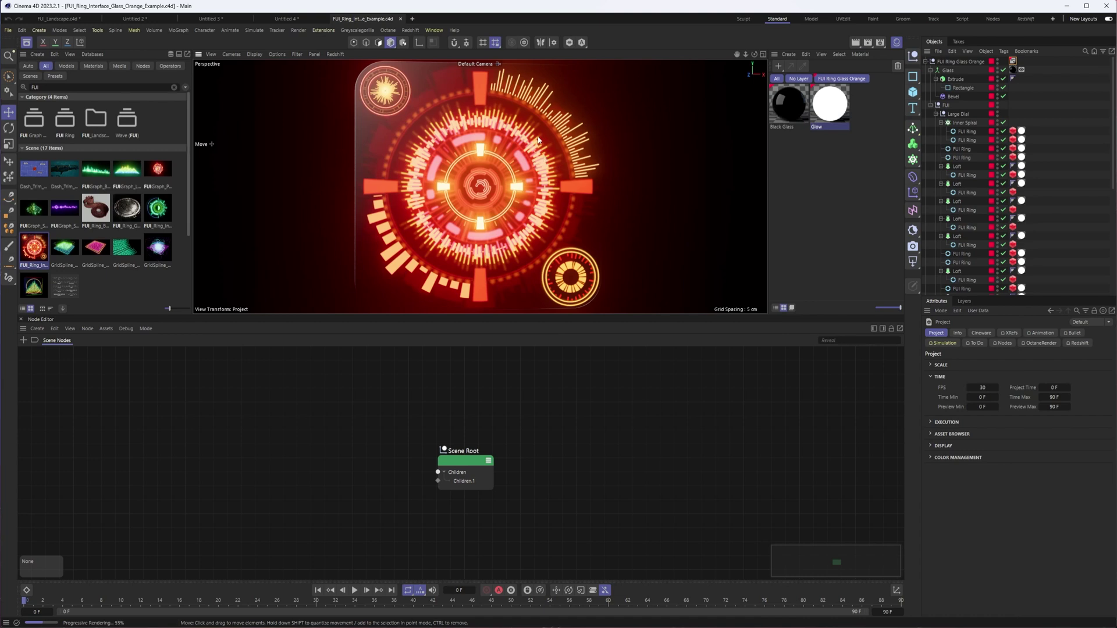
Return to the Untitled 3 project, restart the Redshift IPR and examine the rendered wireframe mountain from a slightly different angle.
click(267, 19)
click(209, 19)
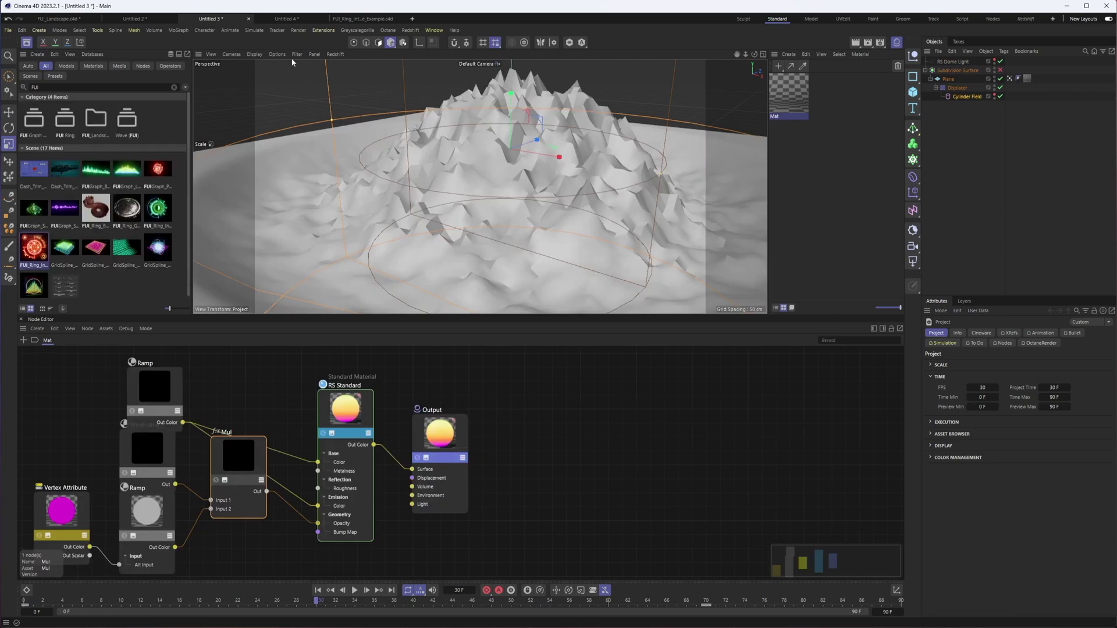
click(335, 54)
click(349, 71)
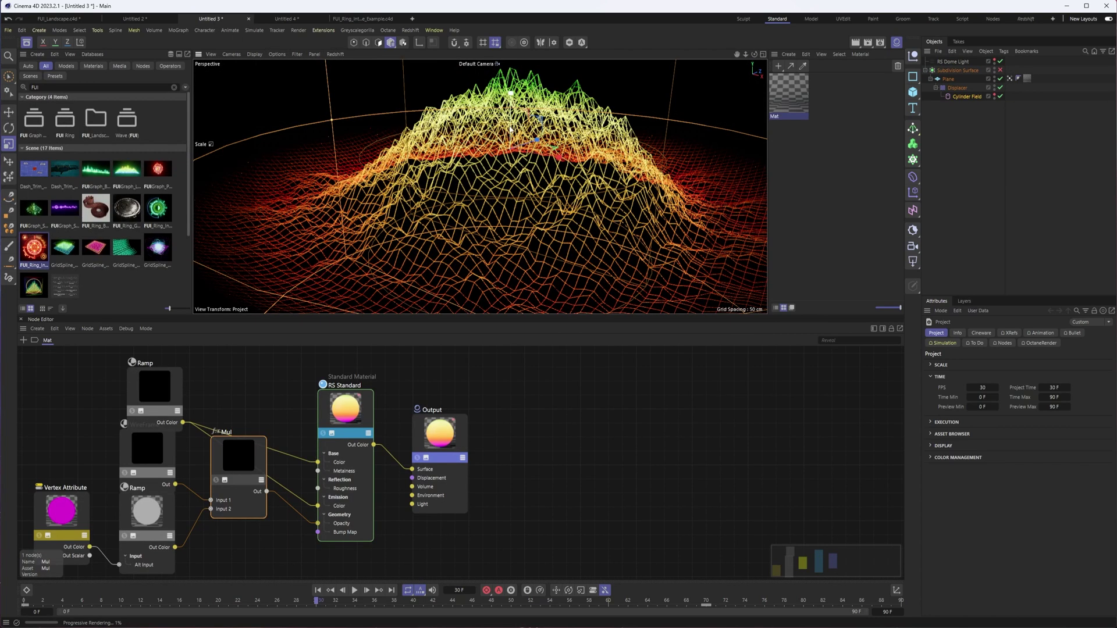
alt+middle_drag(612, 153, 579, 158)
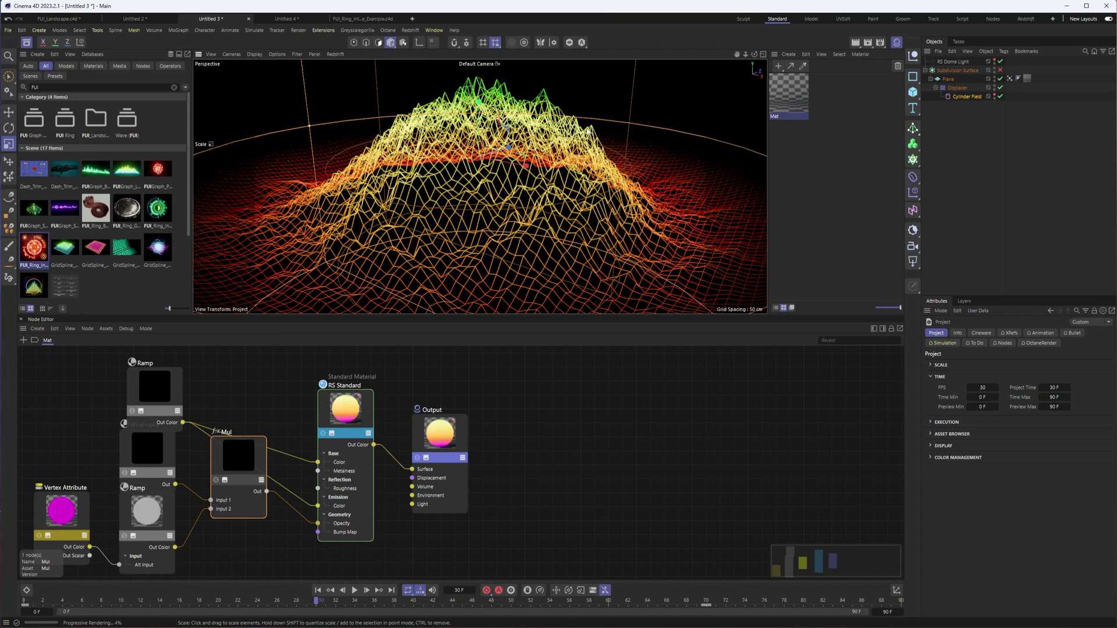
scroll(582, 154, down, 2)
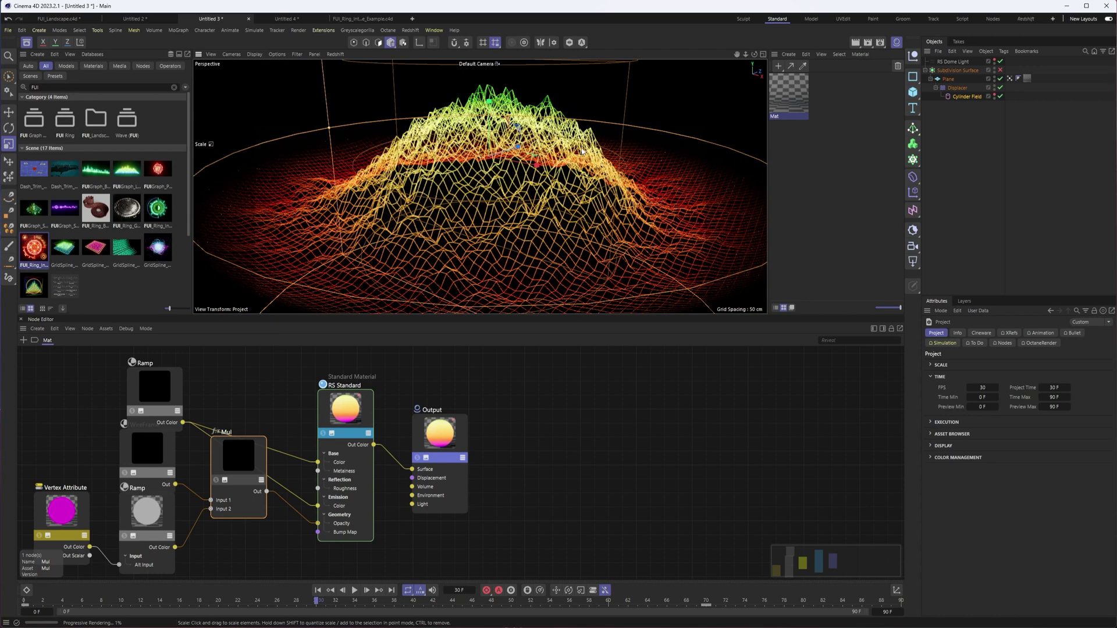